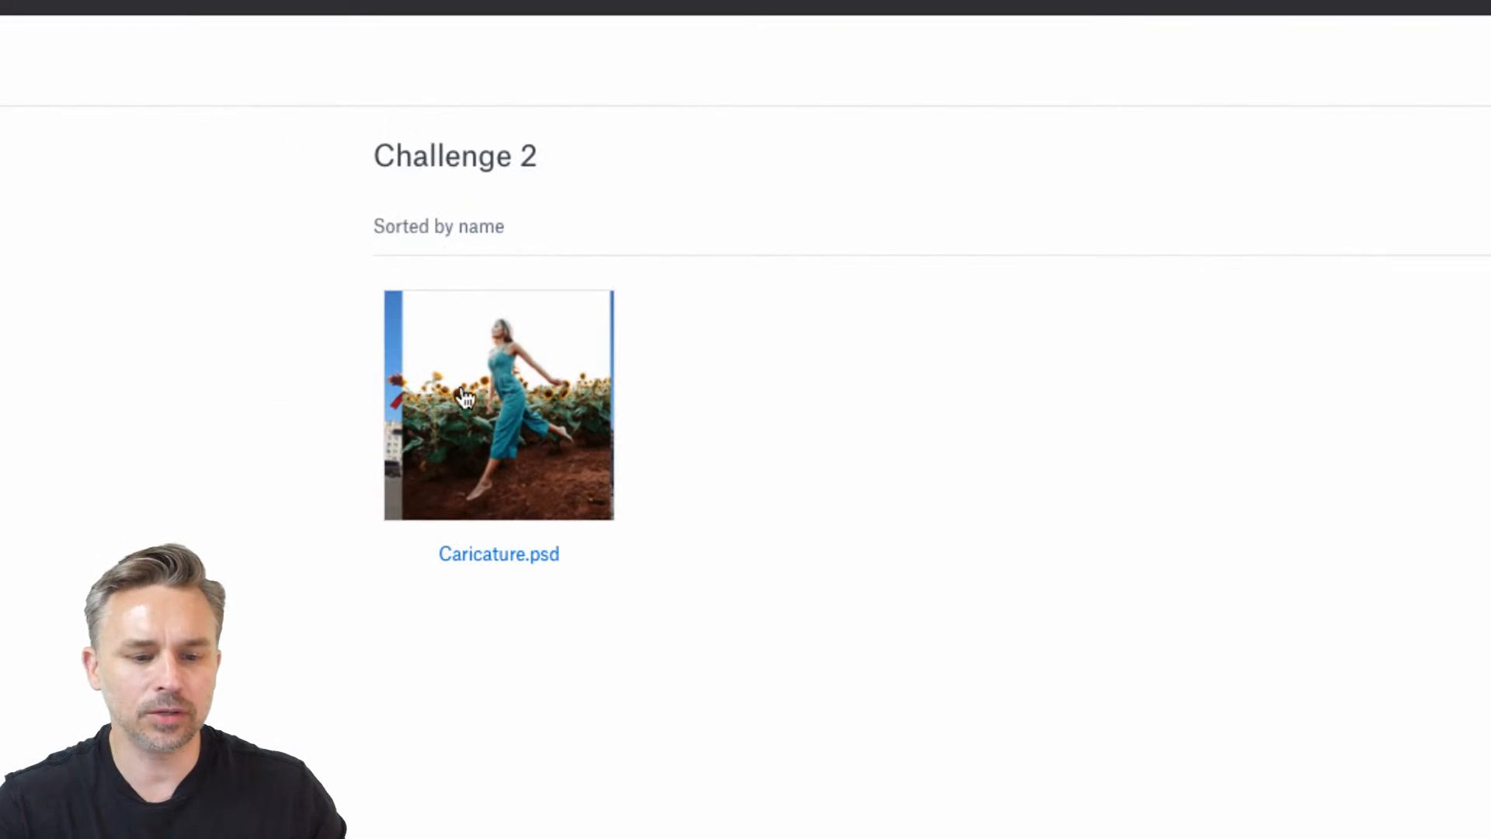
Preview Caricature.psd in the Challenge 2 folder, close the browser window, and open the desktop copy in Photoshop.
left_click(479, 419)
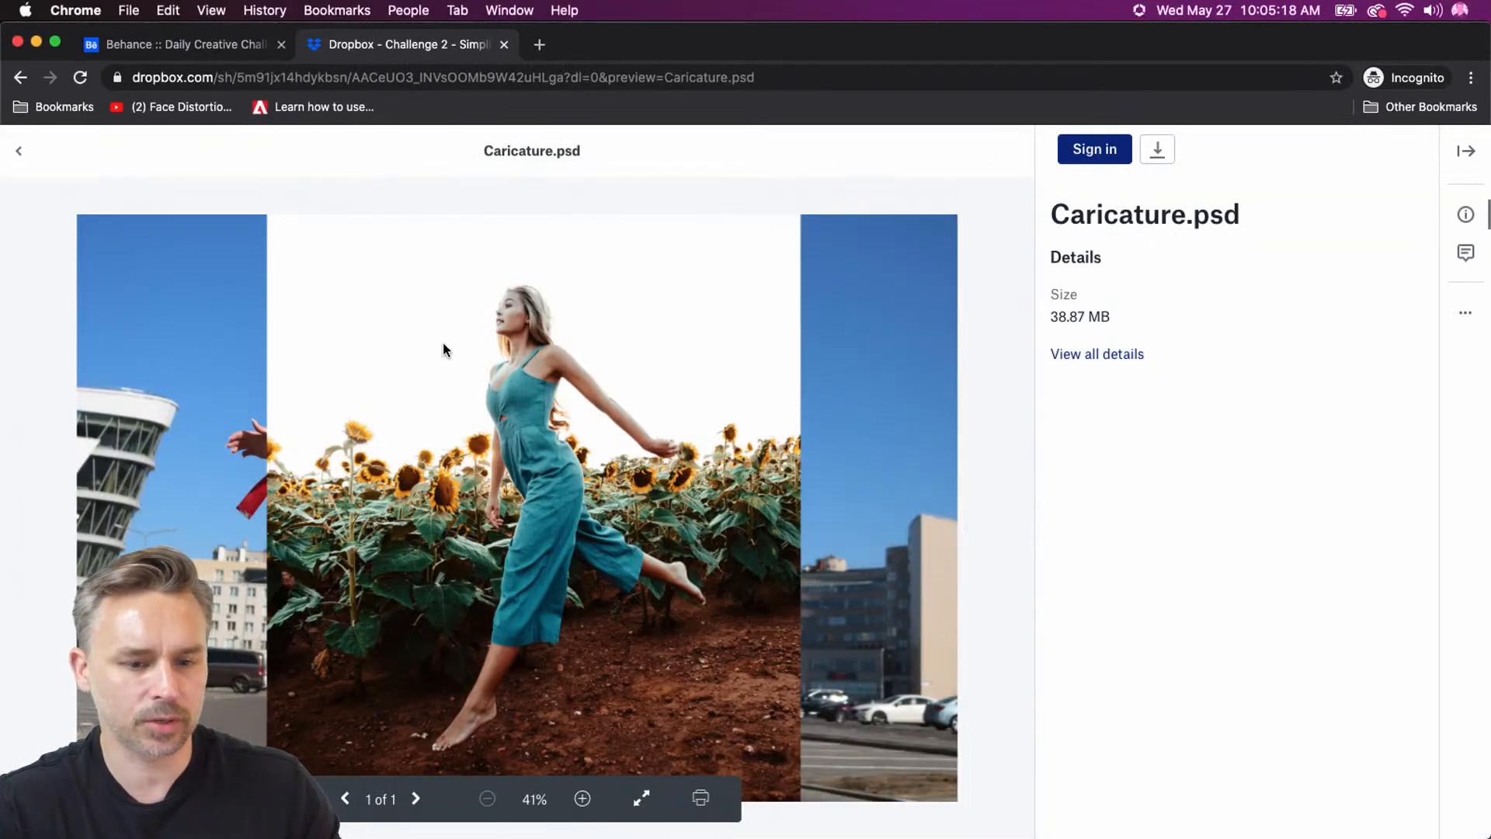
left_click(37, 43)
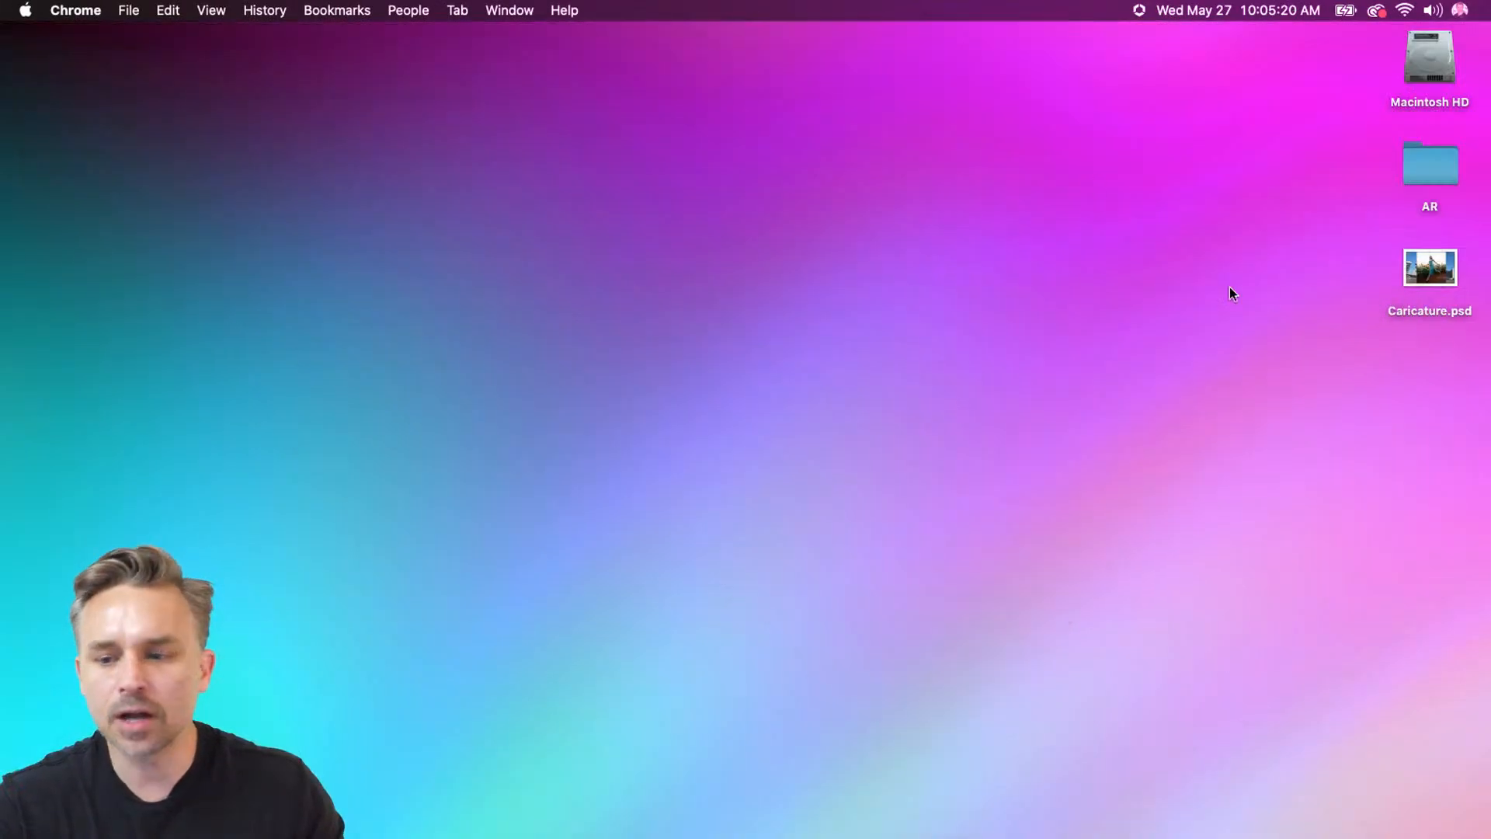
double_click(1432, 272)
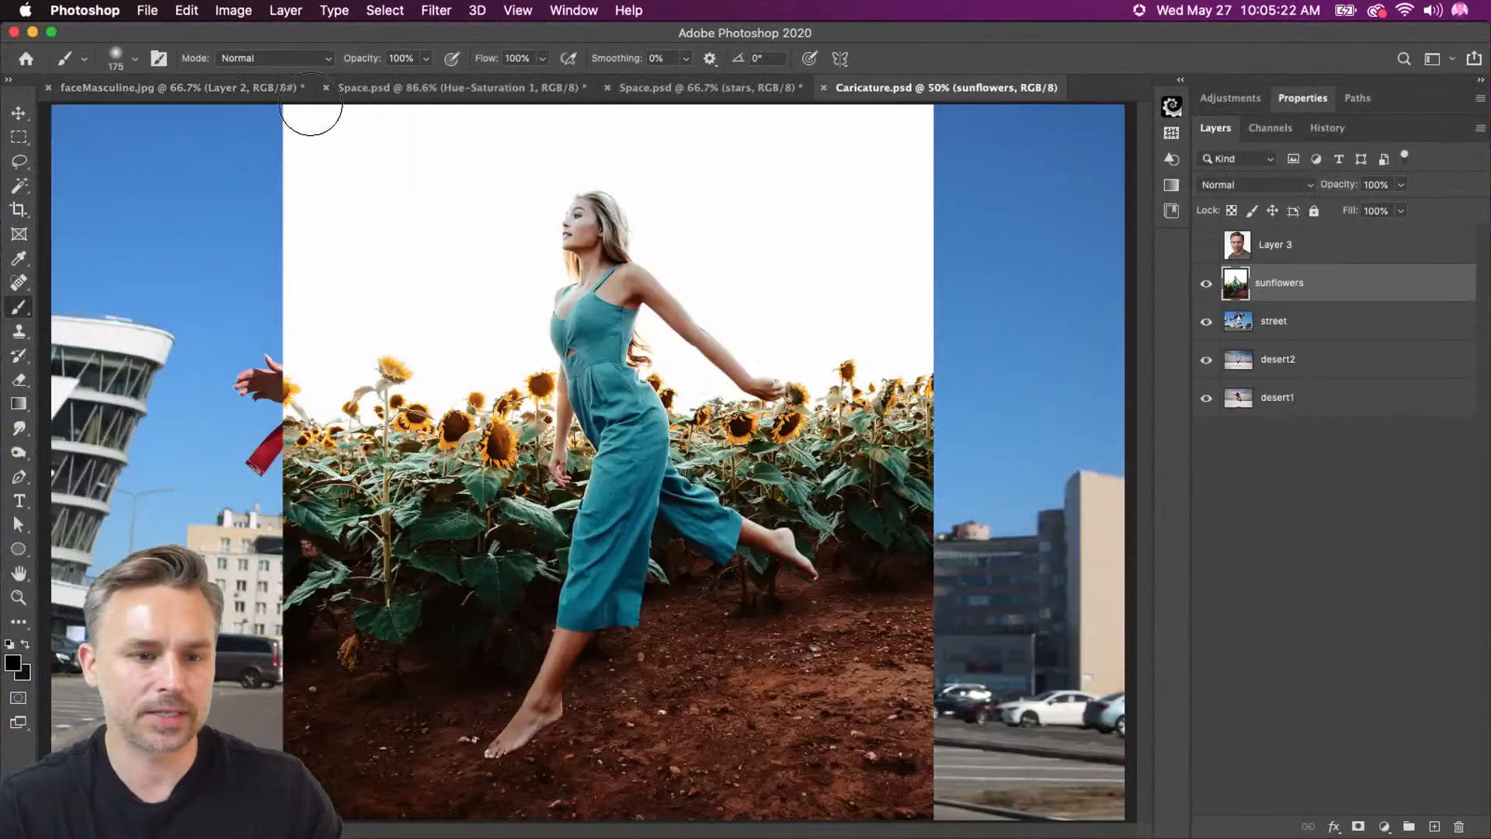
Close faceMasculine.jpg and both Space.psd documents without saving, keeping only Caricature.psd open.
left_click(18, 137)
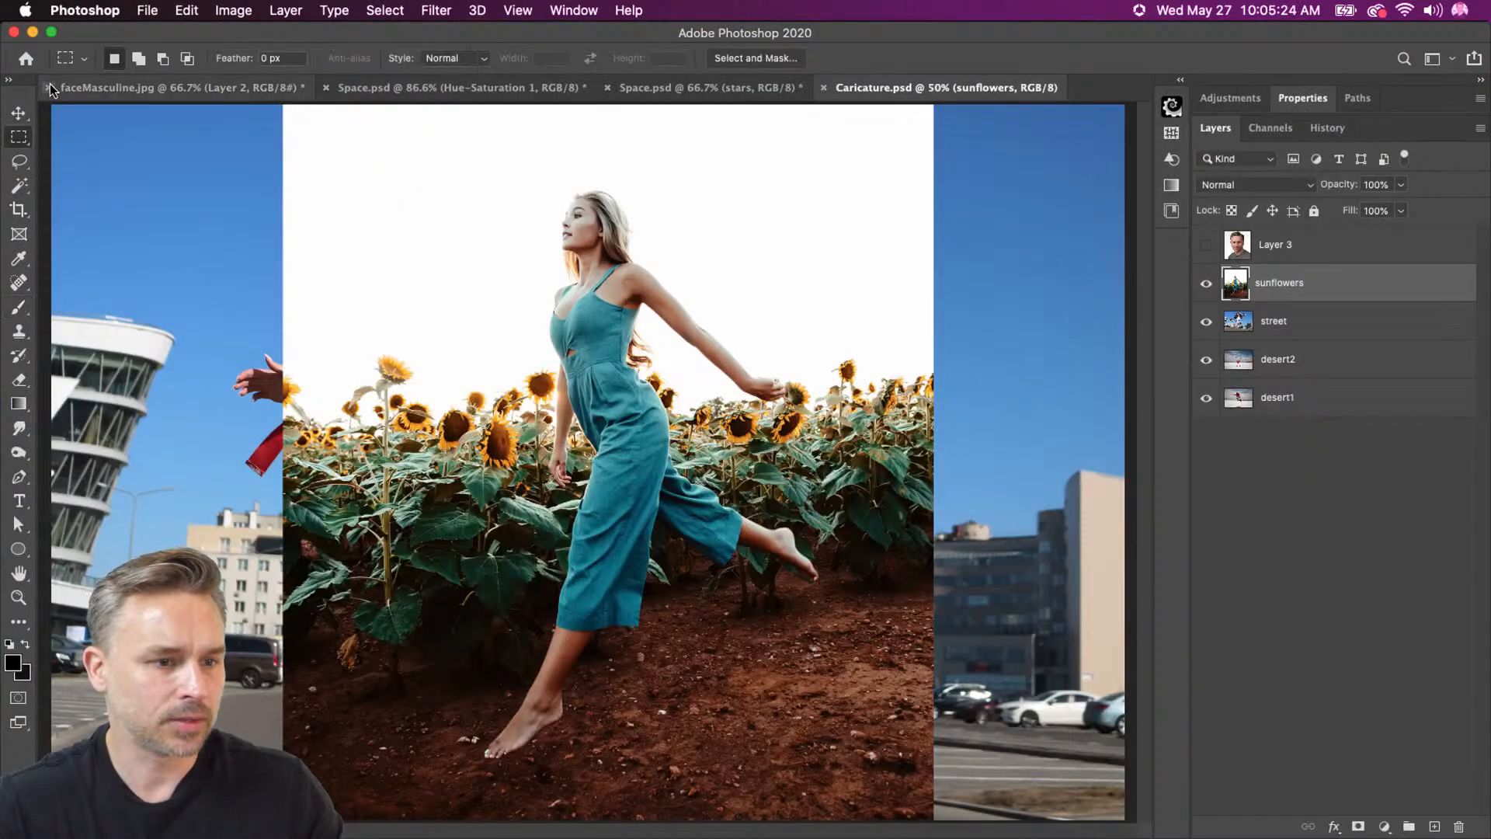
left_click(51, 87)
key("super+w")
left_click(674, 307)
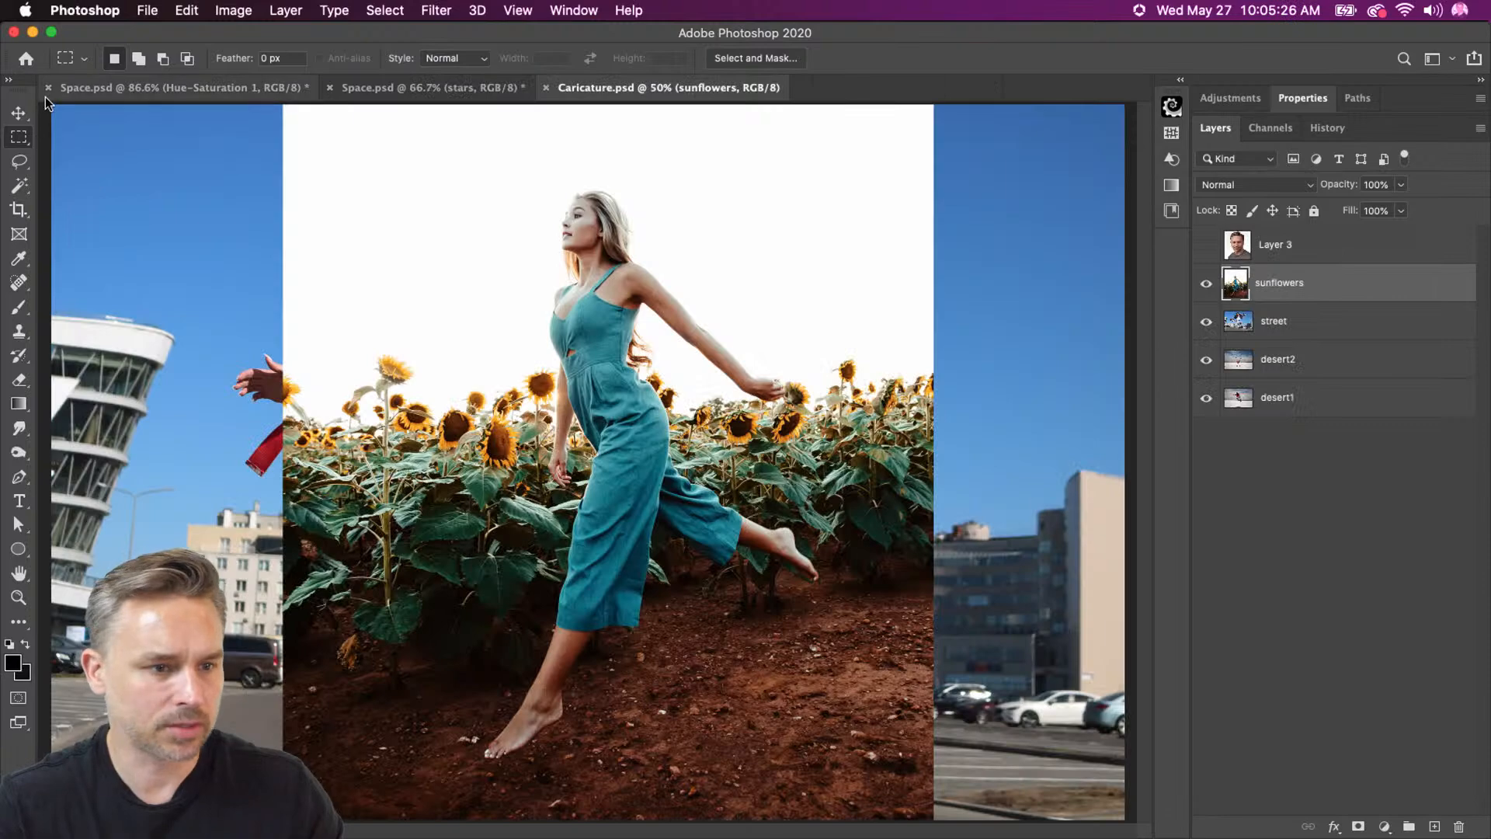
left_click(47, 91)
left_click(46, 91)
left_click(682, 307)
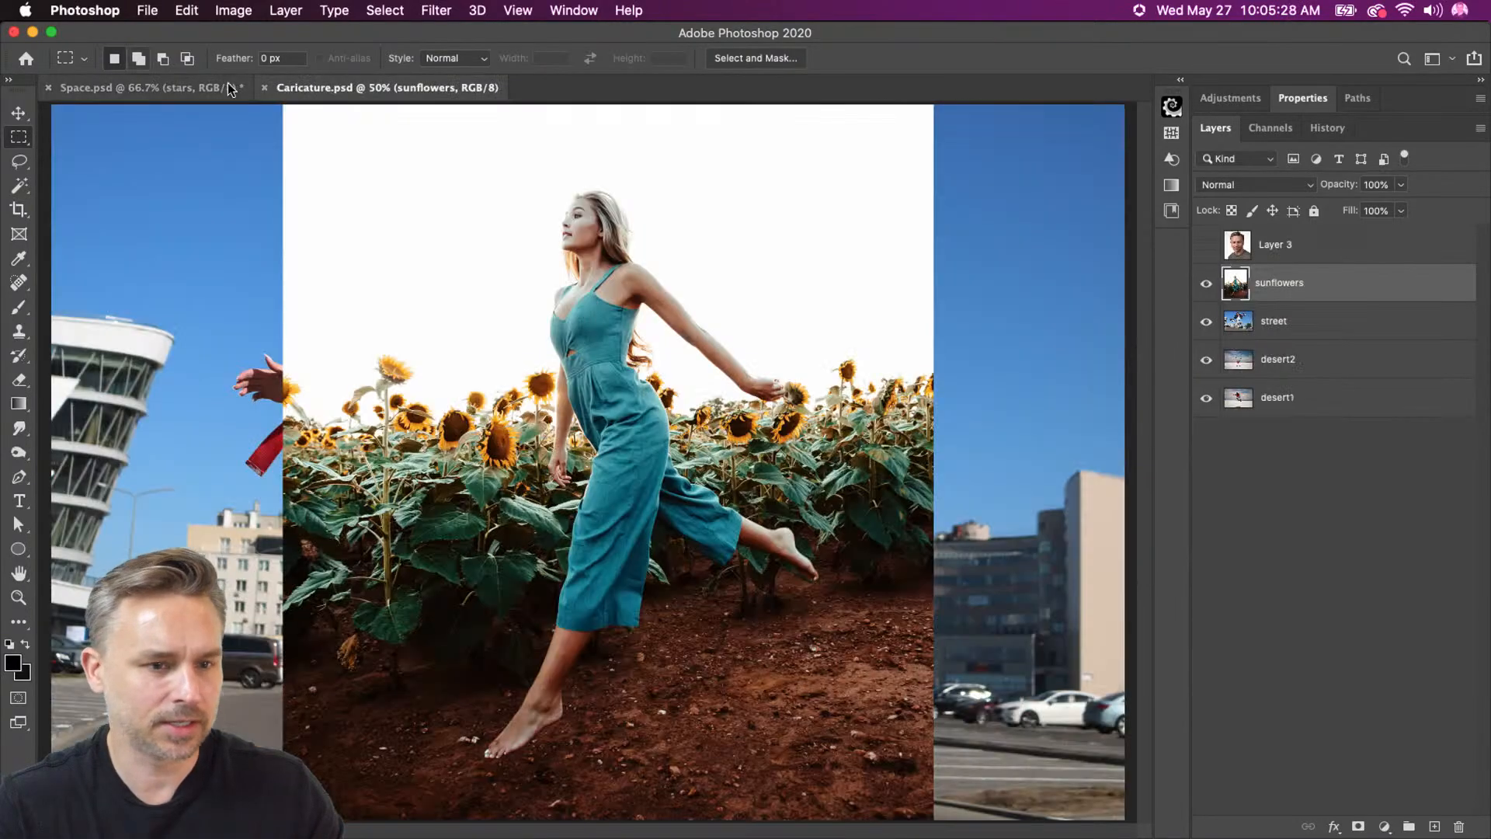
left_click(48, 87)
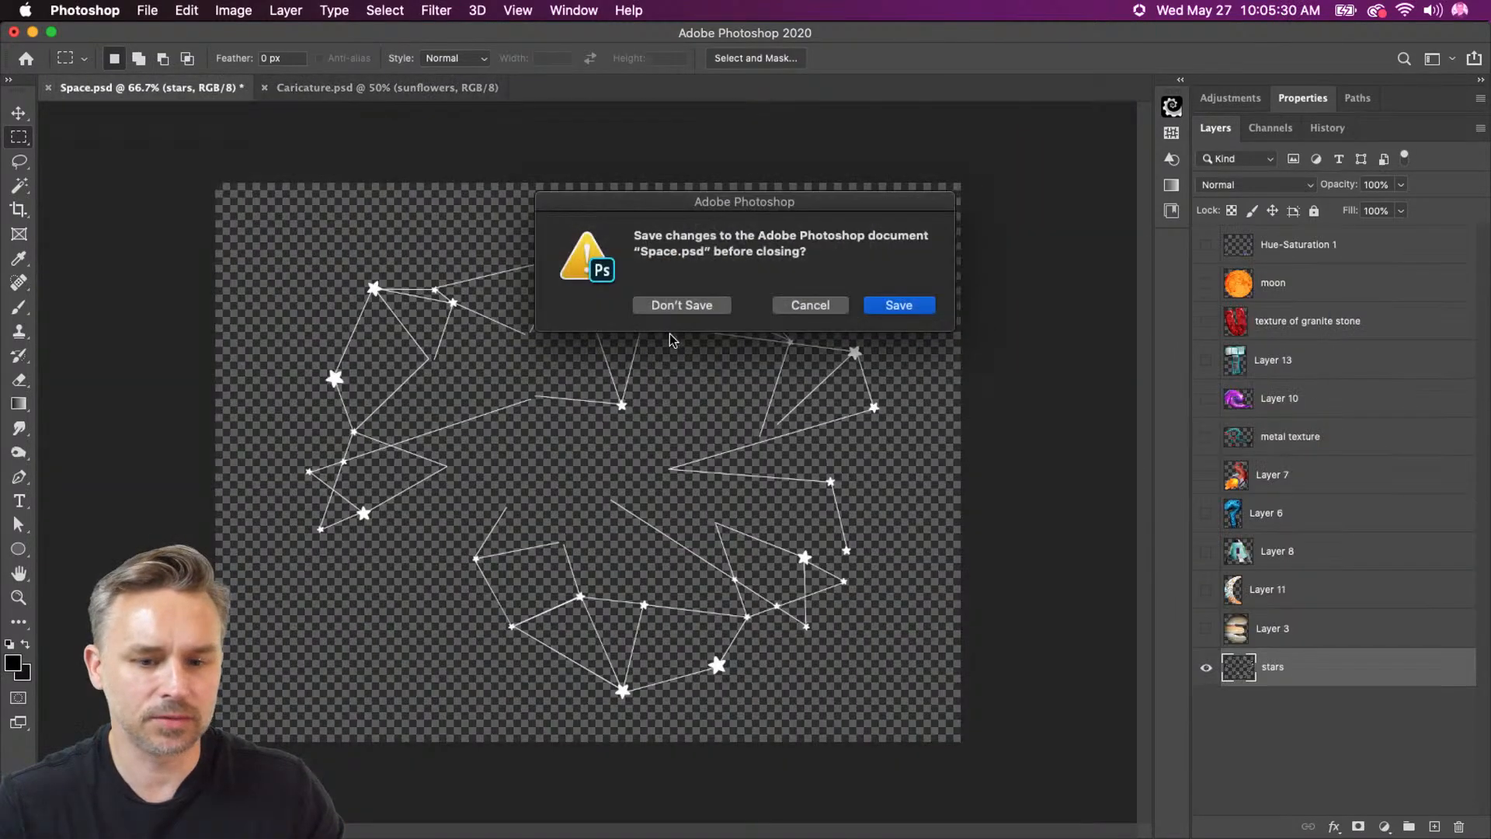
left_click(670, 311)
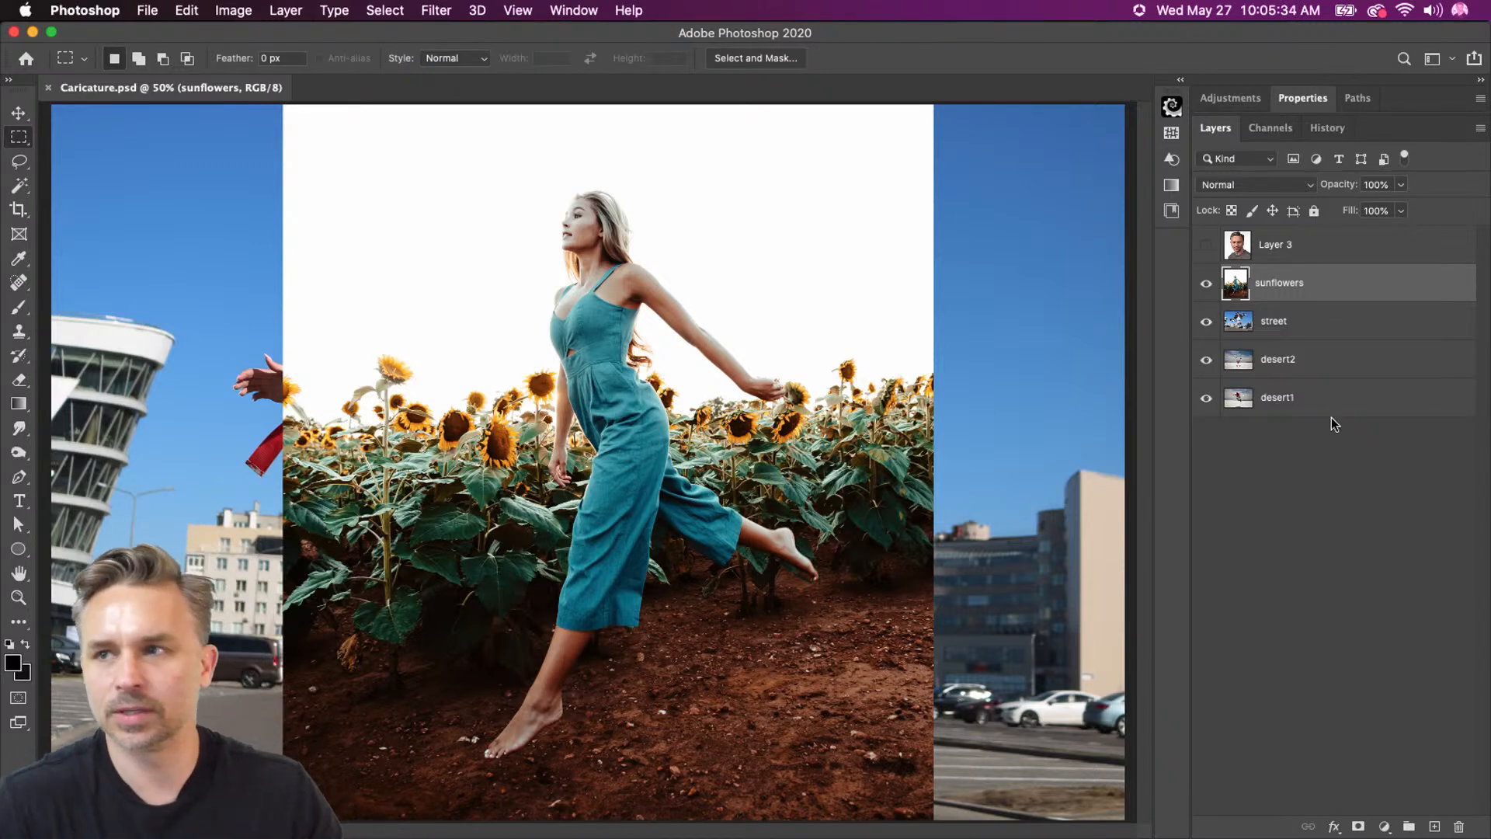
Examine the sunflowers, street, desert2, desert1 and Layer 3 photos by toggling the layers' visibility.
left_click(19, 114)
left_click(1206, 283)
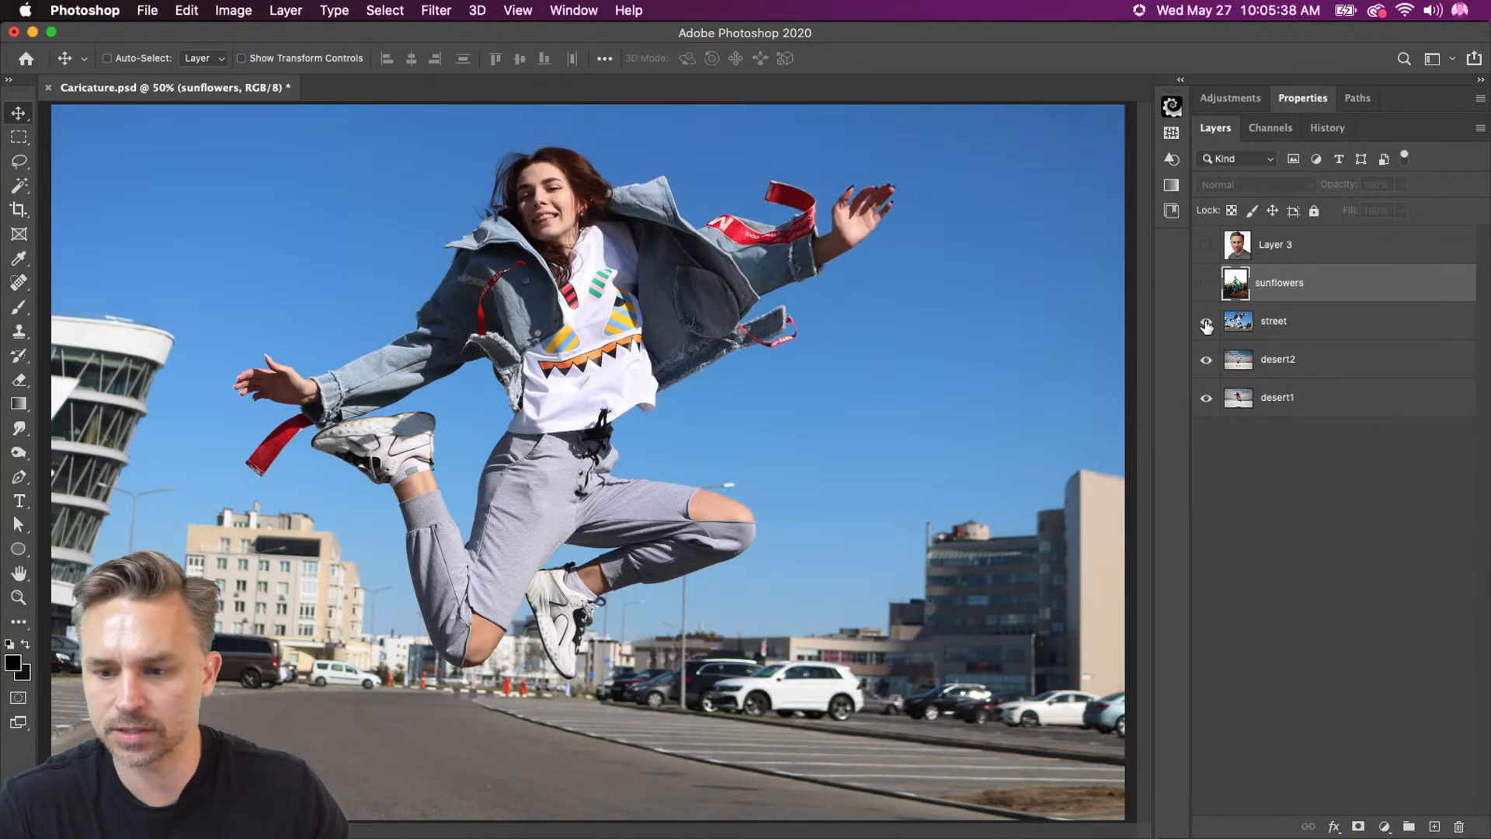
left_click(1206, 323)
left_click(1325, 374)
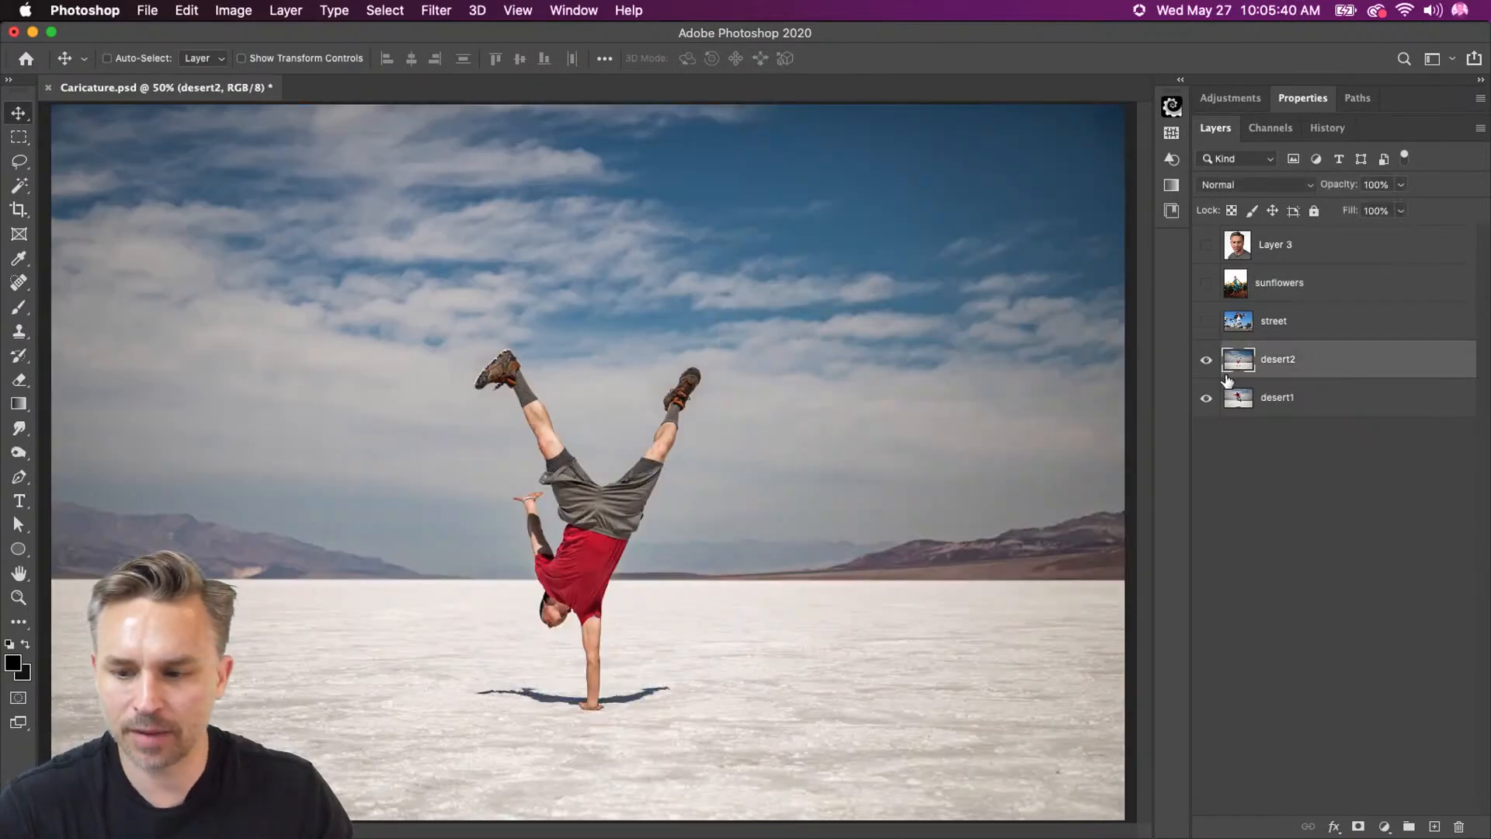
left_click(1216, 368)
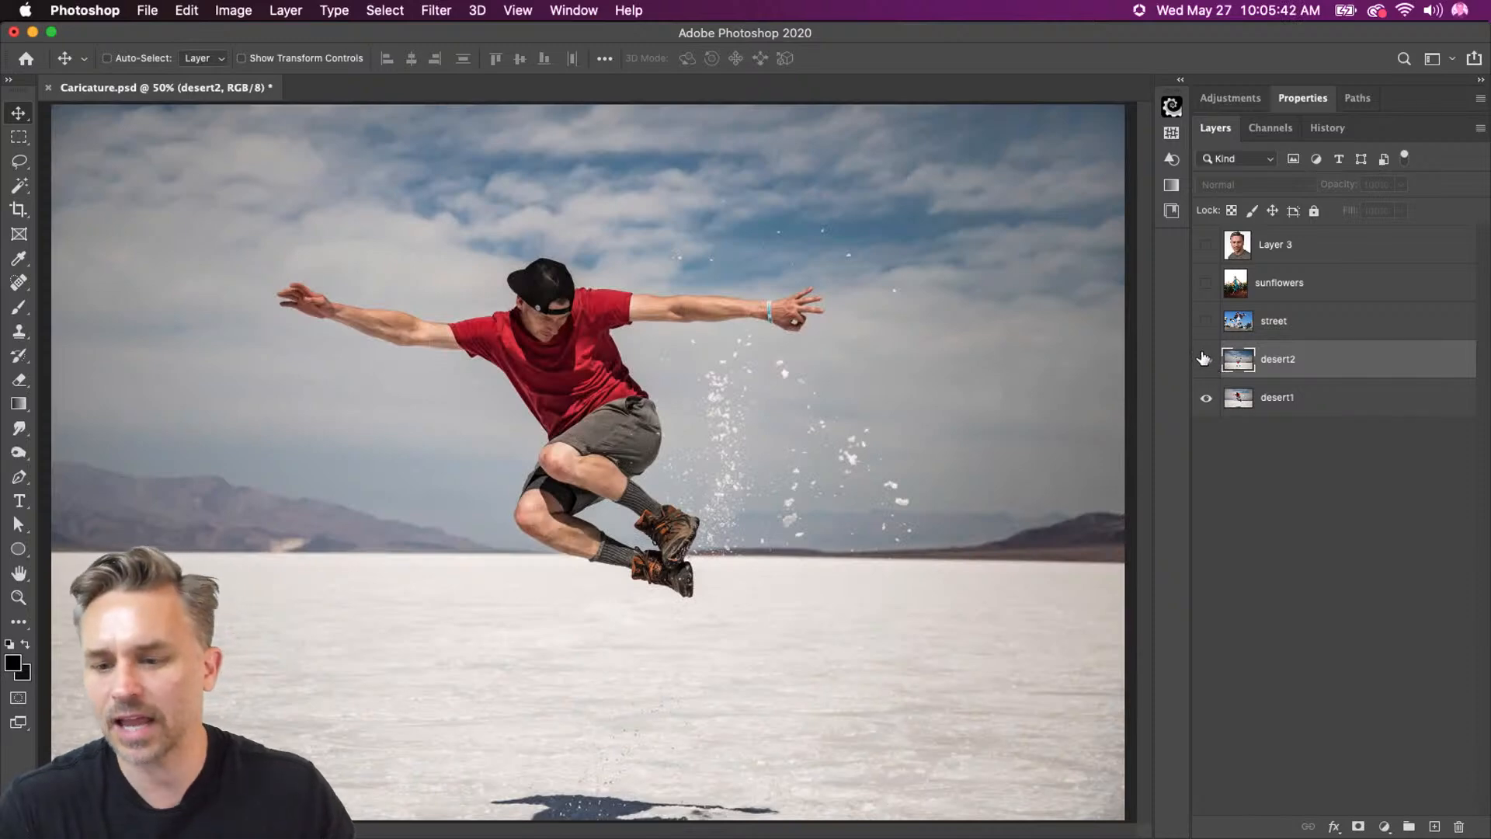
left_click(1203, 359)
left_click(1206, 322)
left_click(1206, 283)
left_click(1208, 245)
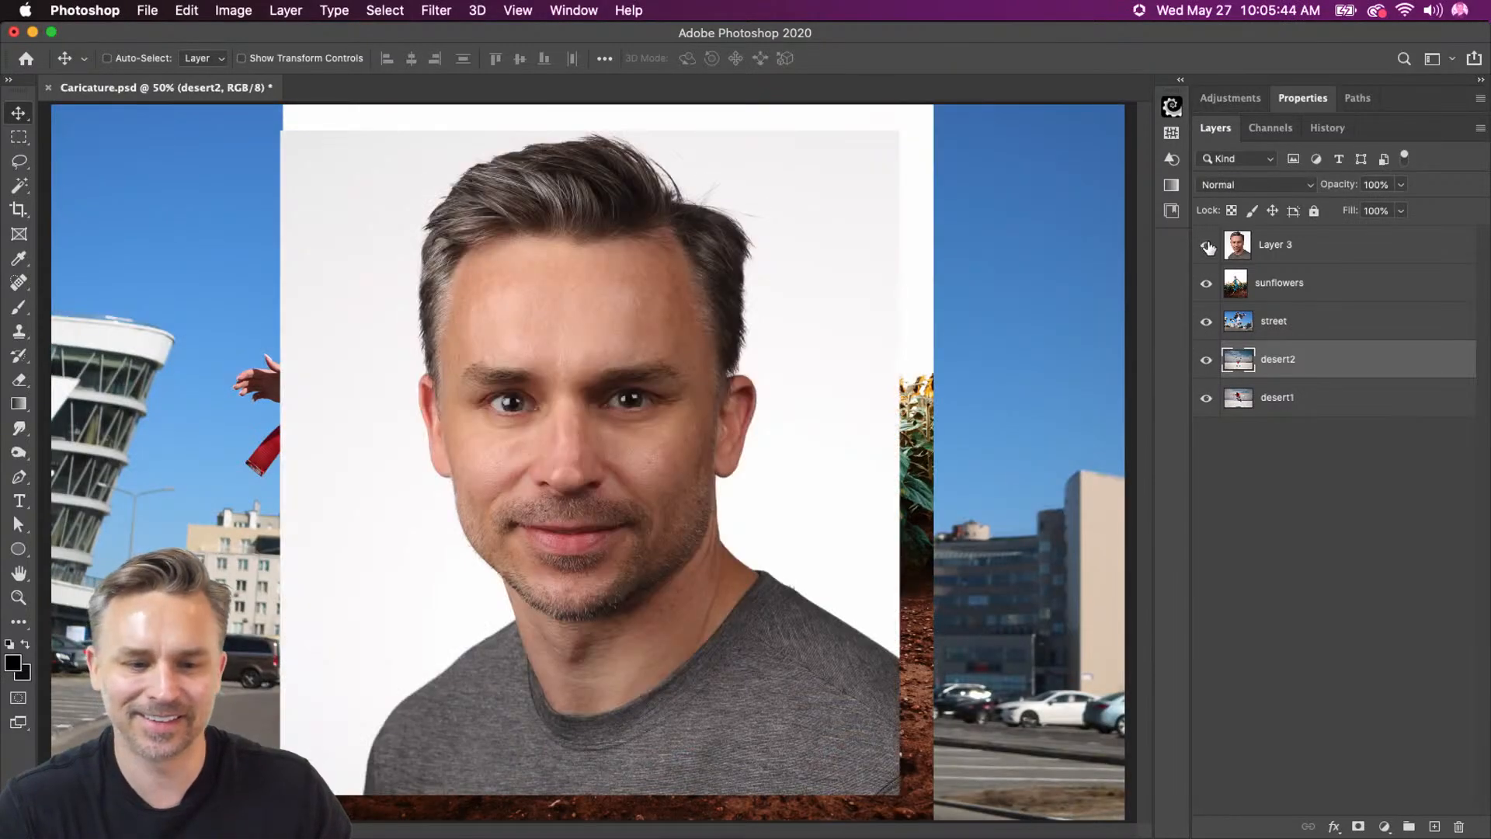
Hide Layer 3 and the sunflowers, street and desert2 layers, leaving only desert1 shown.
left_click(1207, 245)
left_click(1206, 283)
left_click(1206, 321)
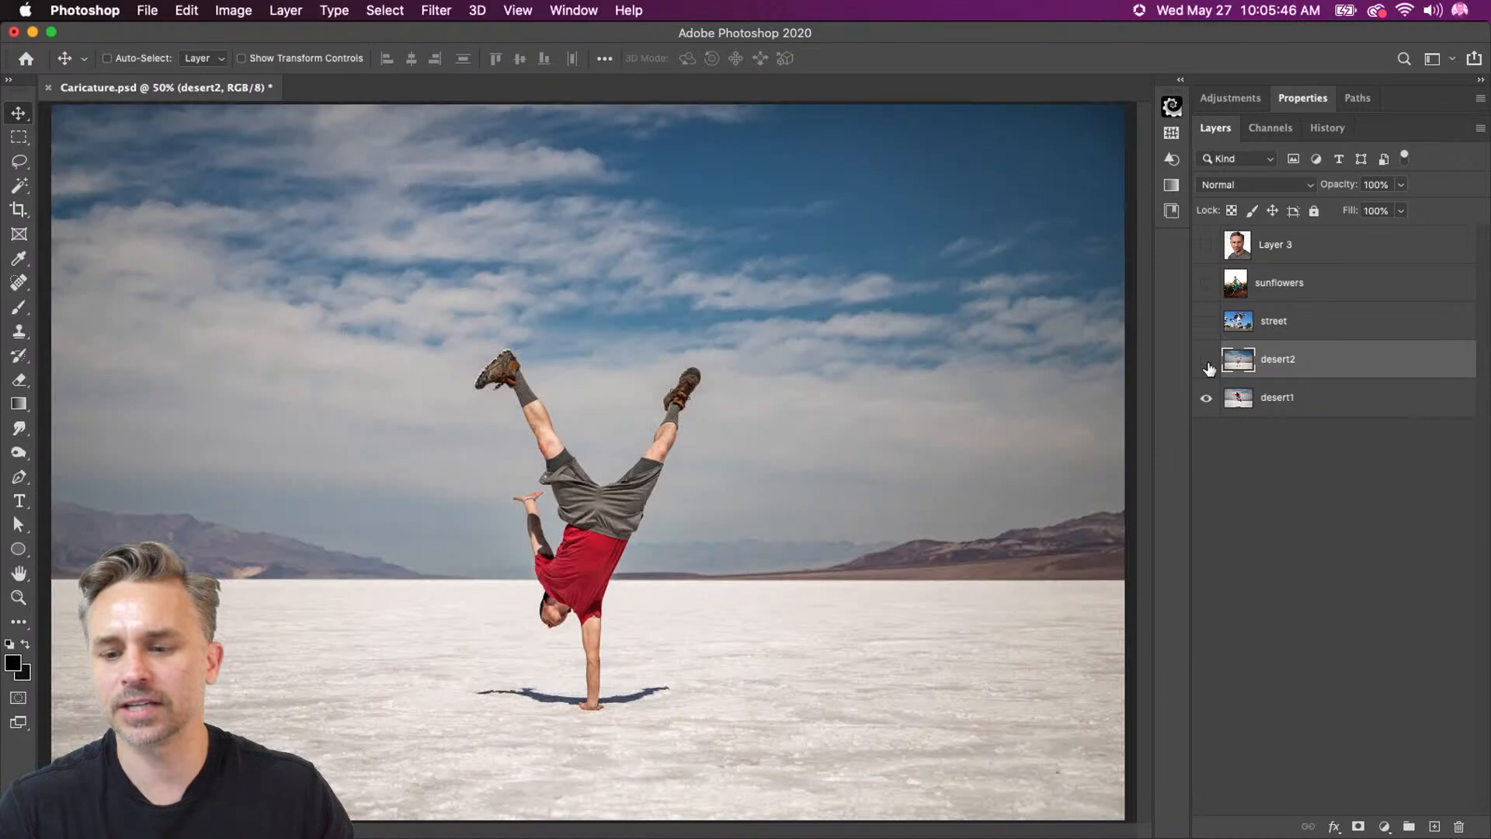
left_click(1207, 359)
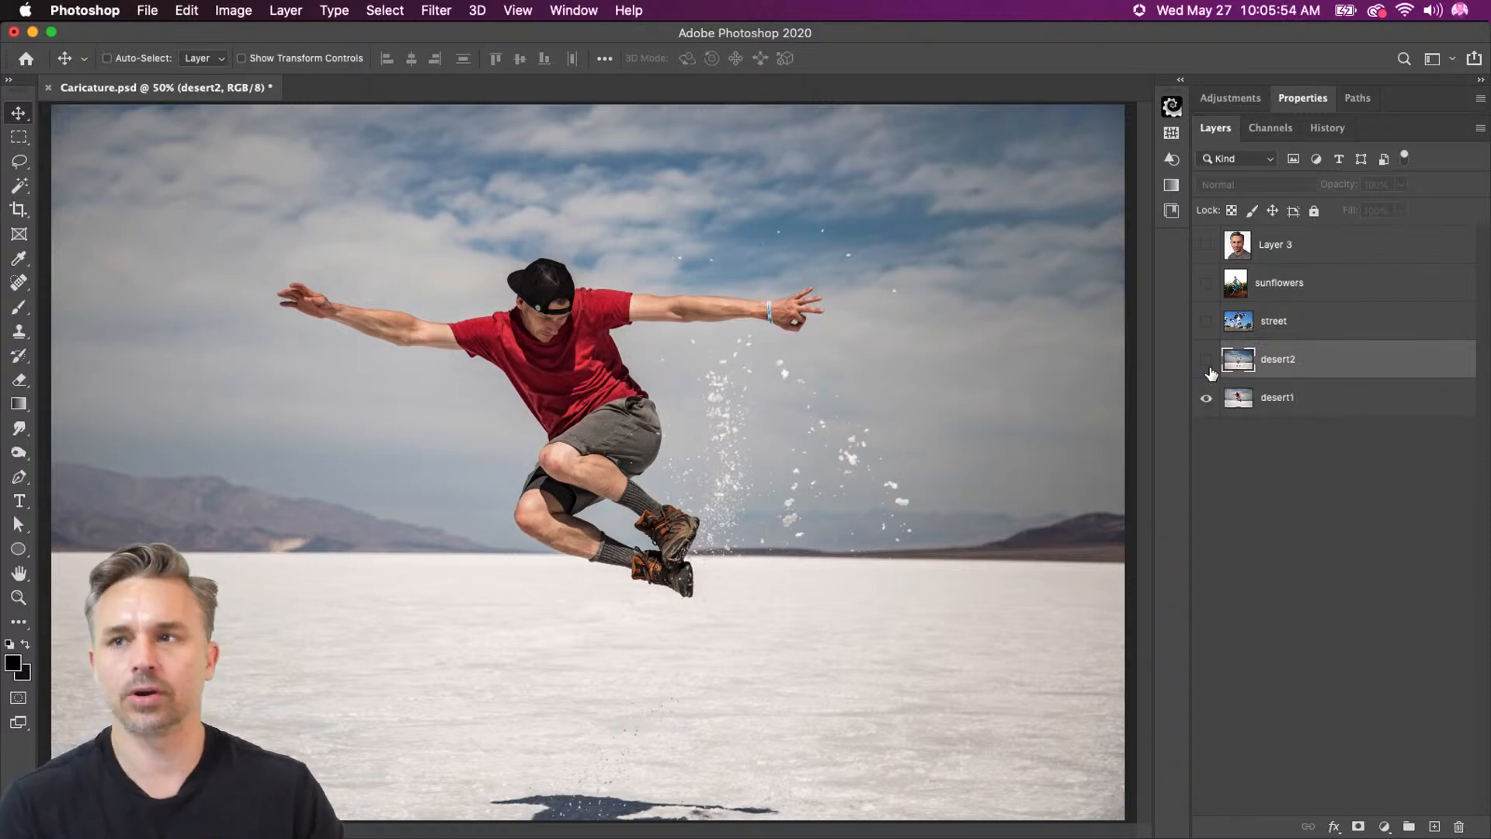
Import a new portrait photo by taking it with the connected iPhone.
left_click(146, 11)
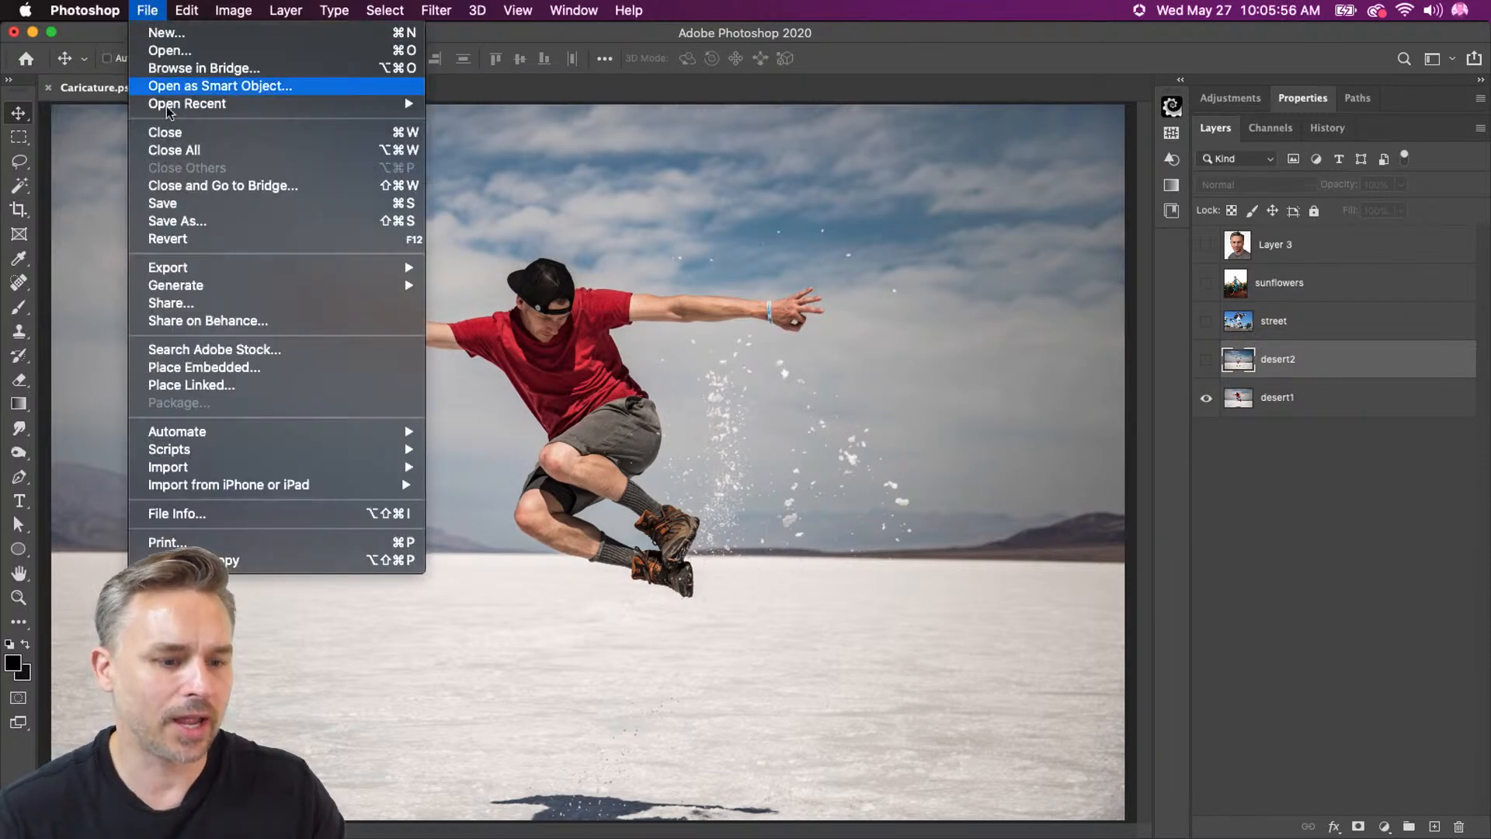
mouse_move(170, 468)
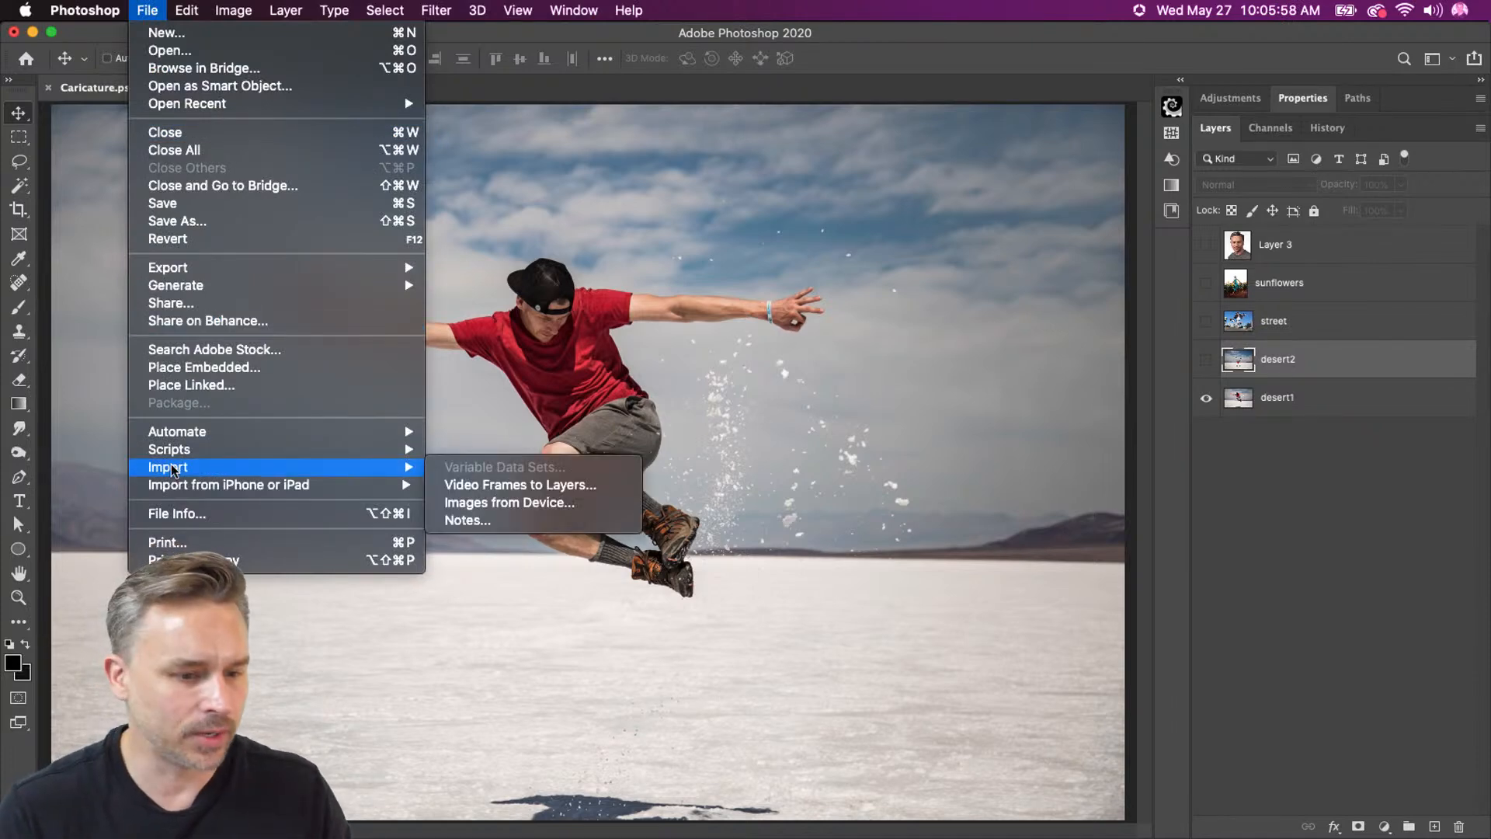
mouse_move(178, 437)
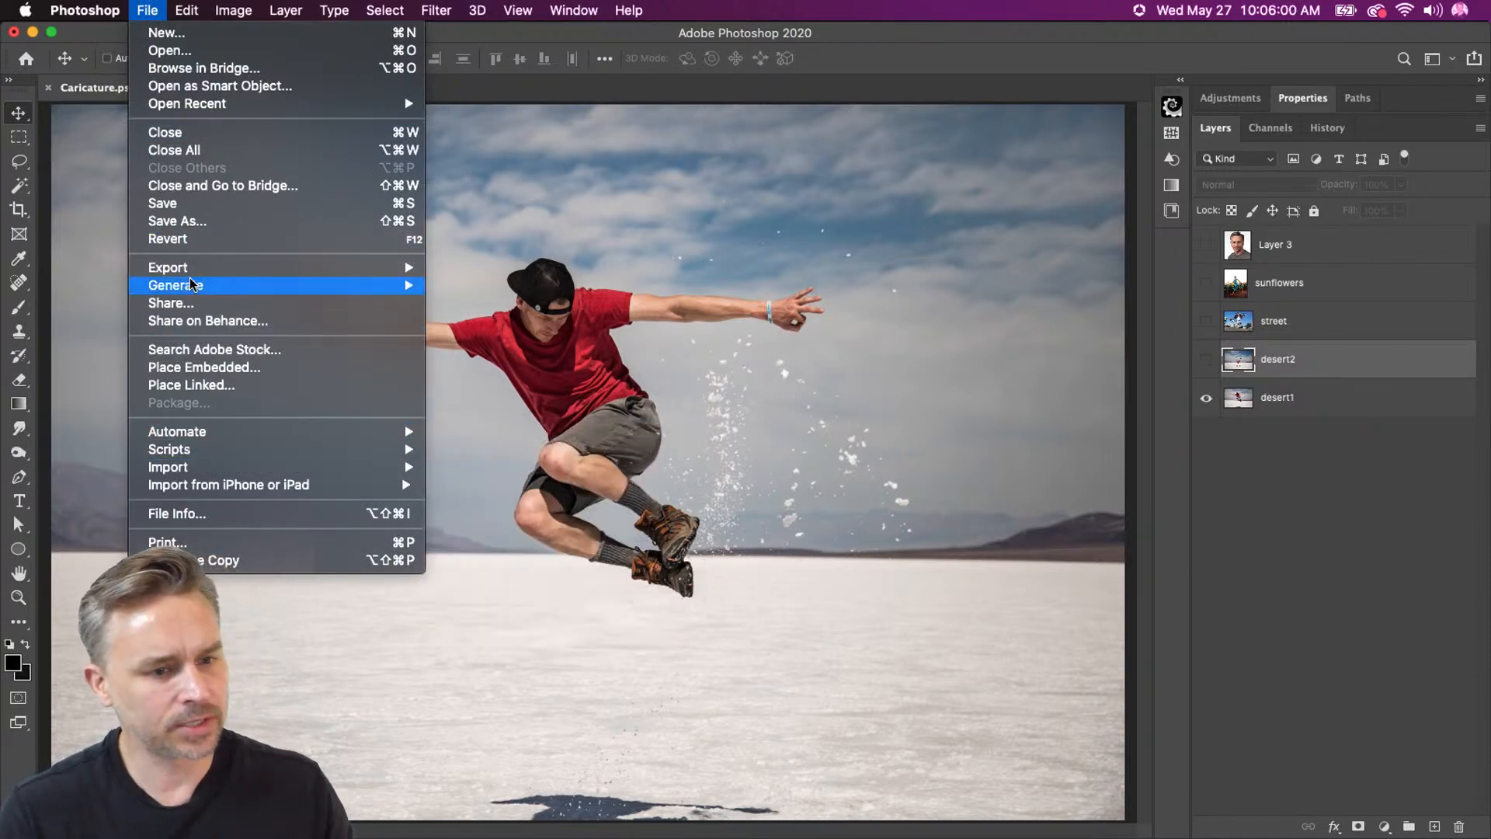
mouse_move(208, 487)
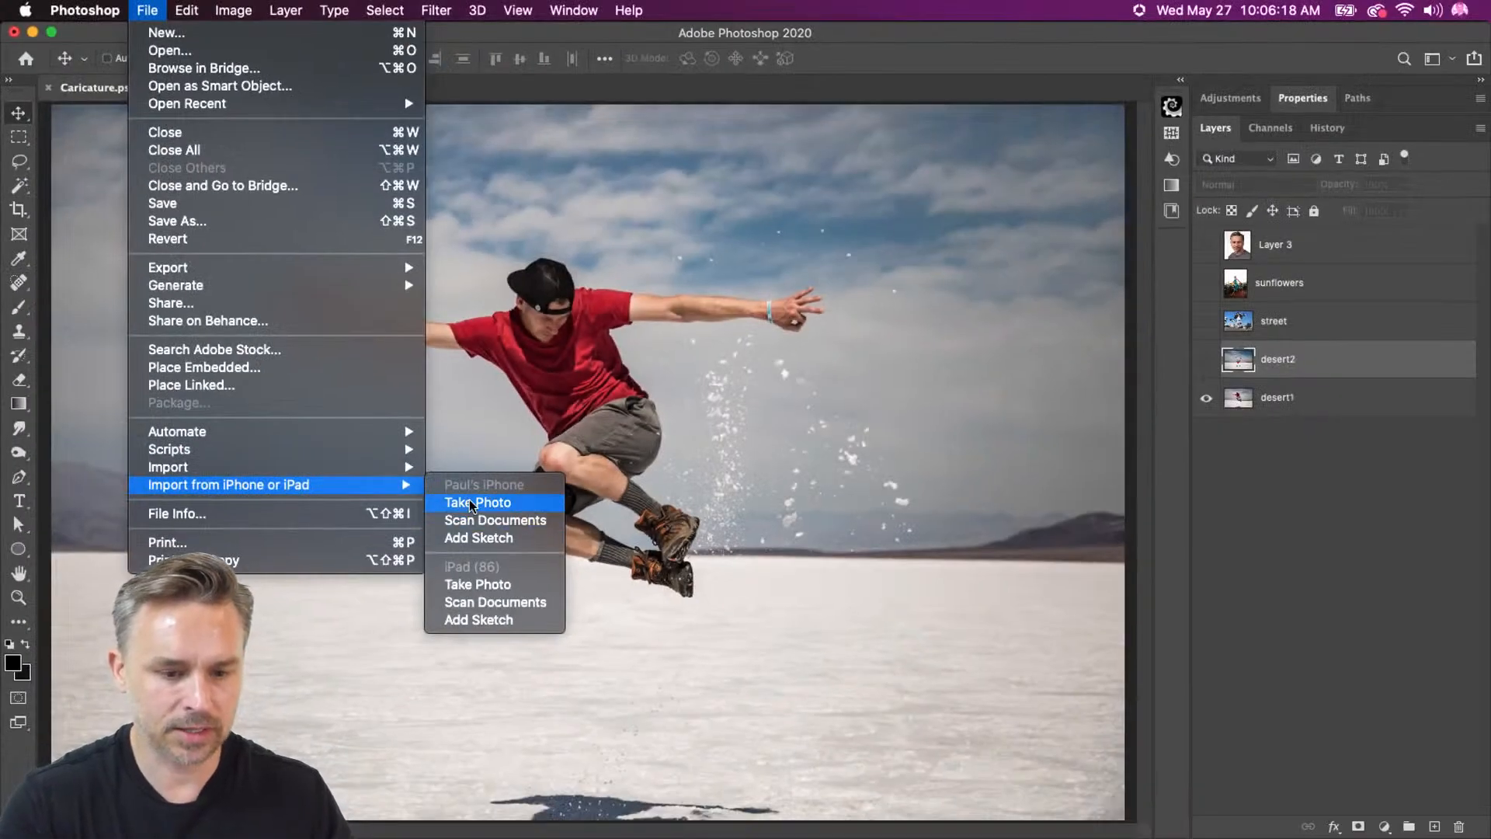
left_click(469, 502)
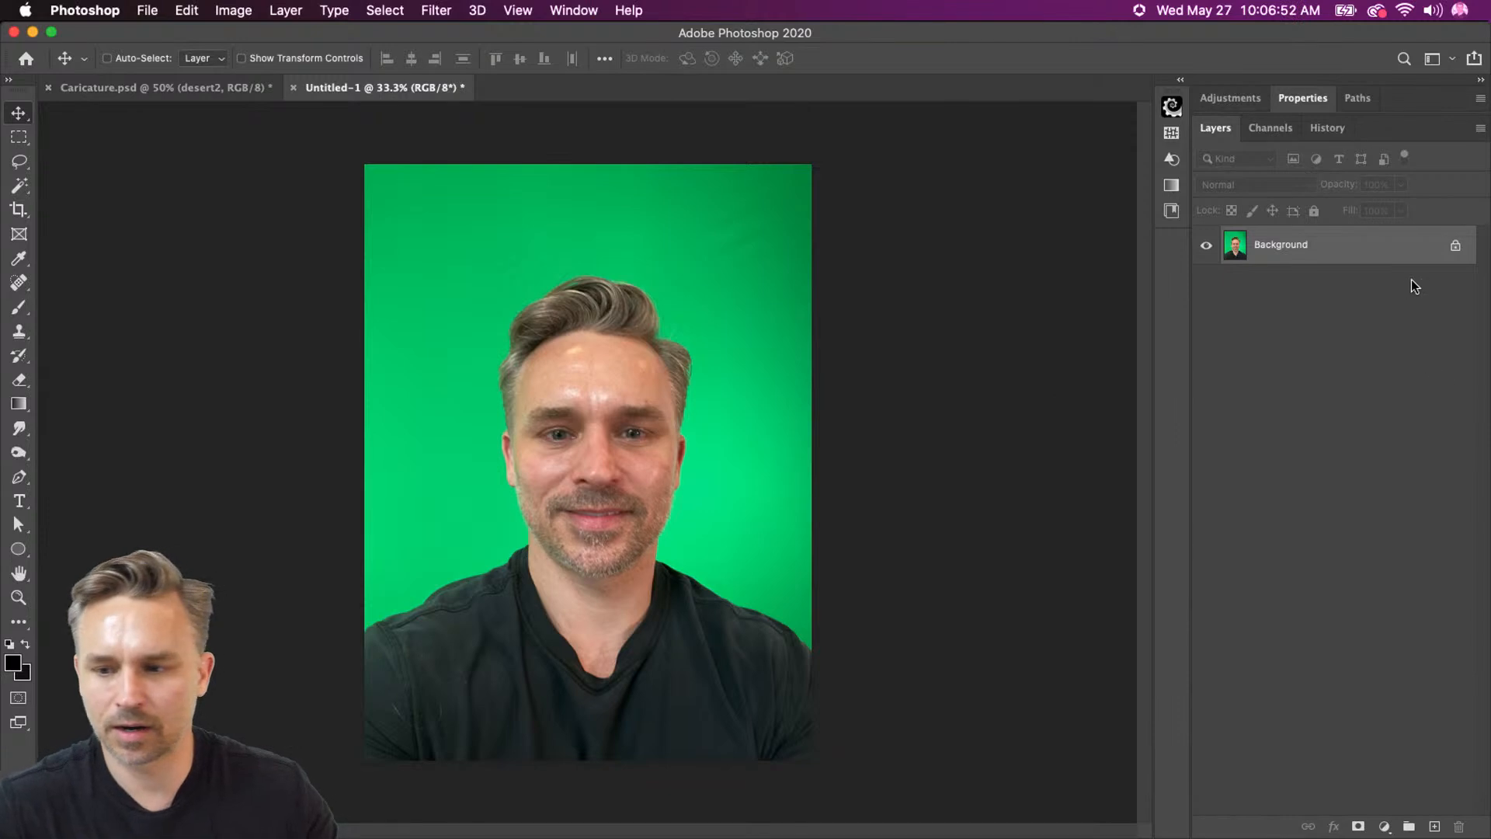
Unlock the portrait's Background layer and mask out the green backdrop with Remove Background.
left_click(1451, 249)
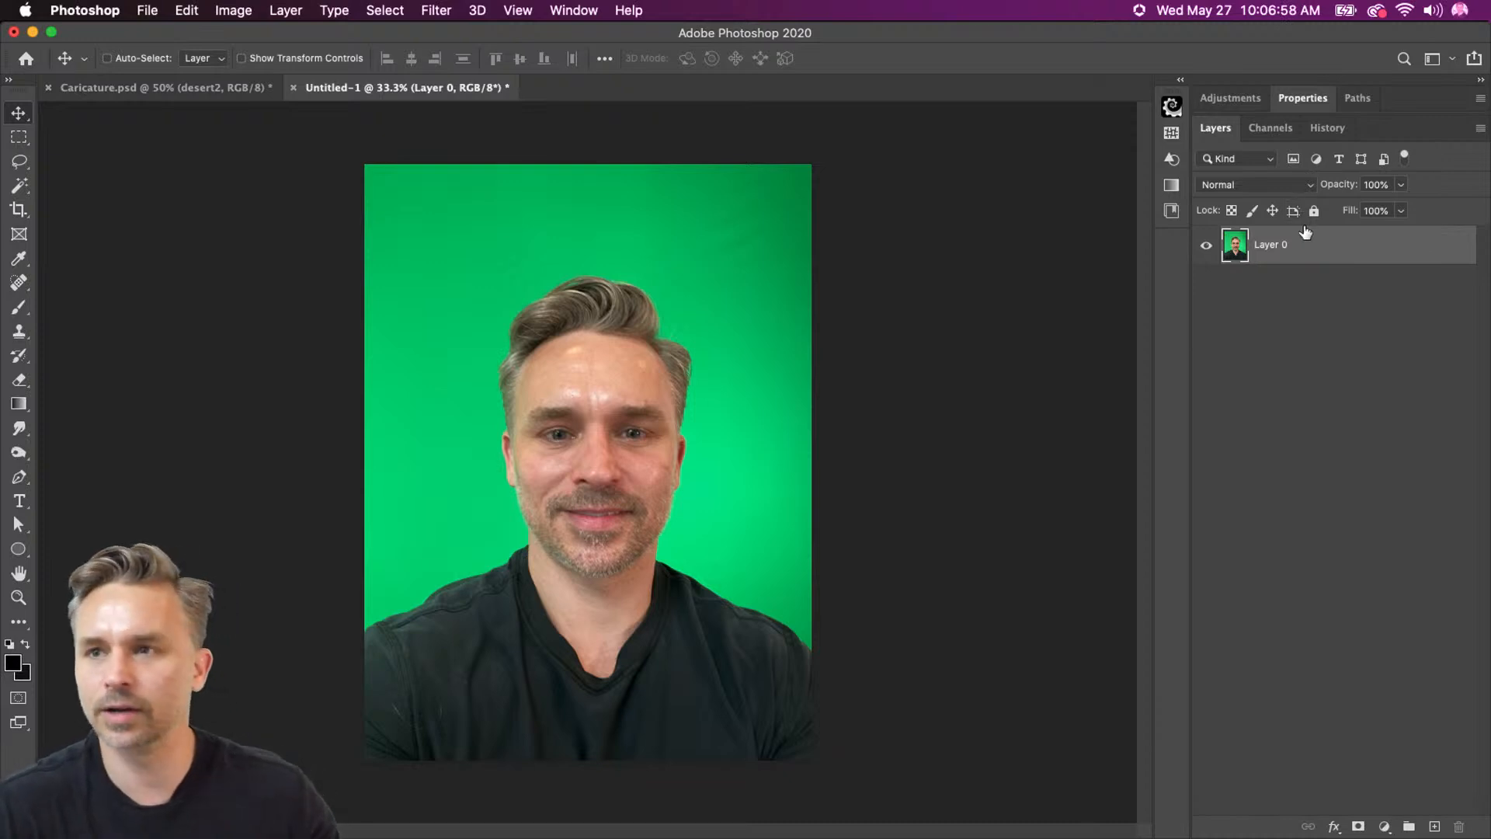
left_click(1280, 104)
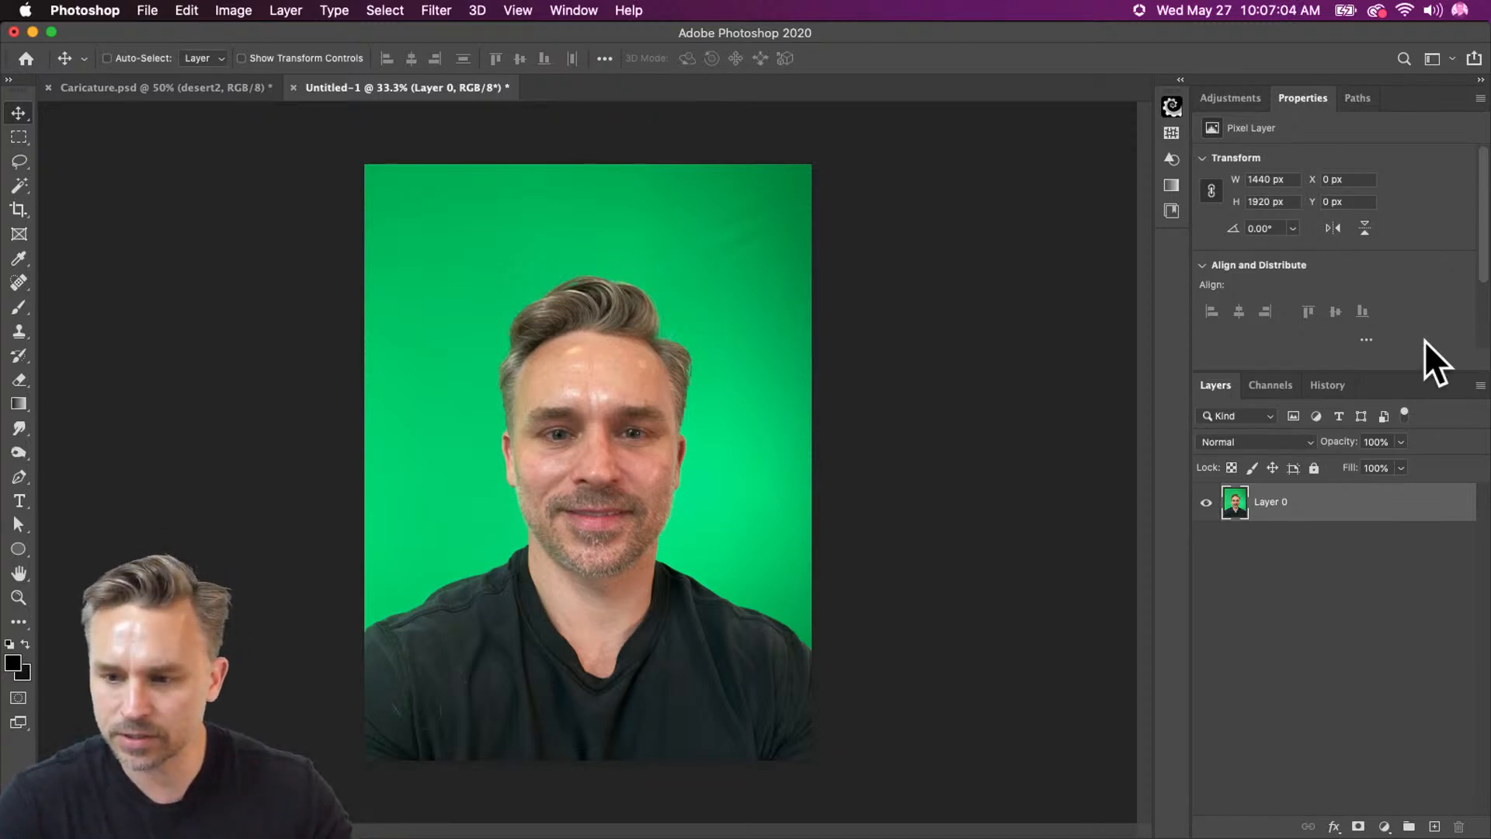
scroll(1438, 340, "down", 3)
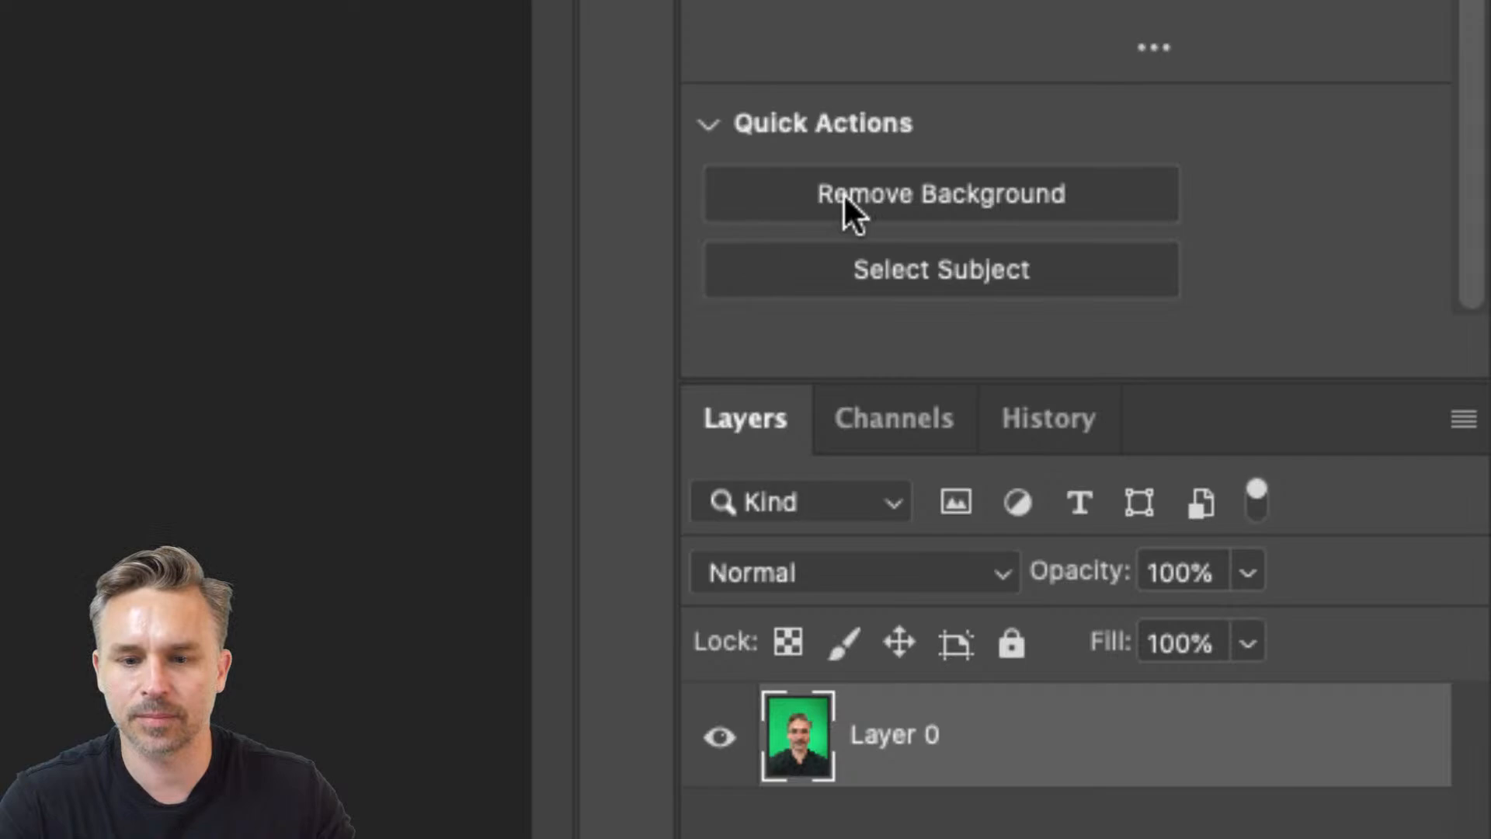
left_click(843, 192)
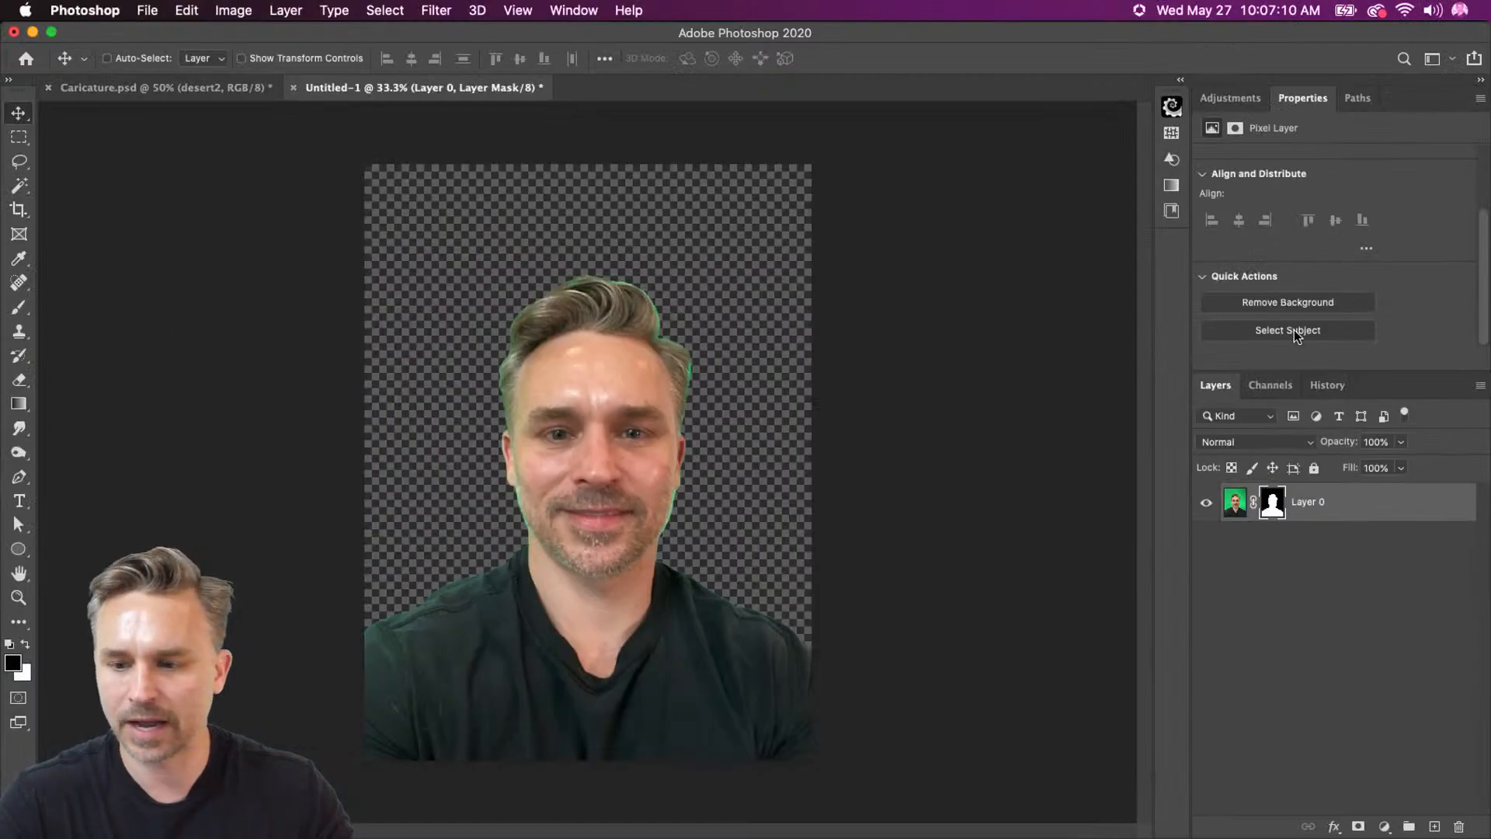
Refine the portrait's layer mask in Select and Mask, brushing the hair edges with a size 60 Refine Edge Brush and the jaw edge at 35.
left_click(1272, 497)
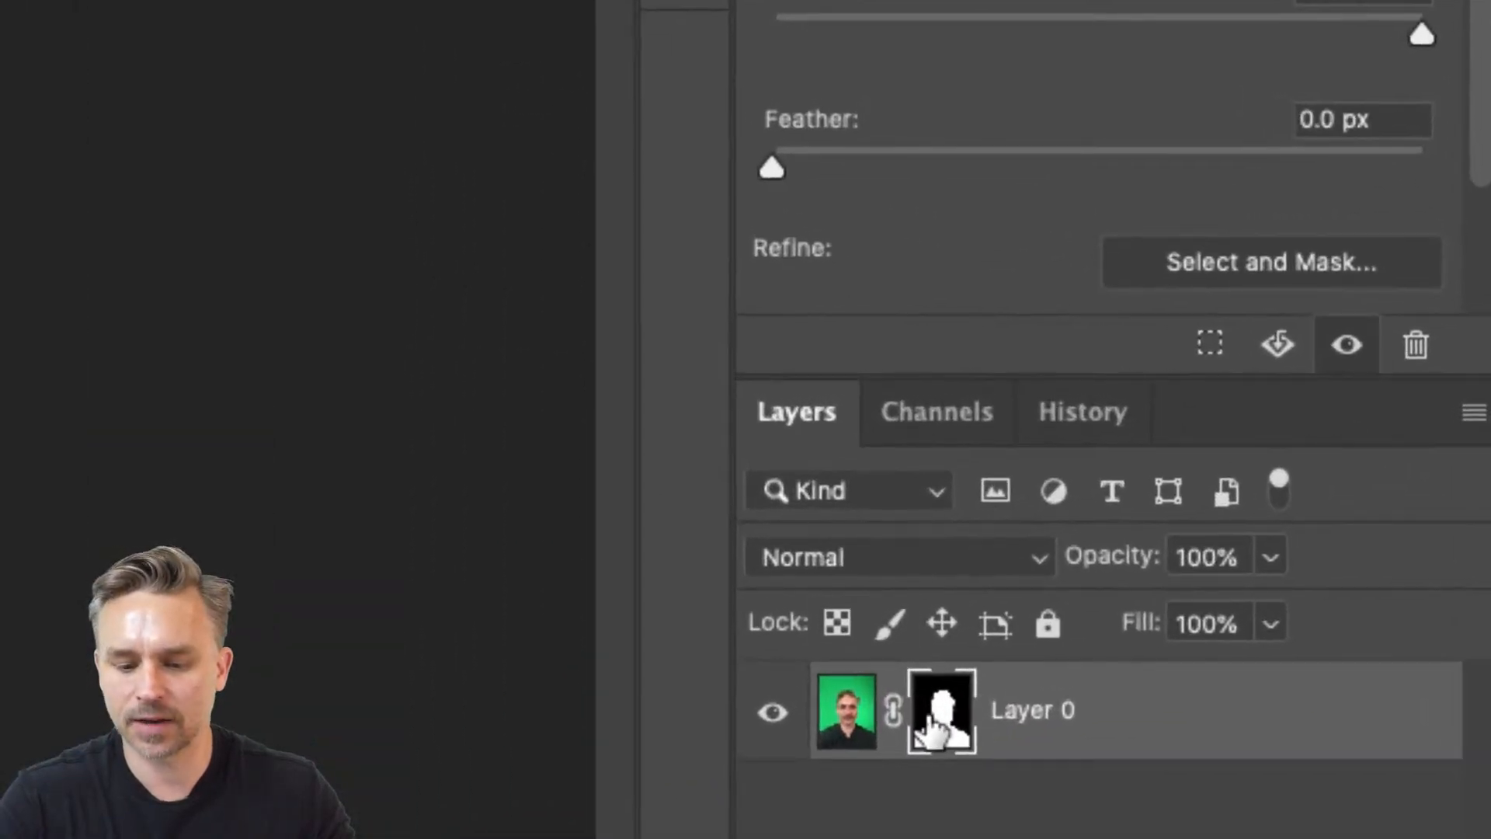
left_click(1205, 267)
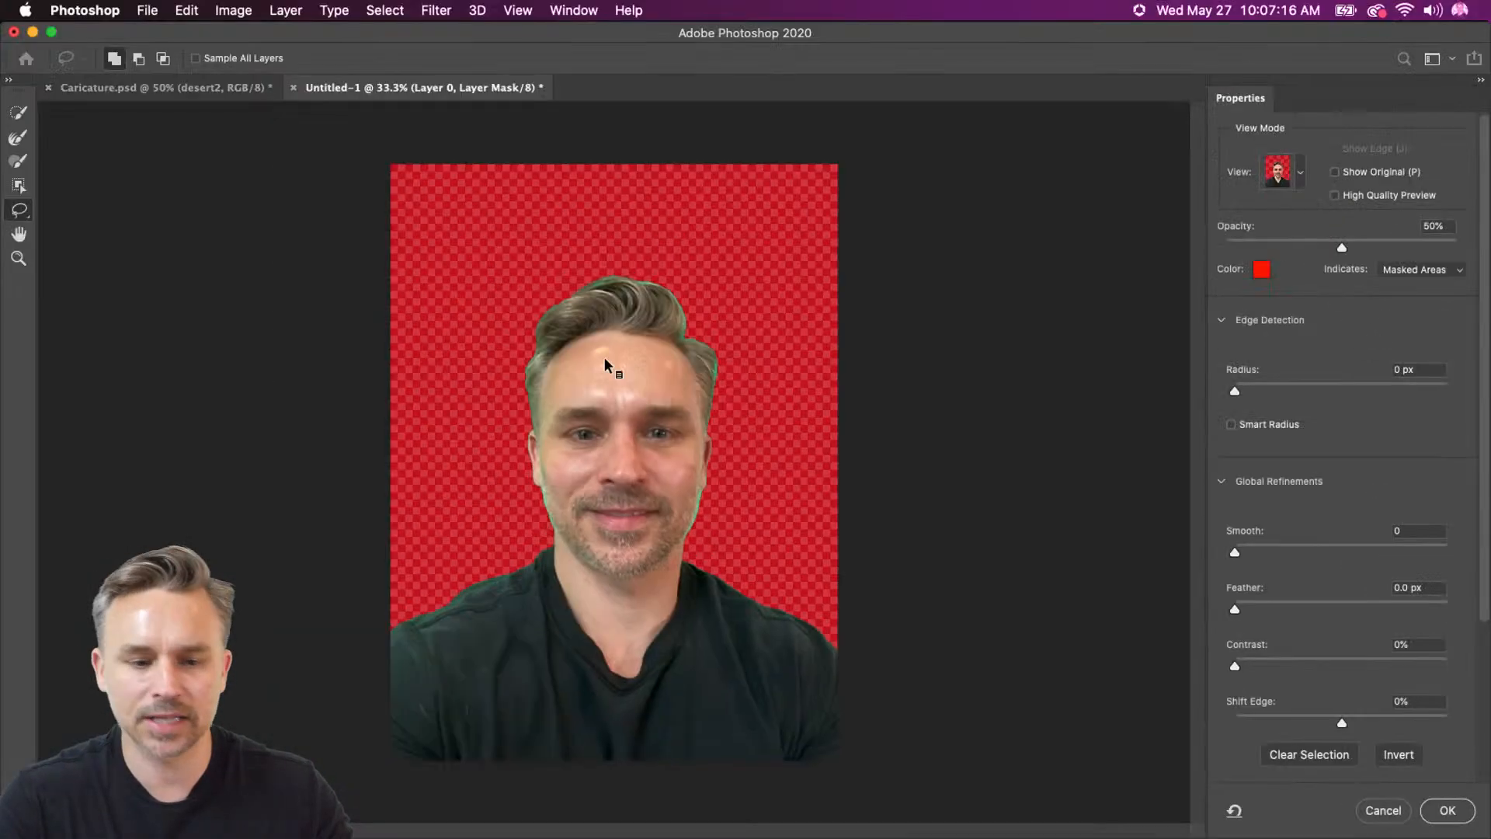
key("super+equal")
key("super+equal")
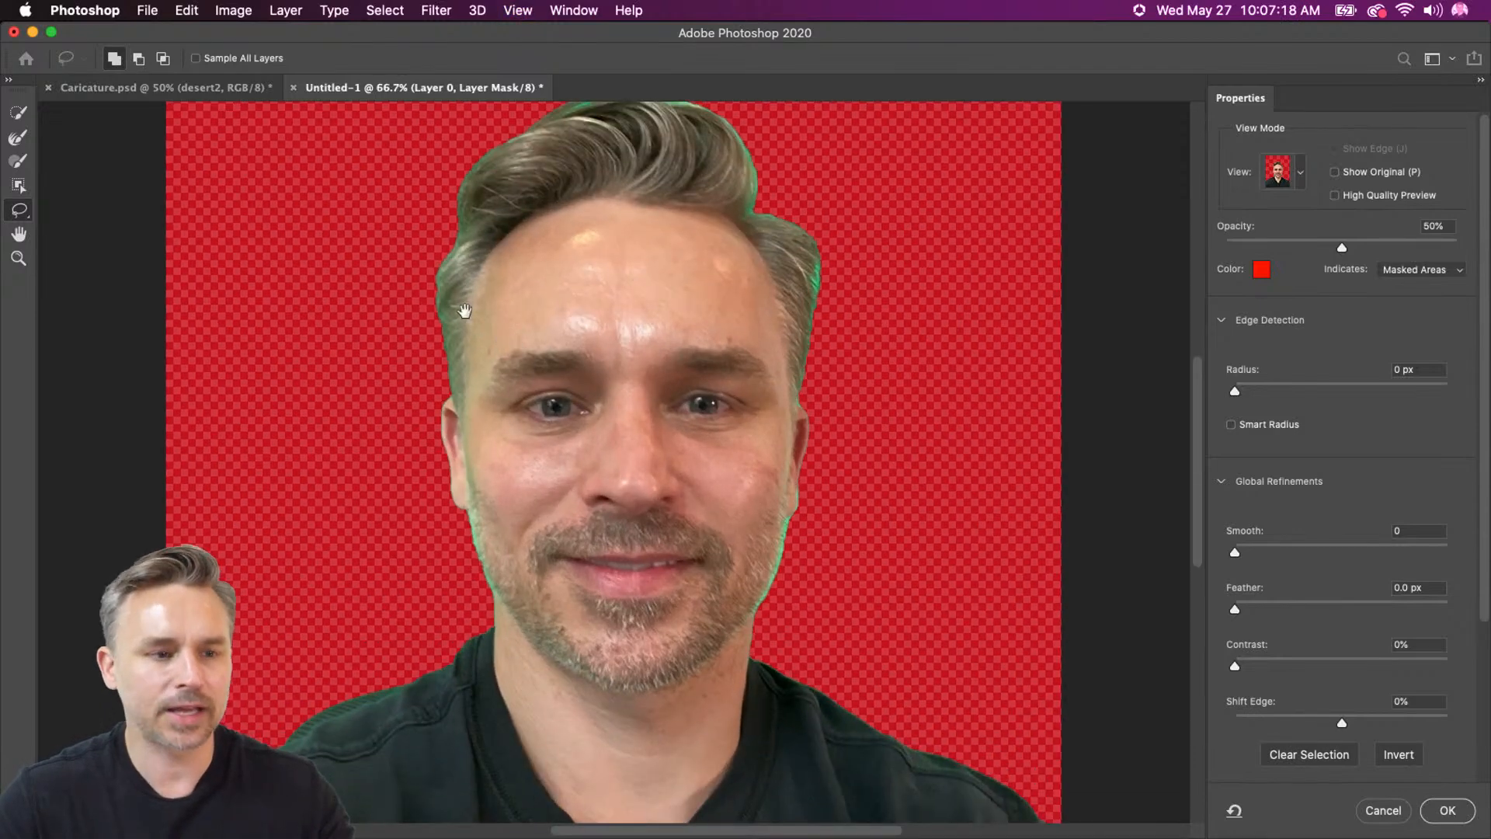
left_click_drag(486, 336, 534, 480)
left_click(18, 138)
key("bracketright")
key("bracketright")
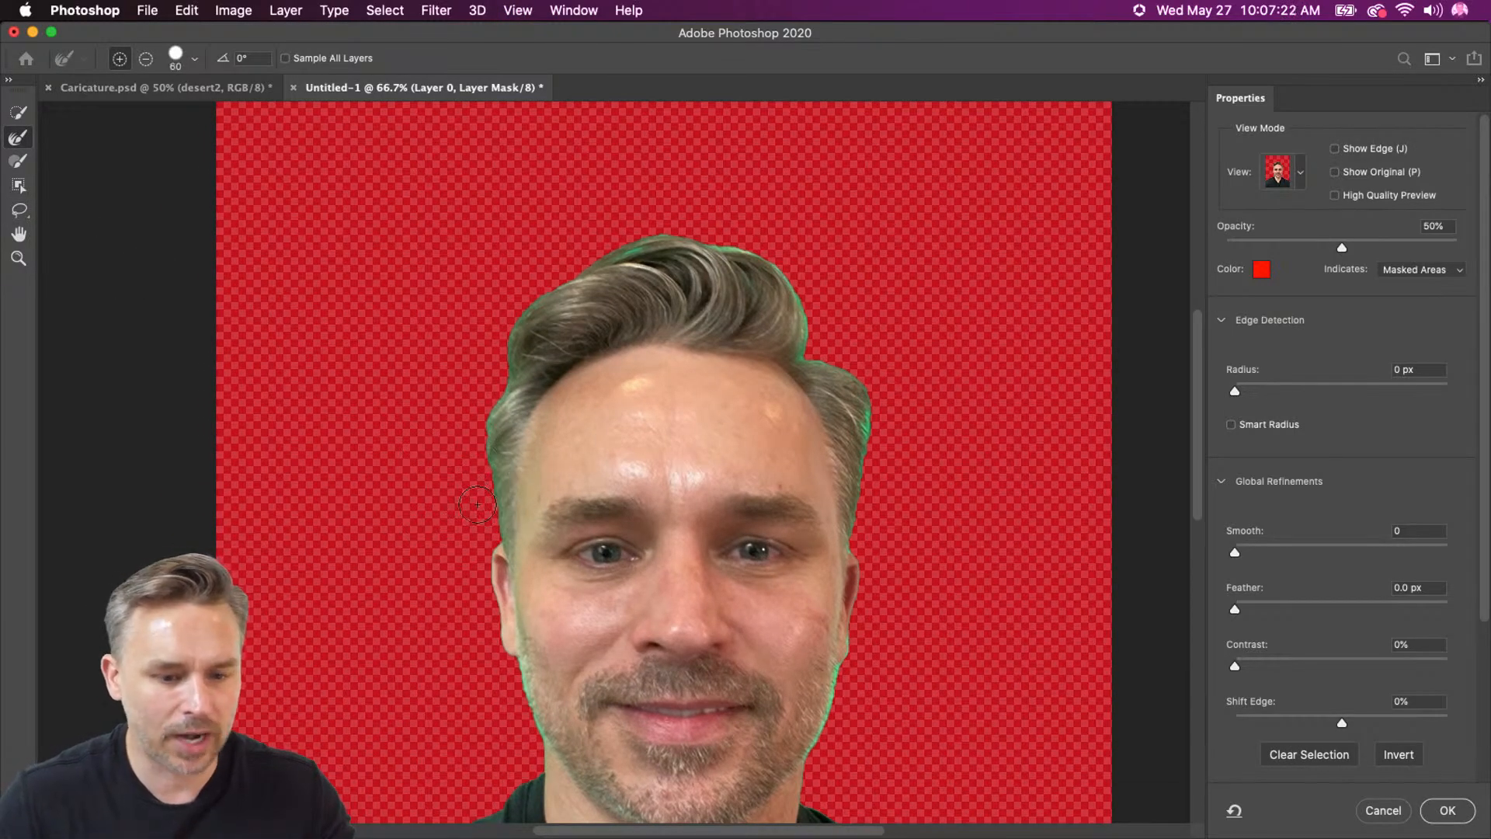
mouse_move(488, 516)
left_mouse_down()
mouse_move(491, 407)
mouse_move(548, 288)
mouse_move(660, 236)
mouse_move(758, 247)
mouse_move(806, 295)
mouse_move(804, 365)
mouse_move(849, 378)
mouse_move(868, 471)
left_mouse_up()
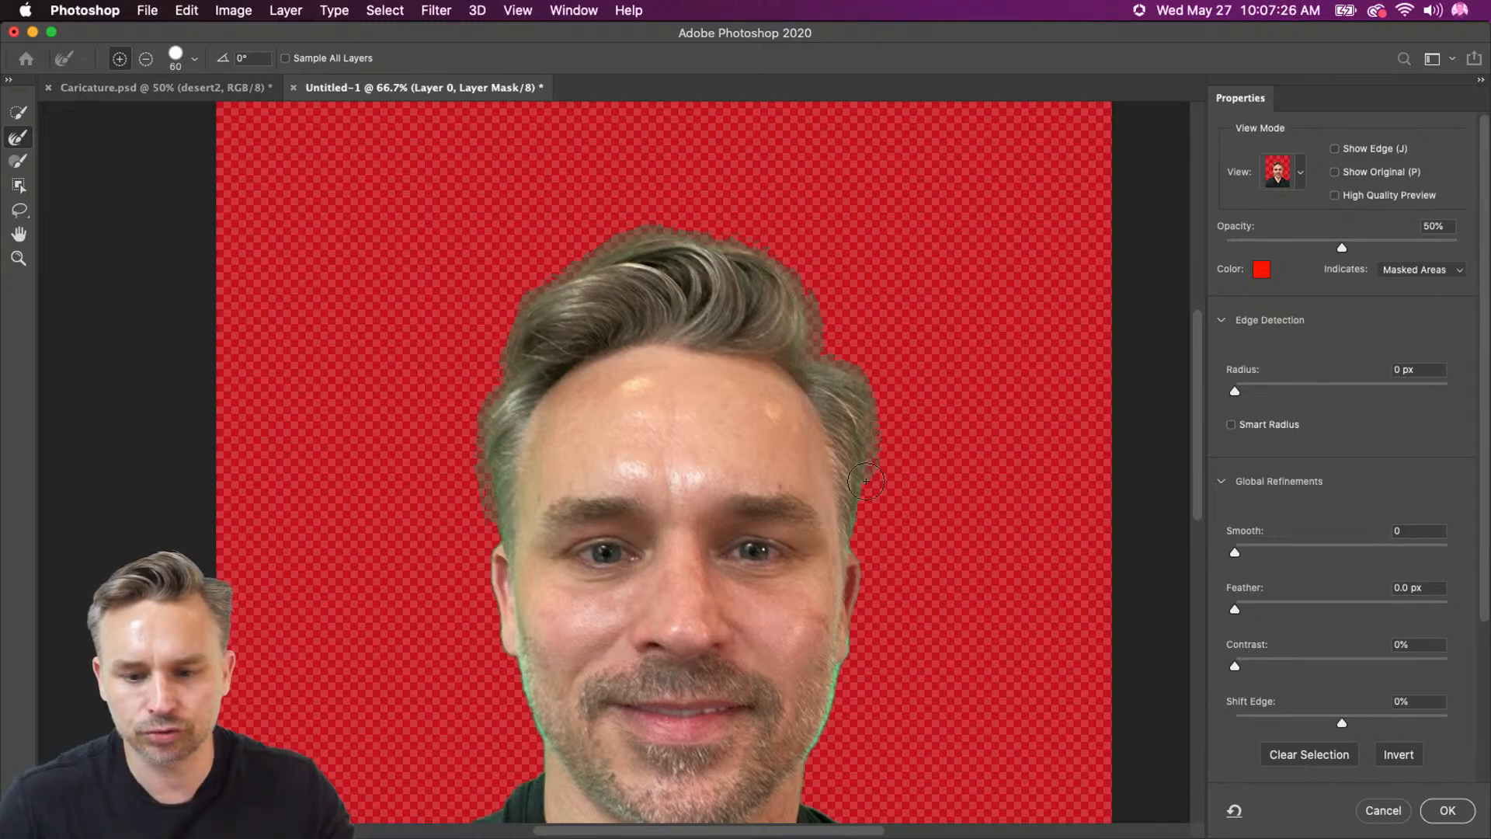
left_click_drag(751, 494, 774, 317)
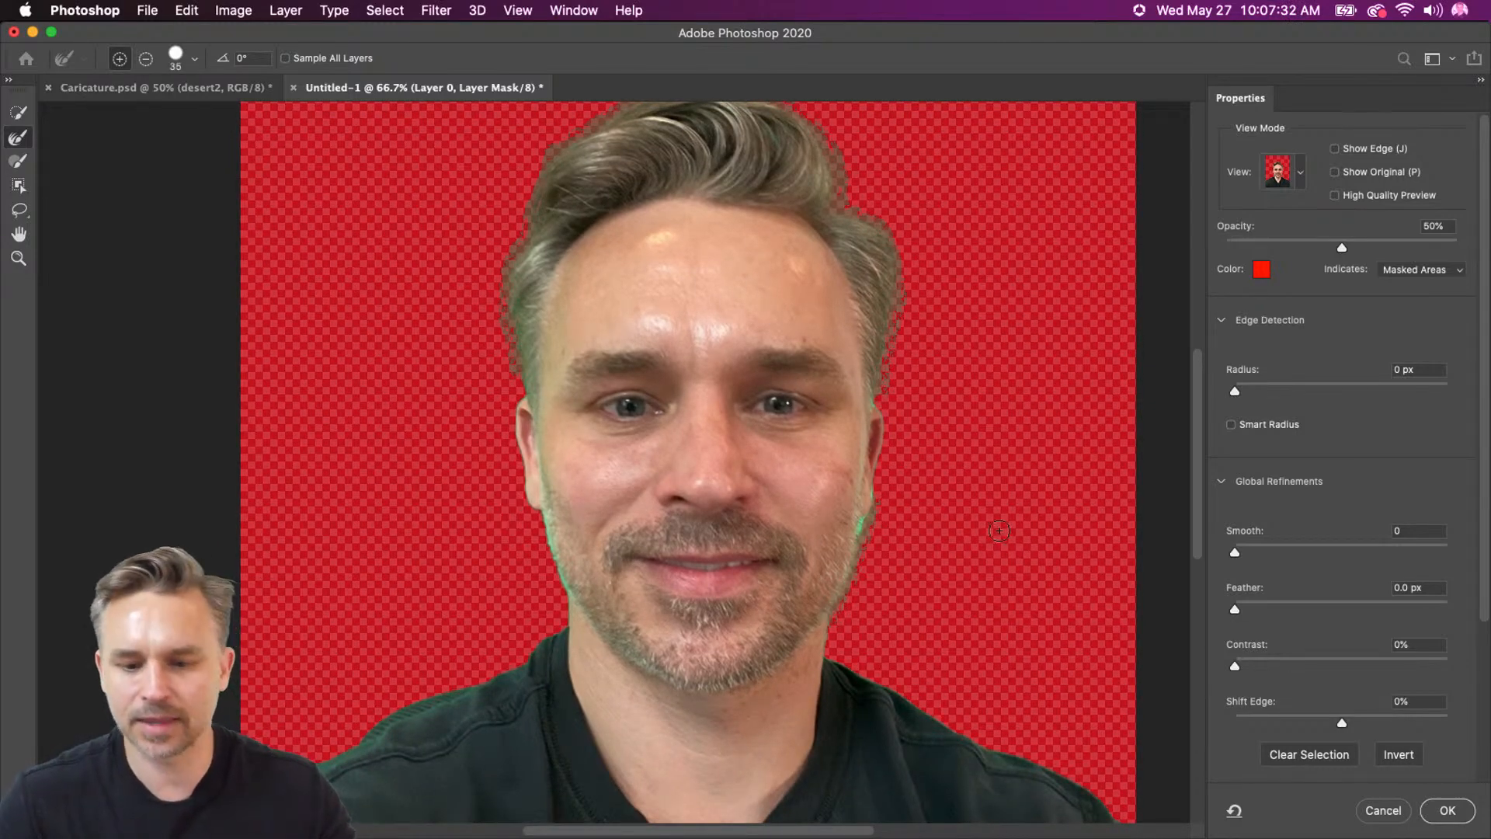
left_click_drag(864, 500, 868, 534)
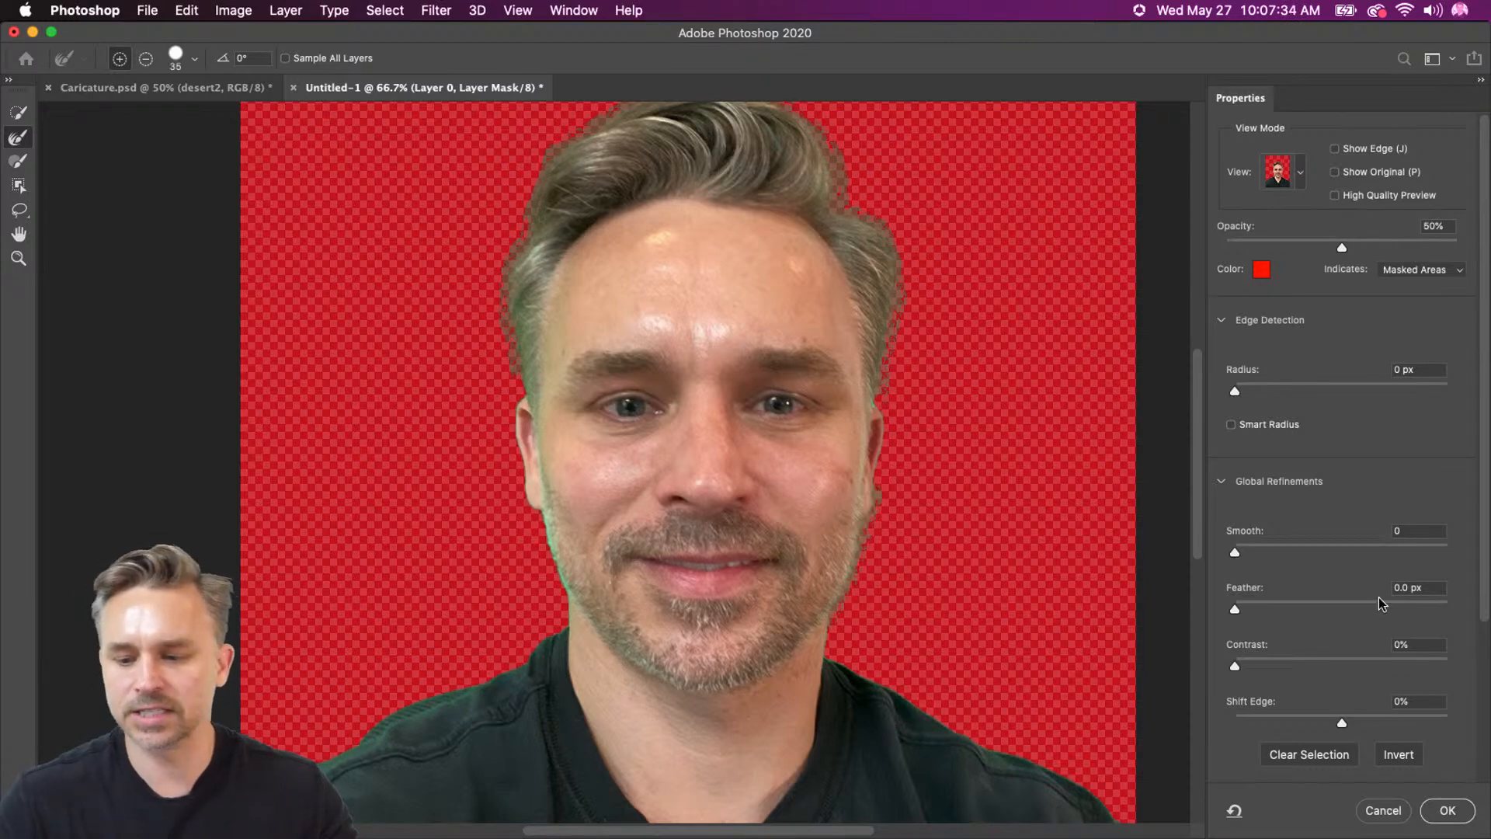
Enable Decontaminate Colors at 100% and output the refined portrait to a new layer with layer mask.
scroll(1341, 588, "down", 5)
scroll(1480, 690, "down", 4)
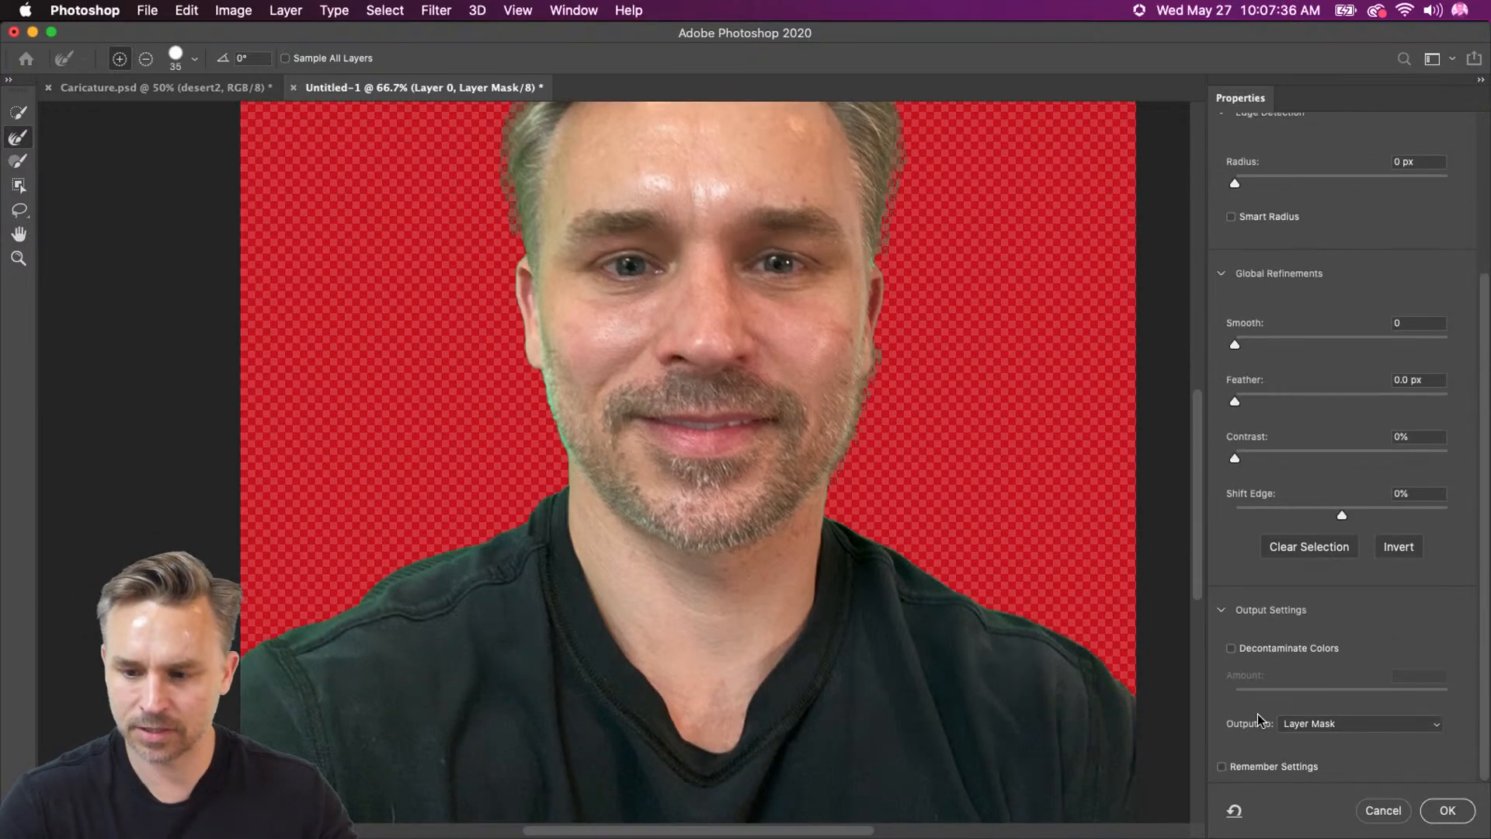
left_click_drag(986, 355, 989, 565)
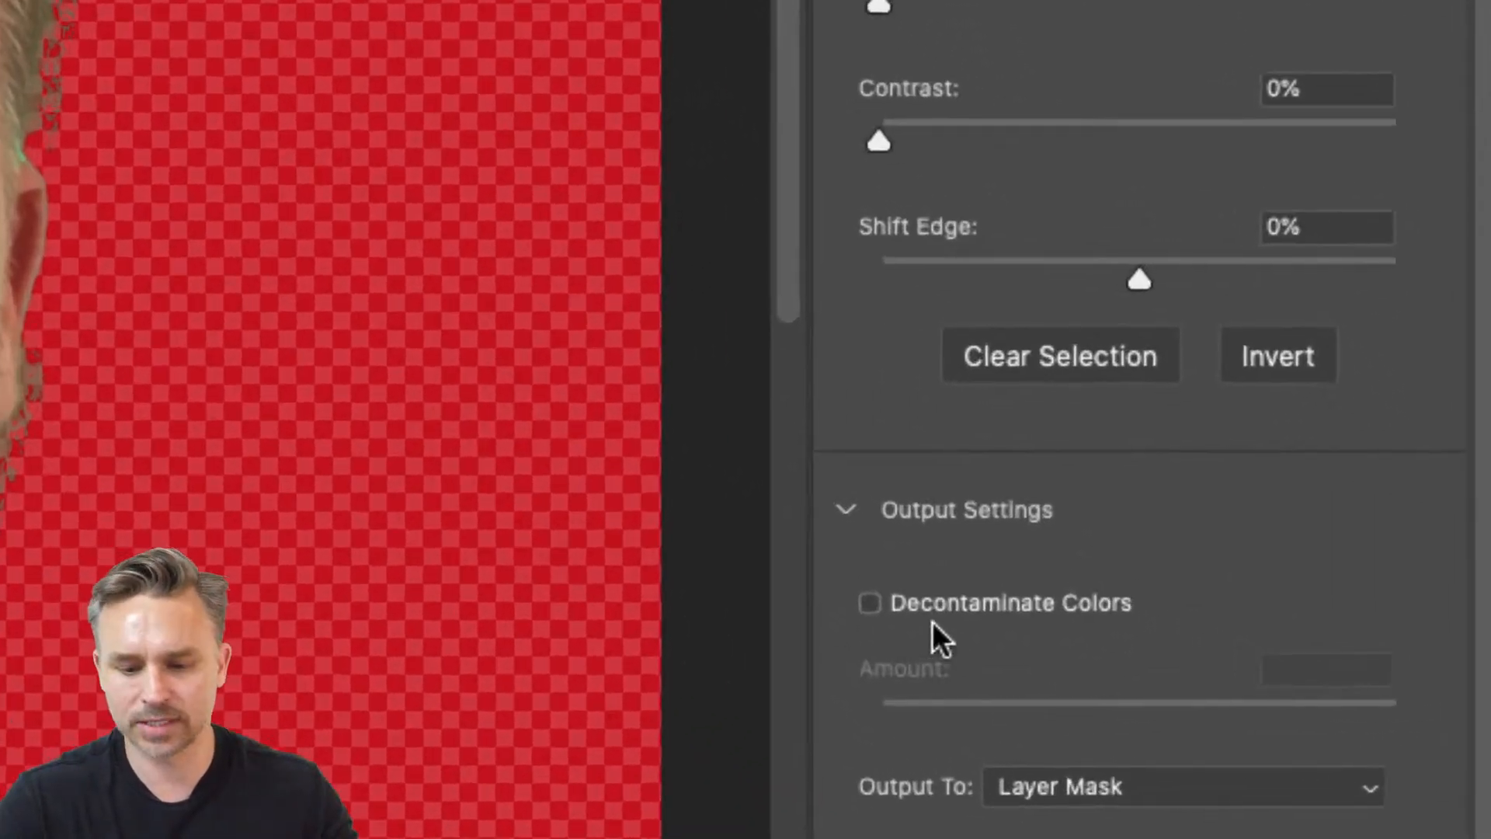
left_click(868, 603)
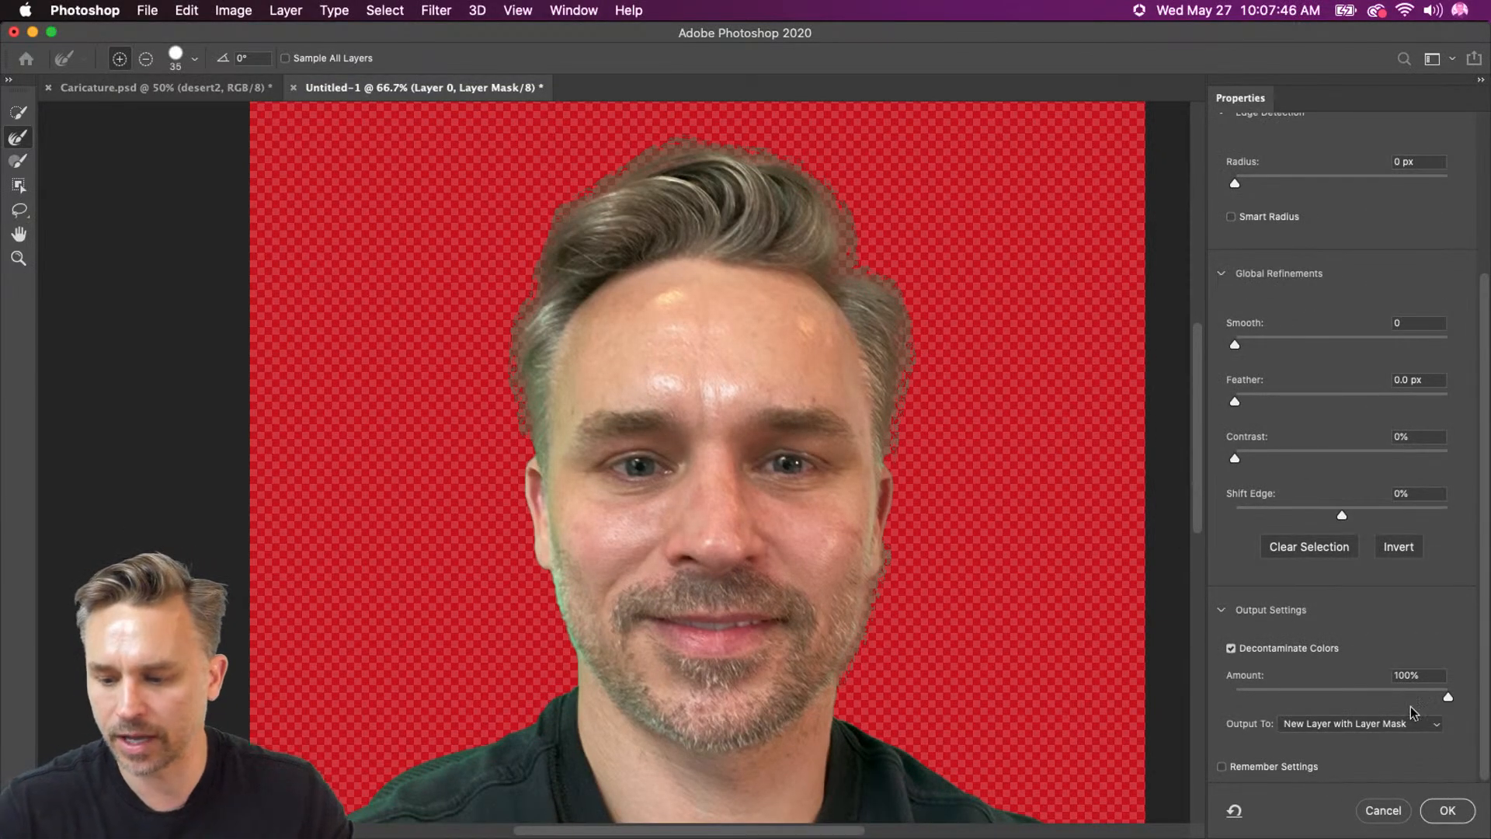
left_click(1447, 810)
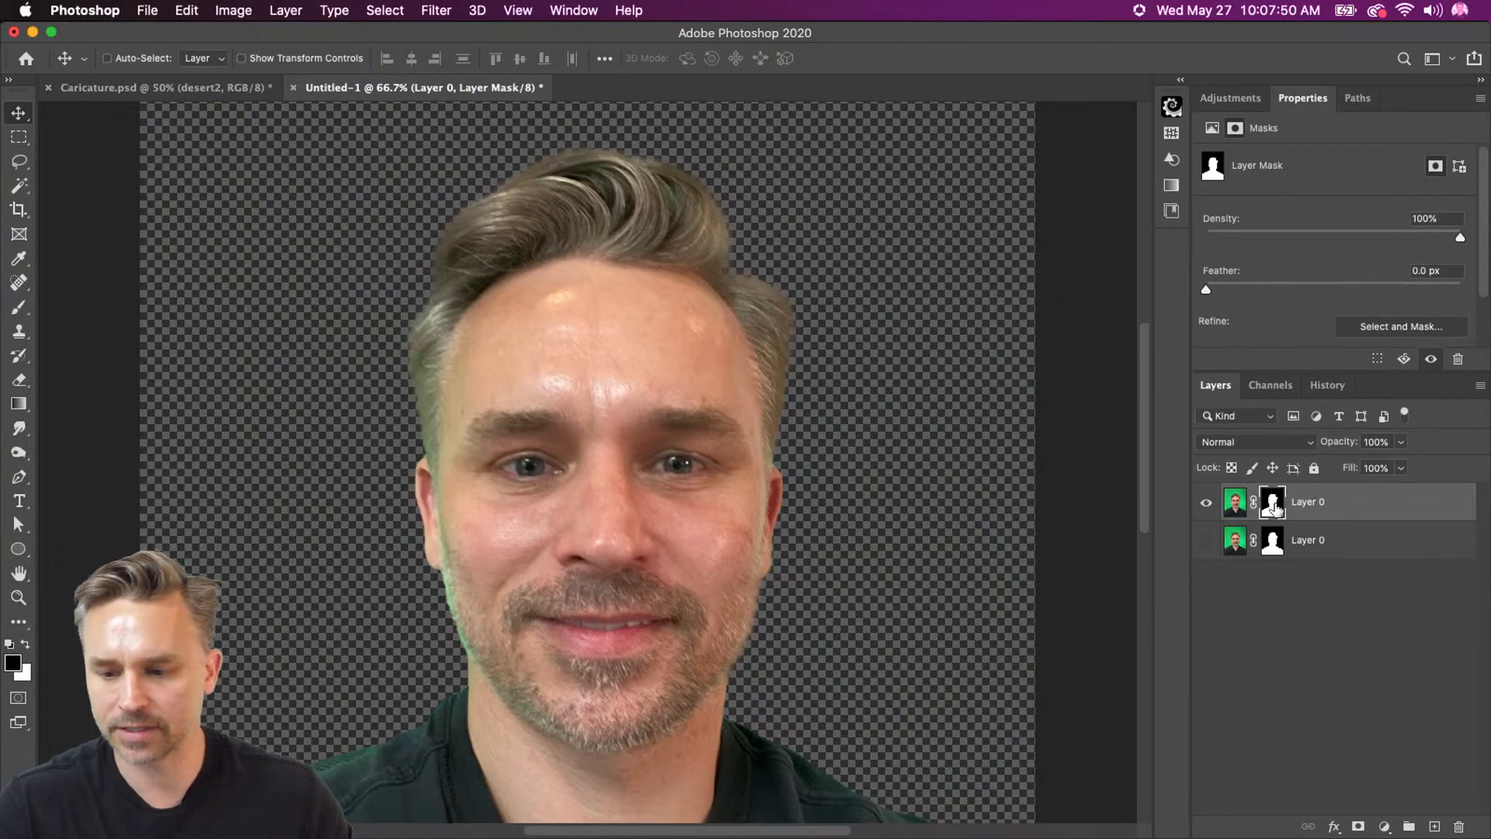
Convert the upper, refined Layer 0 to a Smart Object and open it in the Camera Raw Filter.
right_click(1320, 503)
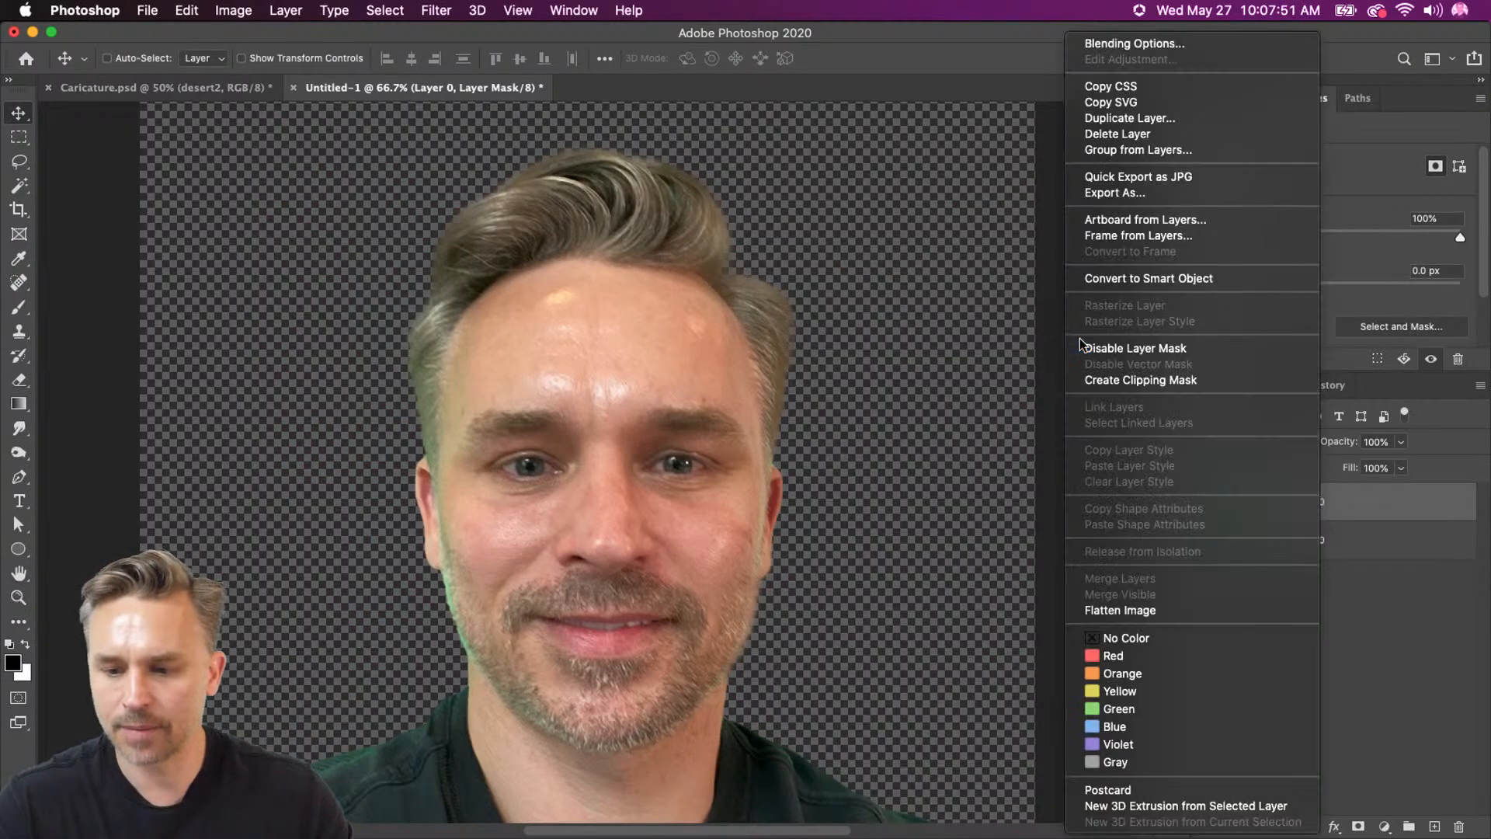
left_click(1113, 278)
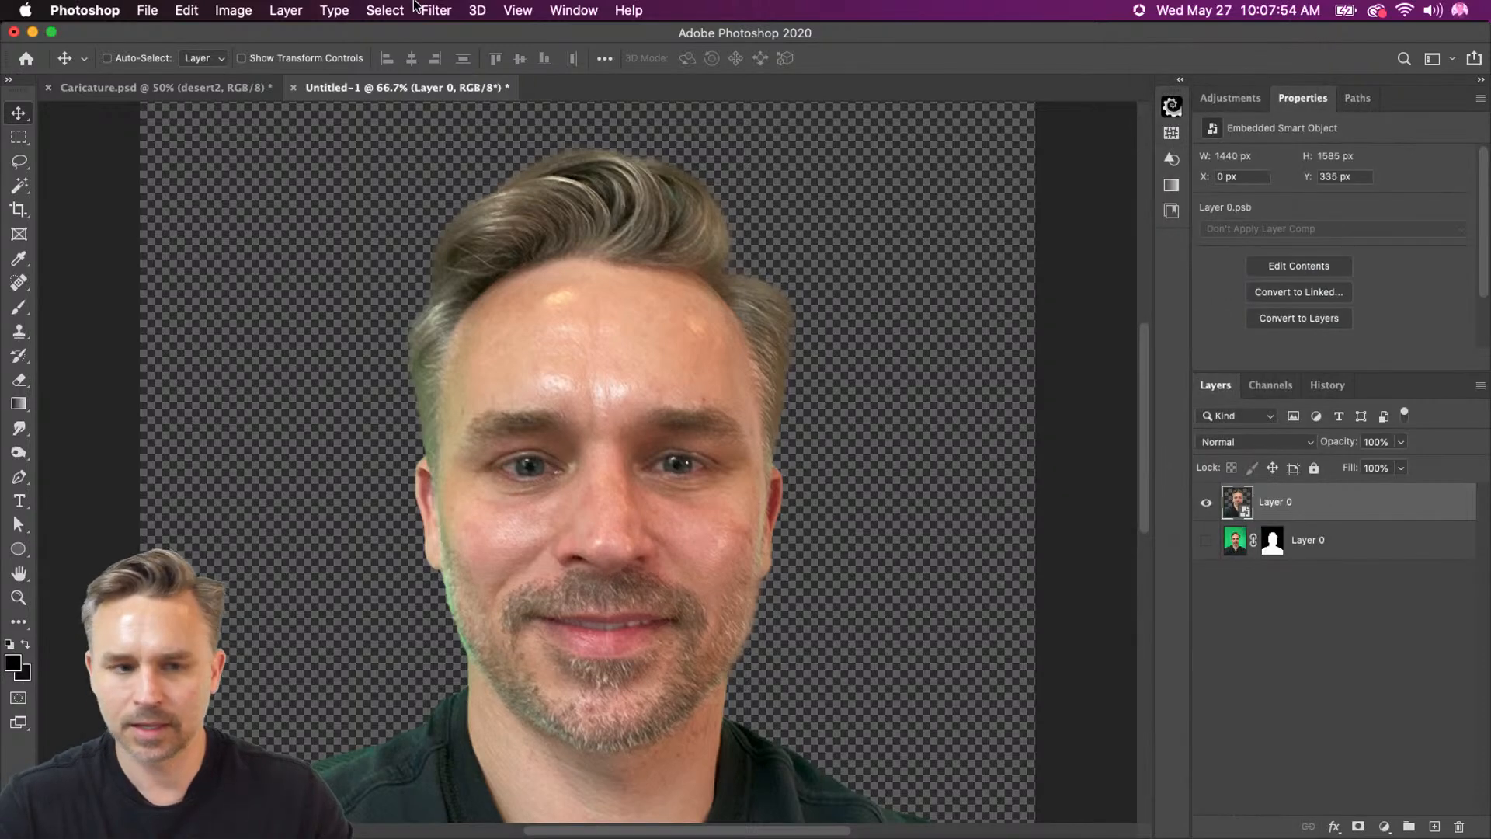
left_click(433, 10)
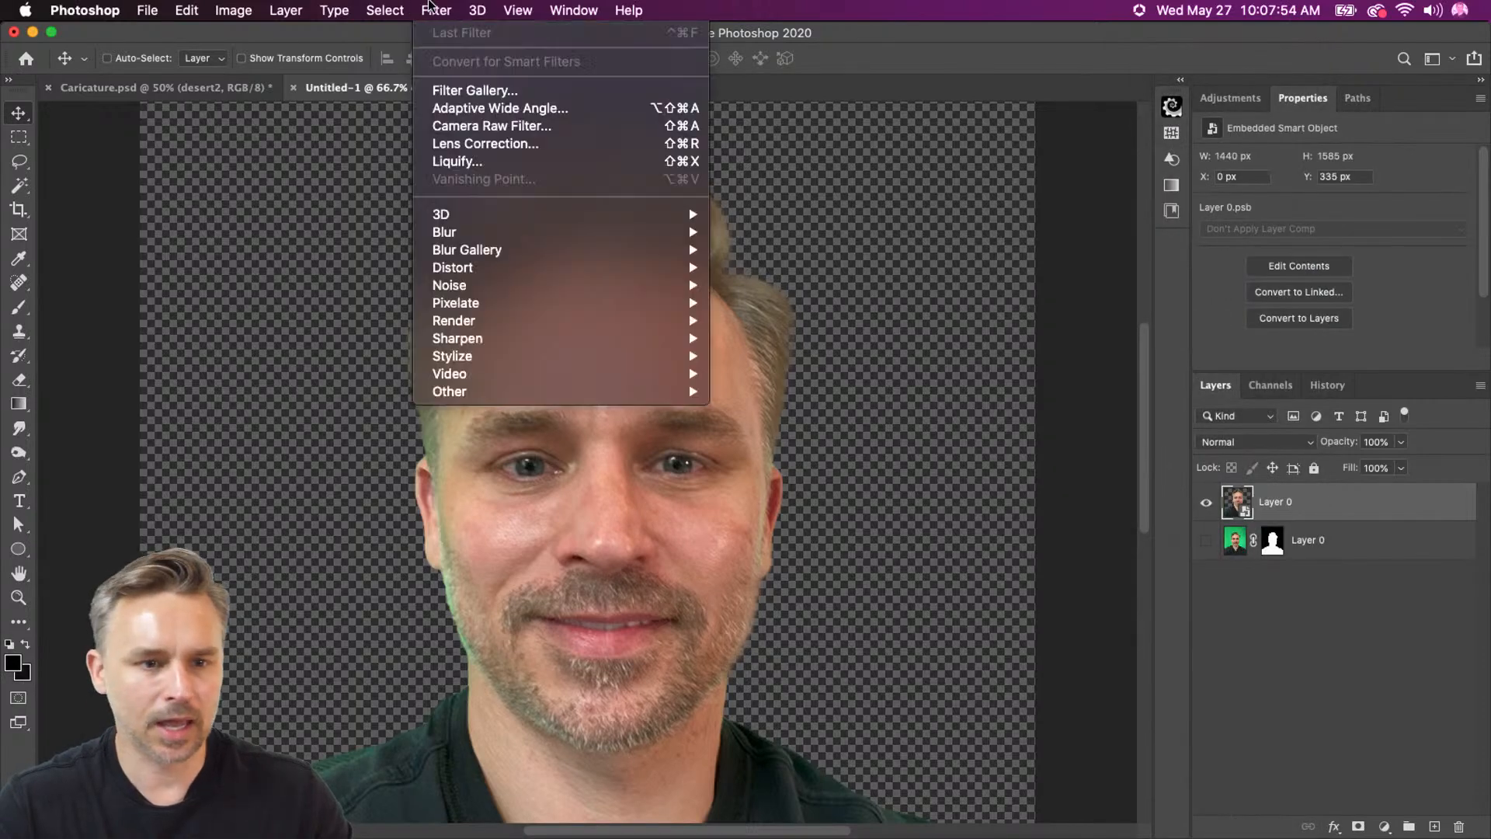
left_click(444, 126)
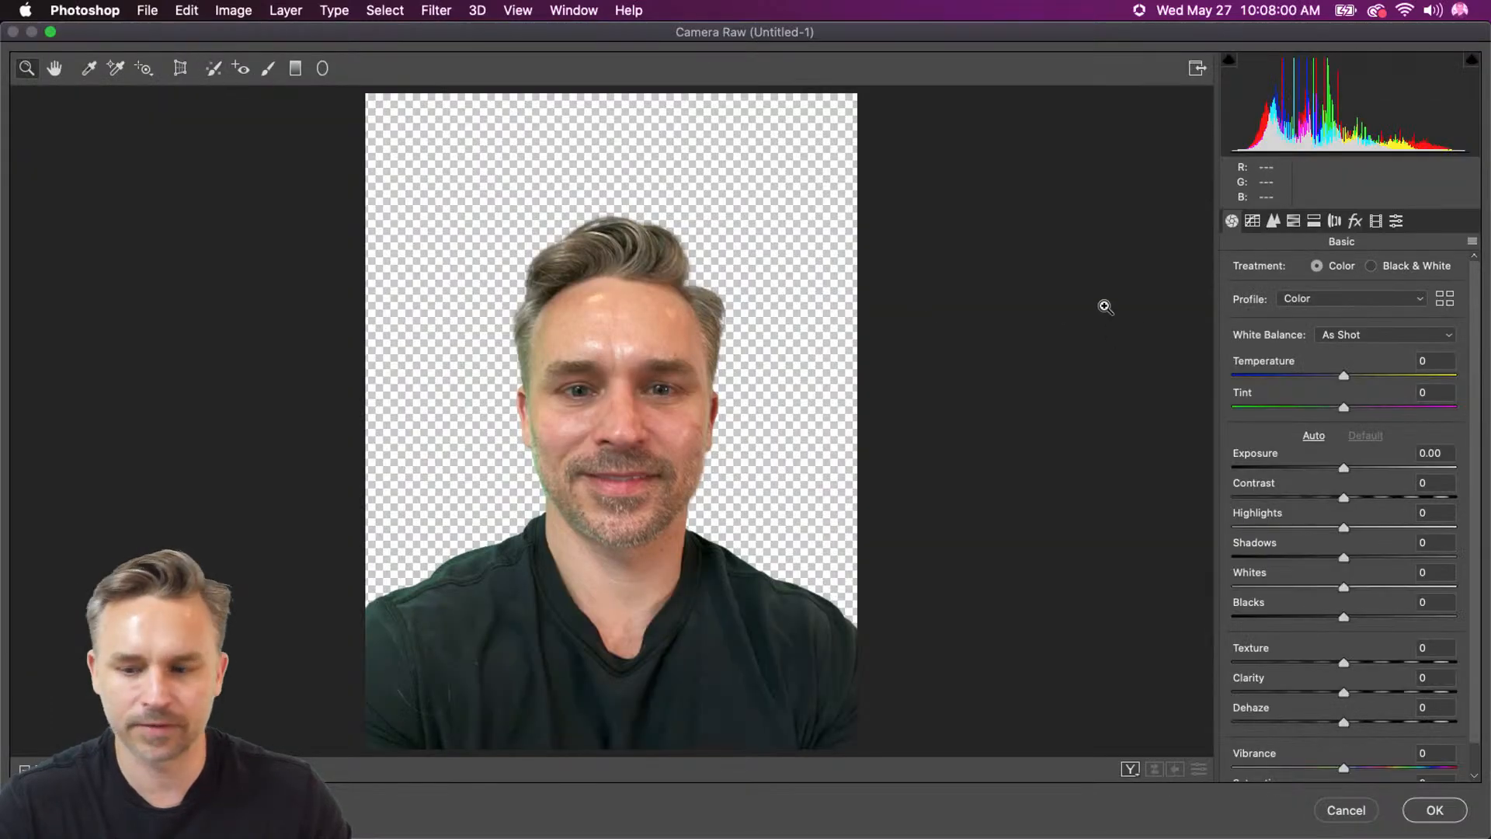
Soften the portrait's skin by setting Texture to -42, checking the face up close.
scroll(1327, 638, "down", 1)
left_click_drag(1349, 627, 1308, 630)
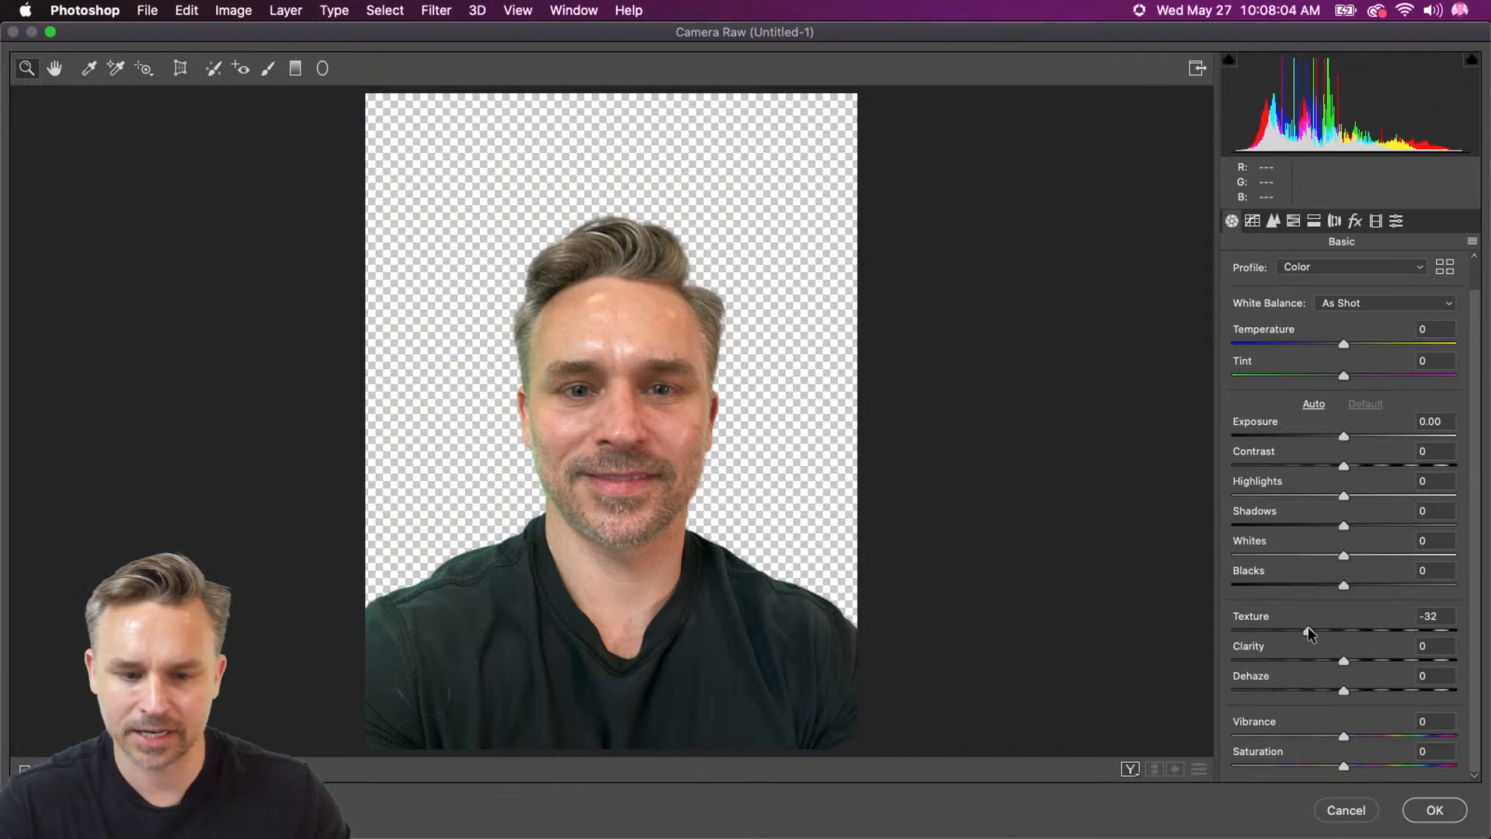
left_click(579, 380)
left_click(598, 517)
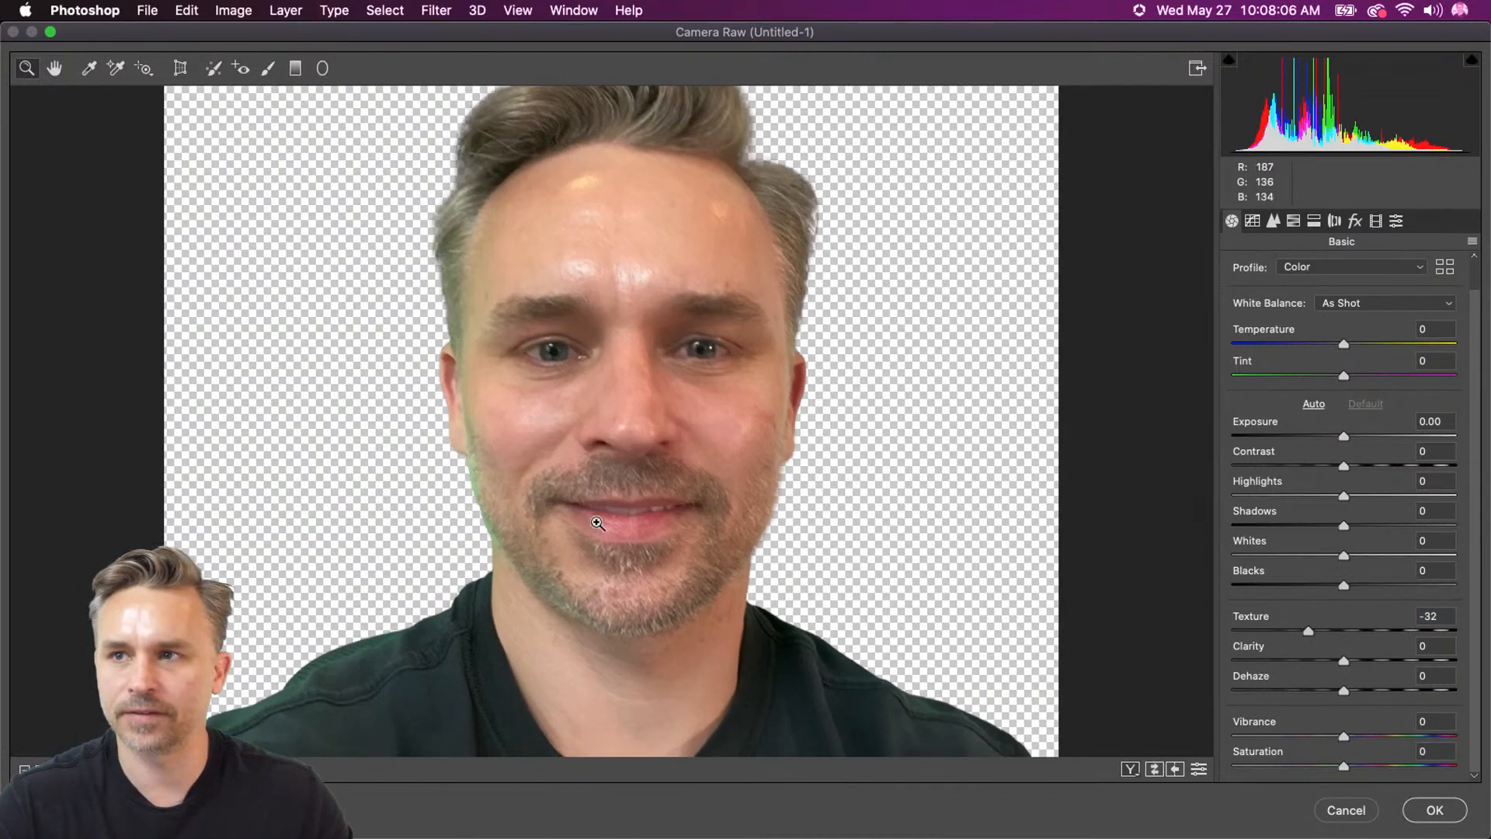
left_click(631, 415)
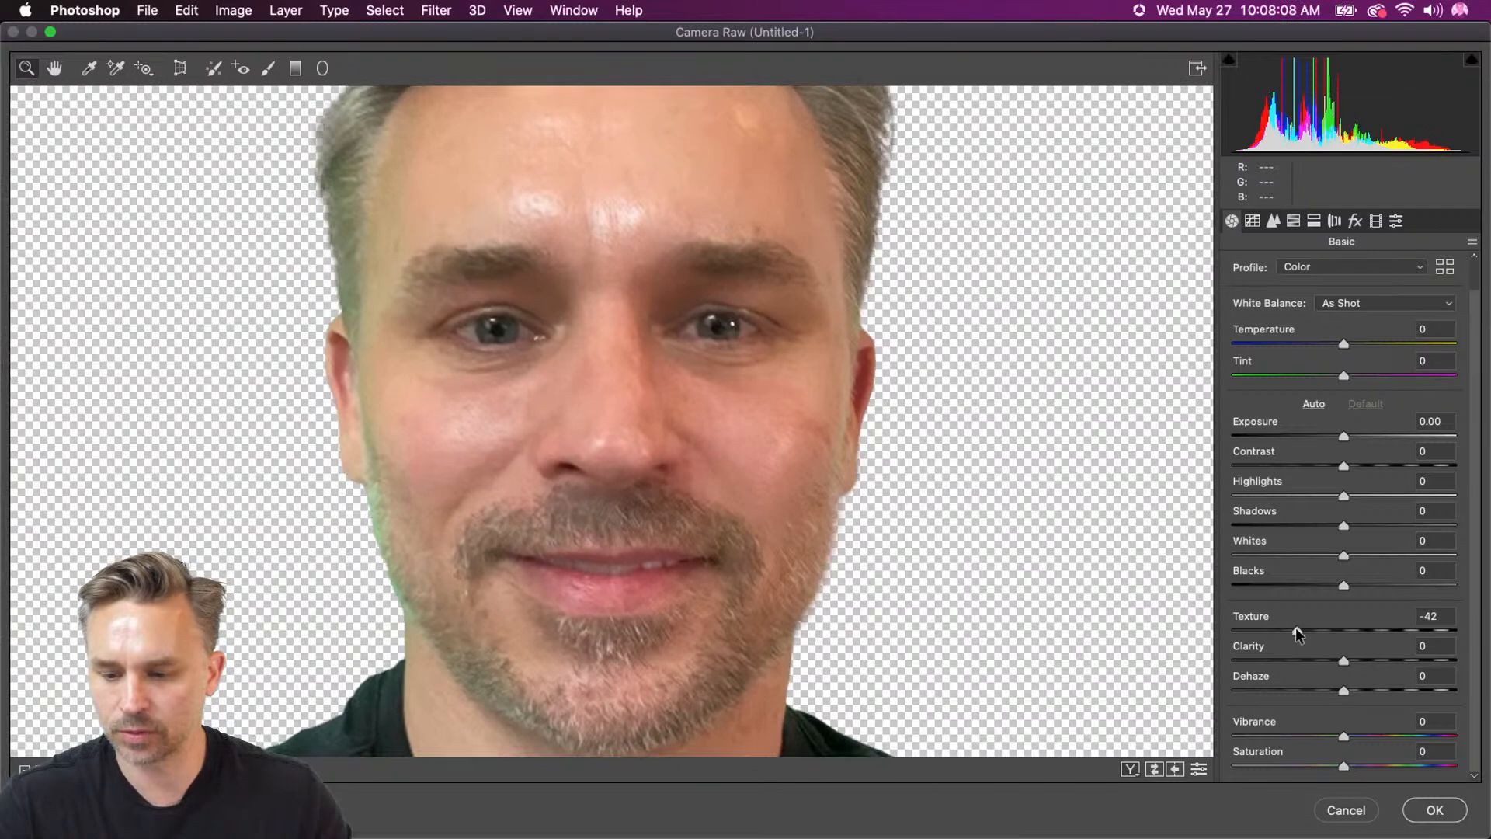
left_click(1295, 628)
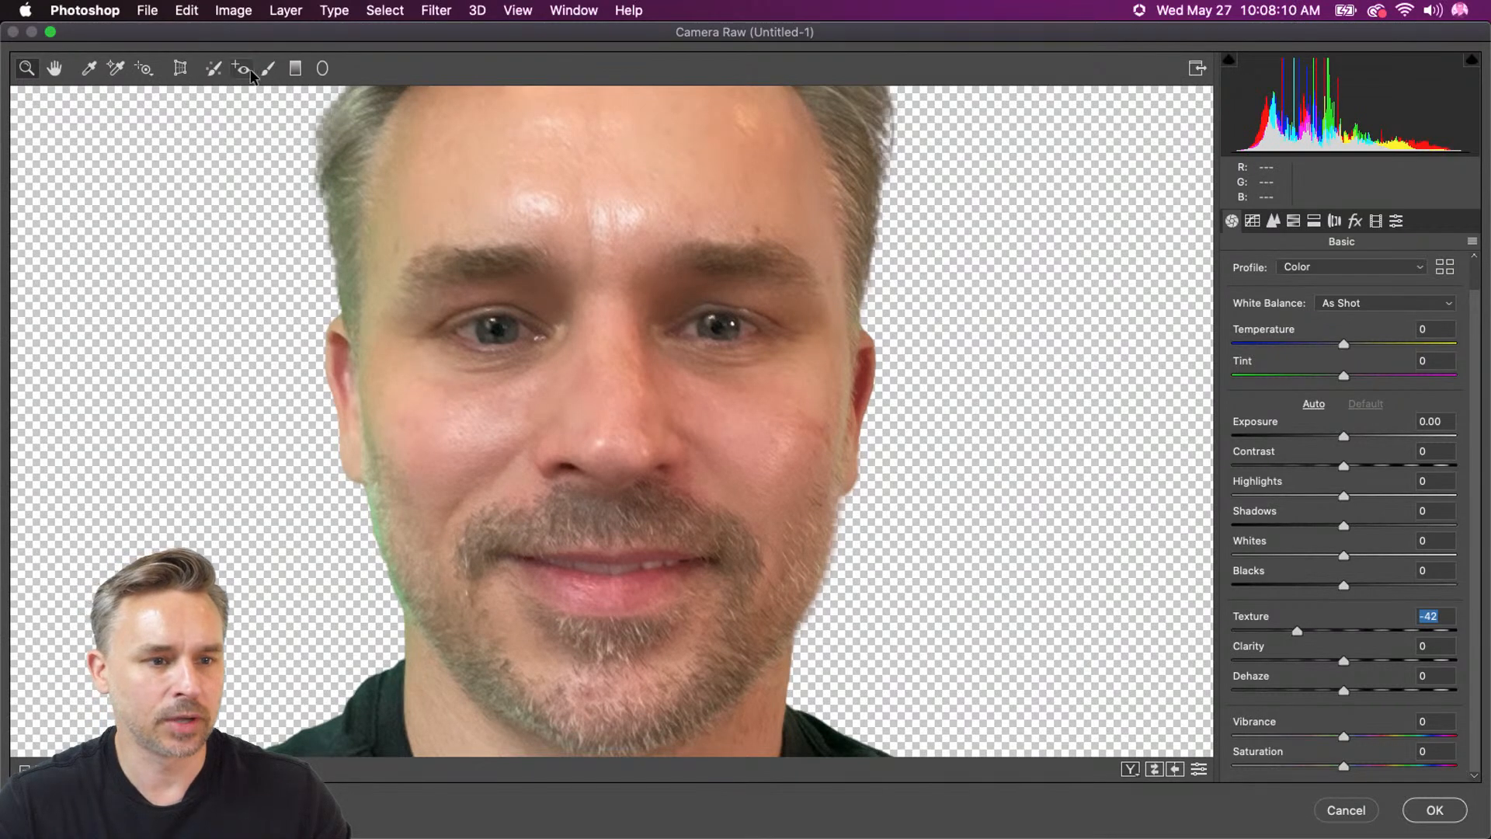
Heal one blemish above the outer end of each eyebrow with a small Spot Removal brush in Heal mode and apply the Camera Raw filter.
left_click(217, 70)
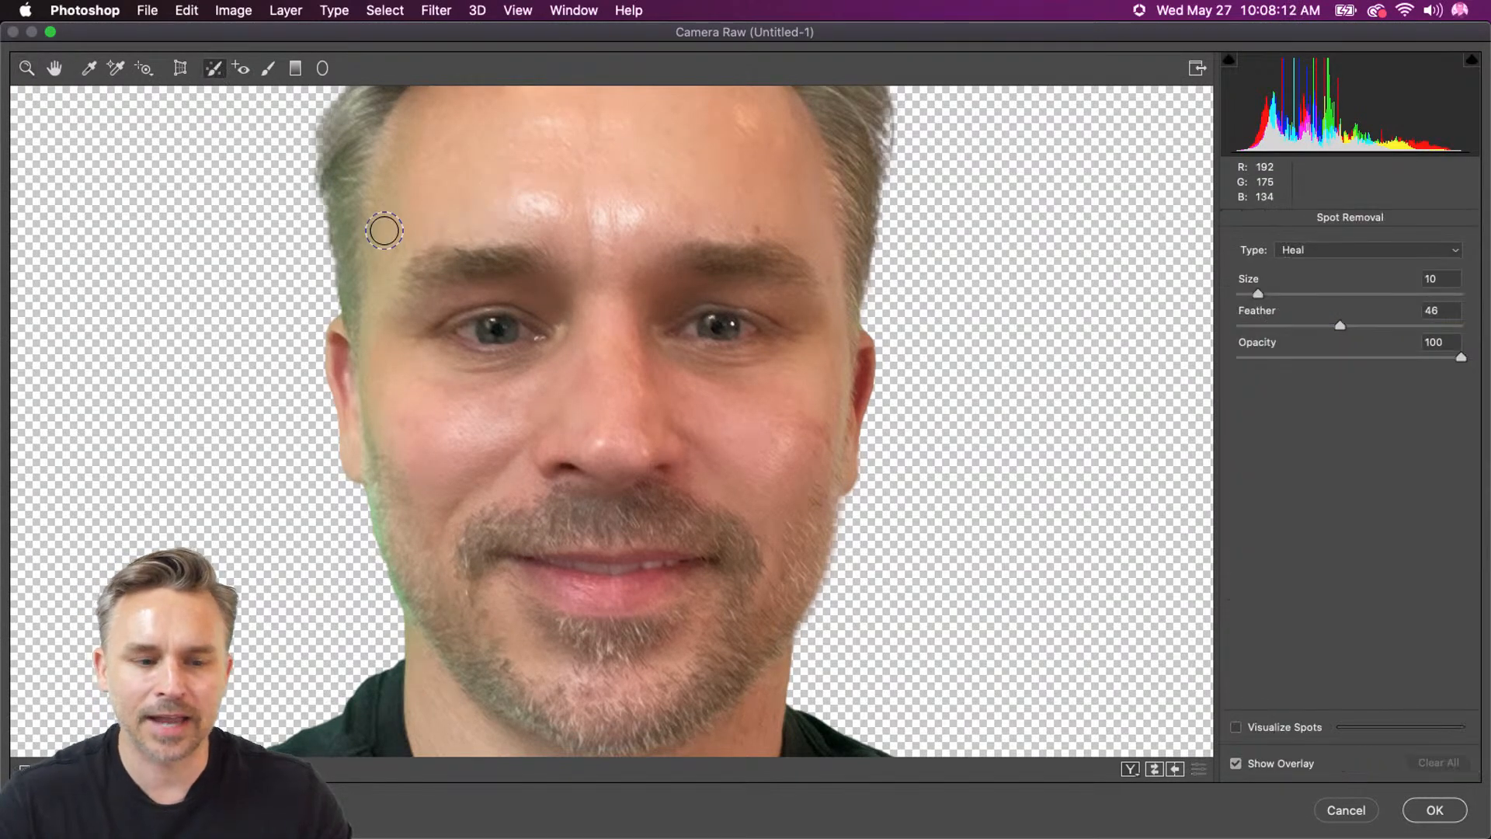
key("bracketleft")
key("bracketleft")
key("bracketleft")
key("bracketleft")
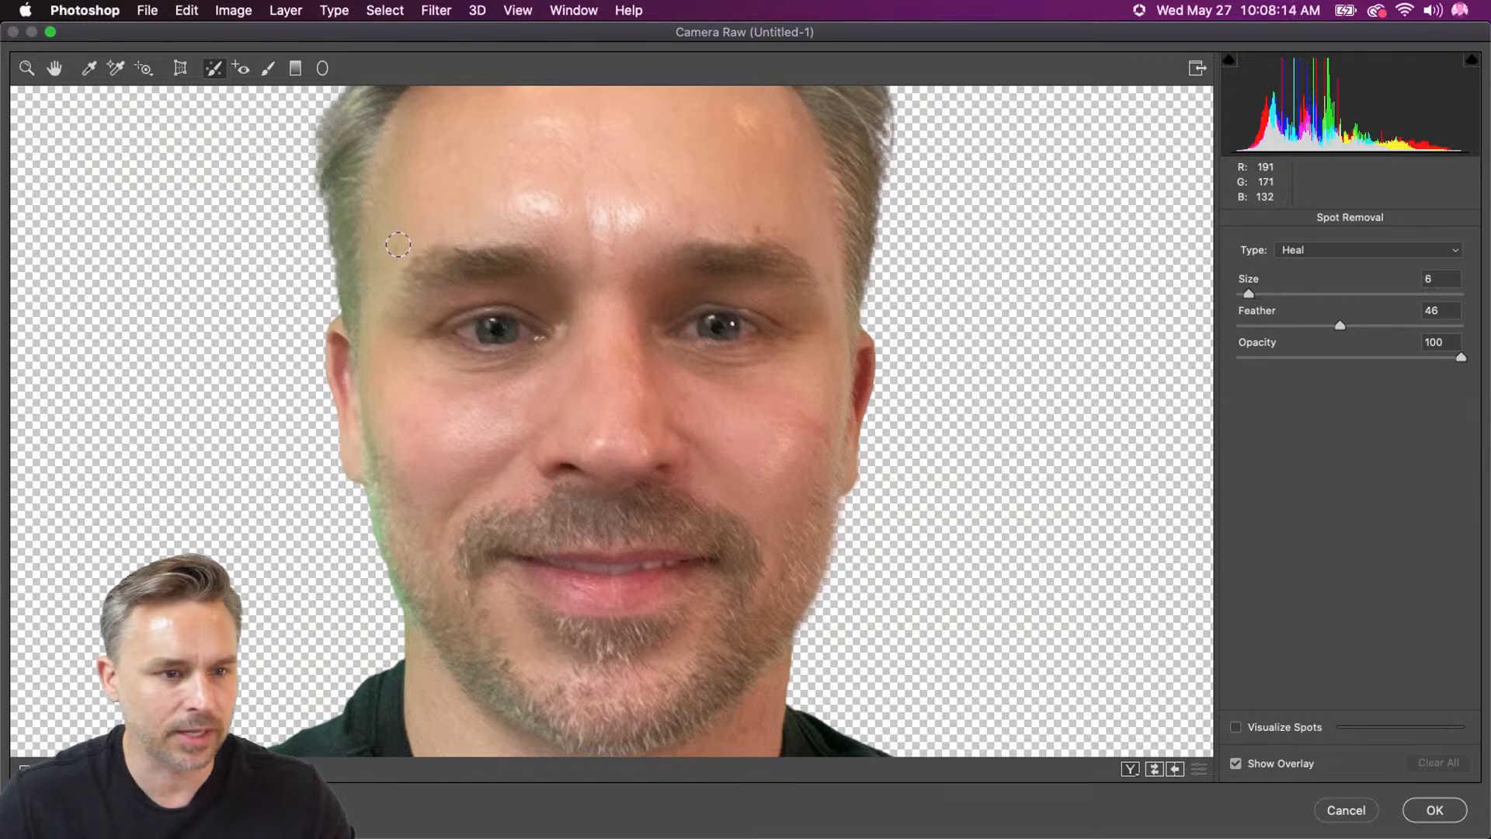
left_click(397, 245)
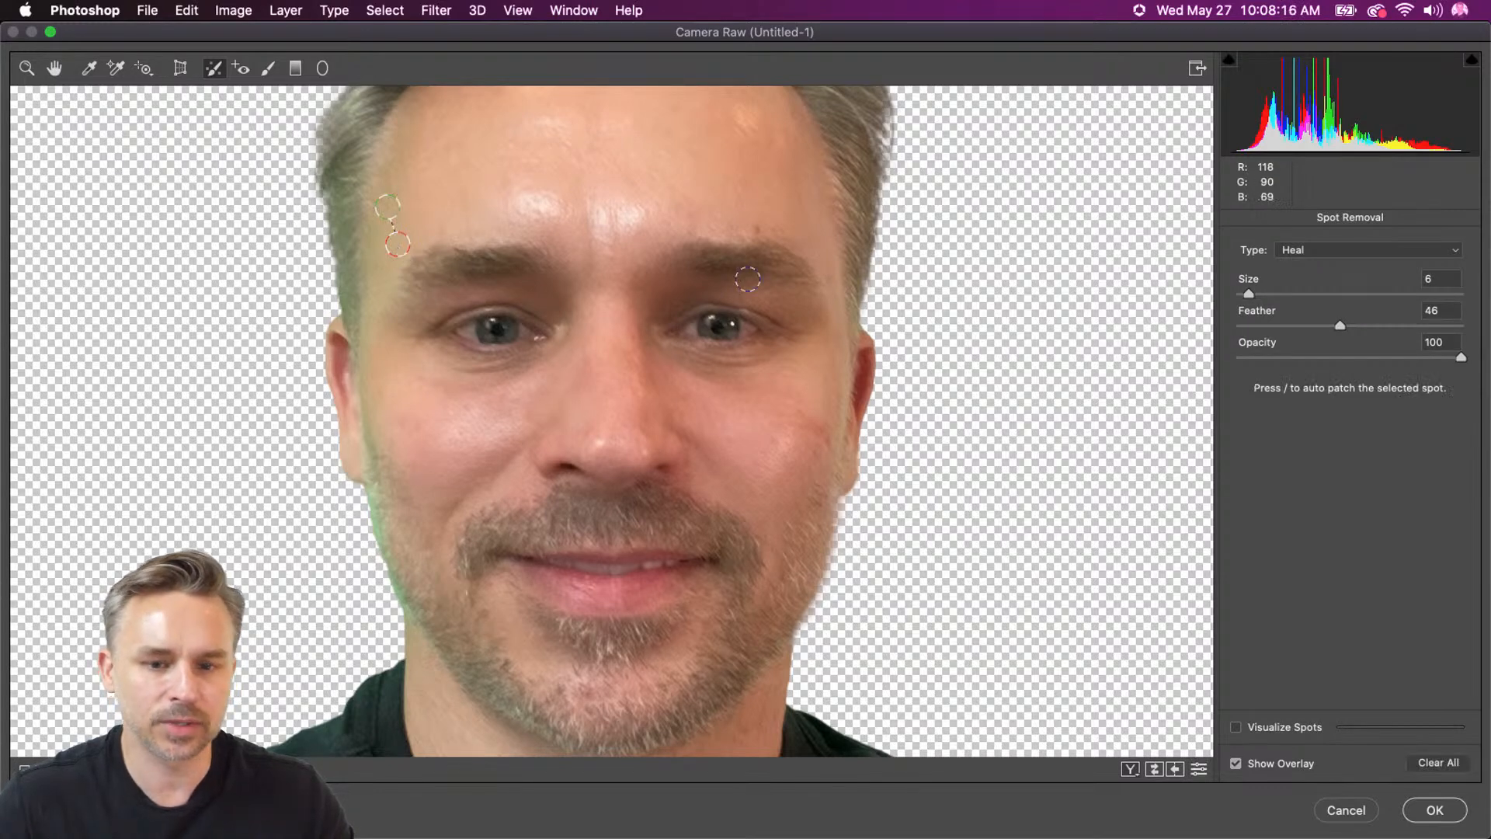
left_click(758, 229)
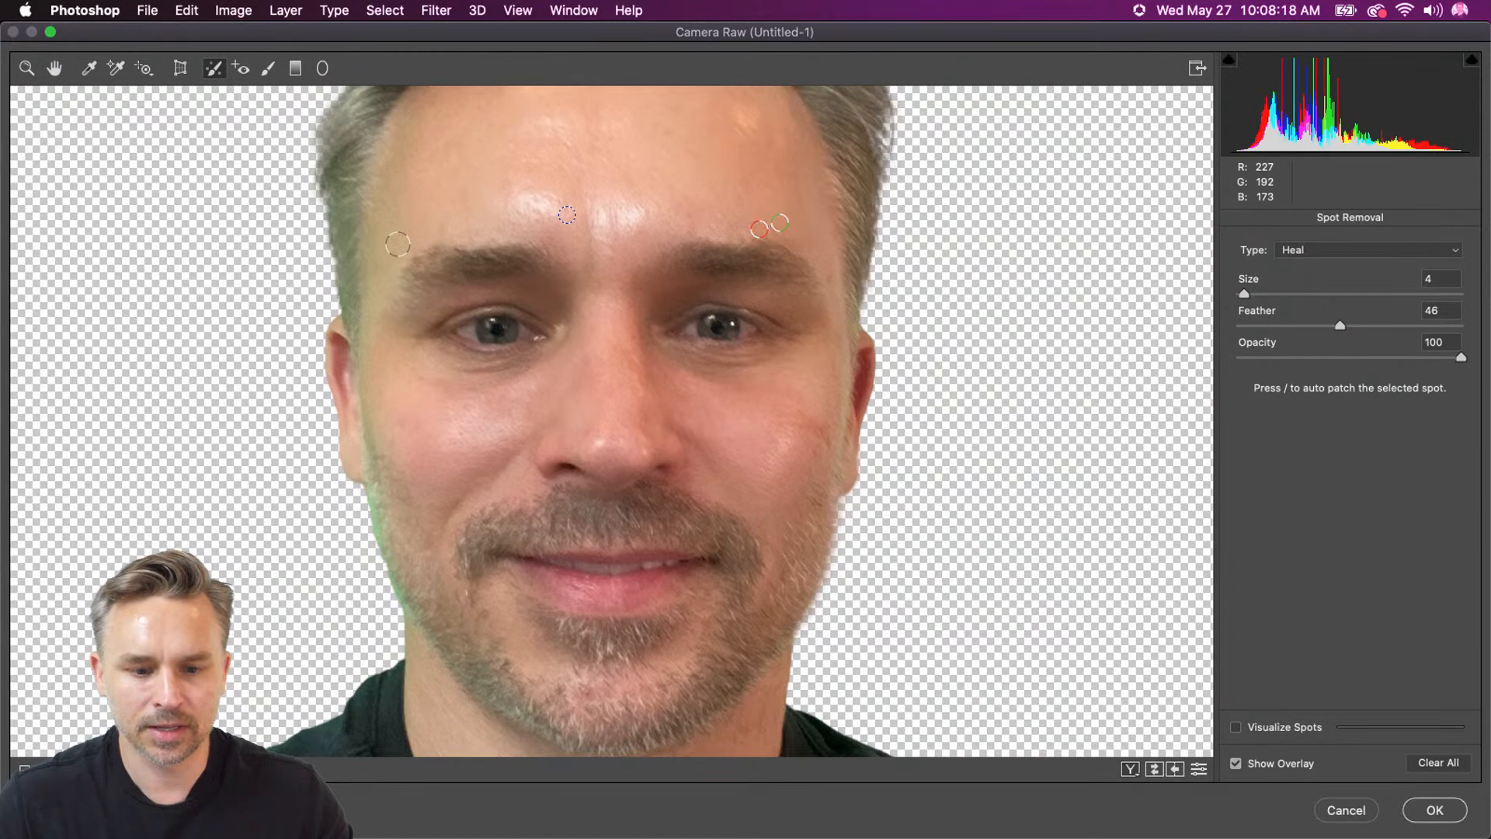
left_click(1433, 811)
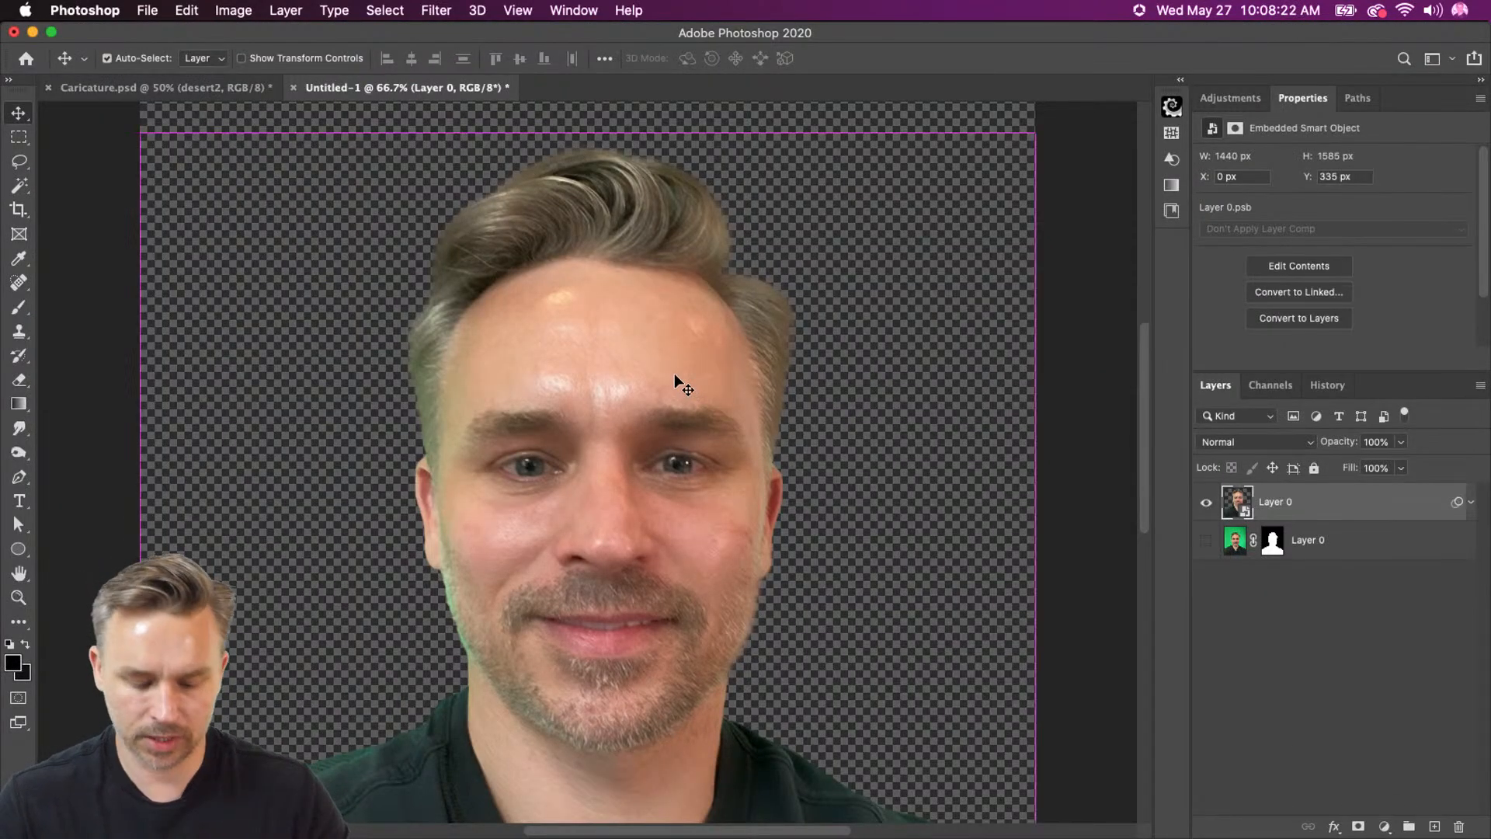
Copy the cut-out portrait Smart Object into Caricature.psd and position it over the jumping man in the desert1 image.
key("super+minus")
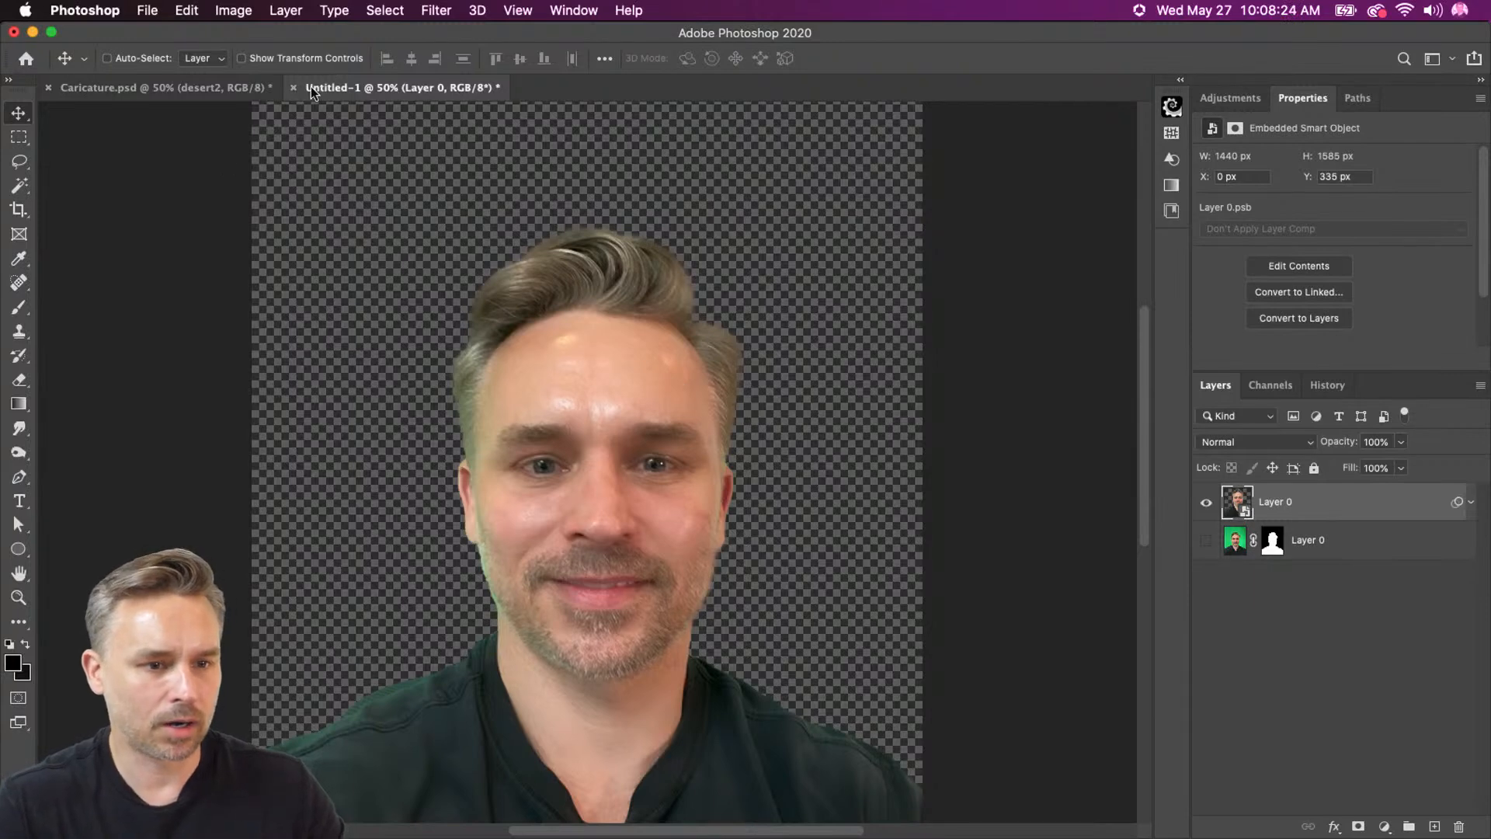
left_click_drag(1295, 508, 161, 90)
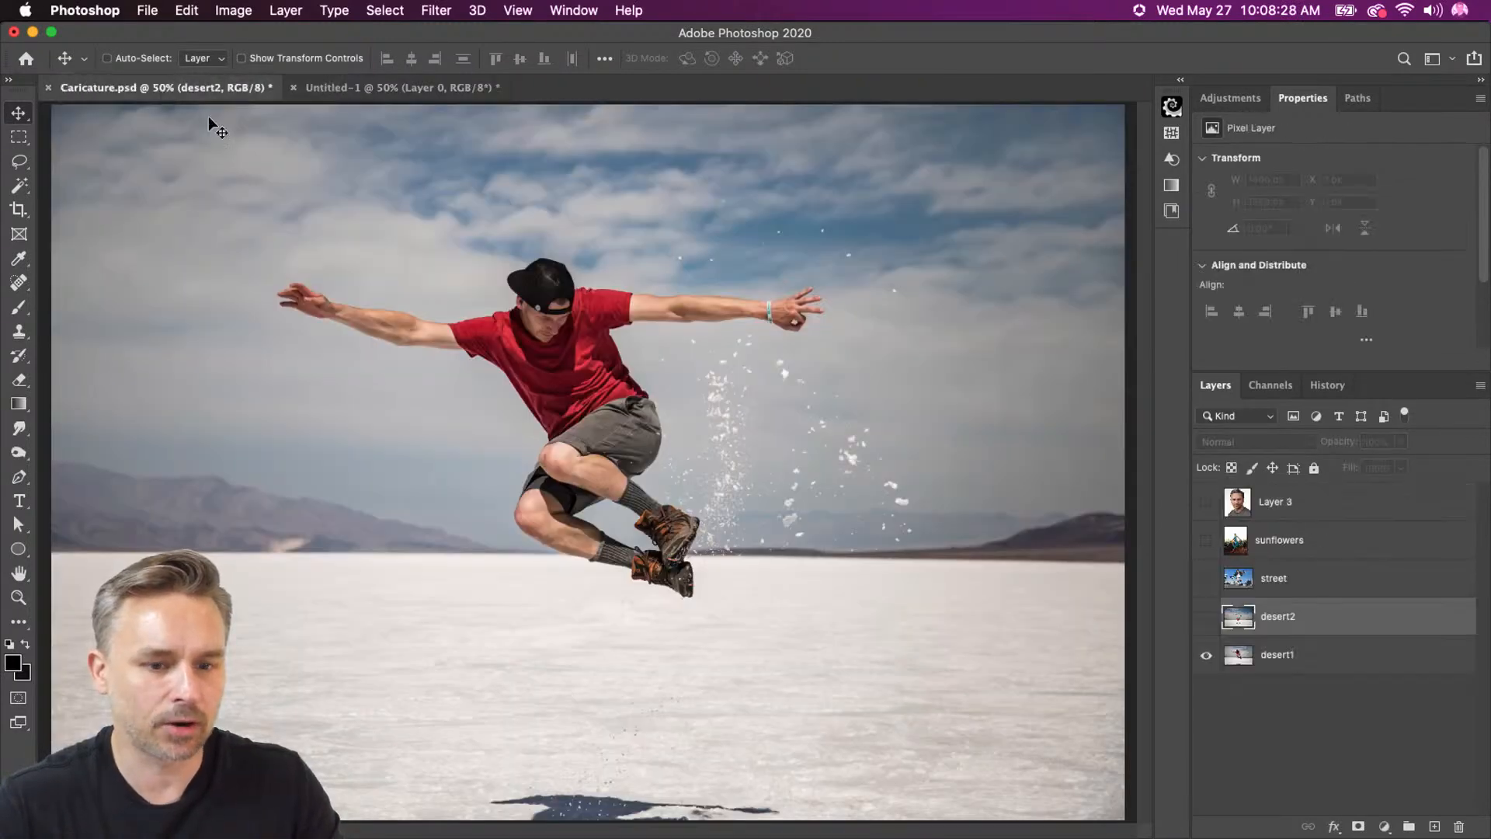
left_click(456, 87)
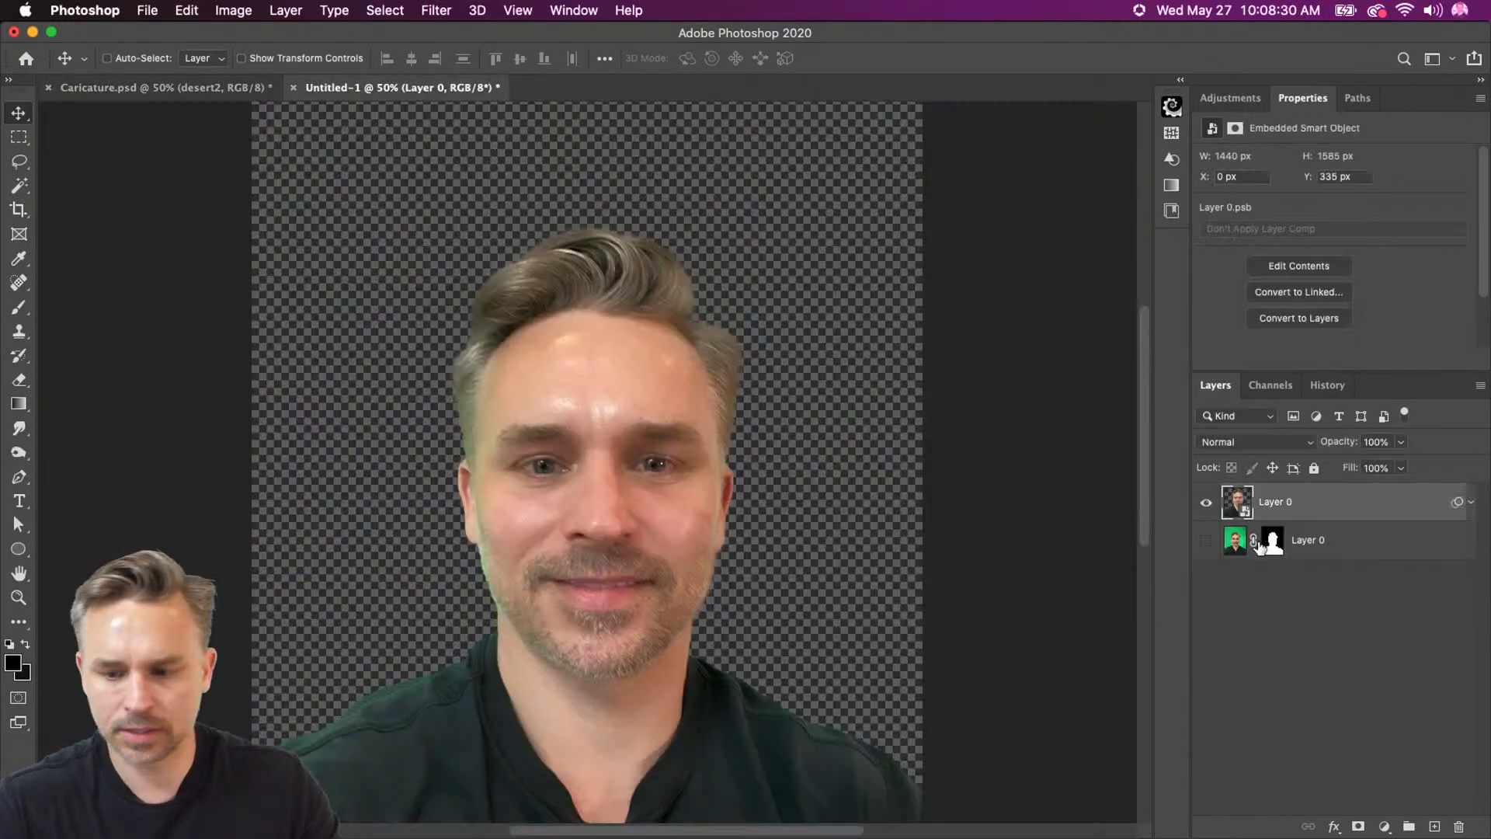
left_click_drag(1242, 501, 644, 513)
left_click_drag(689, 408, 629, 361)
left_click_drag(633, 386, 634, 419)
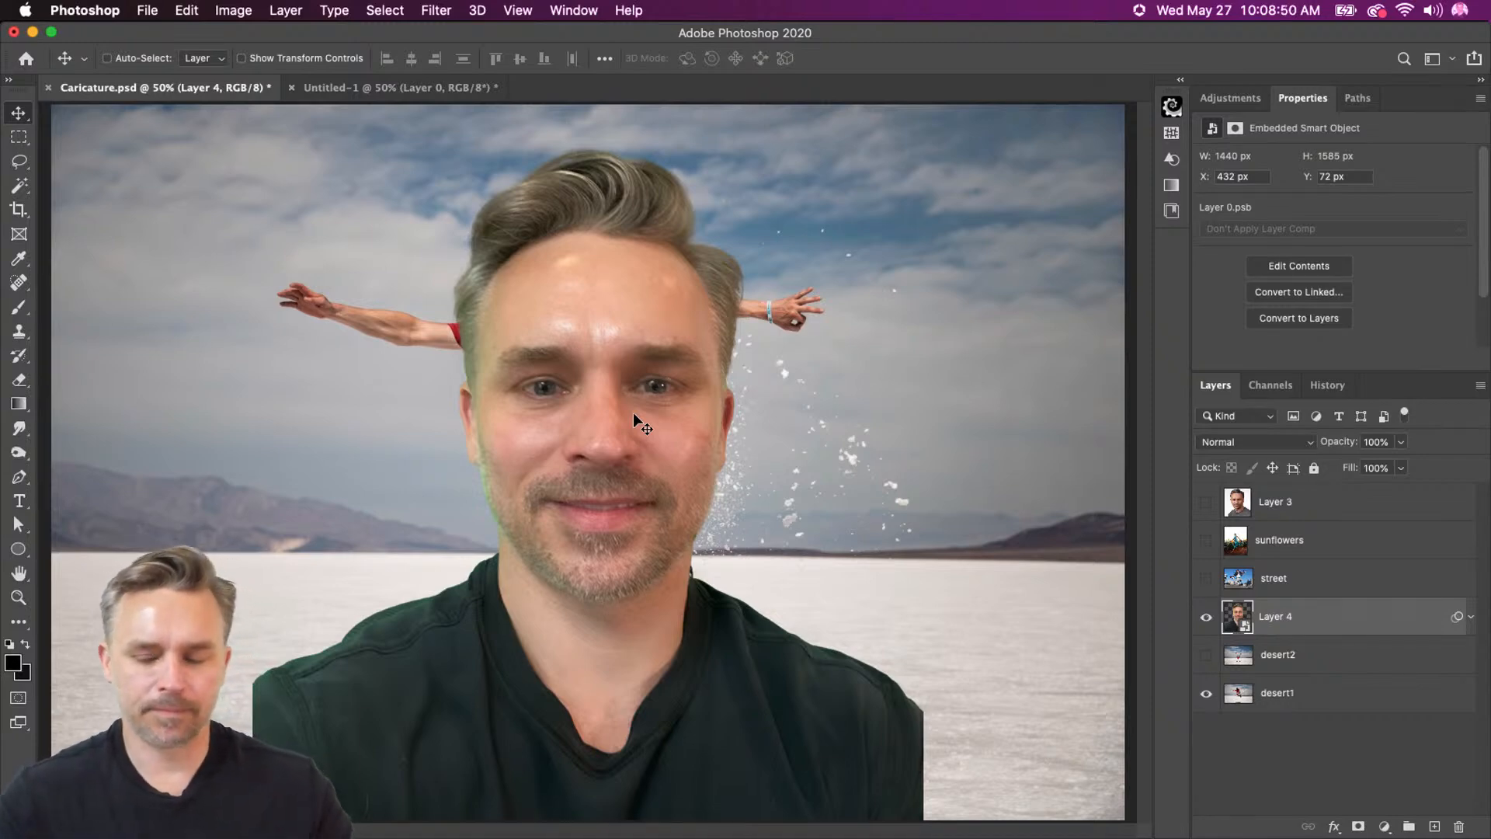
left_click_drag(621, 484, 620, 418)
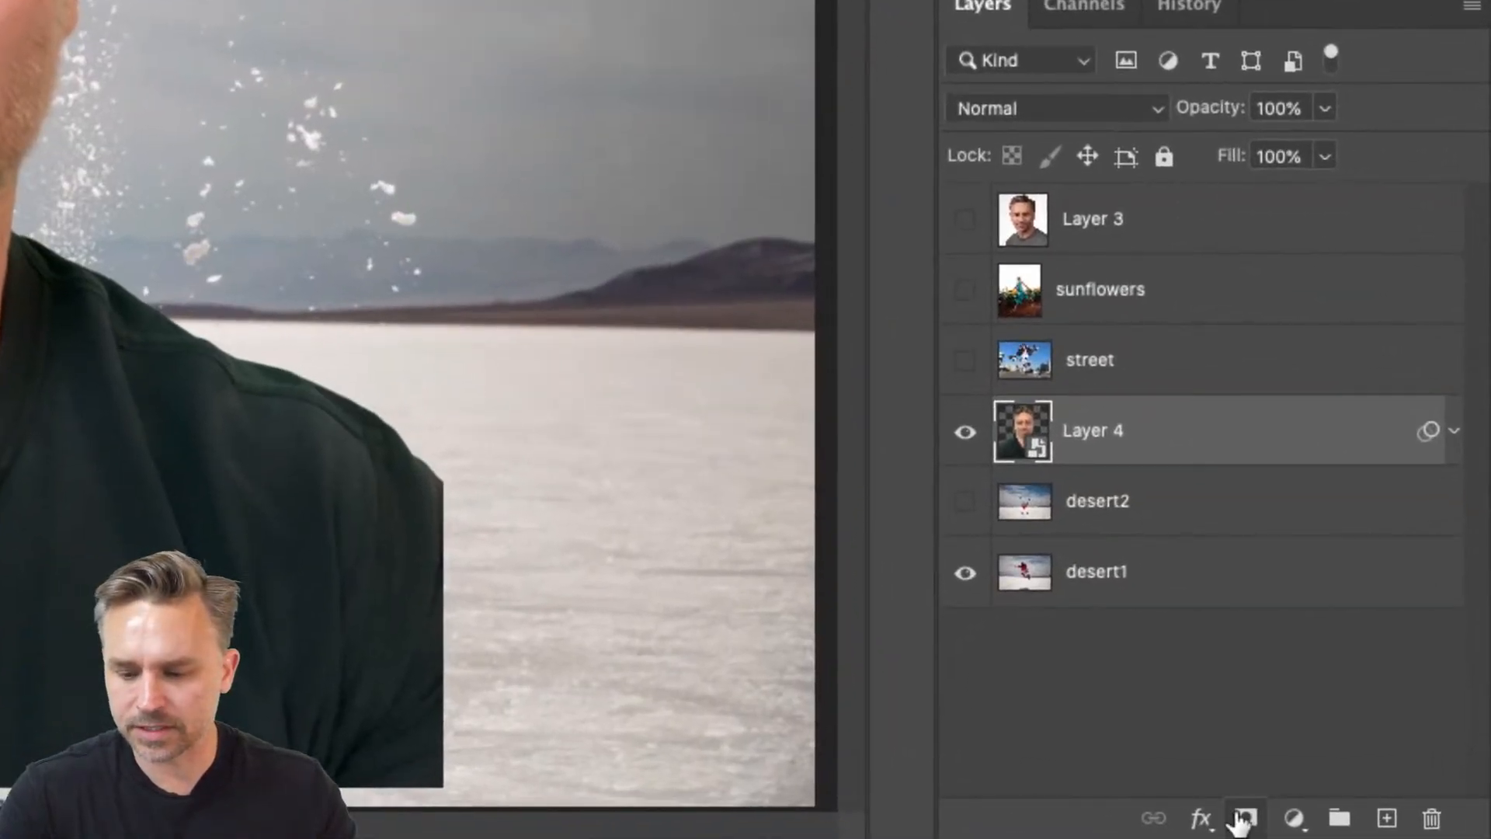
Open the embedded contents of Layer 4's Smart Object and make the portrait's layer mask active, with the jaw and shoulders in view.
left_click(1244, 817)
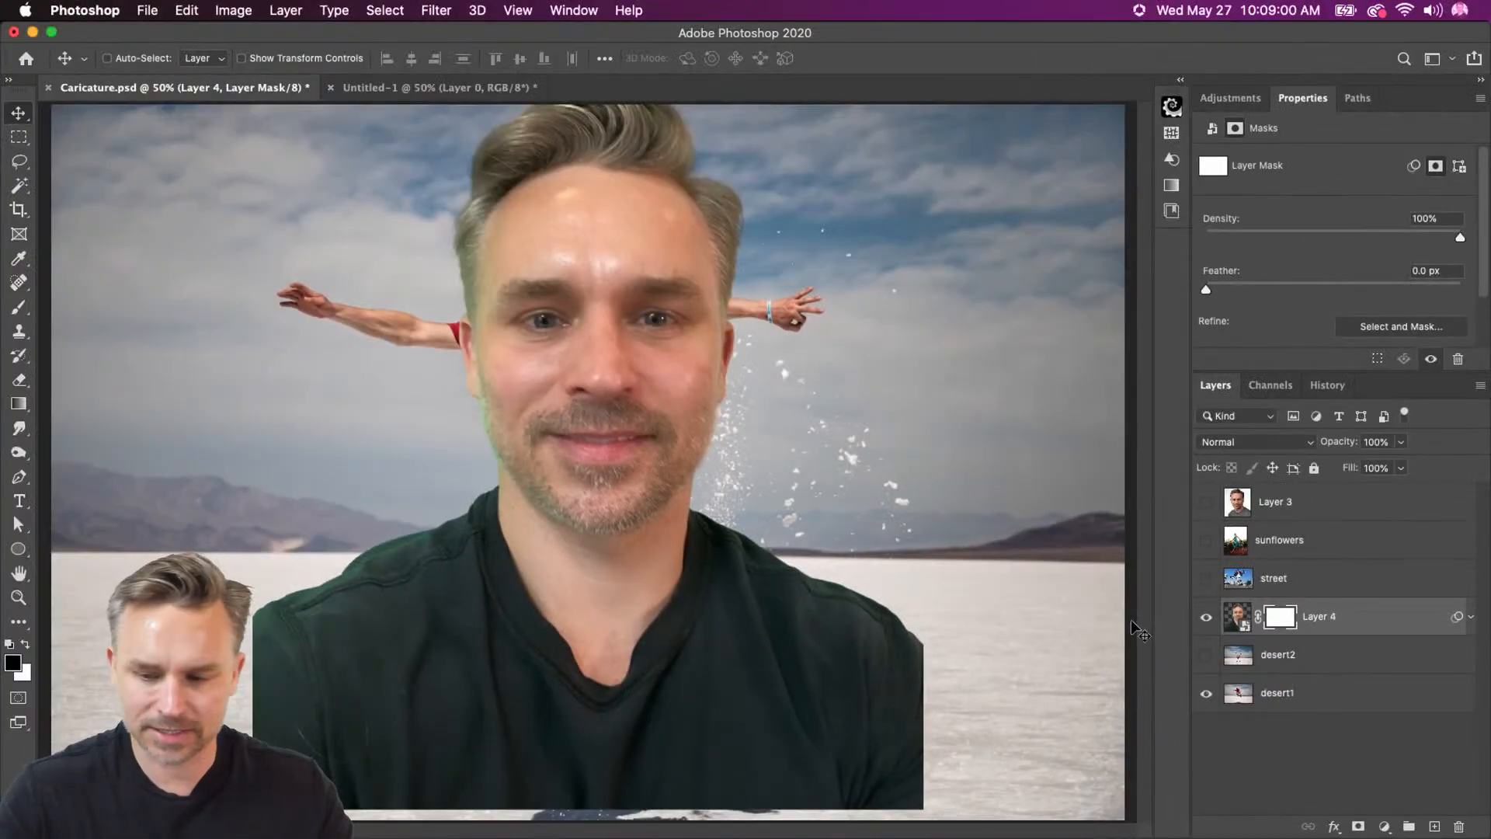
key("super+z")
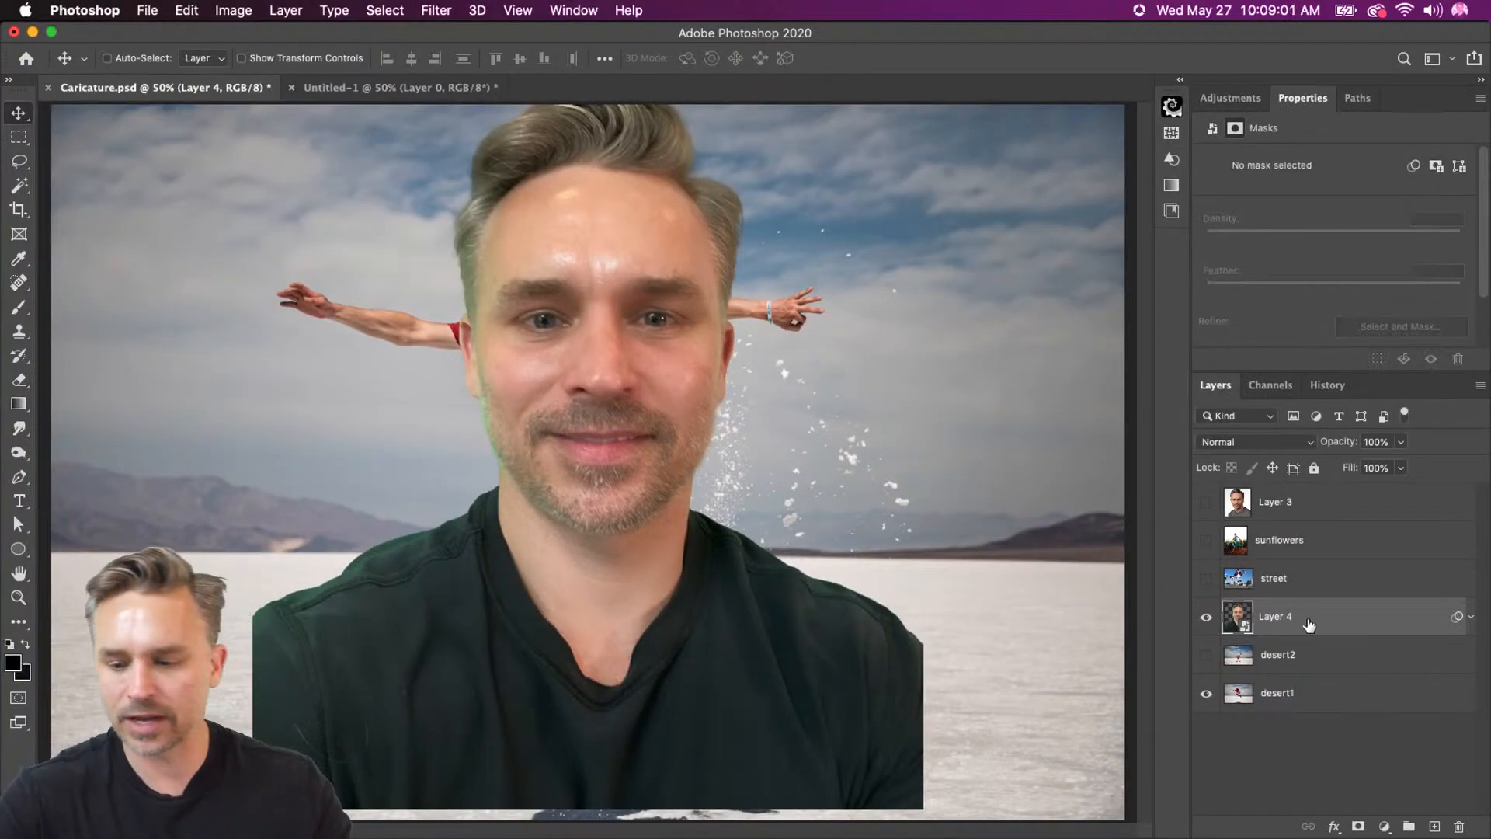
double_click(1240, 616)
key("super+equal")
key("super+equal")
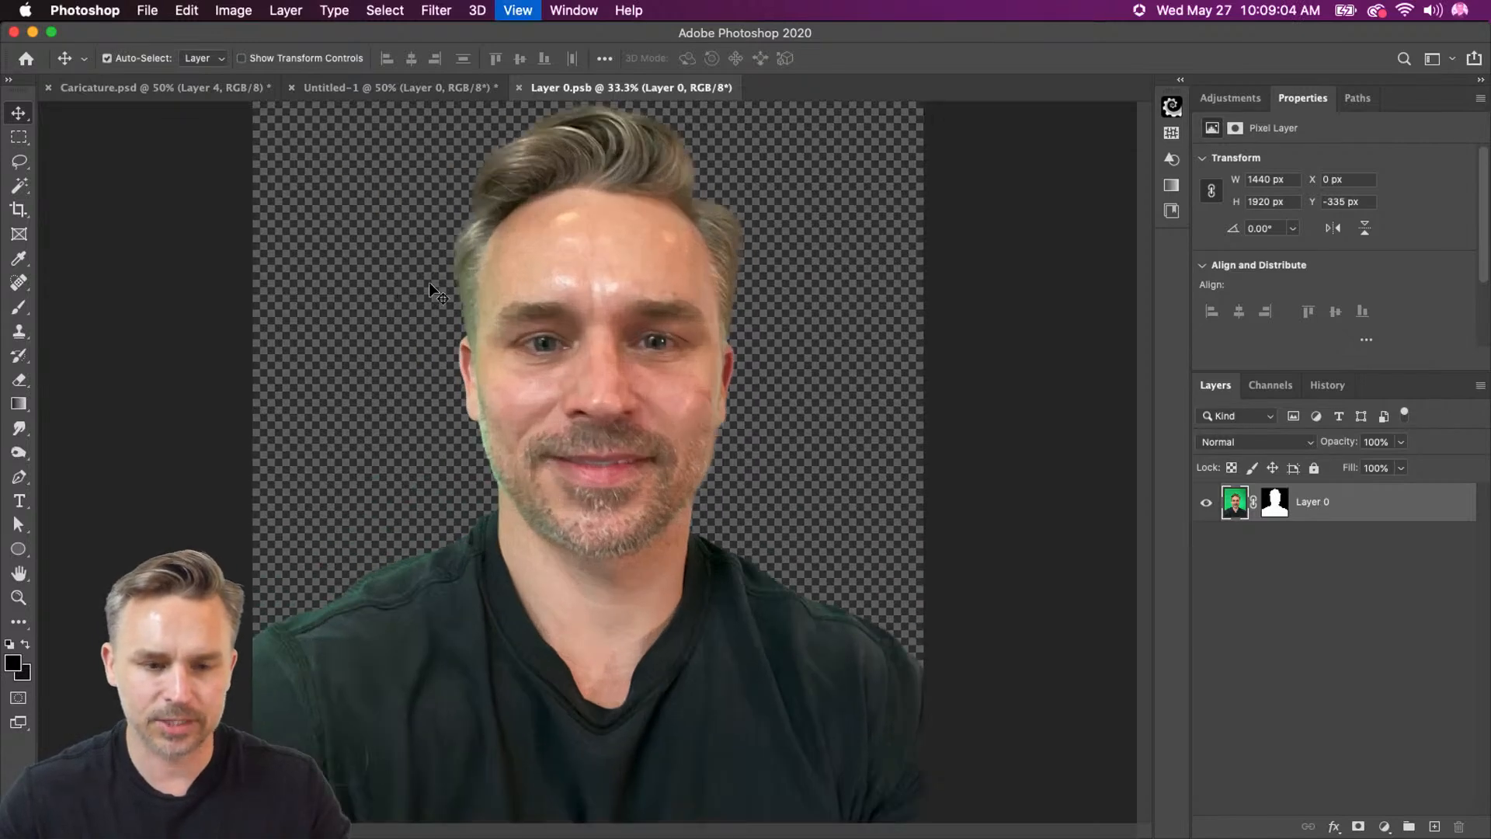
left_click(1275, 502)
left_click_drag(365, 489, 428, 362)
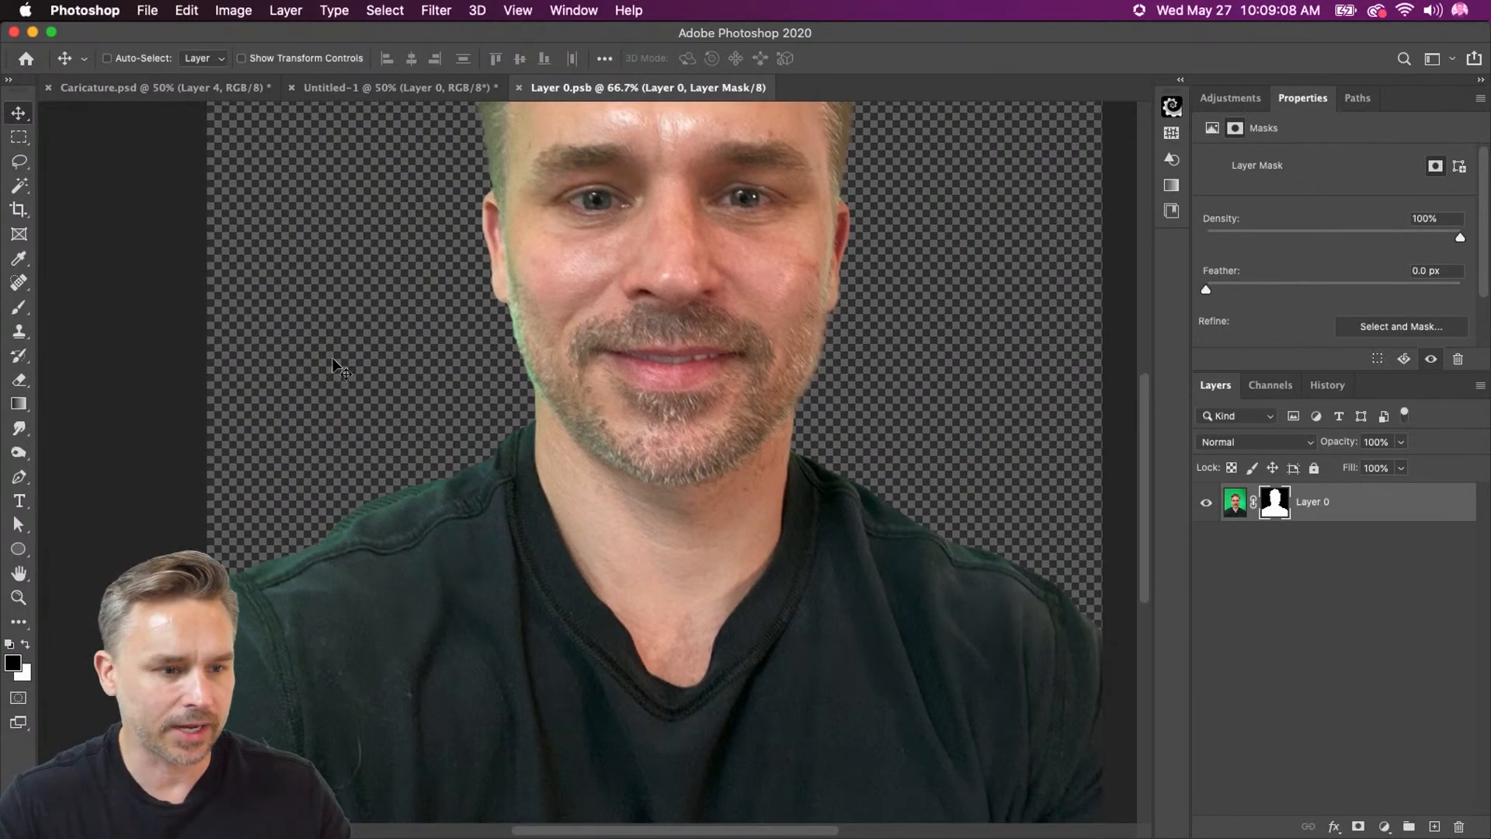
Select the neck and body below the jawline with the Lasso, adding the lower edge of the shirt with the Rectangular Marquee.
left_click(20, 160)
mouse_move(320, 512)
left_mouse_down()
mouse_move(530, 385)
mouse_move(589, 452)
mouse_move(660, 486)
mouse_move(723, 479)
mouse_move(810, 405)
mouse_move(1073, 431)
mouse_move(1247, 835)
mouse_move(417, 811)
mouse_move(4, 776)
left_mouse_up()
left_click_drag(8, 688, 8, 688)
scroll(173, 505, "down", 4)
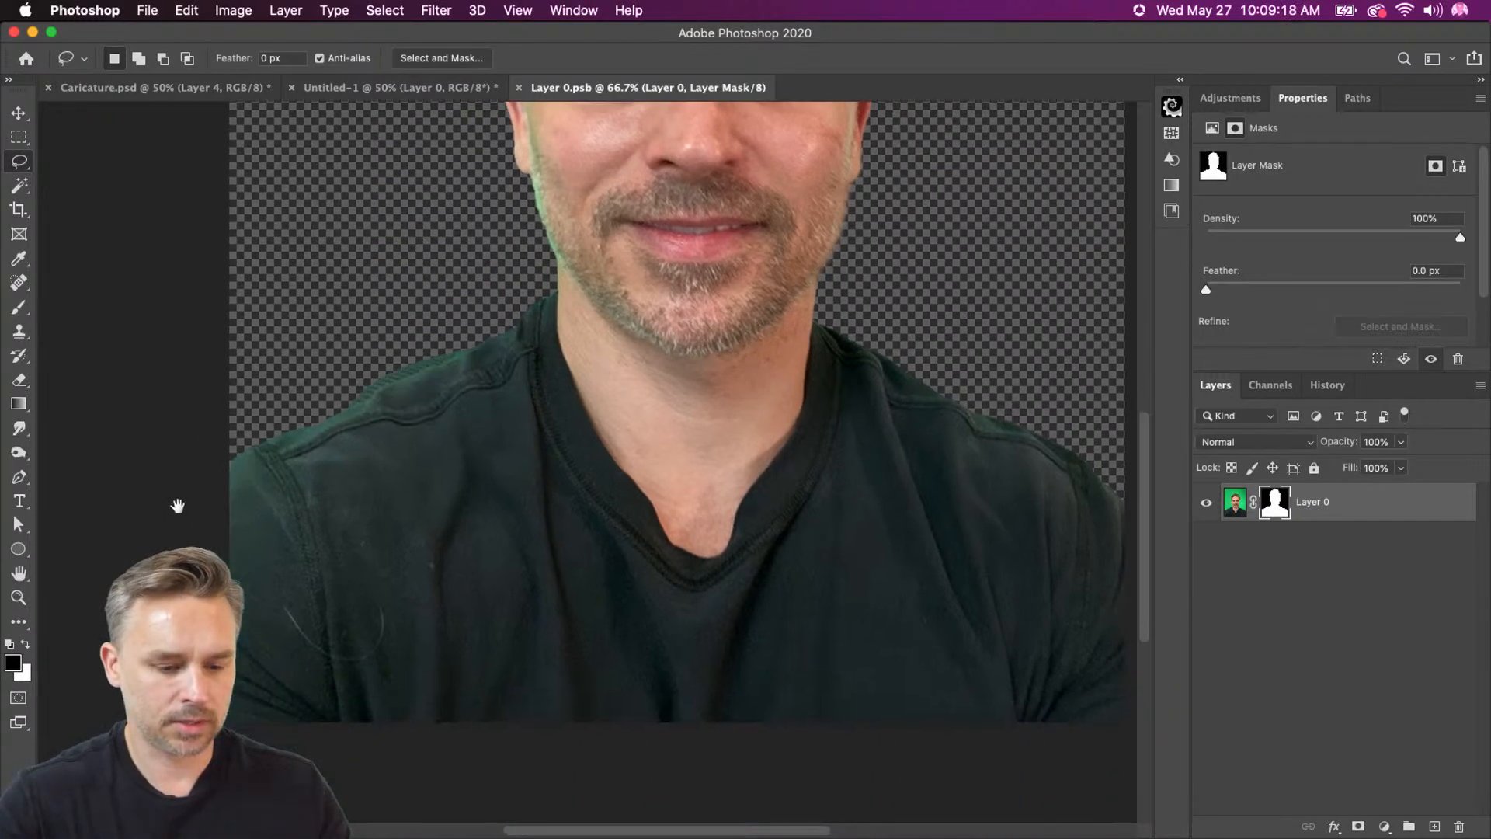
left_click(17, 139)
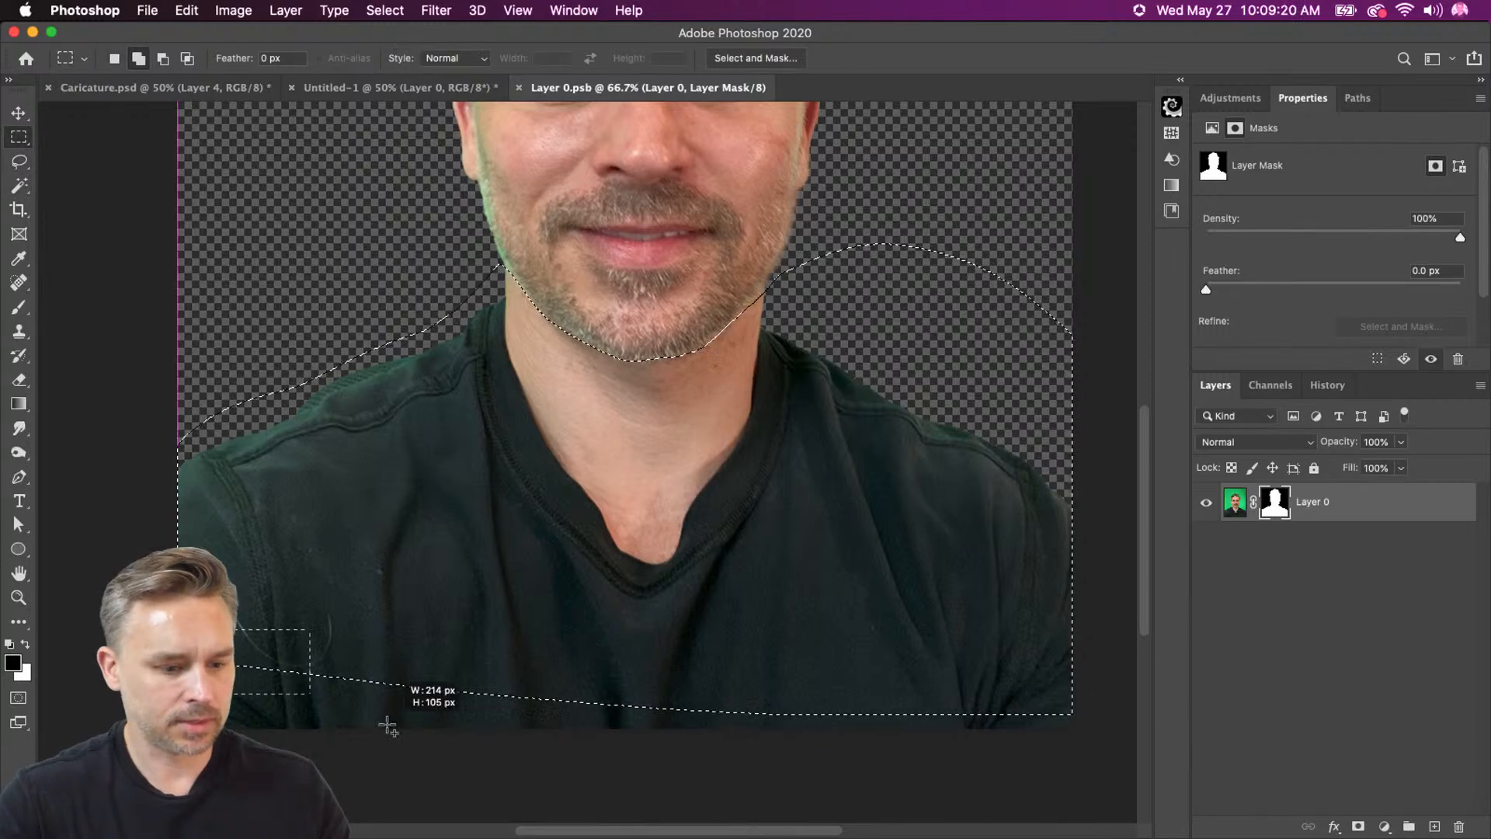
left_click_drag(124, 625, 1327, 834)
key("super+0")
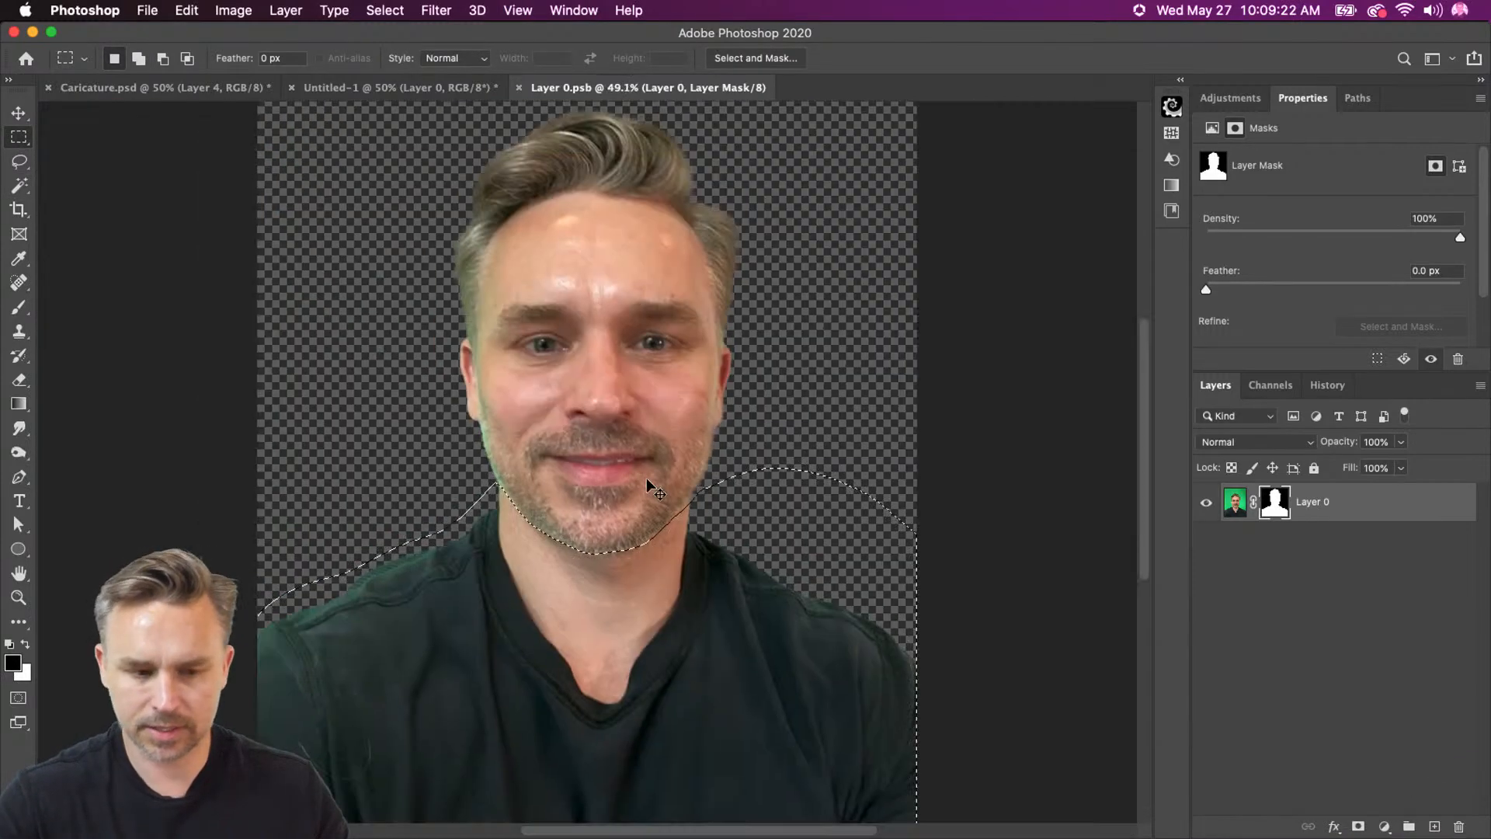
Hide the selected neck and body by filling the layer mask with black, deselect, and save and close the embedded file.
key("shift+BackSpace")
key("Return")
key("super+d")
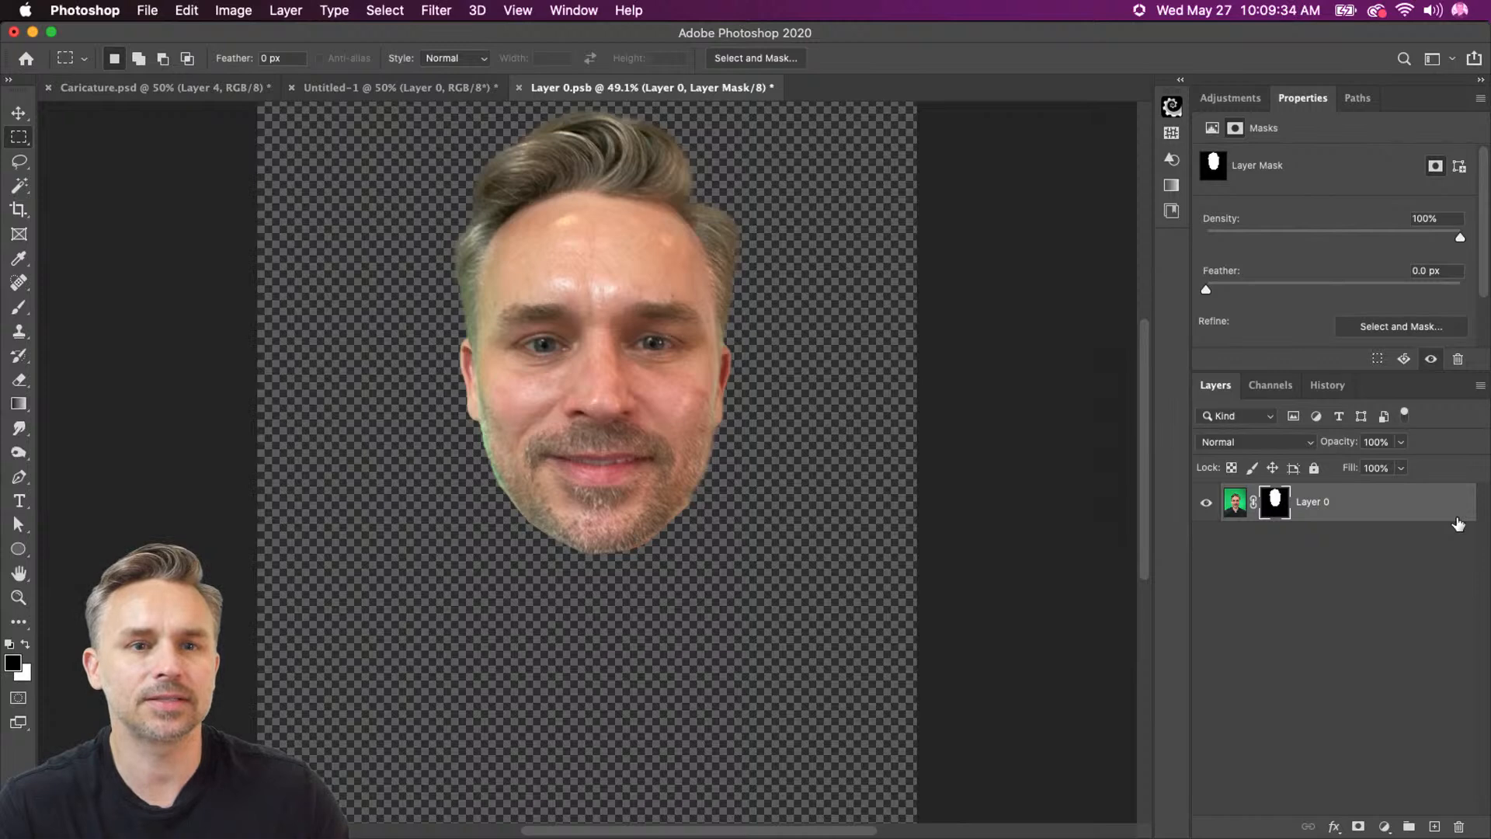
key("super+s")
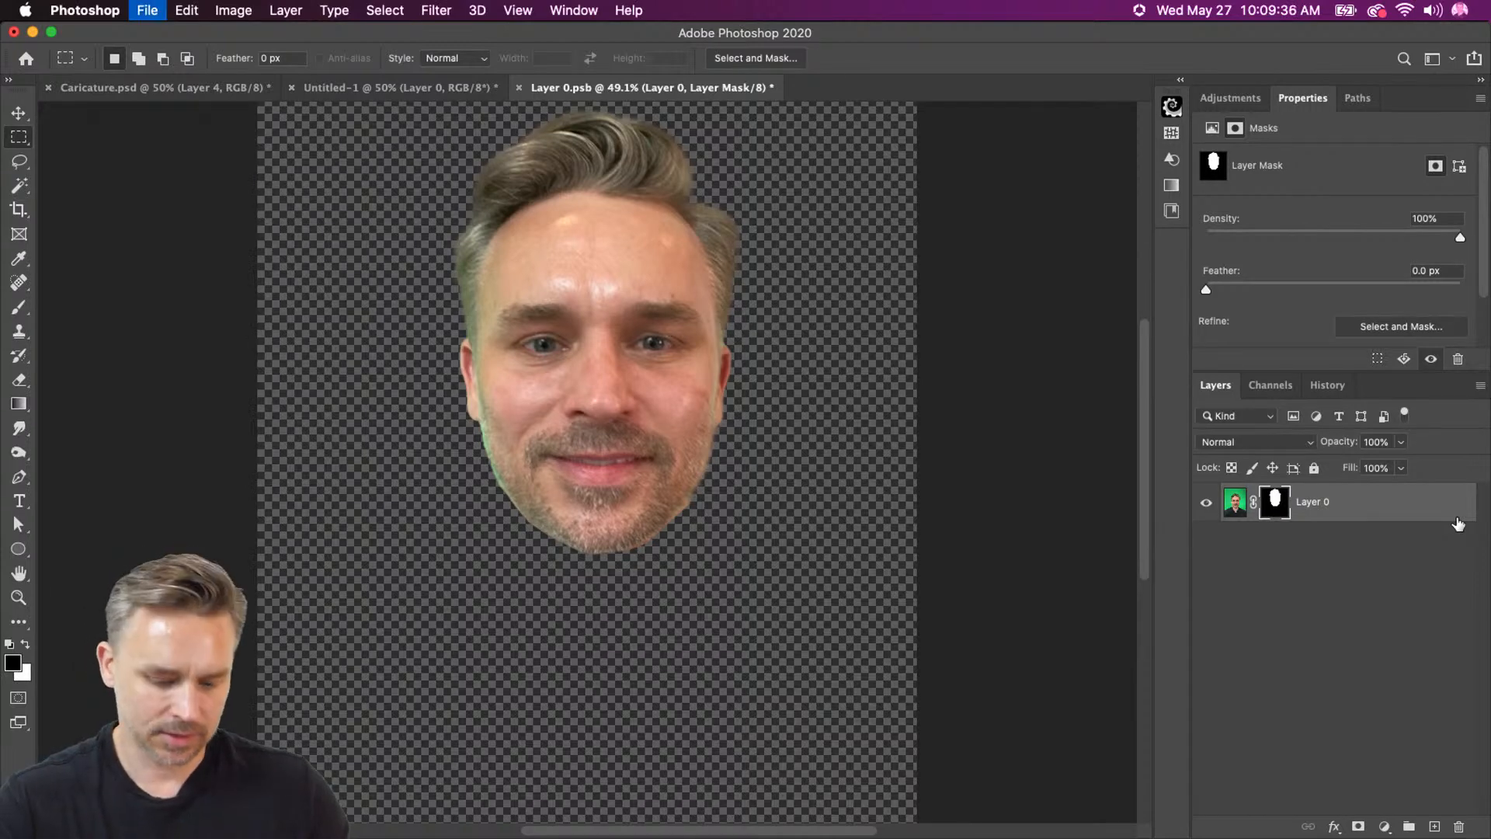
key("super+w")
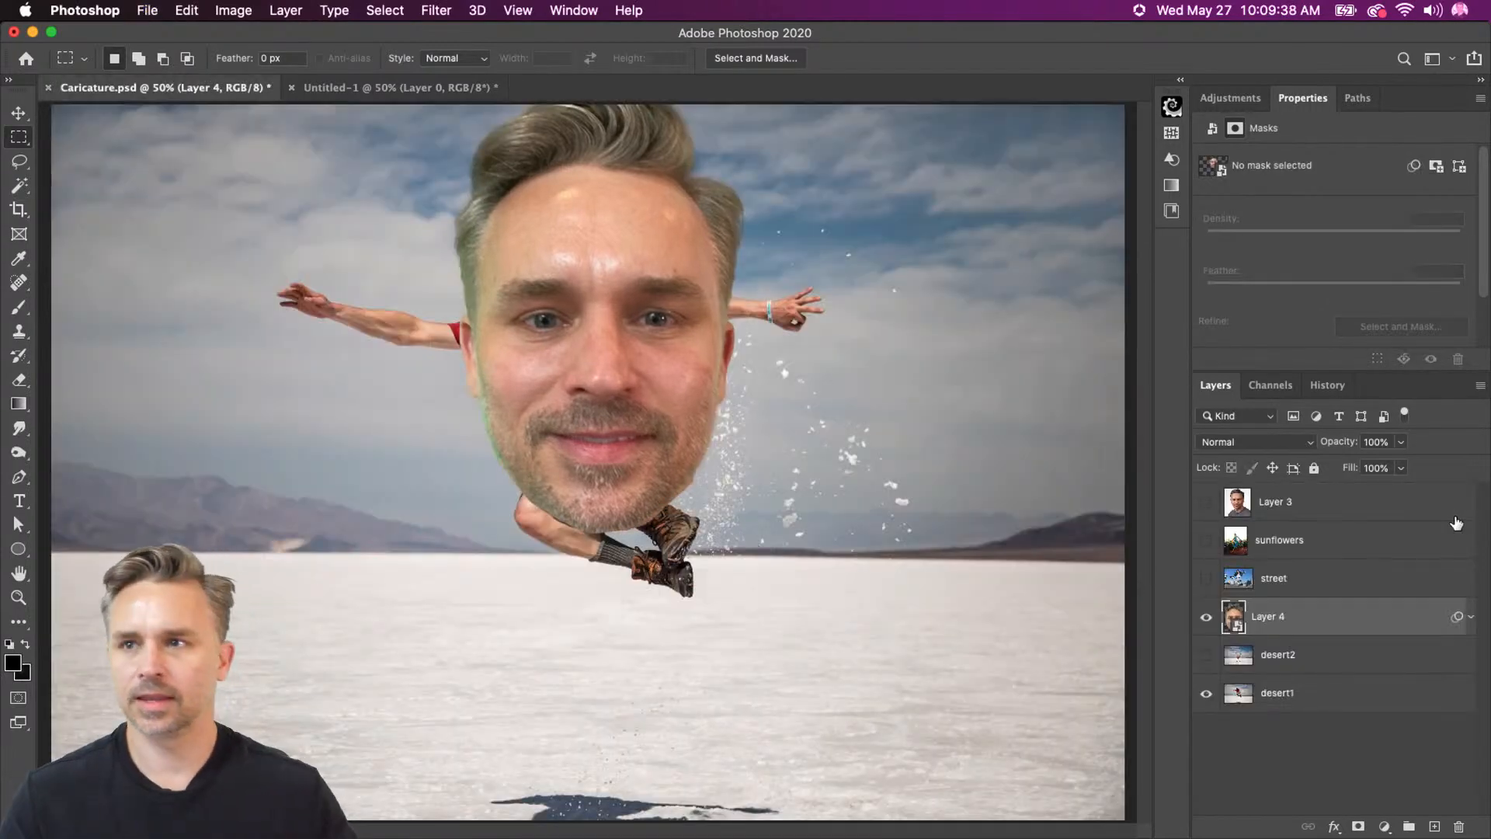
Move the Layer 4 head lower in the scene, show Layer 3, and shift that portrait to the right side of the image.
left_click(19, 113)
left_click_drag(649, 388, 628, 536)
left_click(1205, 502)
left_click(1279, 503)
left_click_drag(413, 389, 722, 431)
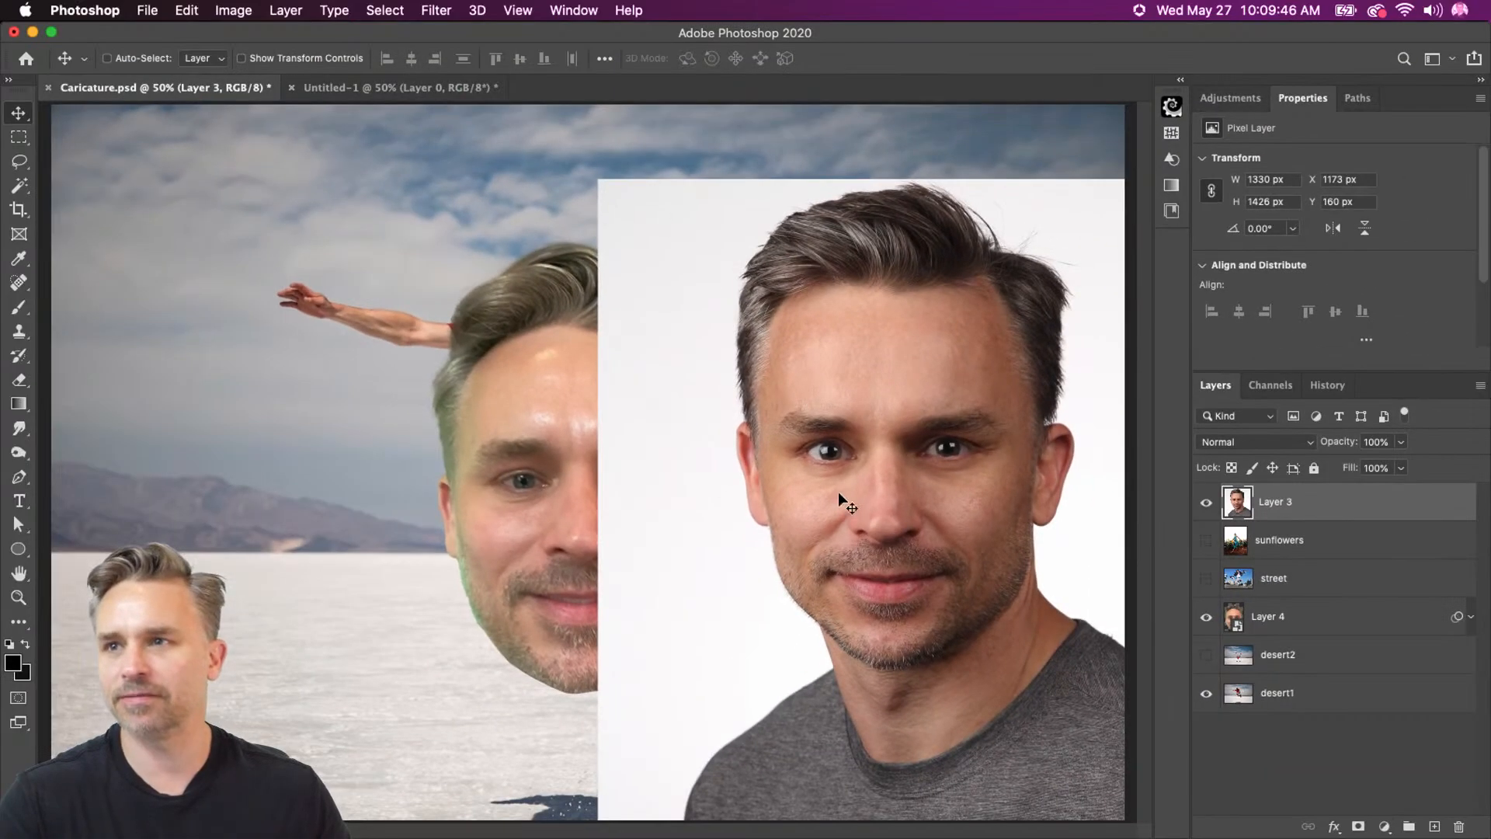
Move the Layer 4 head to the left side of the image, compare it with Layer 3, and hide Layer 4.
left_click(1272, 617)
left_click_drag(350, 412, 244, 386)
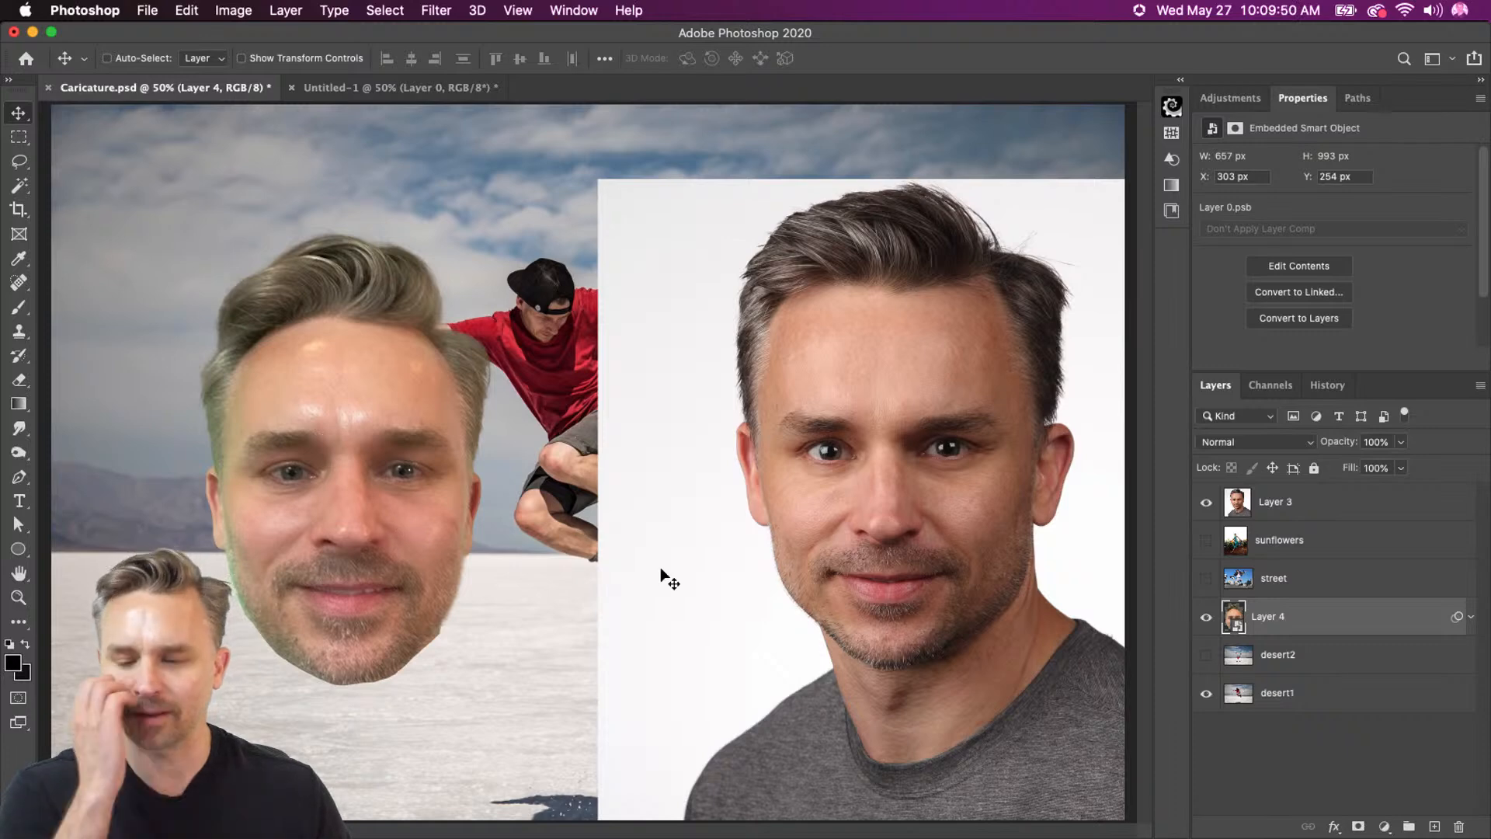
left_click(1206, 502)
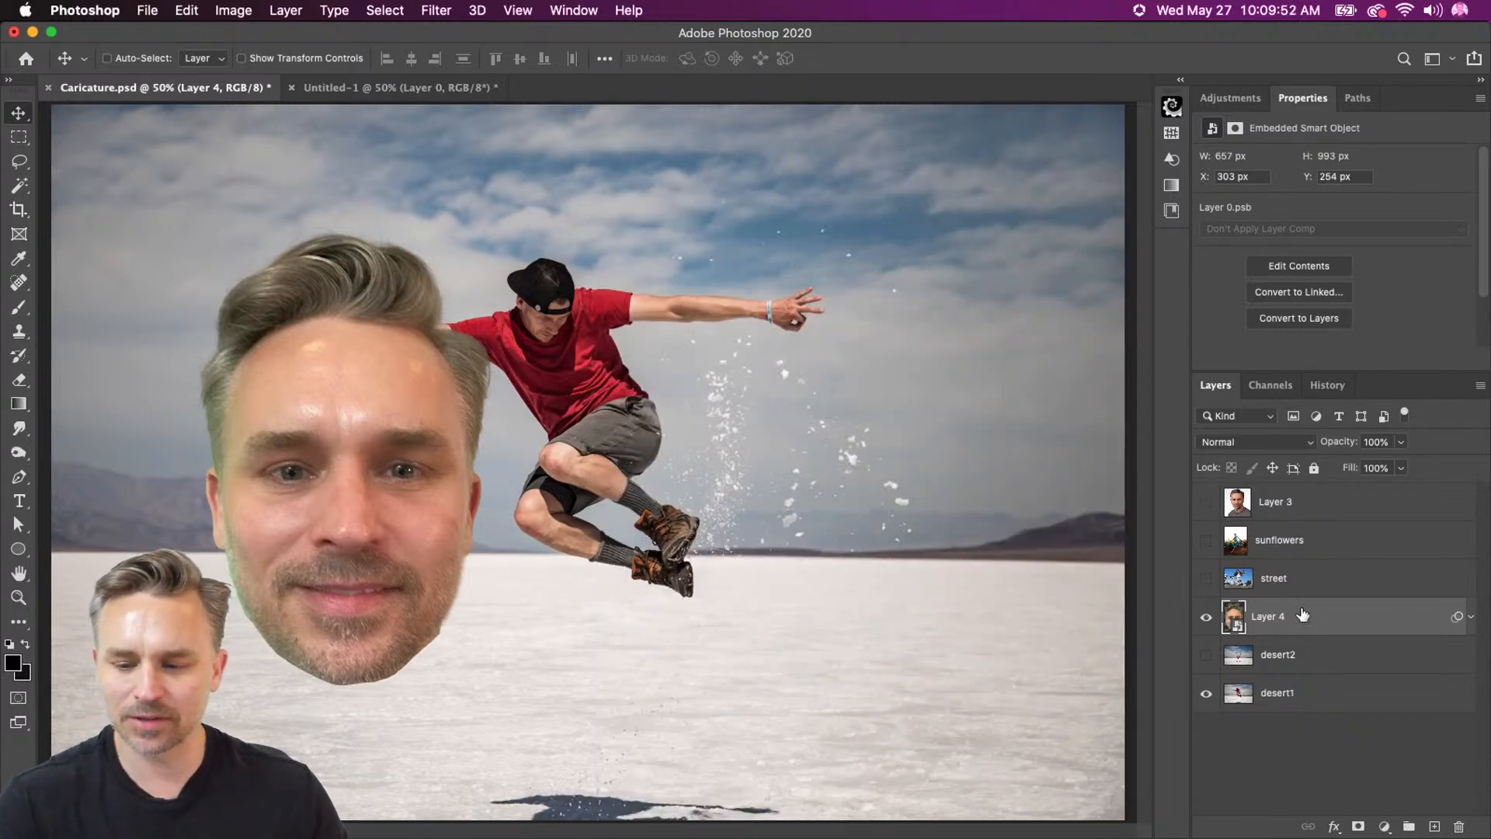
left_click(1206, 502)
left_click(1206, 616)
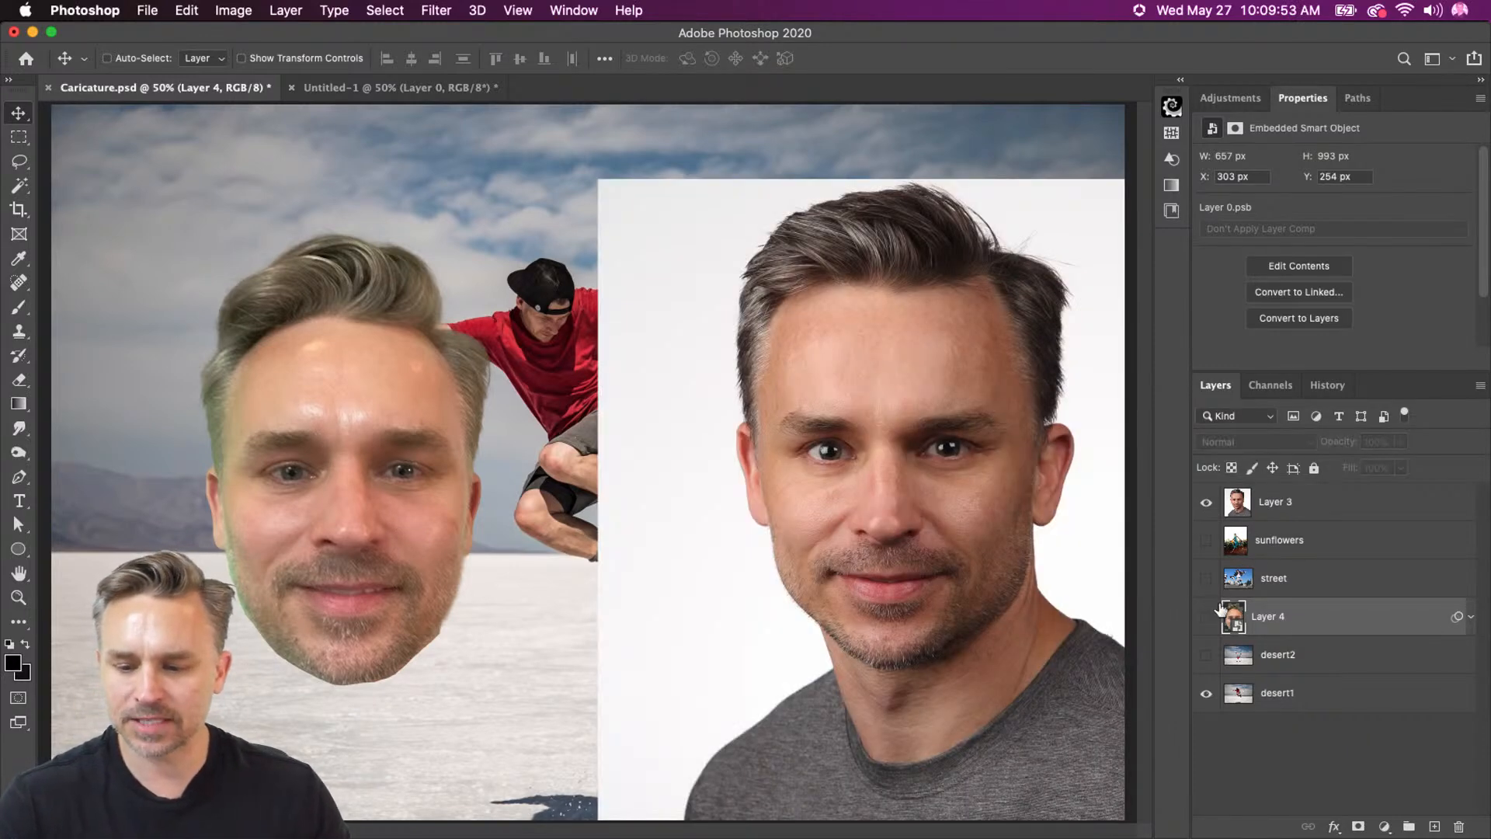
Mask out the white backdrop of the Layer 3 portrait with the Remove Background quick action.
left_click(1278, 511)
scroll(1305, 190, "down", 3)
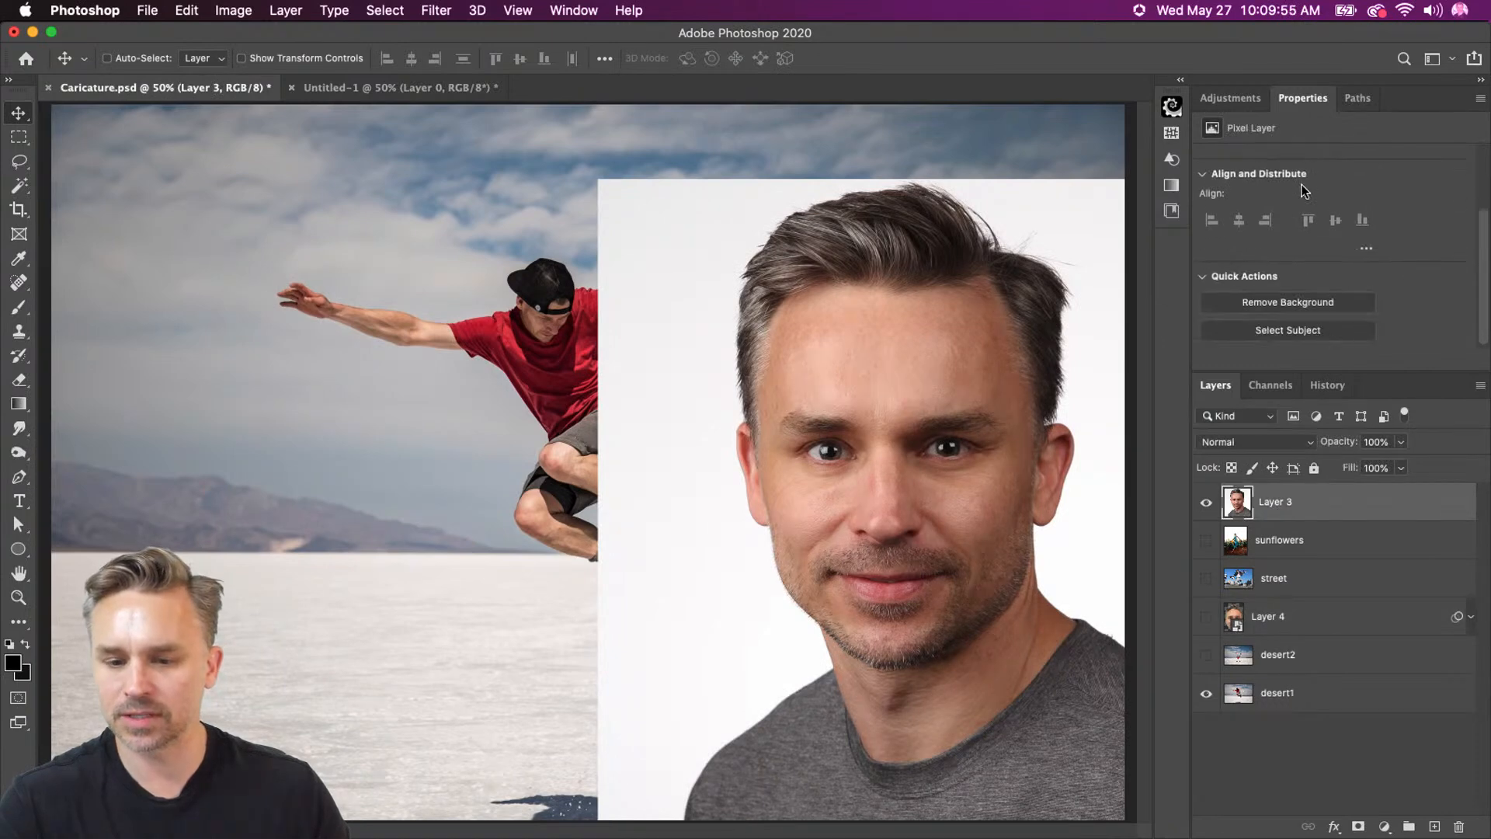
left_click(1258, 303)
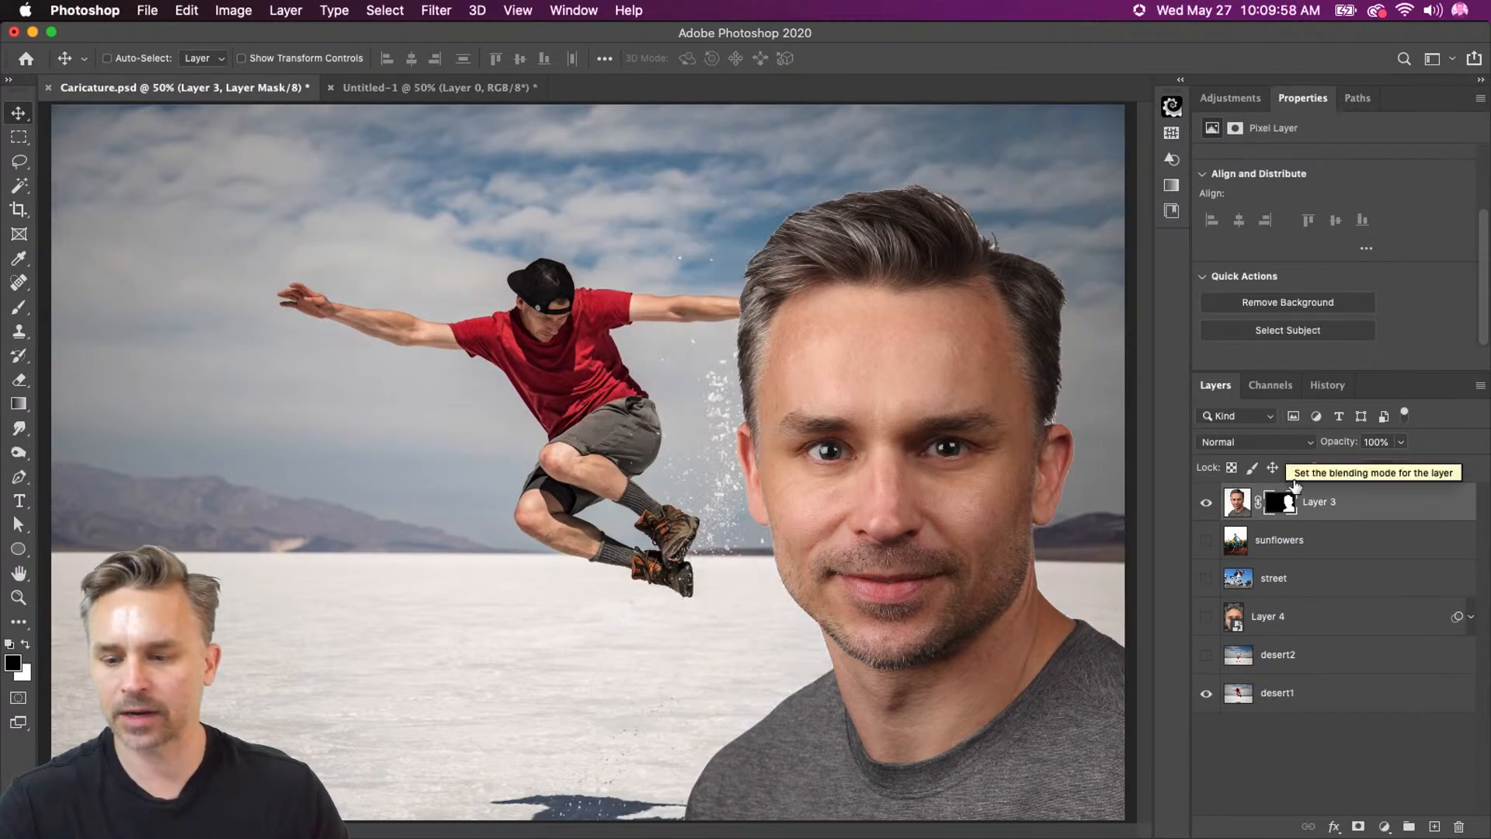
Move the Layer 3 portrait over the jumping man and paint black on its mask with a large soft brush over the lower shoulder.
left_click_drag(778, 482, 507, 362)
key("b")
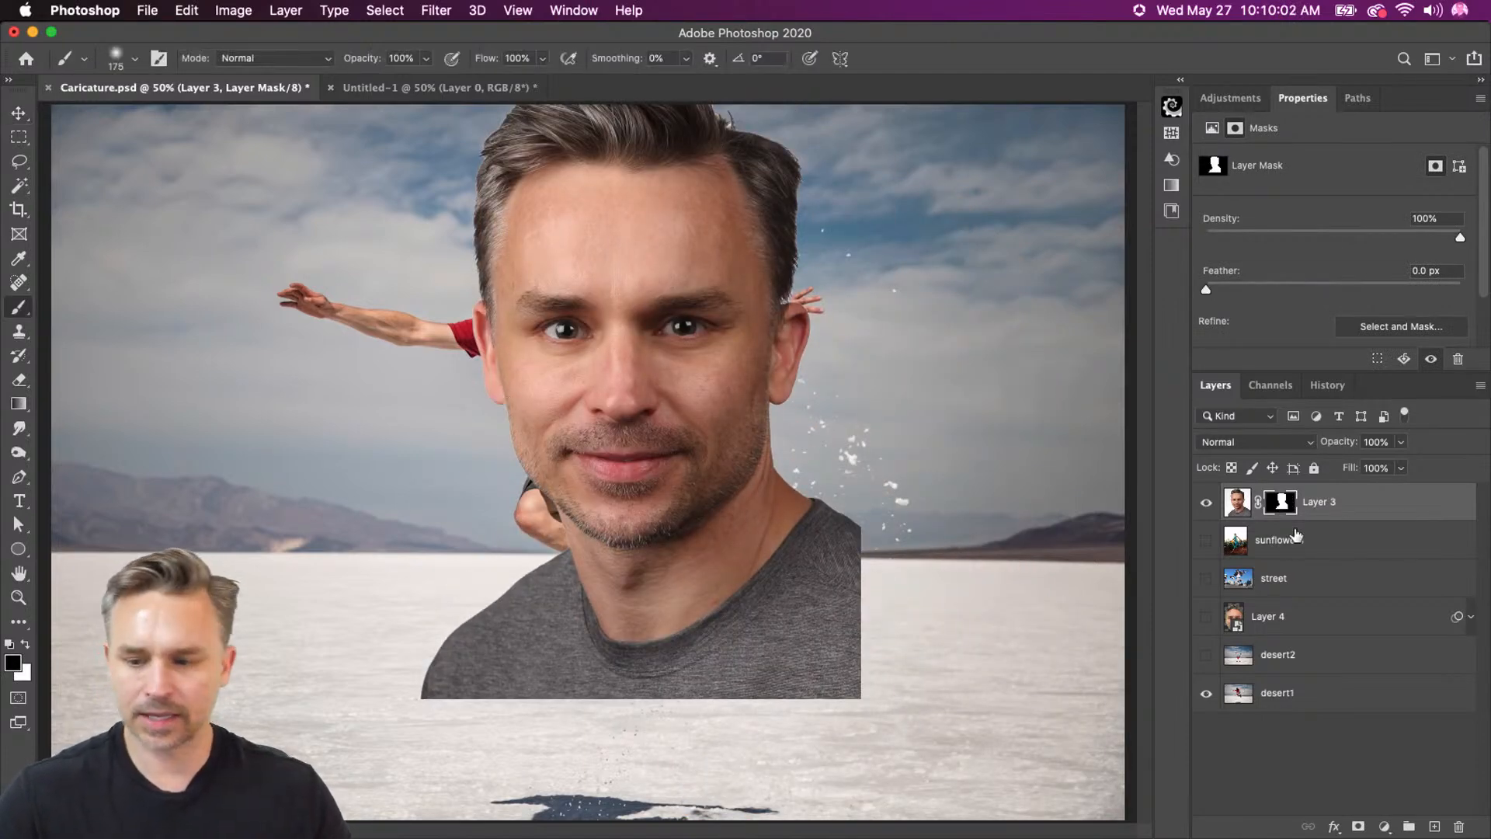
key("bracketright")
key("bracketright")
key("bracketright")
key("bracketright")
key("bracketright")
key("bracketright")
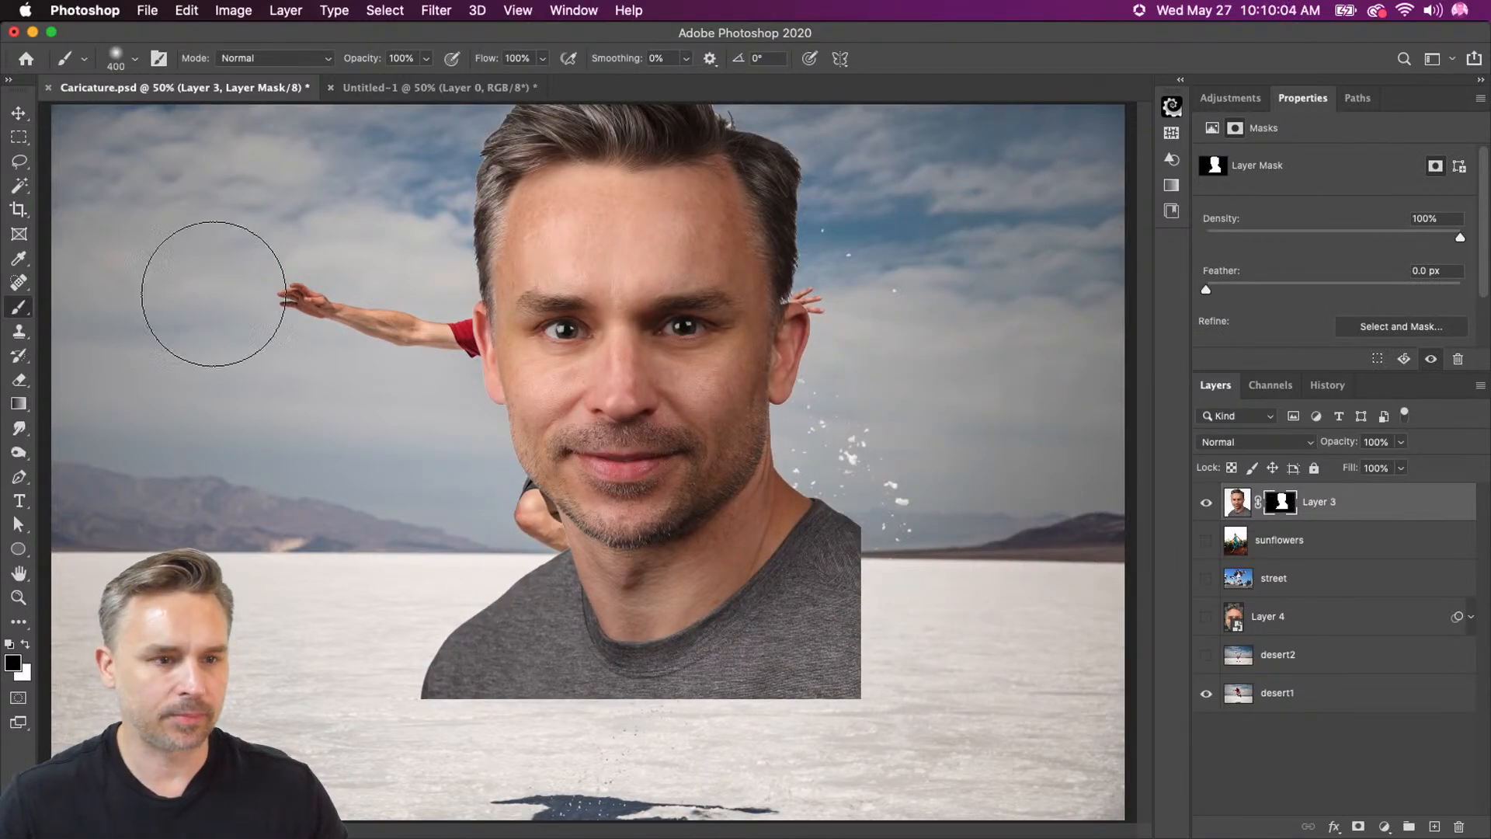
key("bracketleft")
left_click_drag(406, 632, 438, 684)
key("bracketleft")
Switch to the Hard Round brush and paint out the portrait's remaining neck and shirt on the Layer 3 mask.
left_click(133, 63)
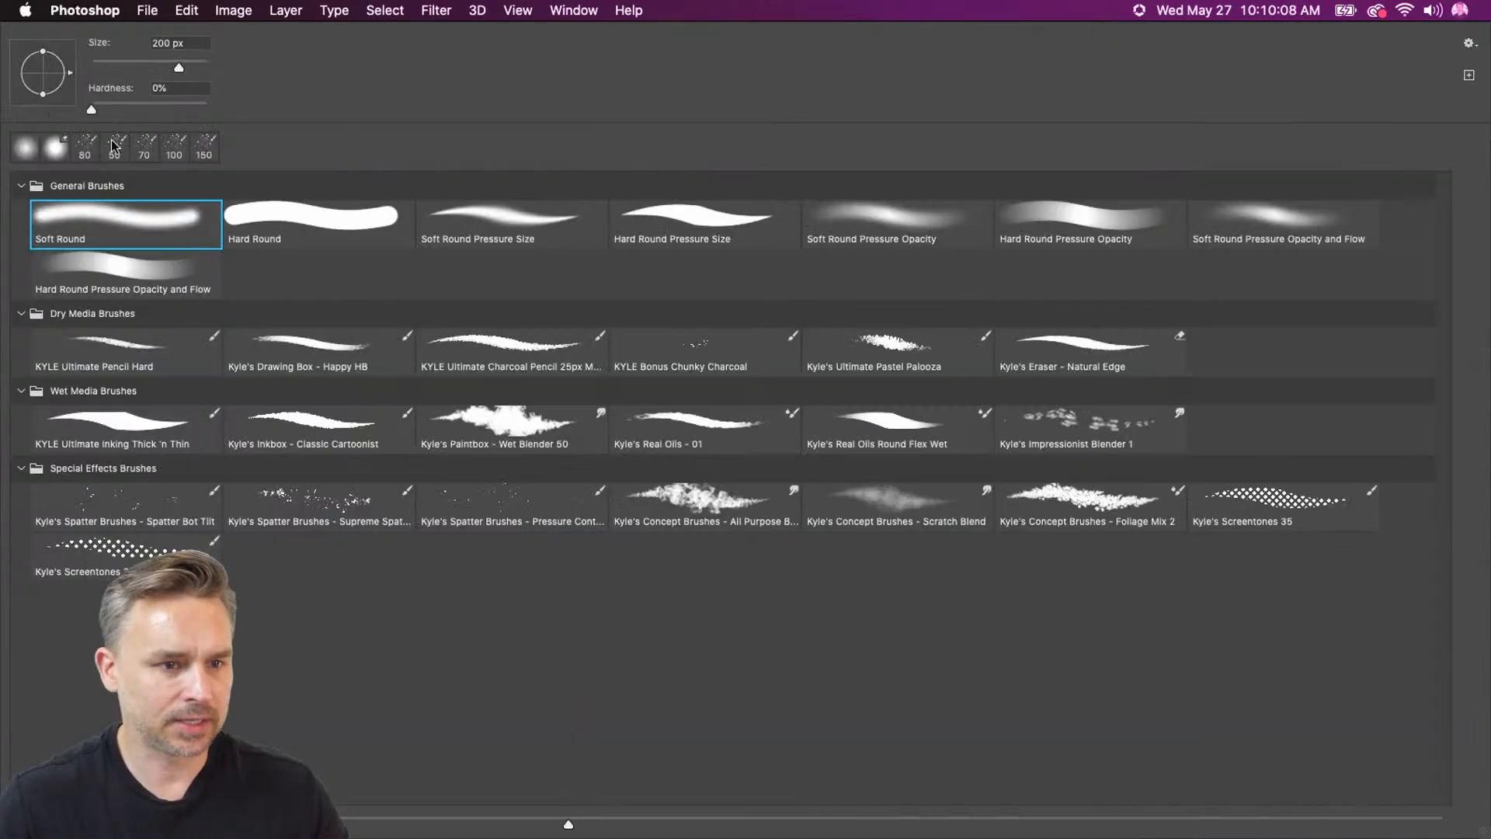
double_click(260, 220)
key("bracketleft")
key("bracketleft")
mouse_move(783, 736)
left_mouse_down()
mouse_move(472, 633)
mouse_move(838, 726)
mouse_move(473, 566)
mouse_move(955, 500)
mouse_move(844, 542)
mouse_move(776, 615)
mouse_move(812, 459)
mouse_move(732, 563)
mouse_move(782, 541)
mouse_move(699, 599)
mouse_move(556, 570)
mouse_move(707, 578)
mouse_move(747, 549)
mouse_move(812, 449)
left_mouse_up()
key("bracketright")
key("bracketright")
Move Layer 4 directly below Layer 3, show it to compare the two heads, and hide it again.
left_click_drag(1258, 617, 1258, 524)
left_click(1206, 539)
left_click(1208, 504)
left_click(1208, 504)
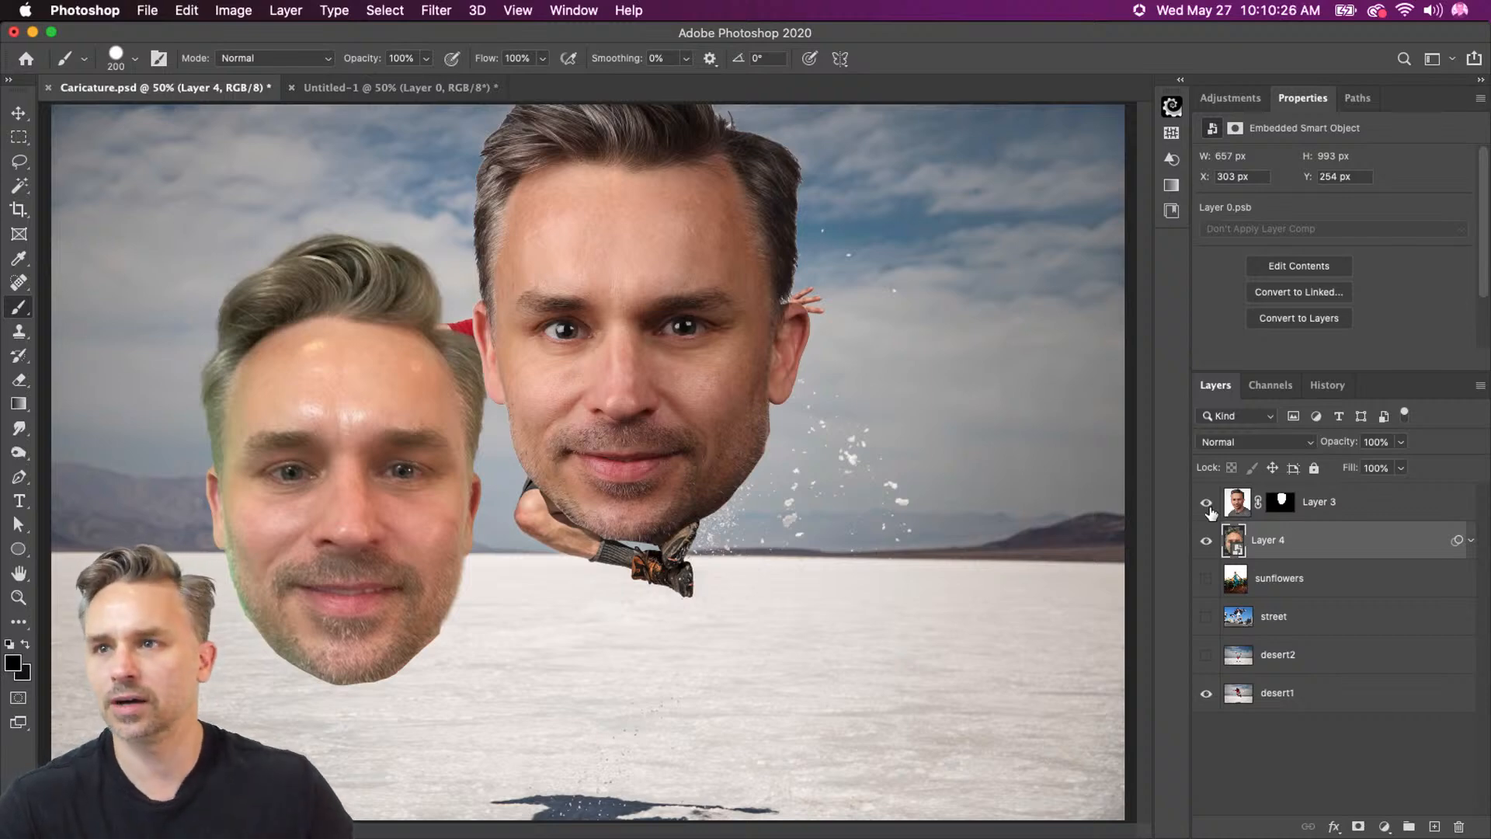
left_click(1357, 505)
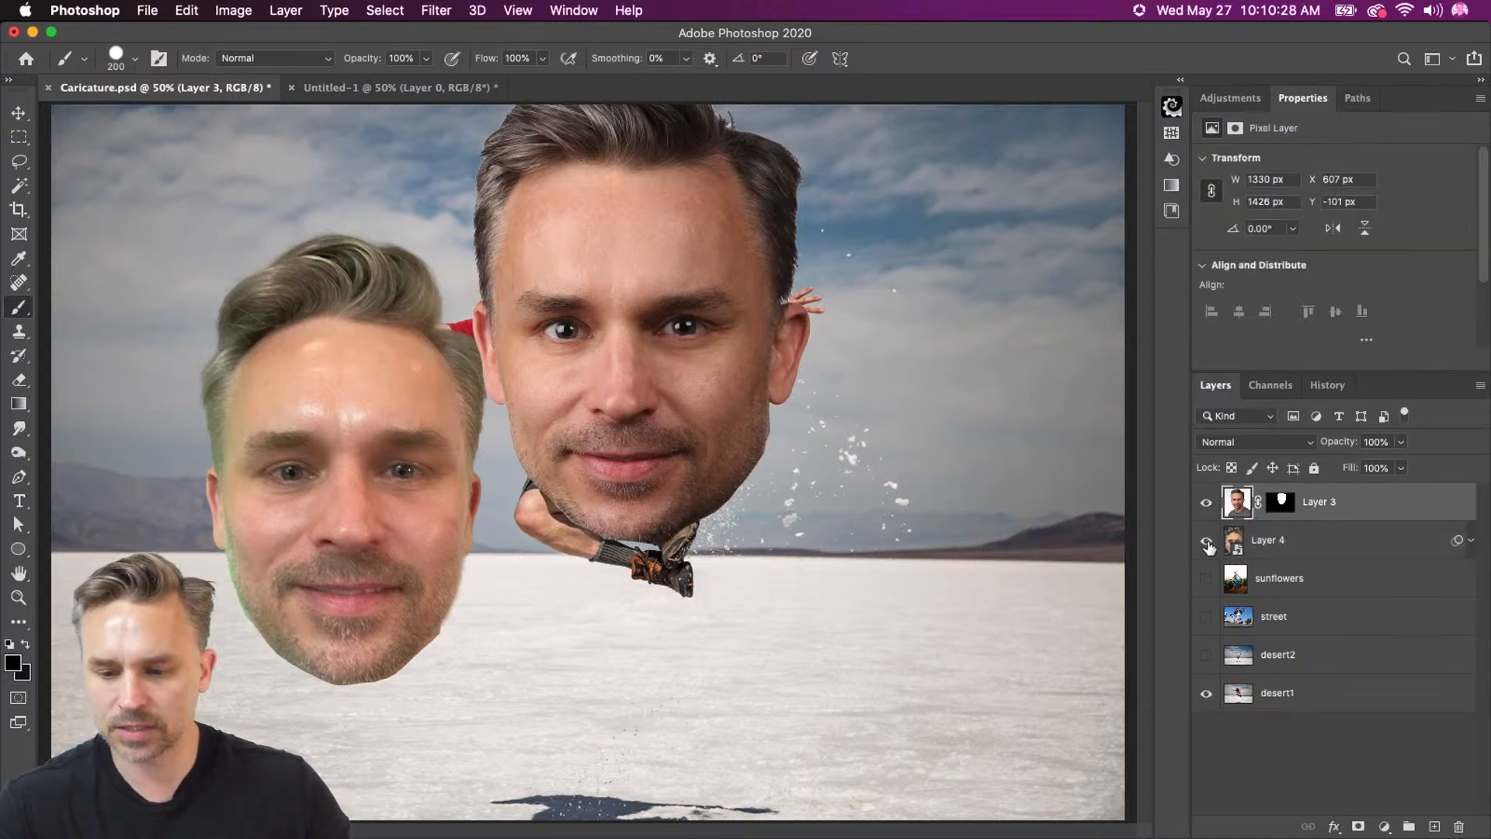
left_click(1206, 541)
Move the Layer 3 head lower over the jumping man and convert the layer to a smart object.
left_click(18, 112)
left_click_drag(507, 248, 536, 422)
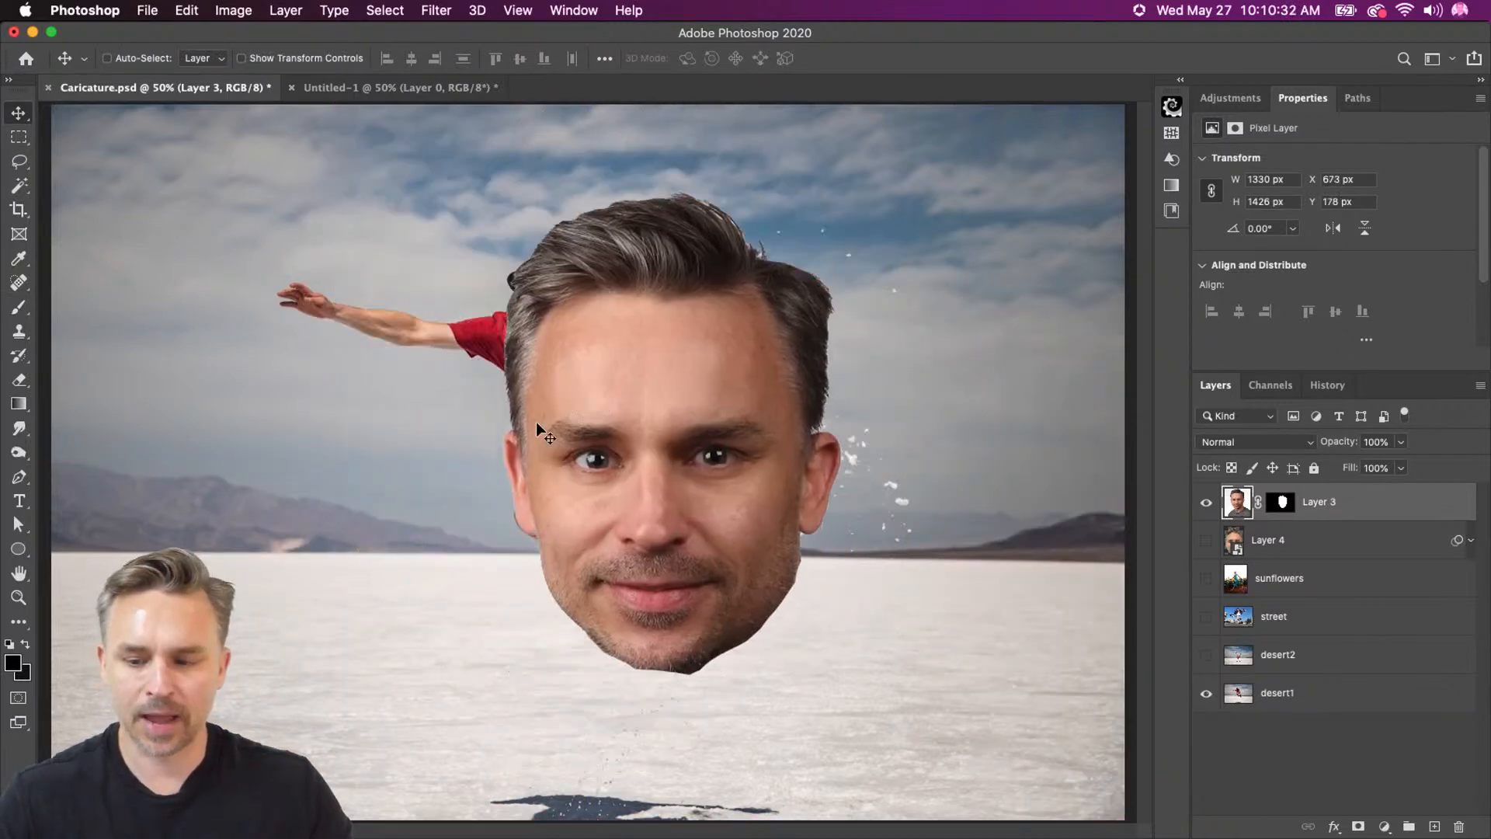
key("super+plus")
left_click_drag(456, 369, 483, 410)
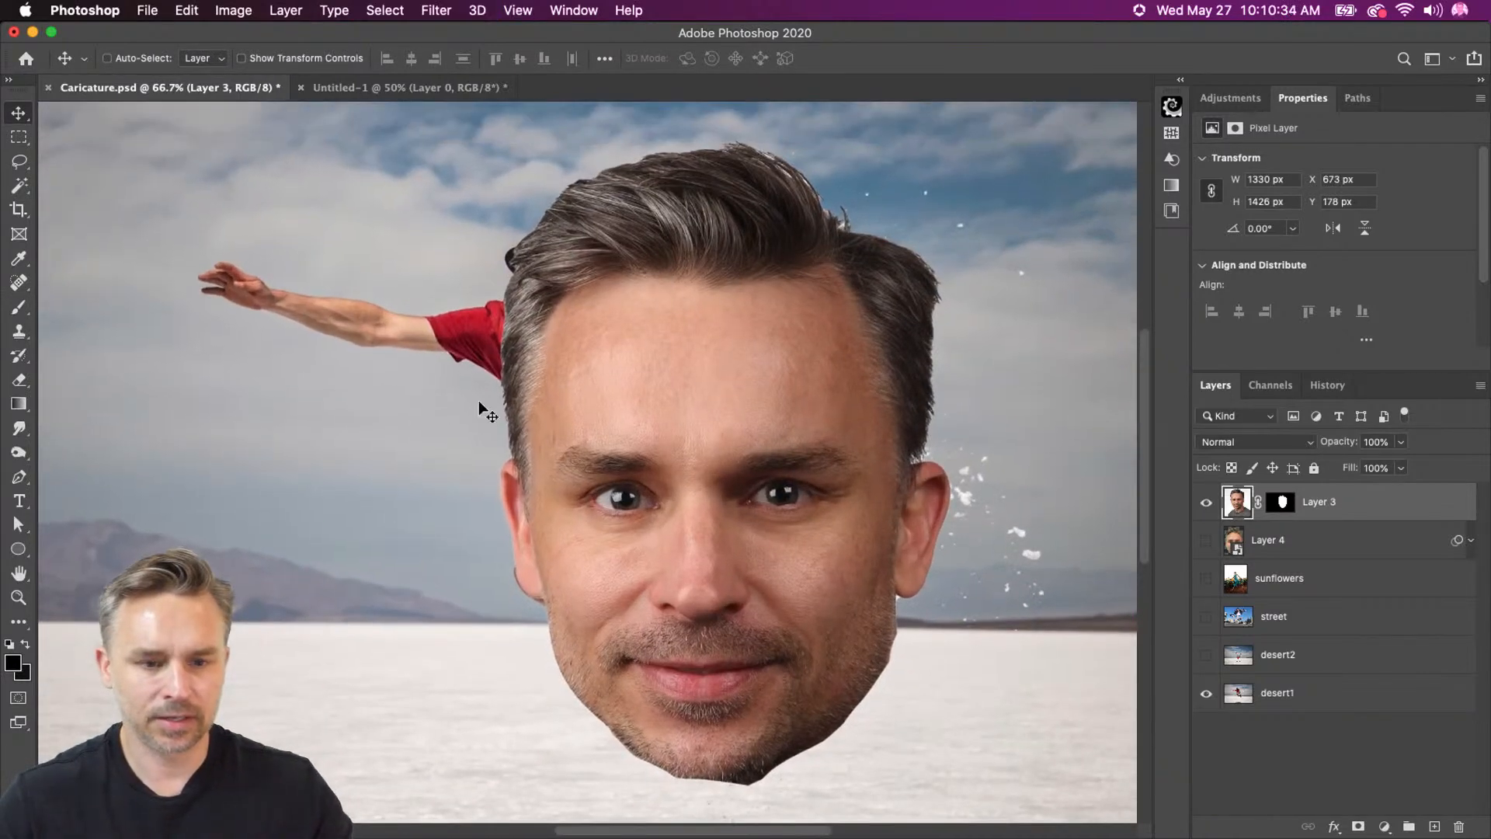
left_click(1205, 502)
left_click(1206, 503)
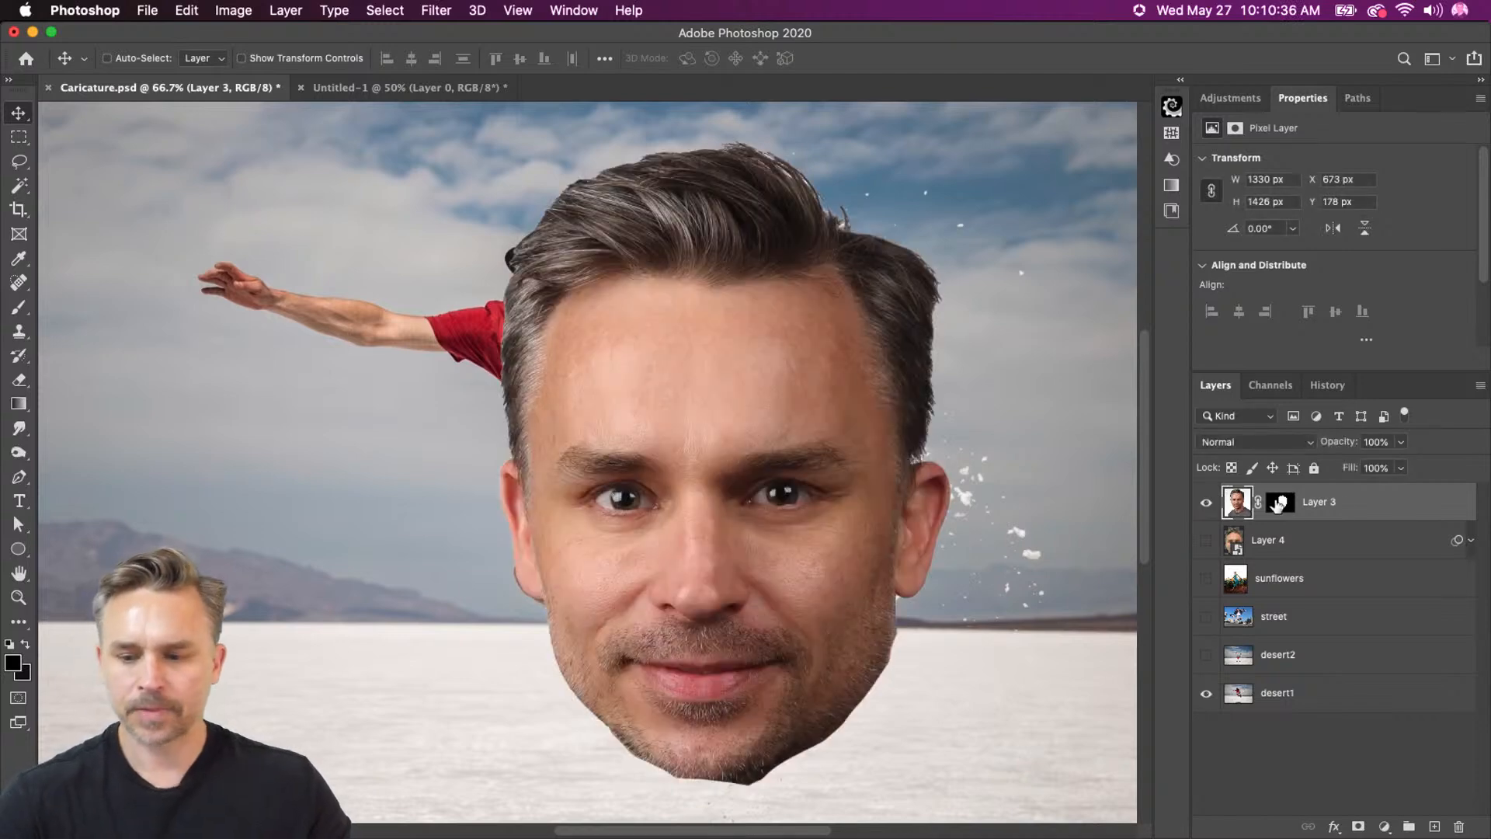
right_click(1342, 505)
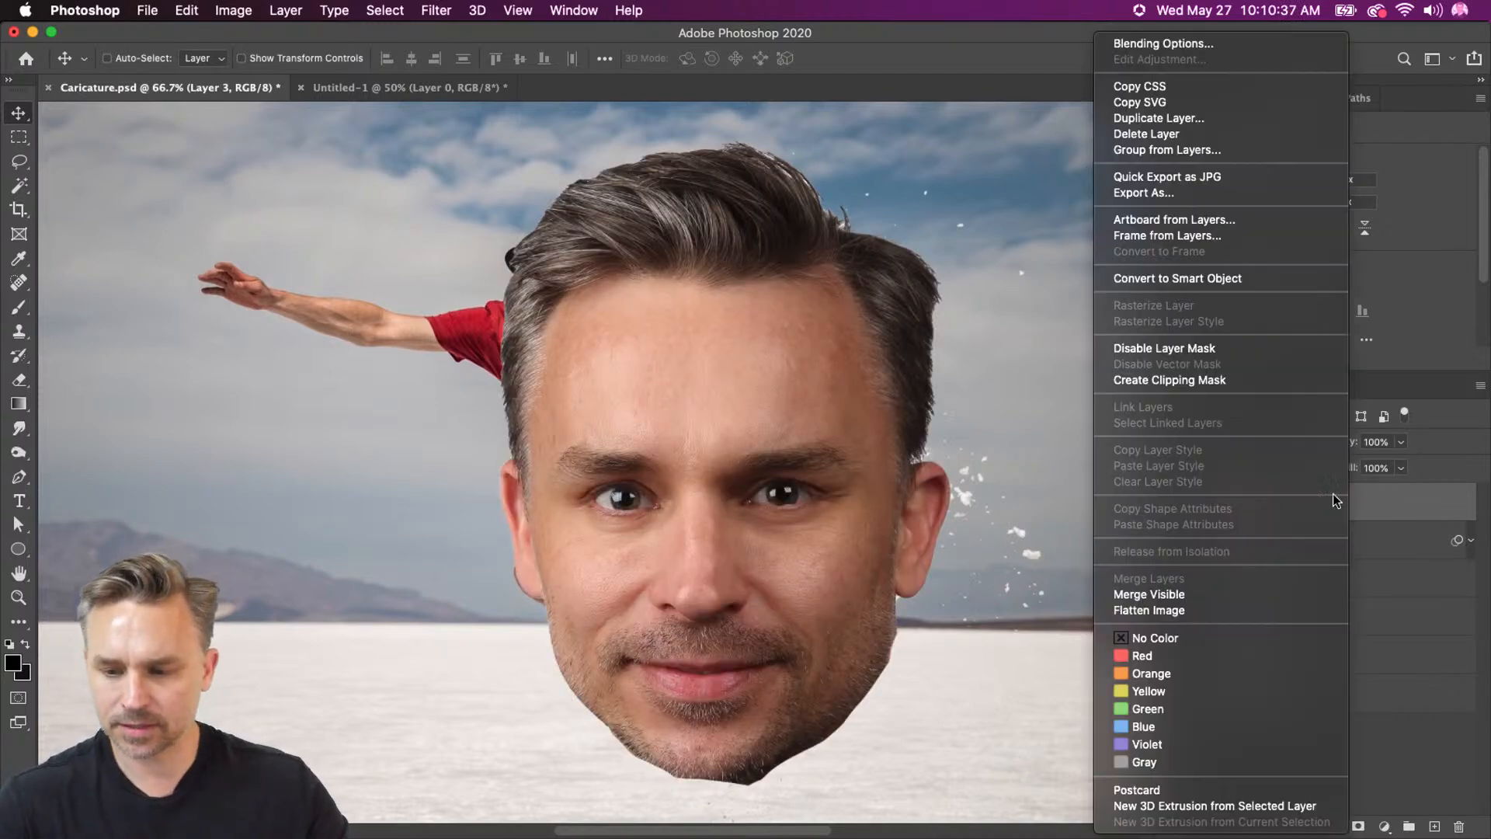
left_click(1141, 277)
Scale the Layer 3 head to 36.84% over the jumping man's head and rotate it about 22° clockwise.
key("super+t")
left_click_drag(945, 146, 536, 213)
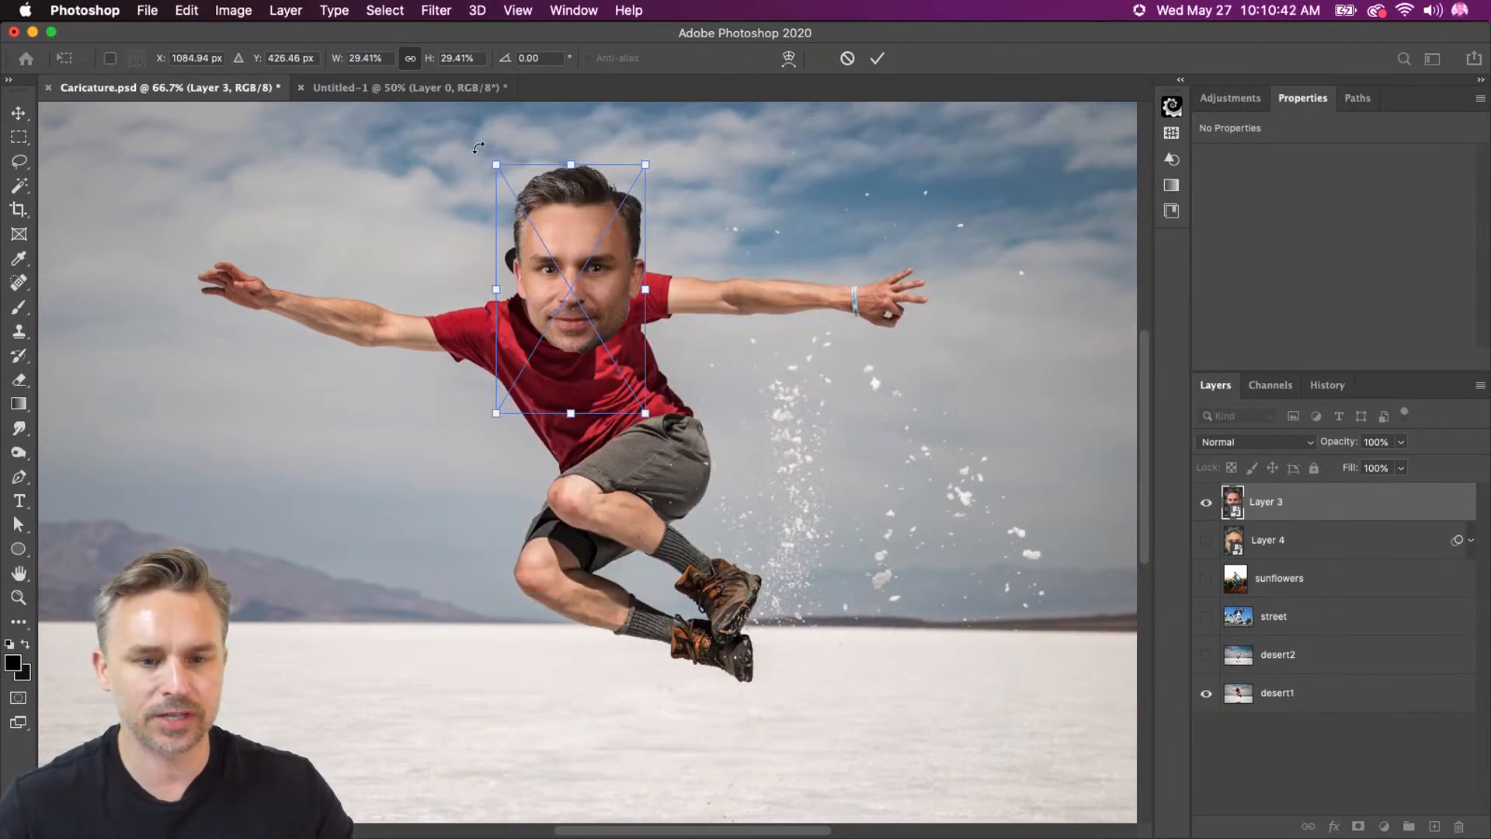
left_click_drag(497, 164, 459, 104)
left_click_drag(424, 405, 361, 357)
key("Return")
key("super+t")
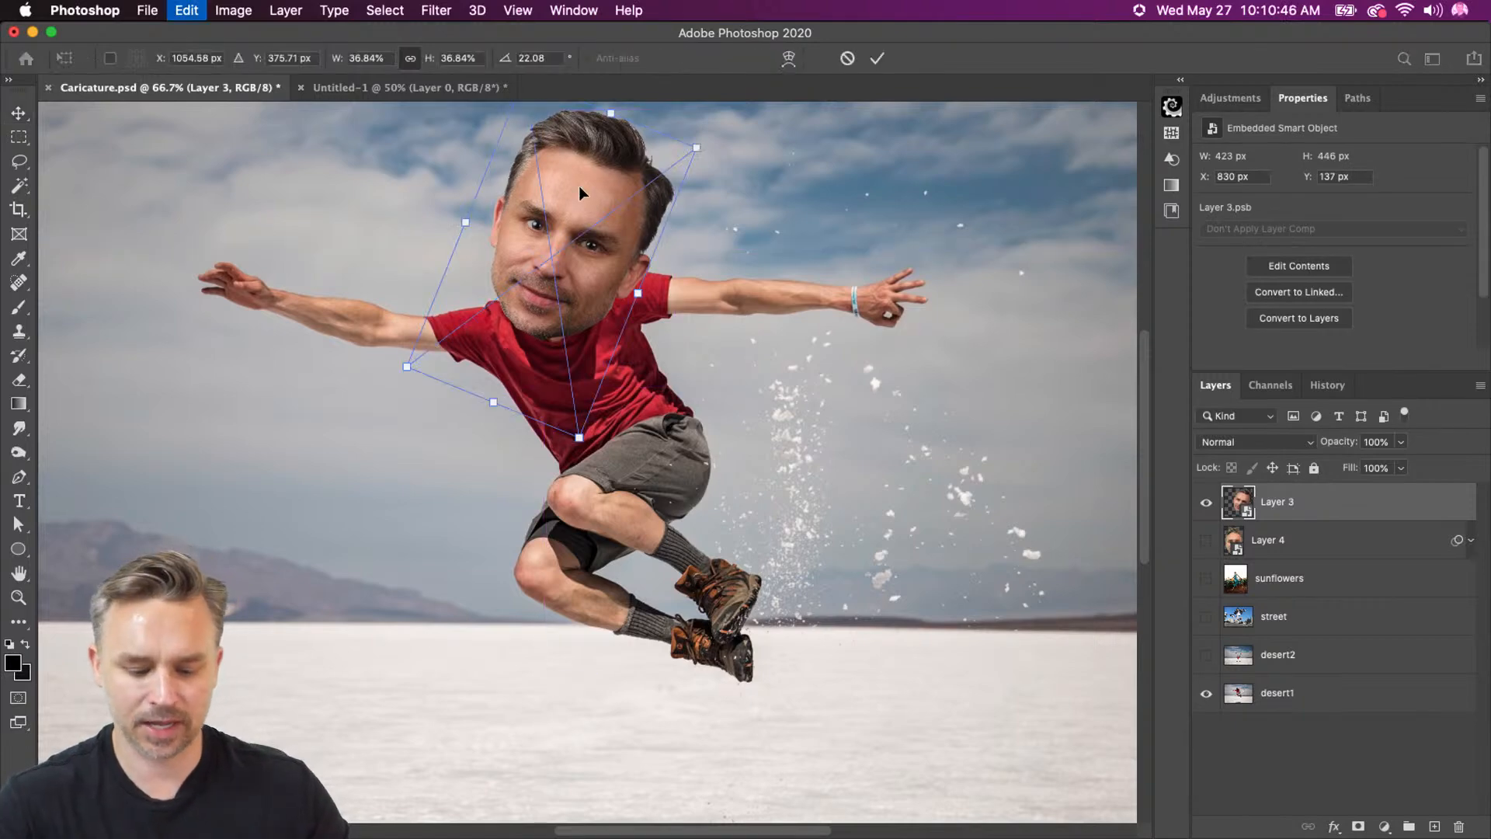
right_click(563, 192)
key("Escape")
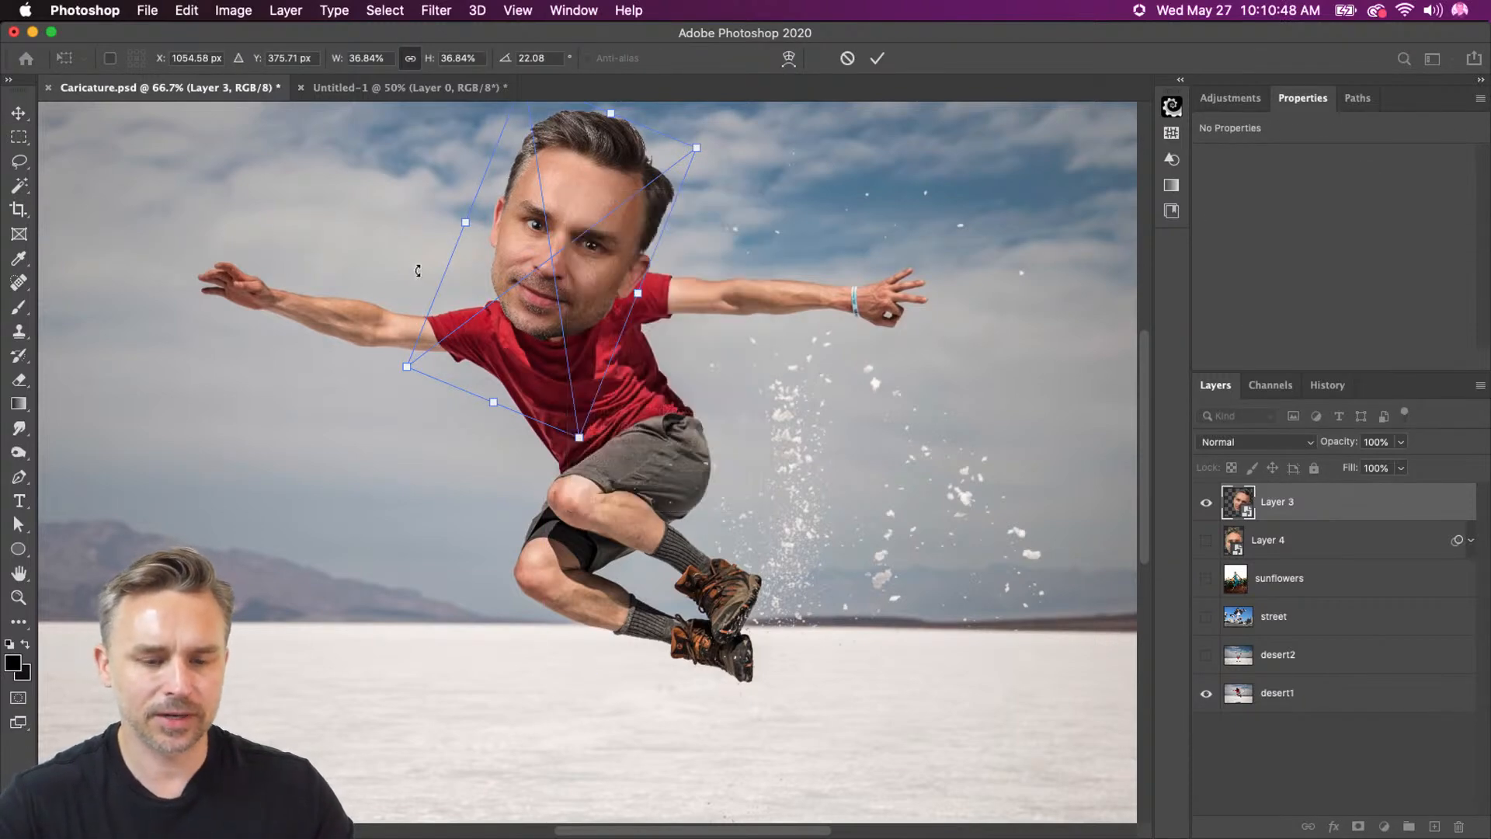
key("Escape")
Show the desert2 layer and move the Layer 3 head down onto the handstand man's upper body.
left_click_drag(640, 309, 650, 355)
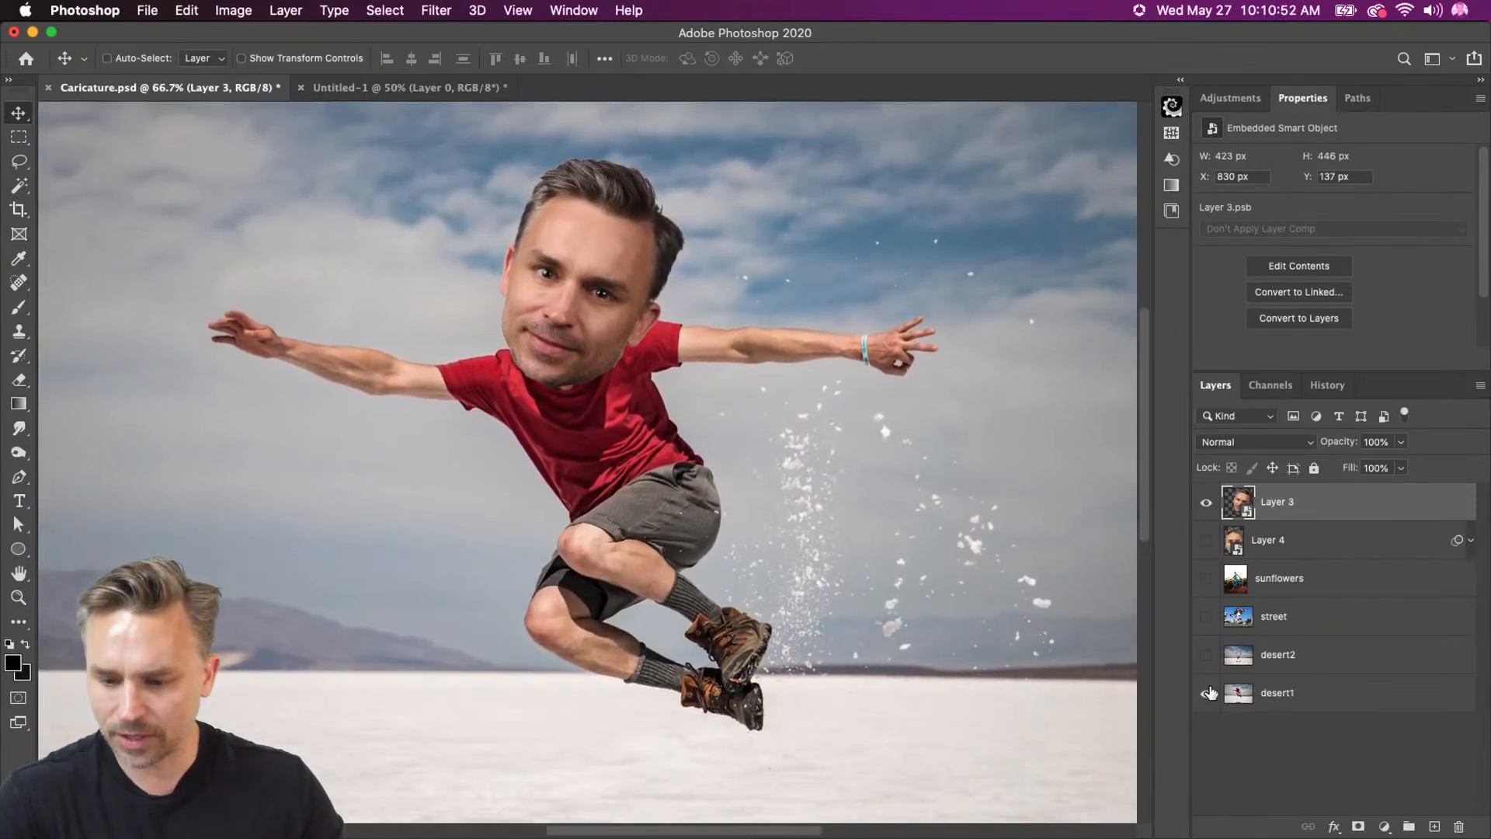
left_click(1206, 655)
left_click(1258, 667)
left_click_drag(479, 592, 476, 429)
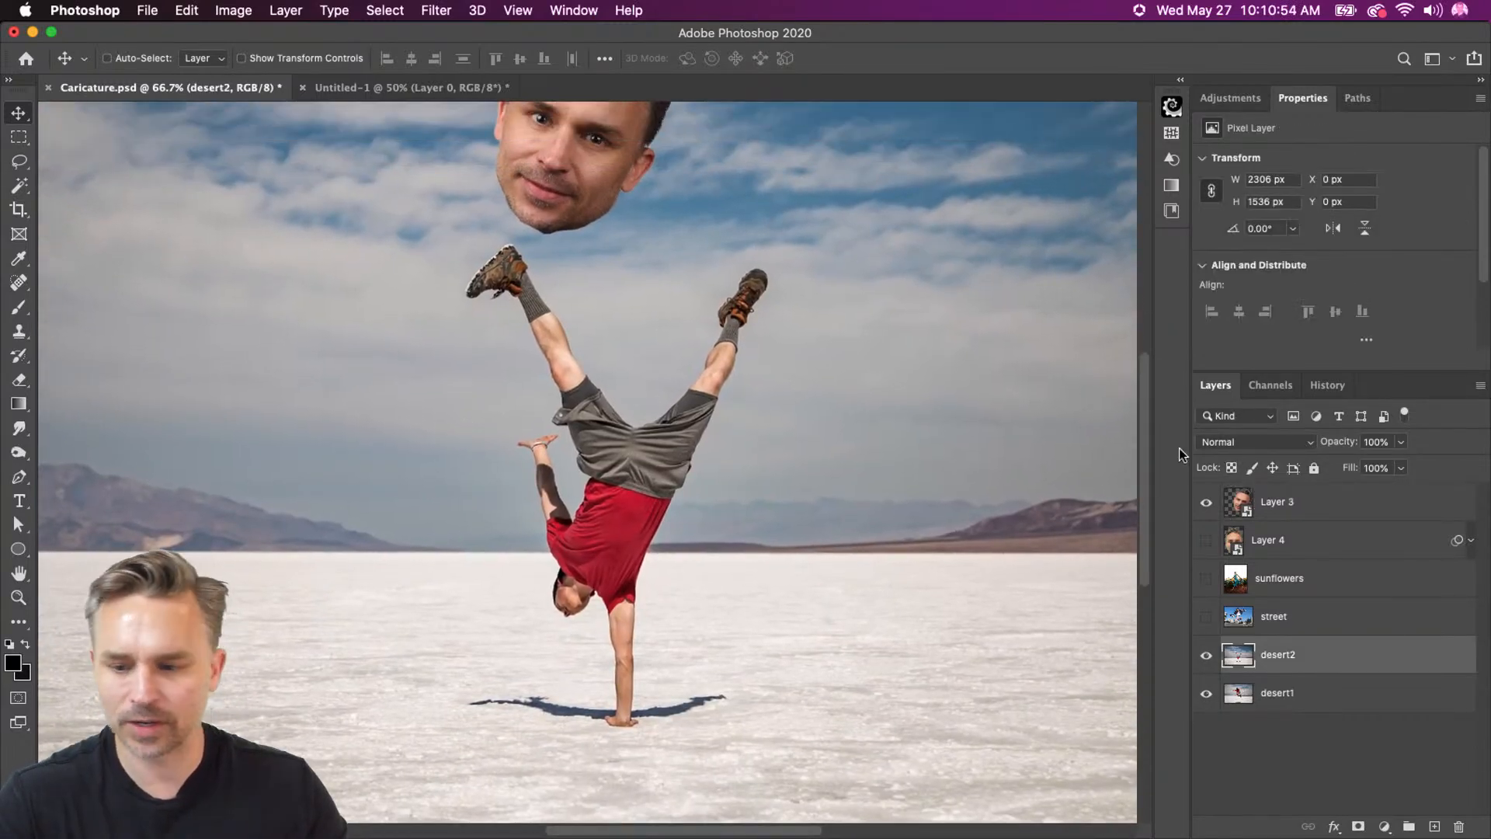
left_click(1276, 500)
left_click_drag(590, 193, 568, 615)
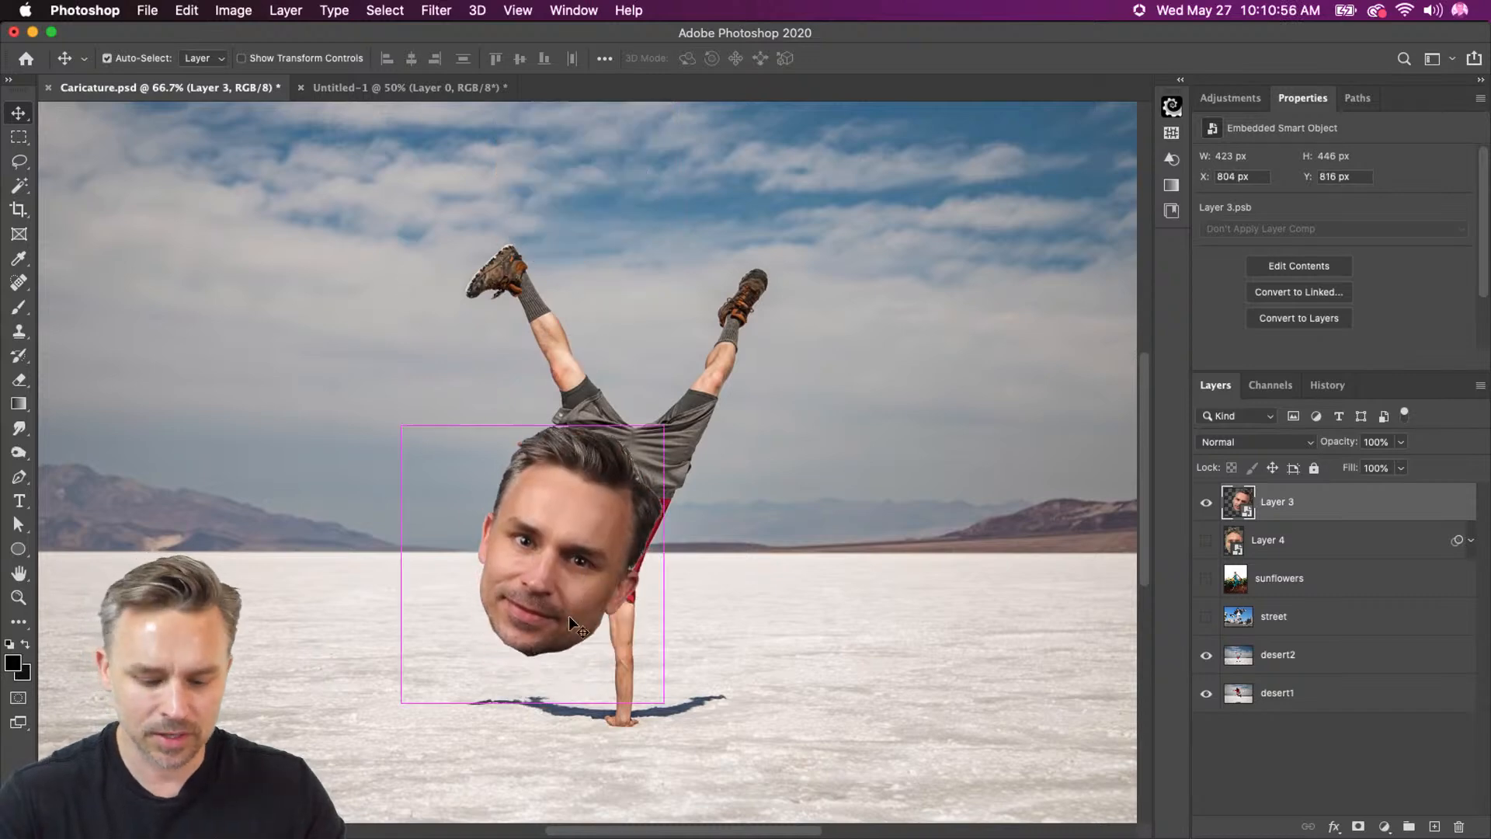
Rotate the Layer 3 head to about -140°, scale it to 28.84%, and place it over the handstand man's head.
key("cmd+t")
left_click_drag(432, 292, 544, 788)
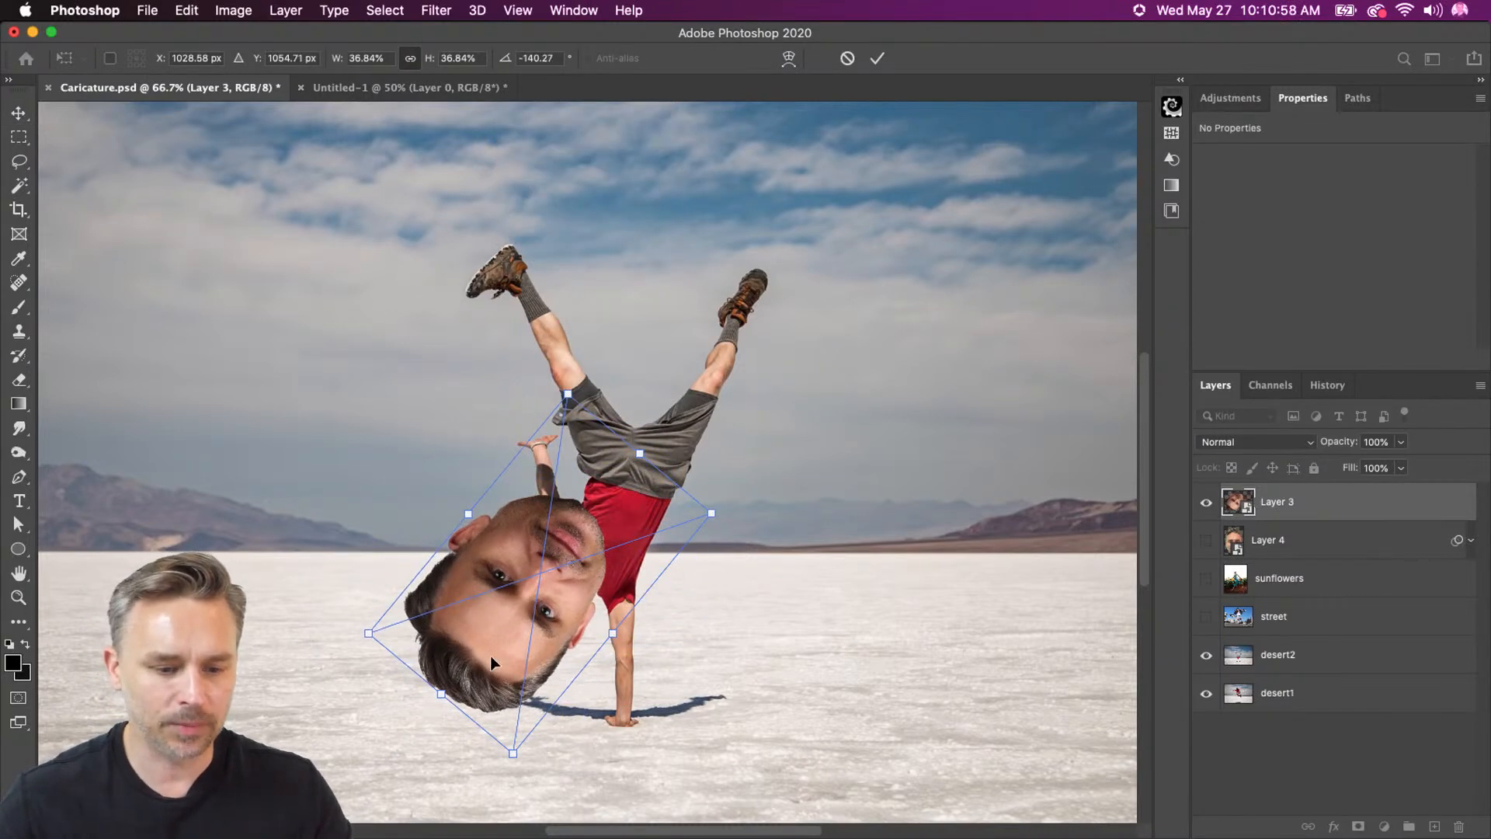
left_click_drag(490, 654, 511, 669)
left_click_drag(395, 650, 482, 673)
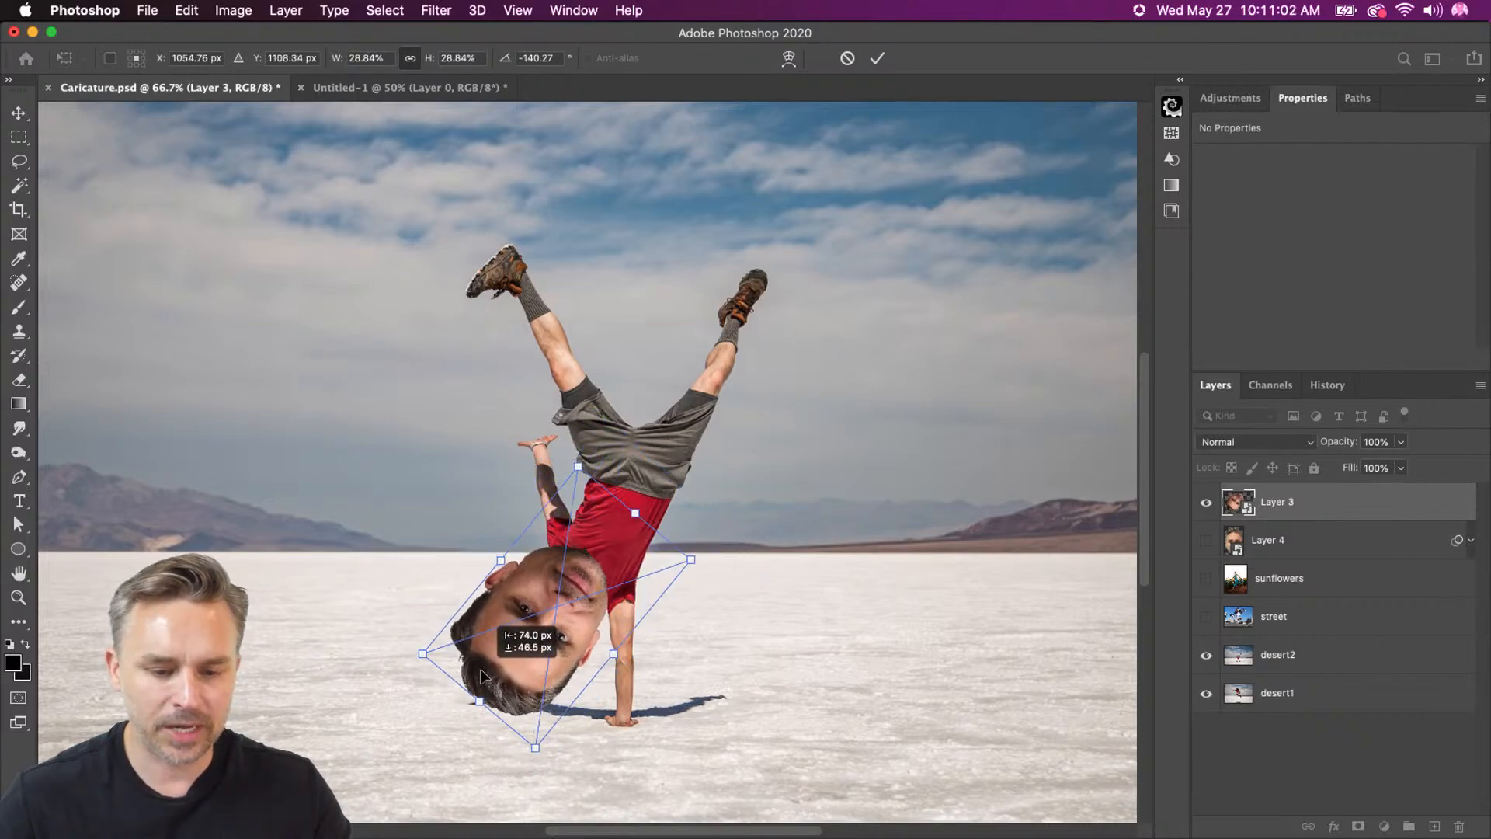
key("Return")
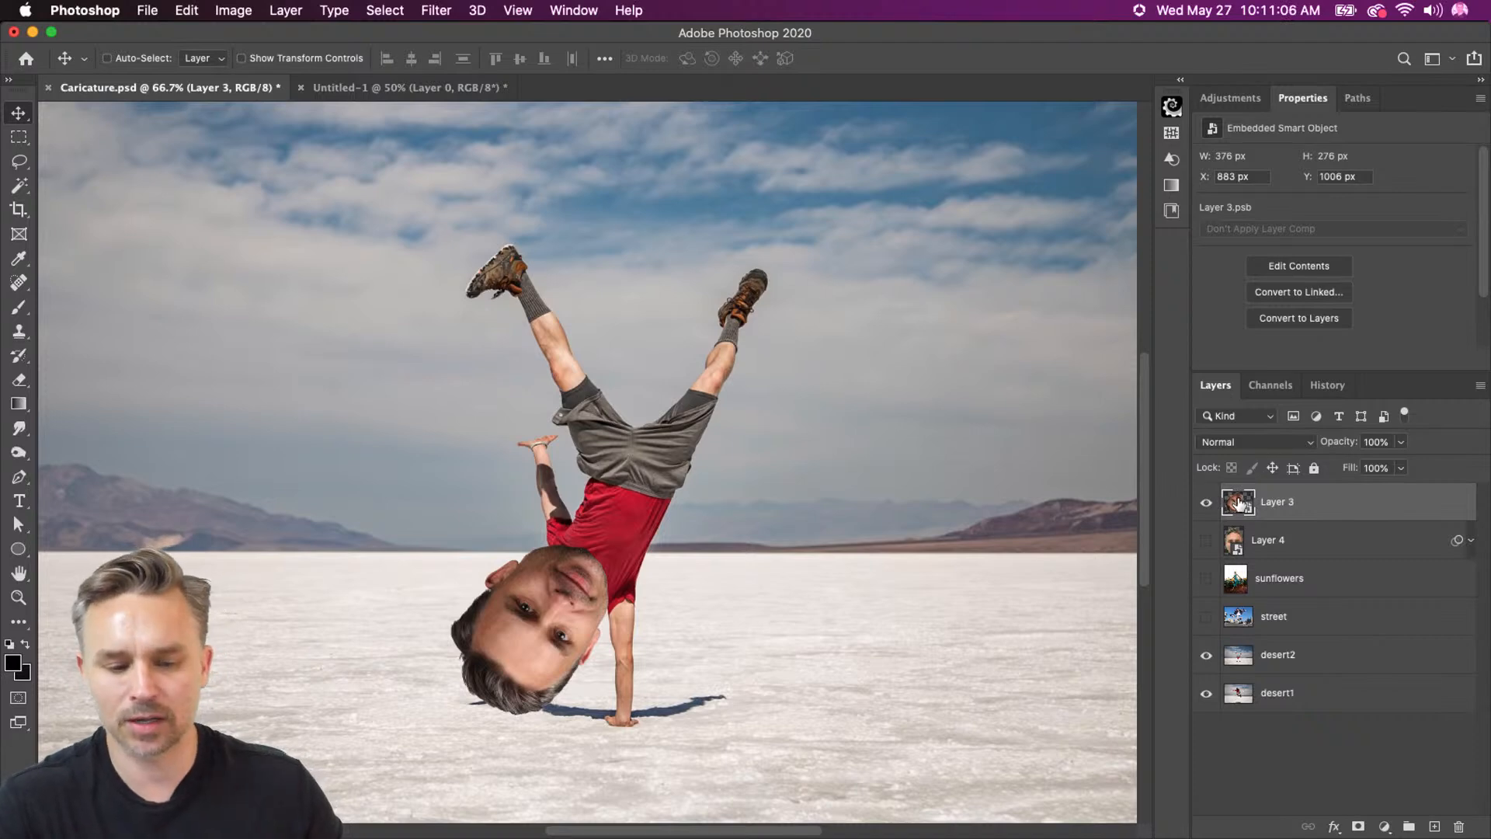
Enlarge the Layer 3 head to 58.16%, rotate it nearly upright, and hide the desert2 layer.
key("super+t")
left_click_drag(536, 621, 518, 472)
left_click_drag(366, 447, 885, 185)
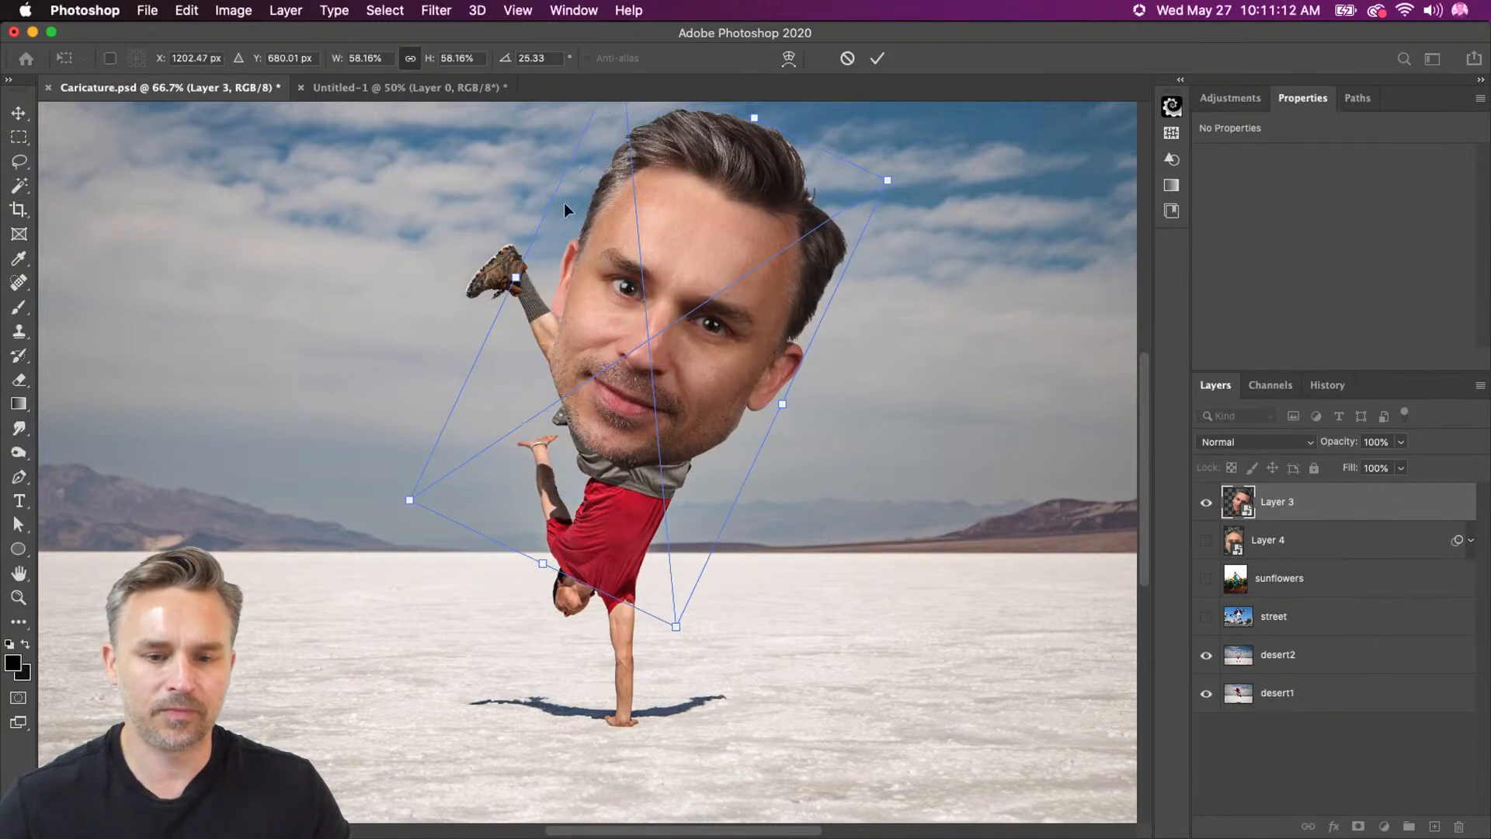
left_click_drag(554, 194, 587, 316)
left_click_drag(596, 162, 498, 208)
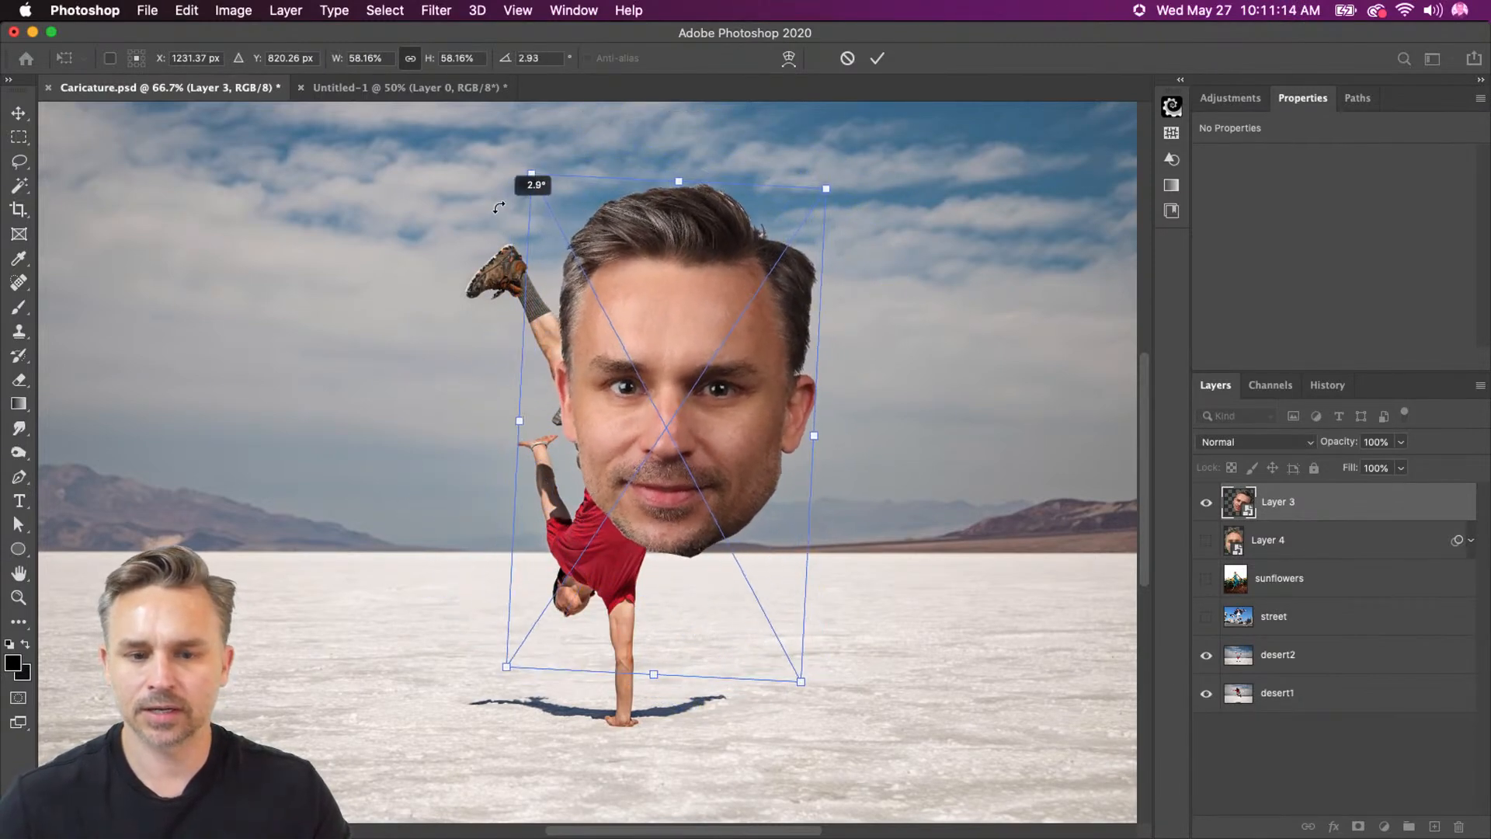
key("Return")
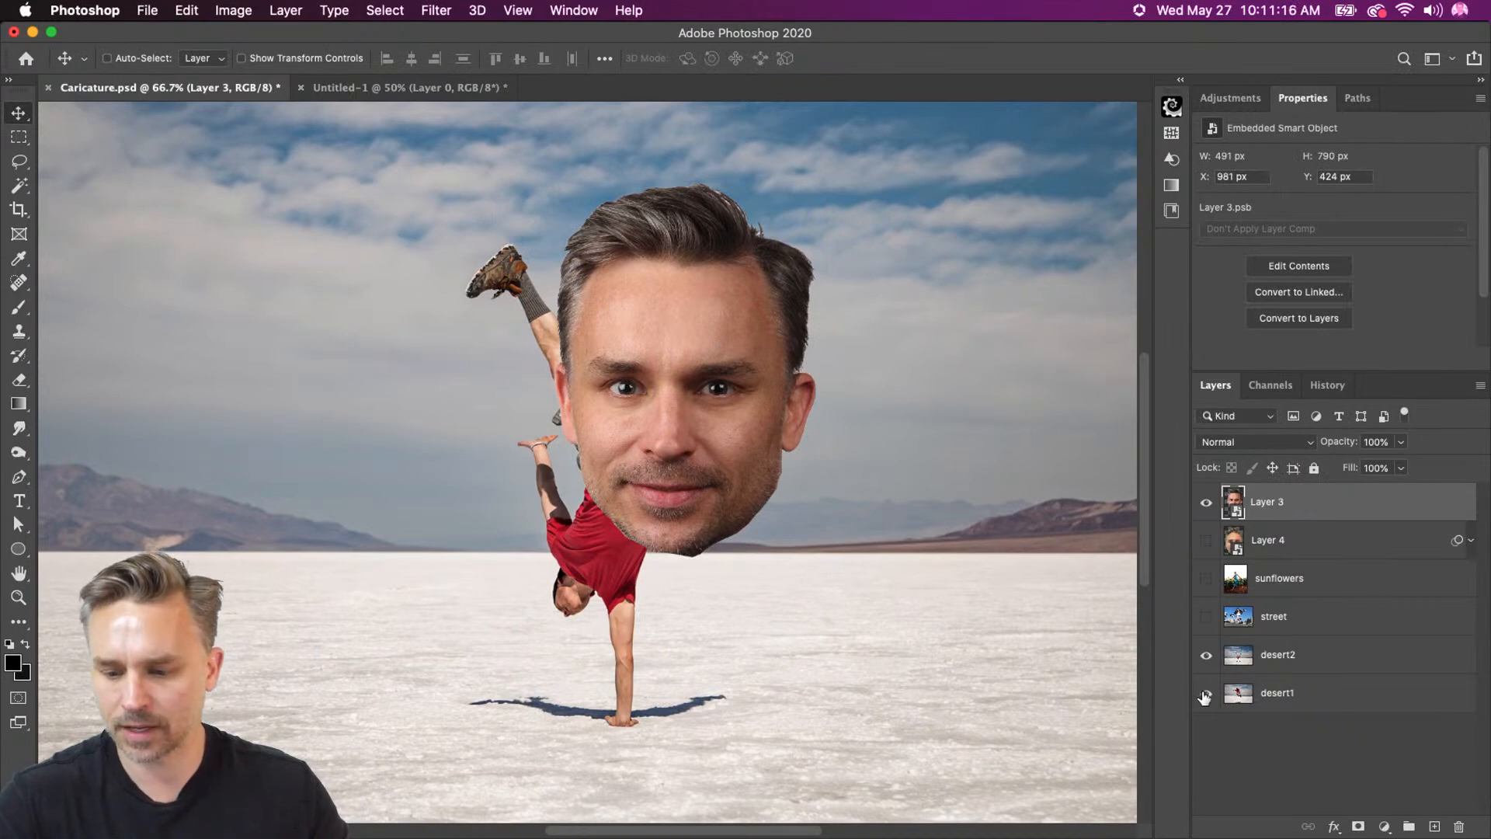
left_click(1208, 659)
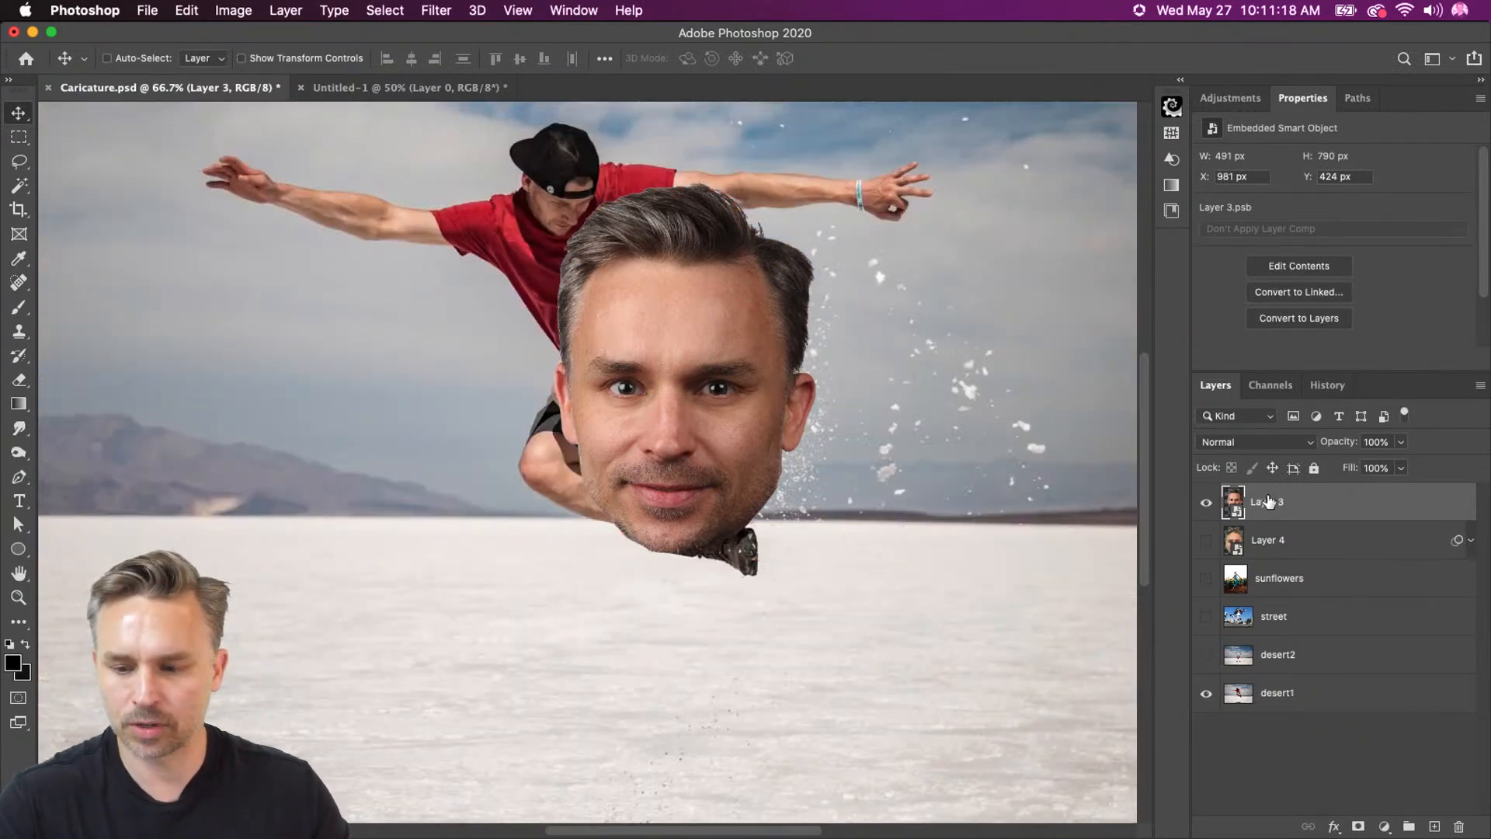
Move the Layer 3 head over the jumping man's head and scale it down to about 345 × 555 px.
scroll(256, 237, "up", 5)
left_click_drag(779, 516, 521, 349)
key("super+plus")
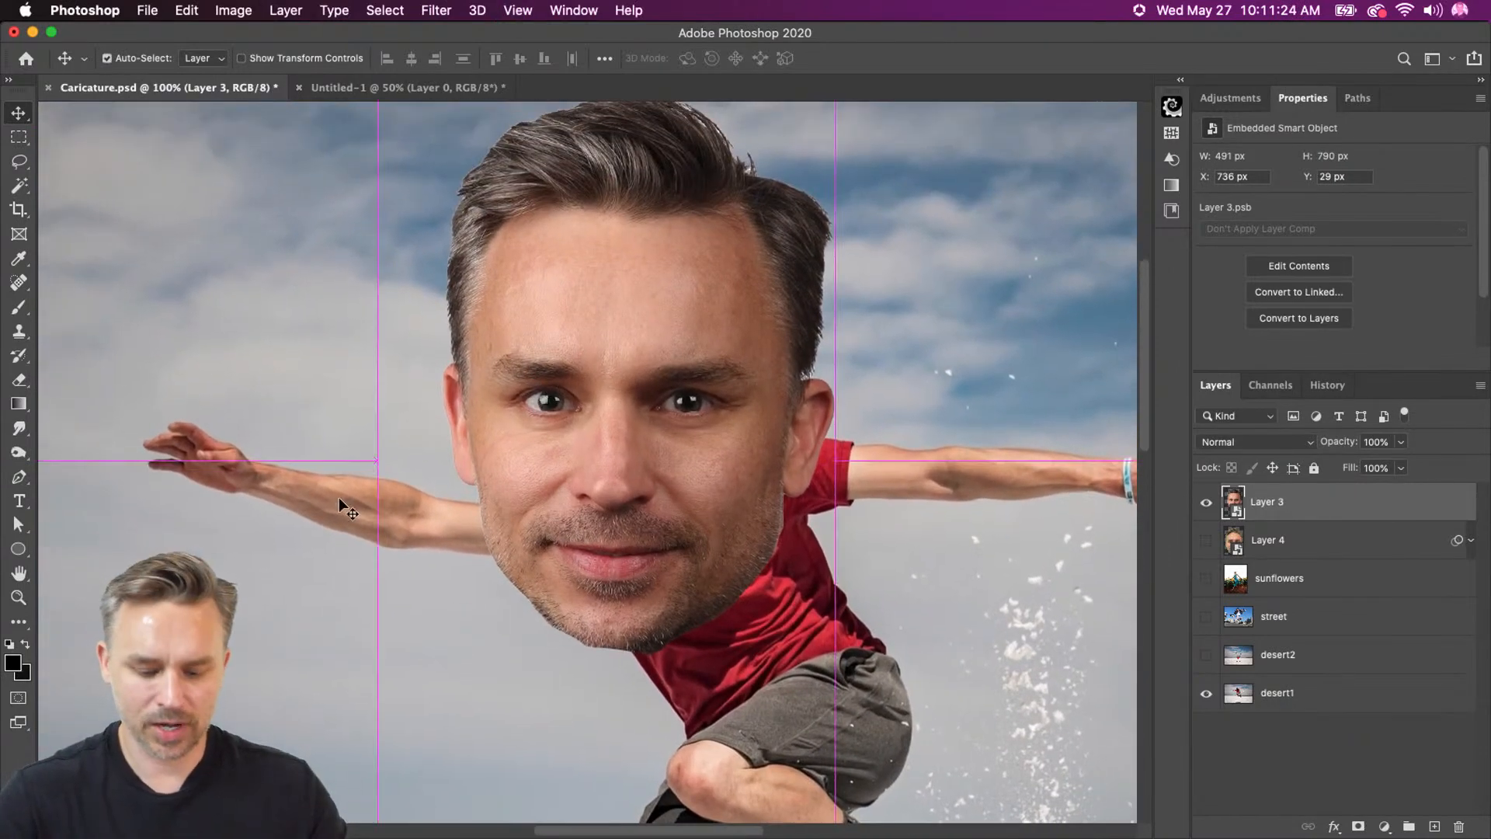
key("super+t")
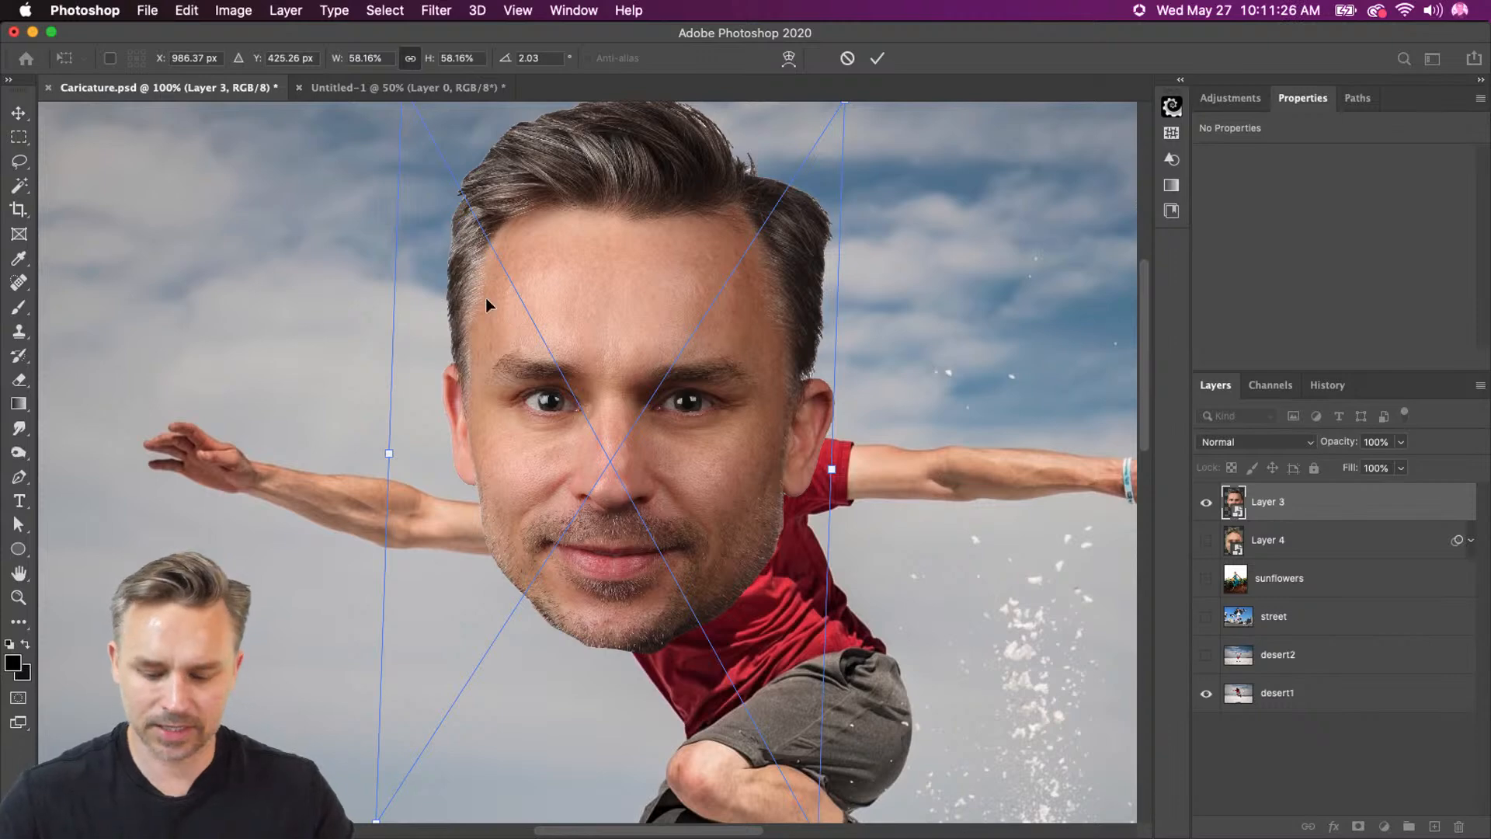
key("super+minus")
left_click_drag(457, 211, 515, 405)
left_click_drag(620, 445, 605, 358)
key("Return")
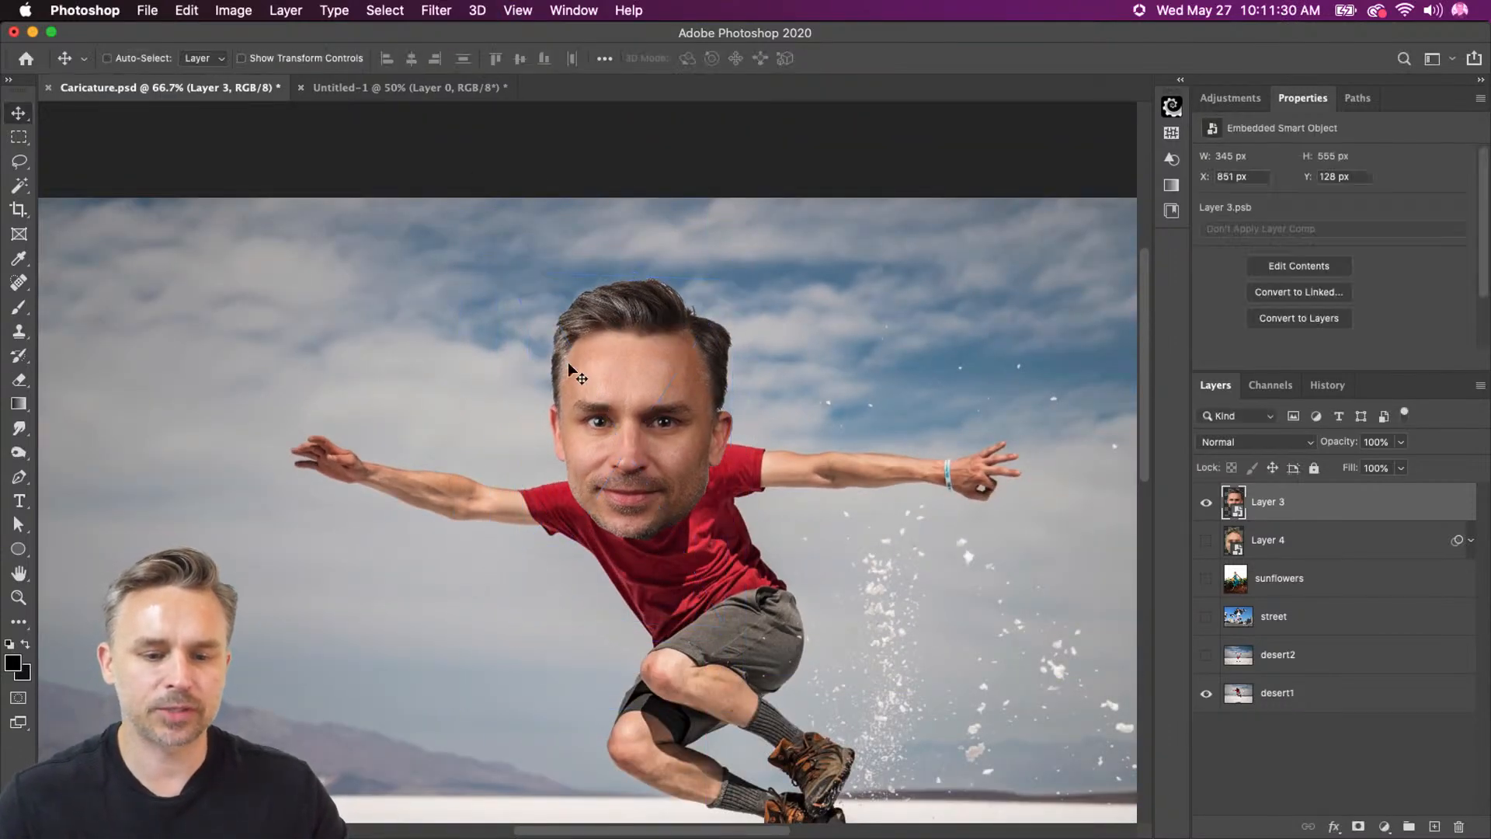
Scale the Layer 3 head down to 32.84% with Free Transform and tilt it slightly clockwise.
left_click(186, 10)
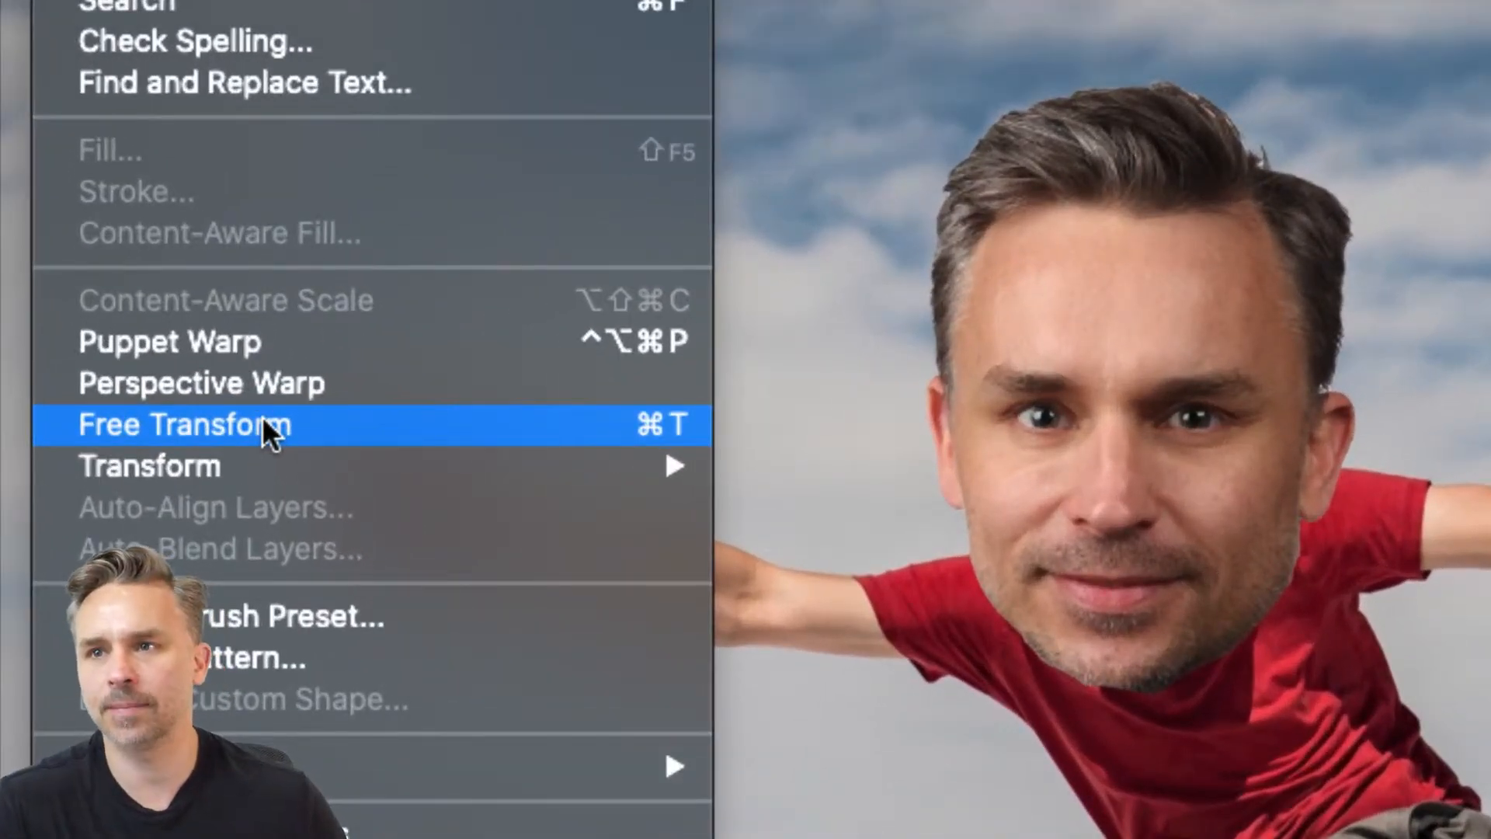
left_click(262, 416)
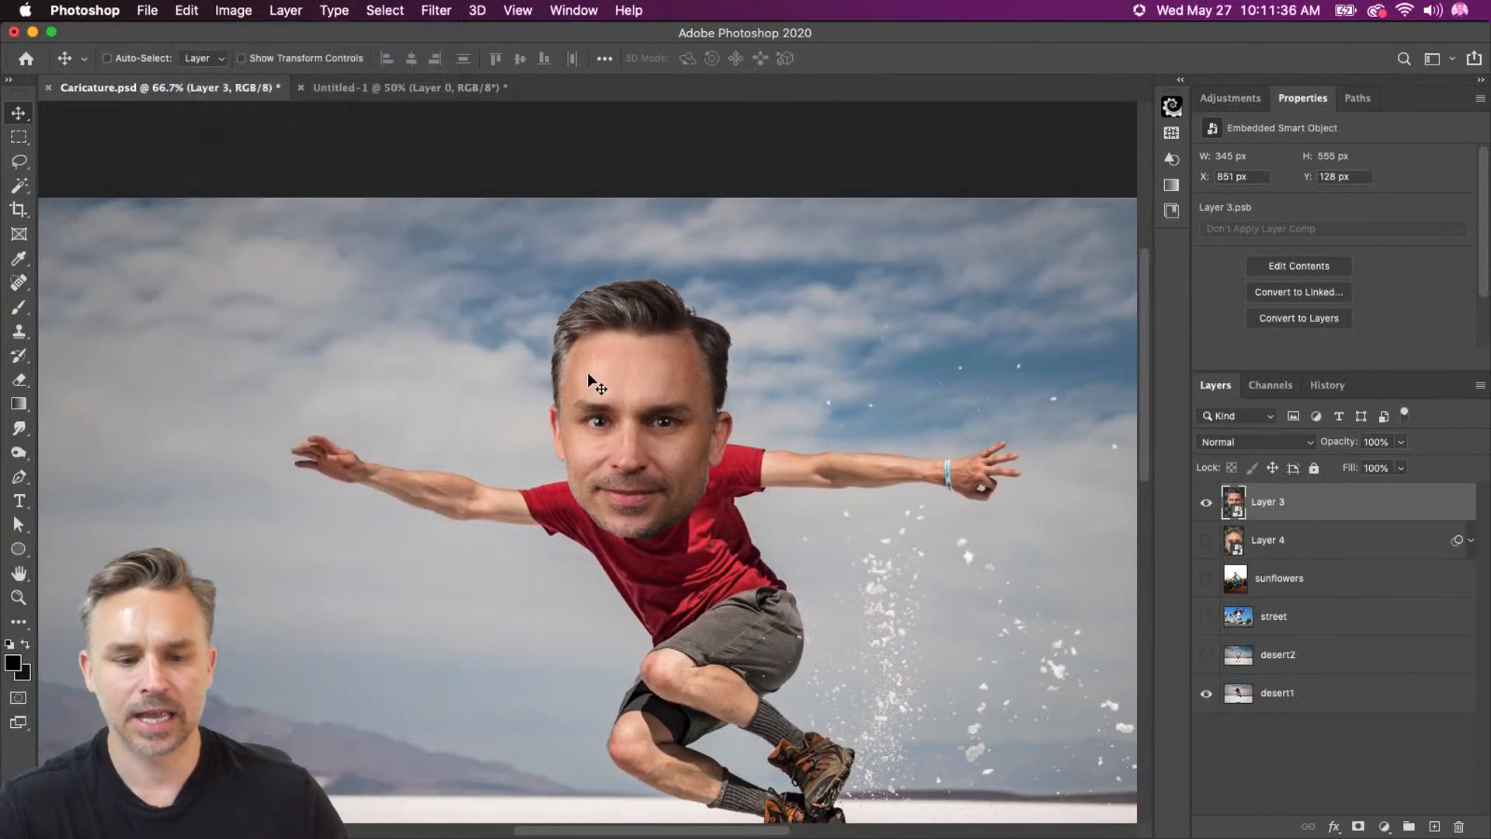
left_click_drag(526, 274, 612, 346)
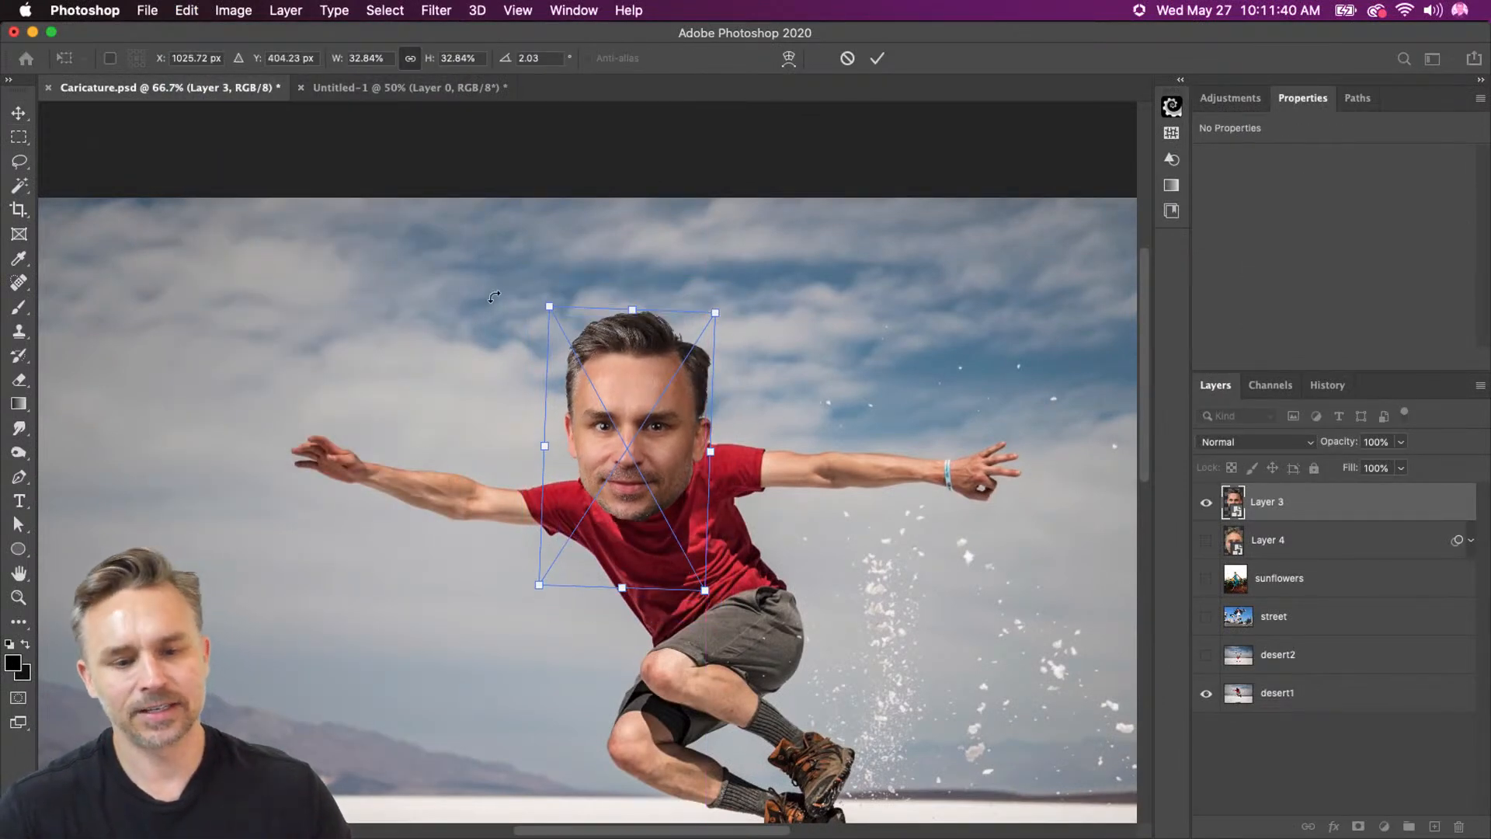
left_click_drag(494, 297, 502, 289)
key("Return")
Open the Liquify filter for the Layer 3 head and turn the backdrop preview on and off.
left_click(385, 10)
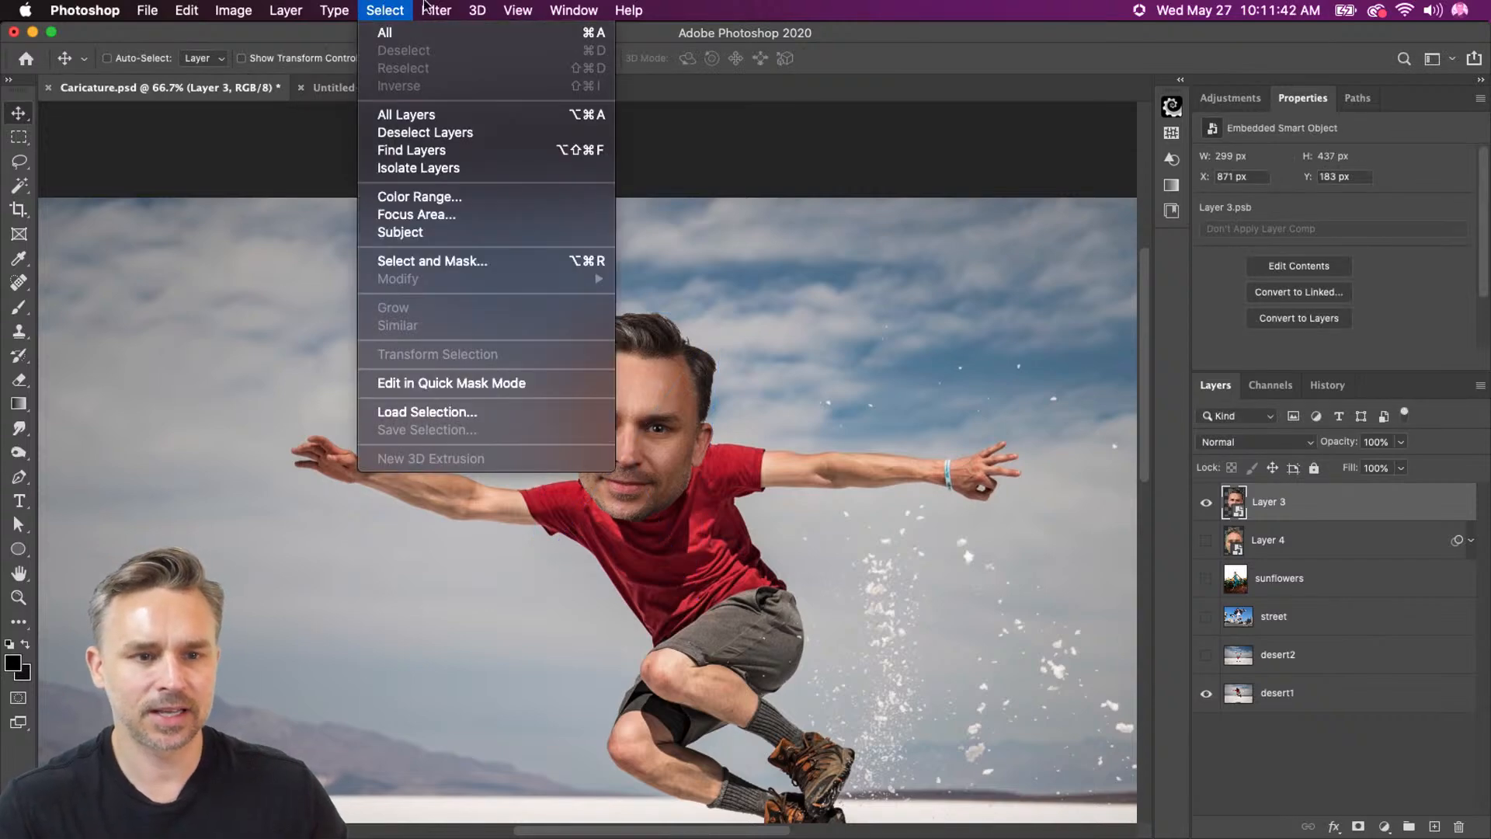
mouse_move(448, 5)
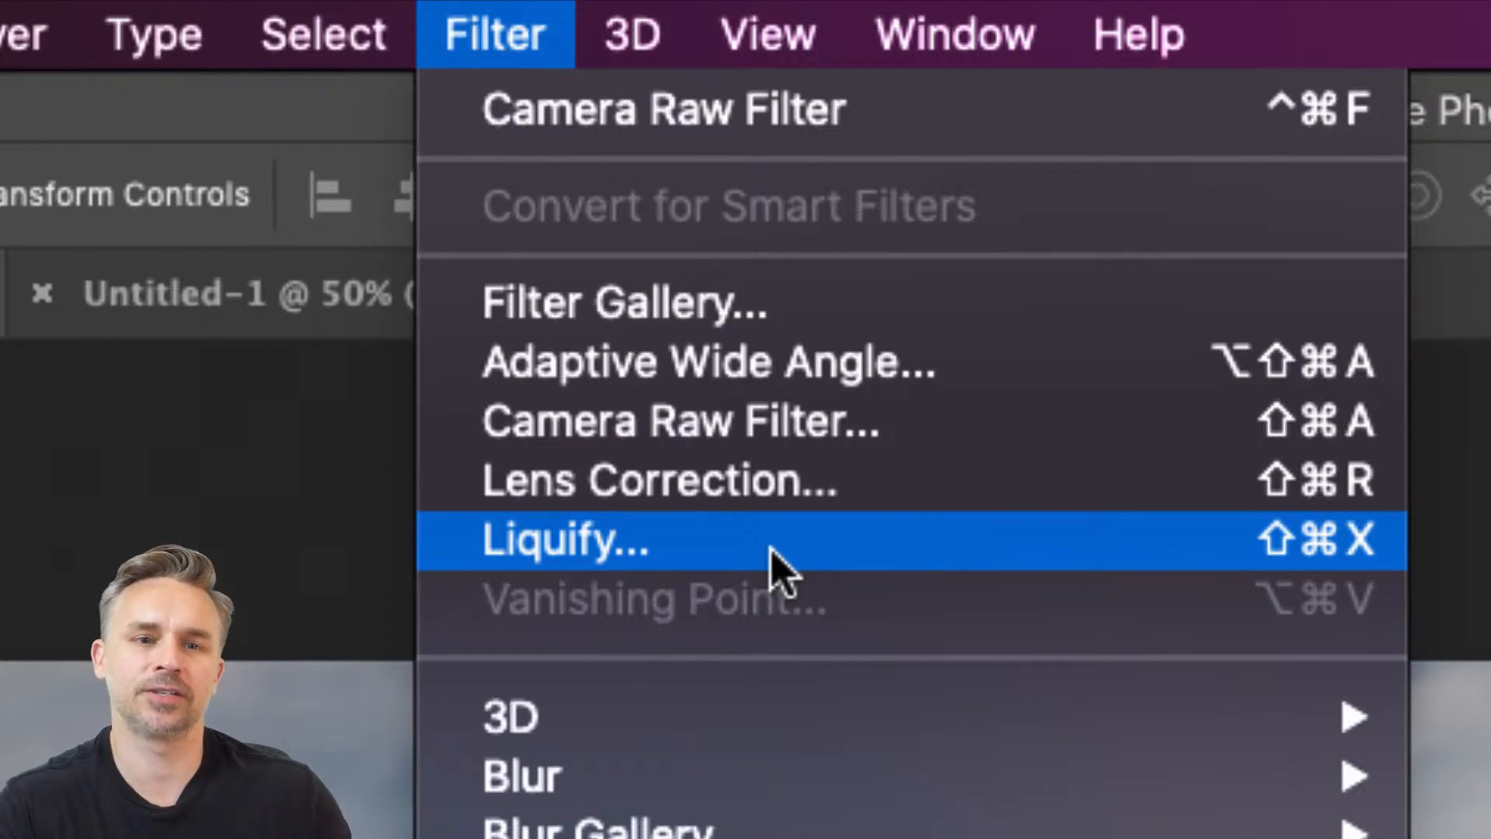
left_click(771, 548)
key("shift+super+x")
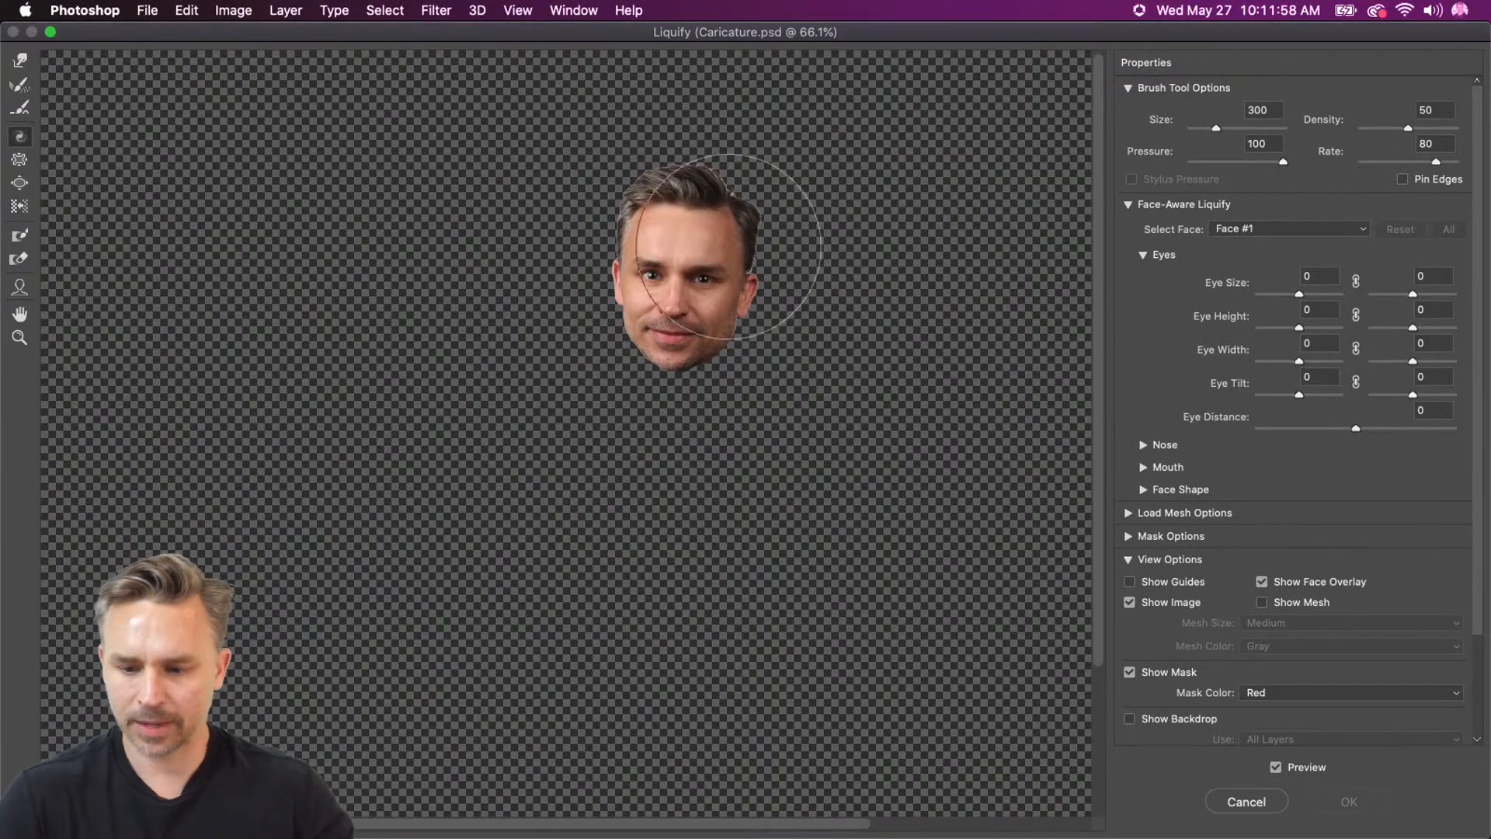
left_click(1128, 719)
left_click(1130, 721)
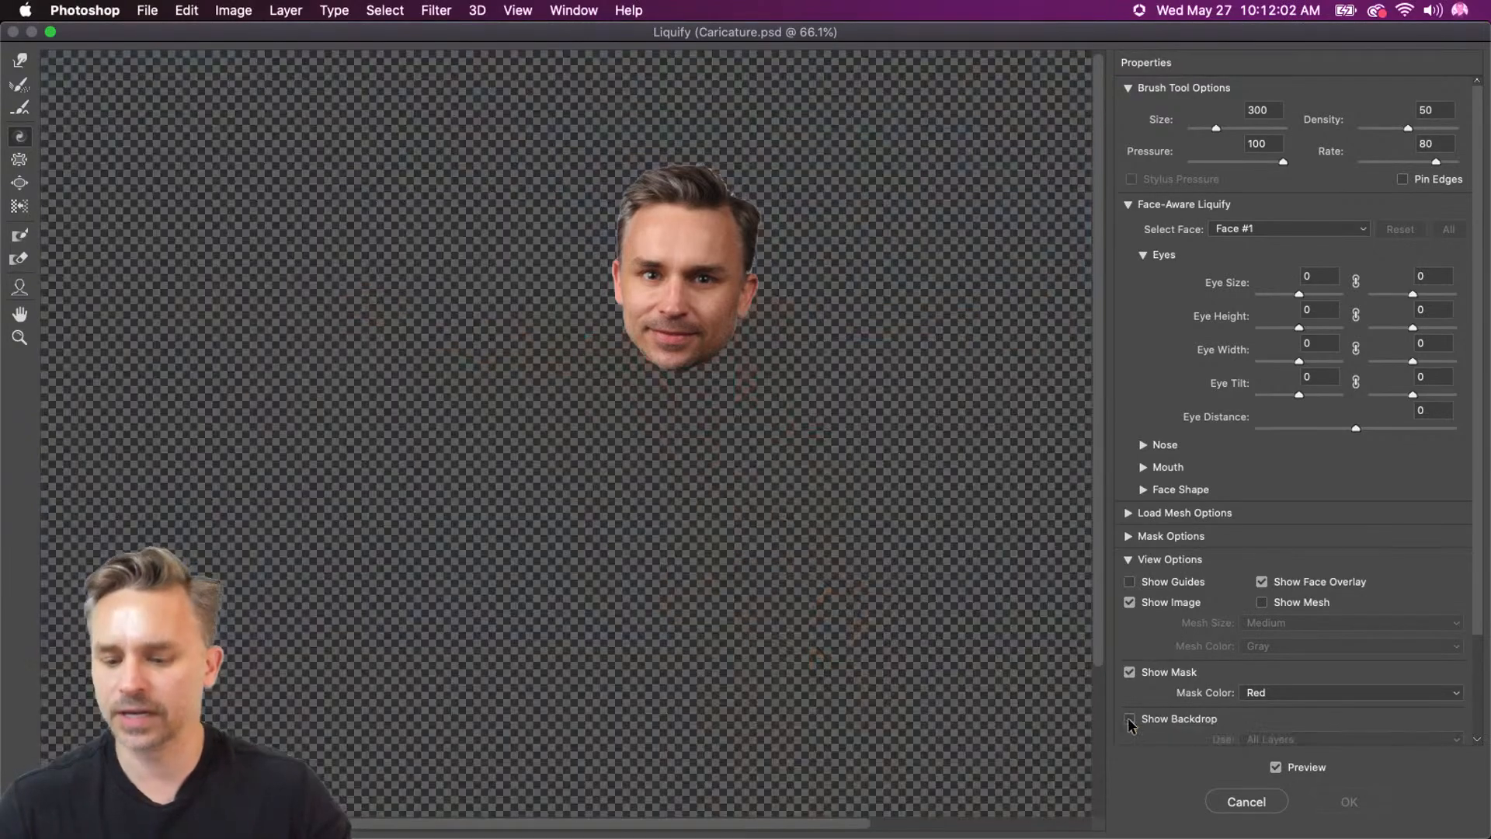
Activate the Forward Warp tool at brush size 200, try pushing the side of the forehead inward, and undo that push.
key("super+equal")
key("super+equal")
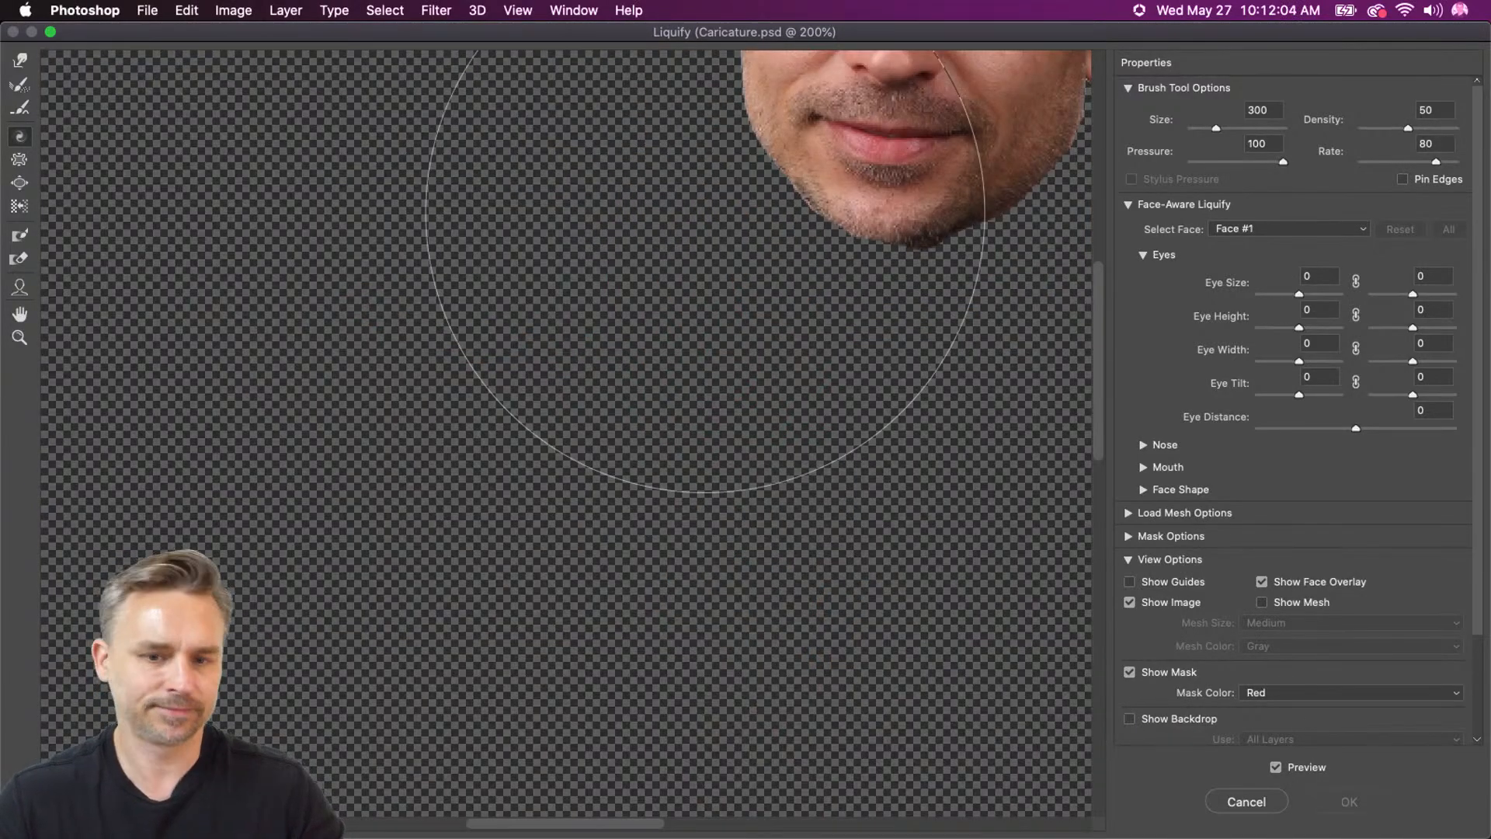
scroll(705, 212, "up", 10)
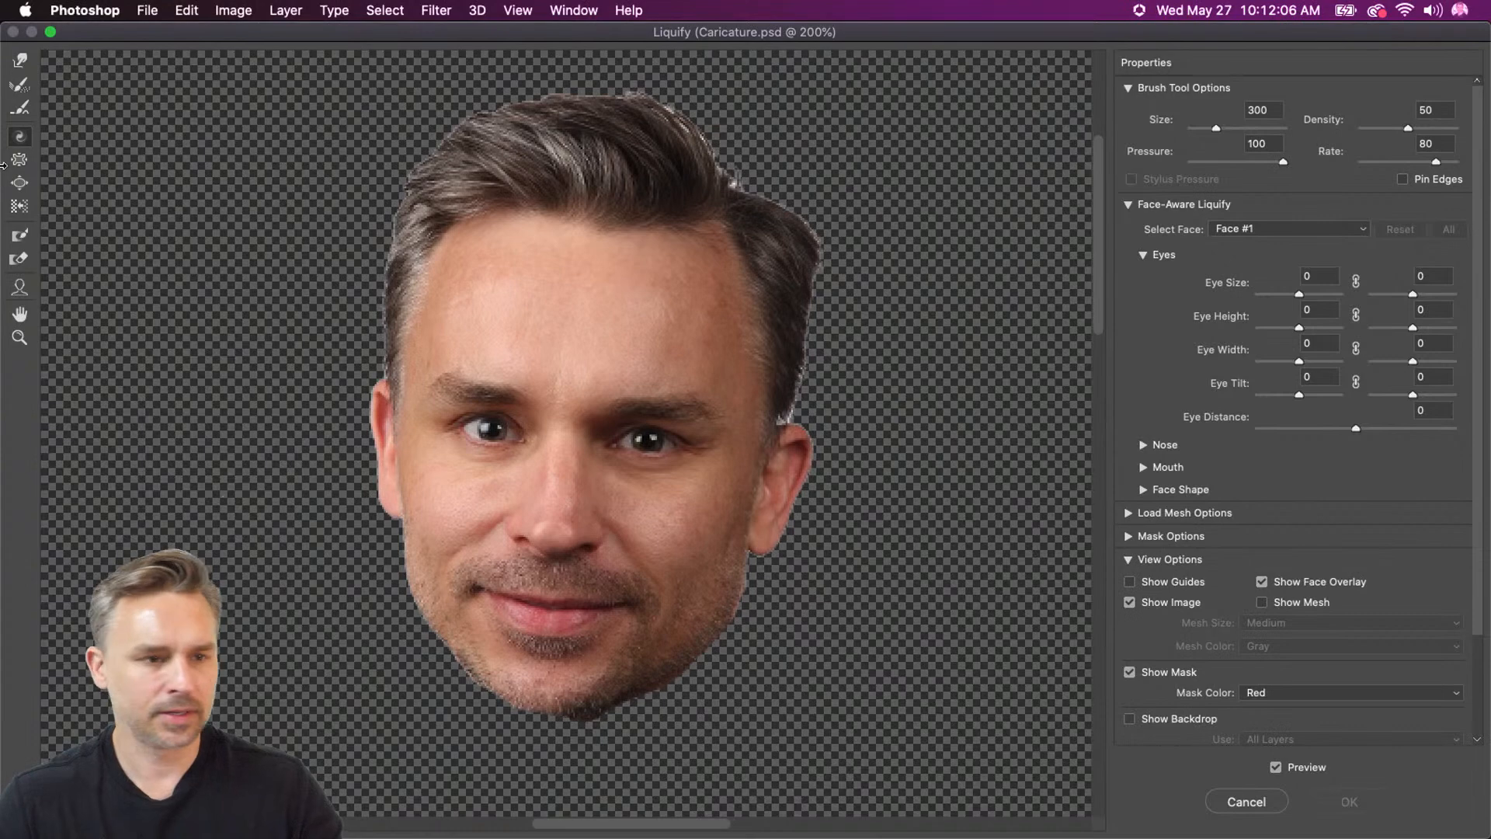
left_click(20, 61)
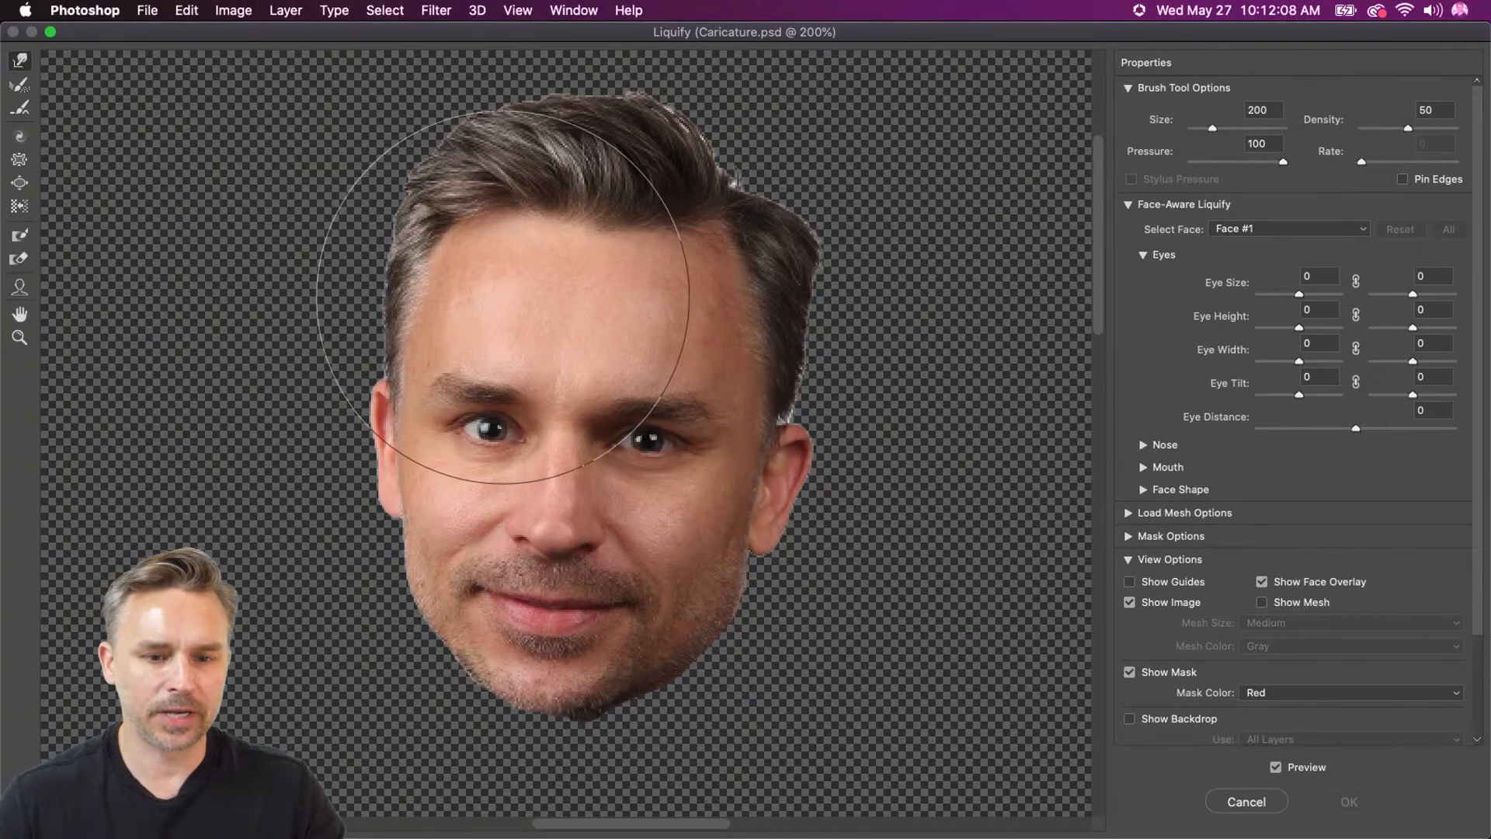
mouse_move(465, 283)
left_mouse_down()
mouse_move(423, 275)
mouse_move(563, 289)
mouse_move(260, 259)
mouse_move(519, 283)
mouse_move(503, 281)
left_mouse_up()
key("super+z")
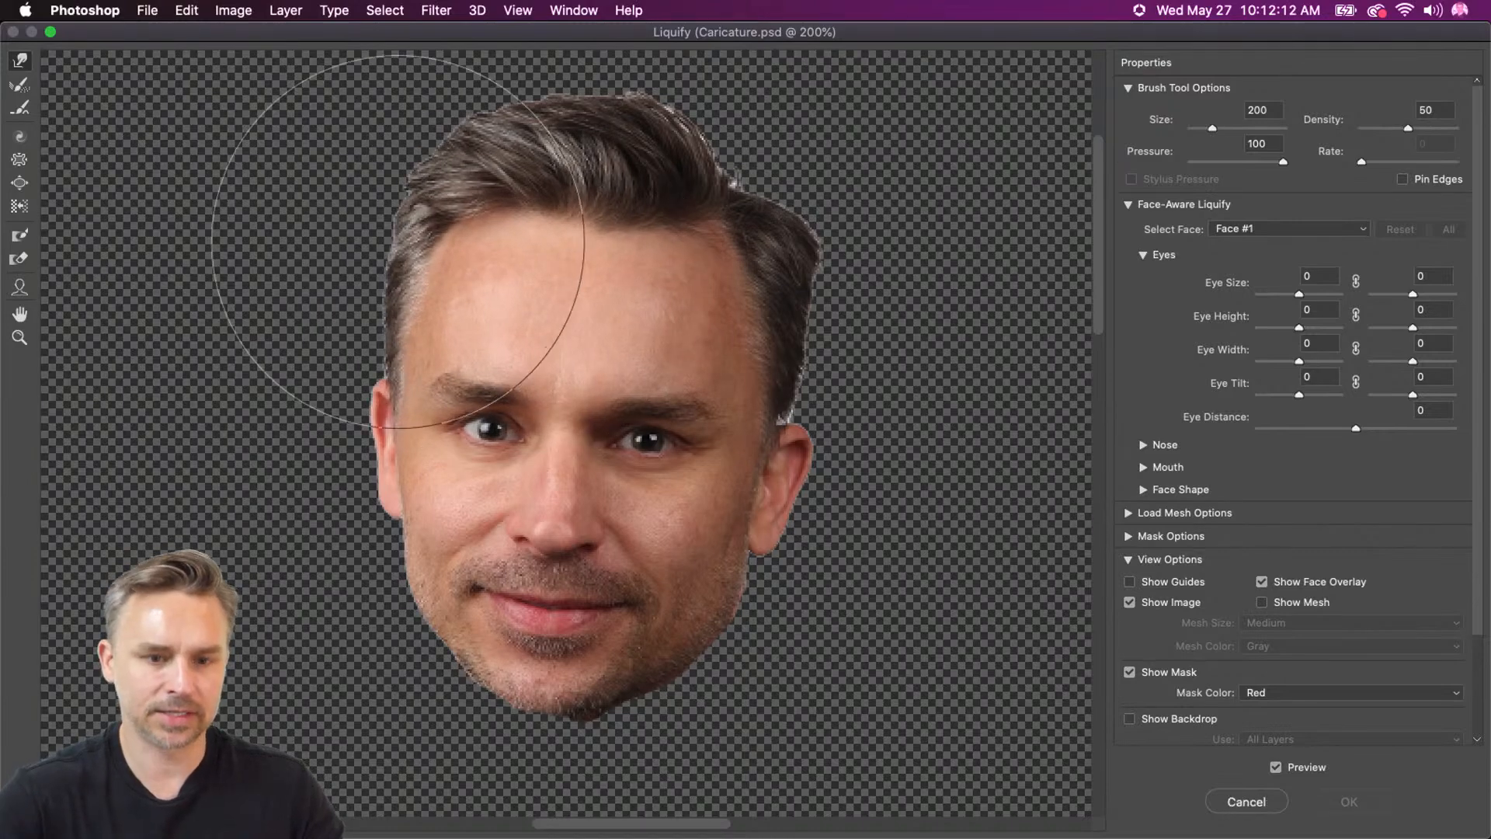
mouse_move(235, 365)
left_mouse_down()
mouse_move(372, 356)
mouse_move(168, 263)
mouse_move(233, 270)
left_mouse_up()
key("super+plus")
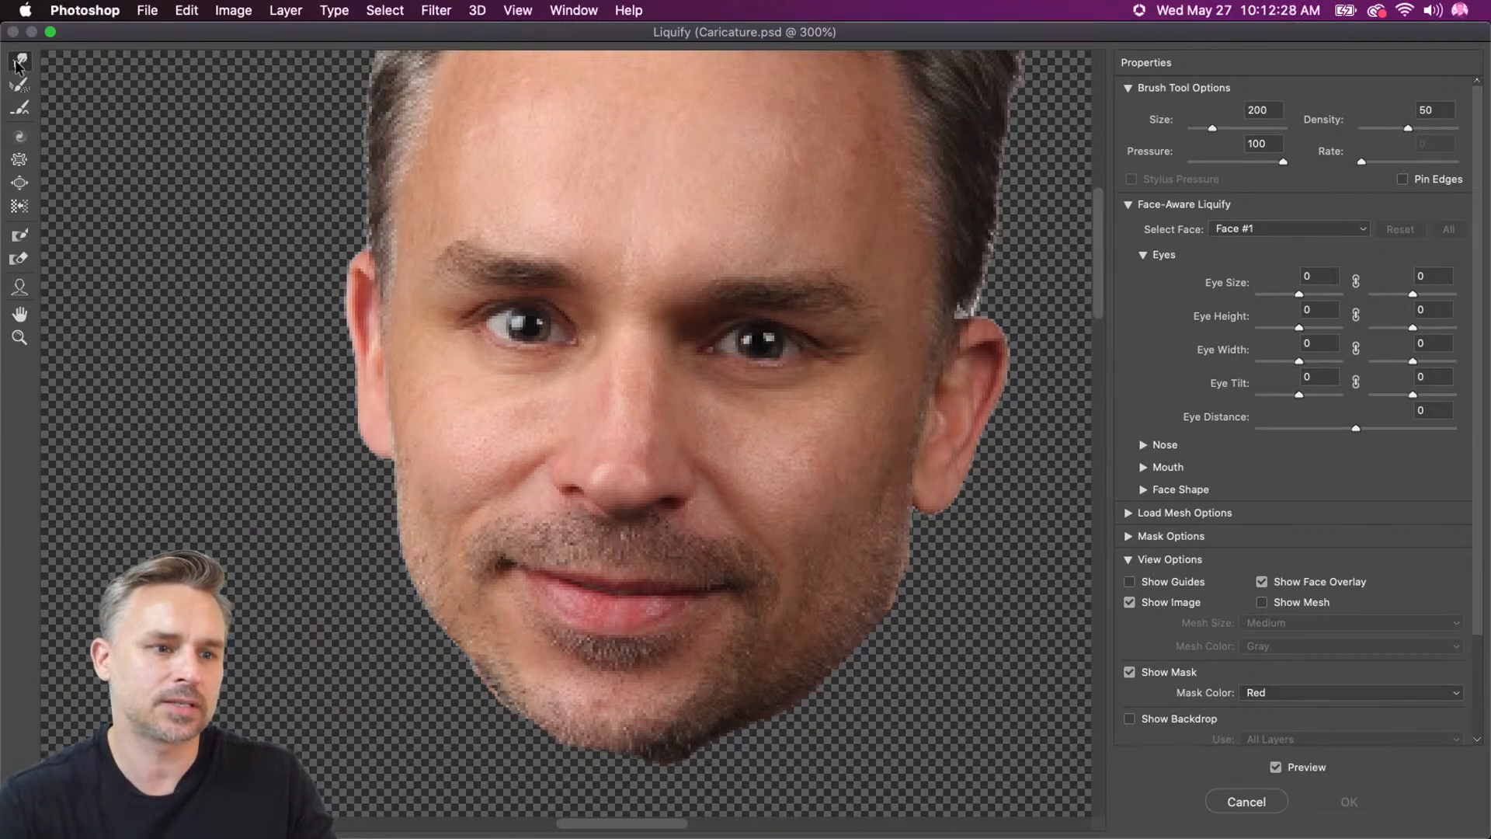
Push the hair on top of the head upward with the Forward Warp brush at size 175.
key("bracketleft")
key("bracketleft")
key("bracketleft")
key("bracketleft")
left_click_drag(332, 252, 300, 499)
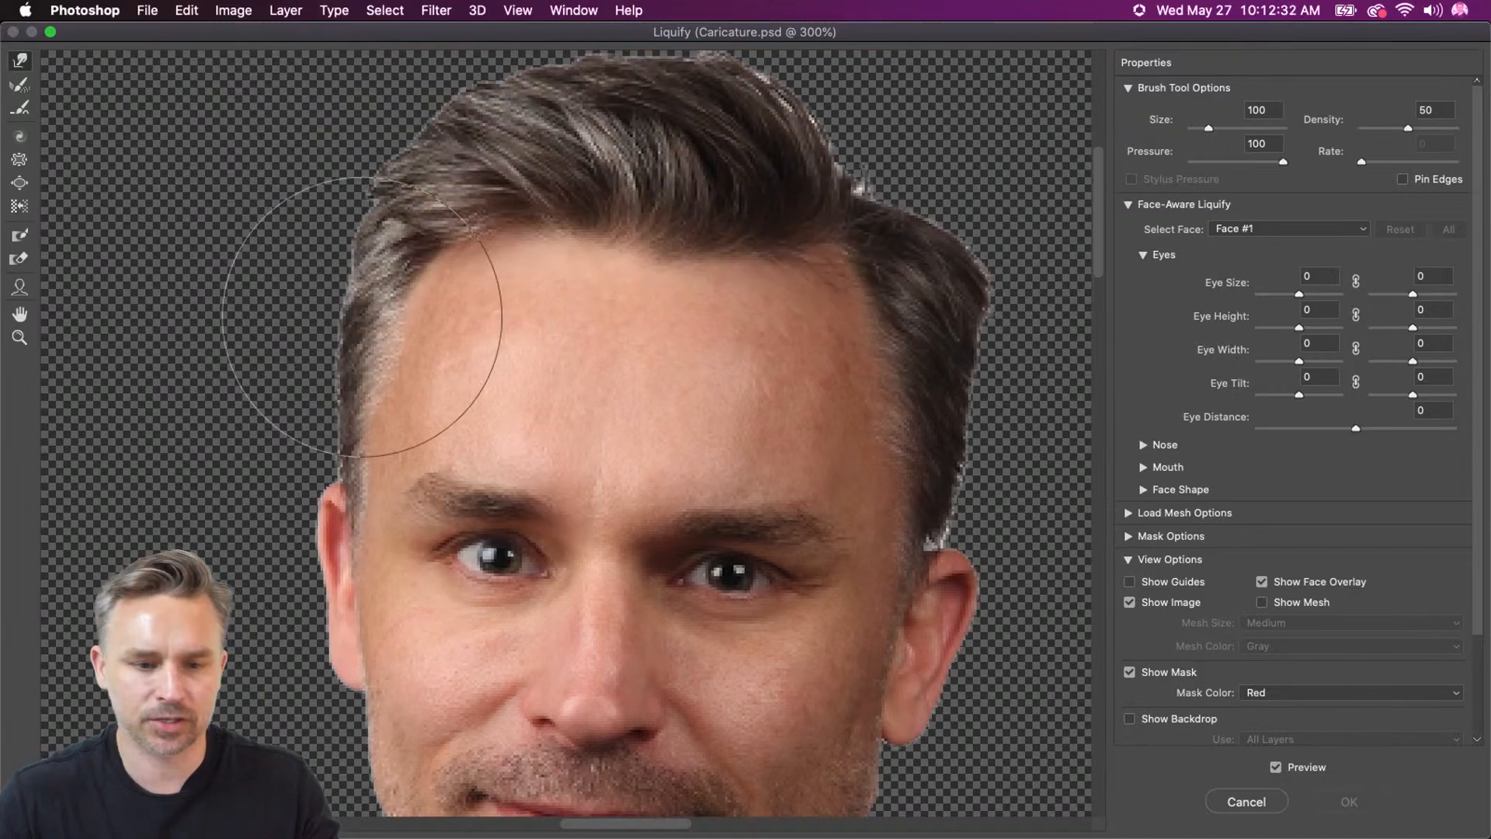
key("bracketright")
key("super+minus")
key("bracketright")
key("bracketright")
mouse_move(482, 202)
left_mouse_down()
mouse_move(597, 175)
mouse_move(600, 119)
left_mouse_up()
left_click_drag(669, 175, 673, 146)
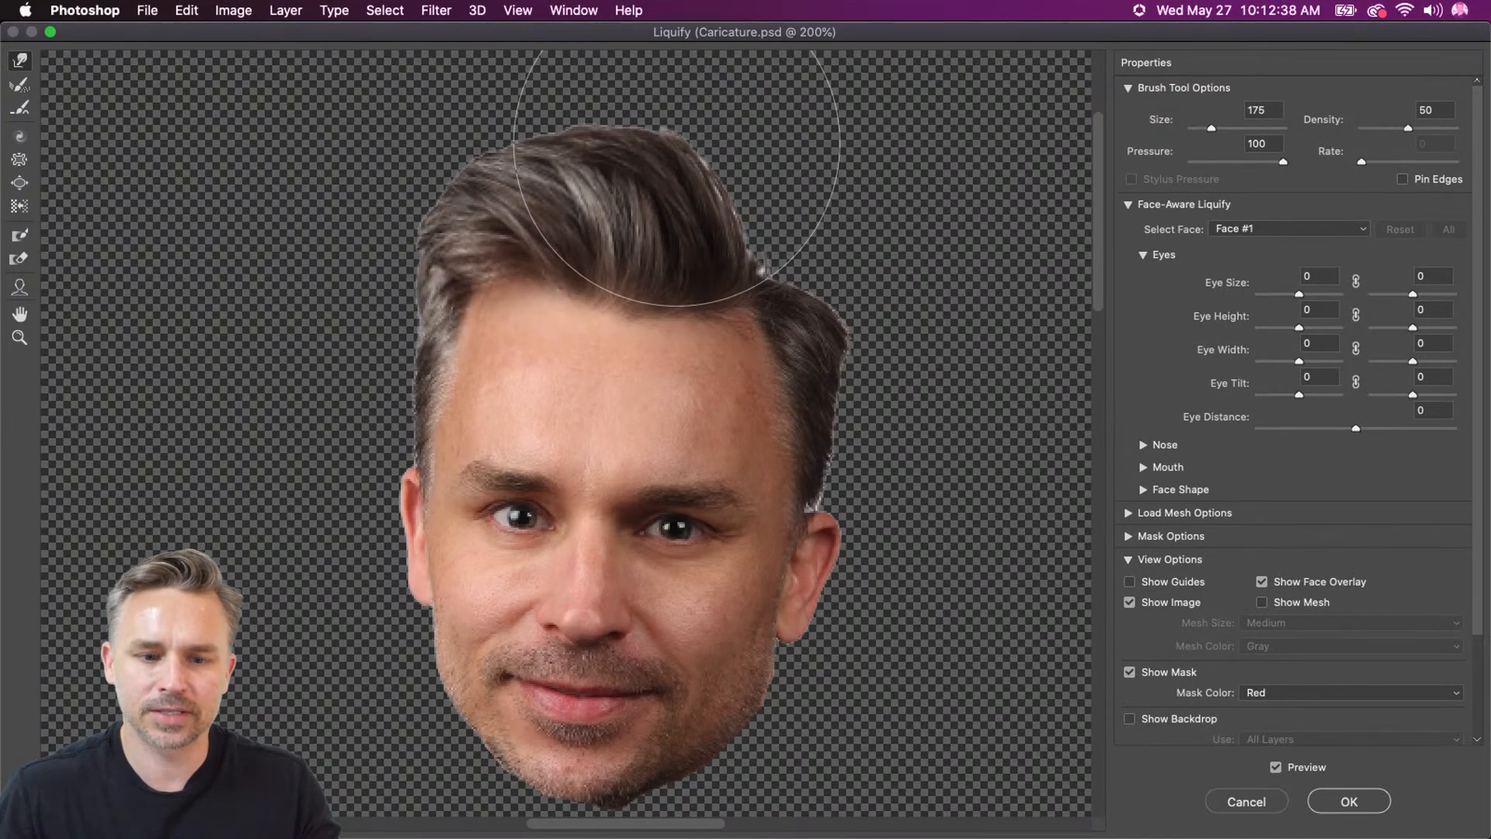
left_click_drag(709, 195, 712, 173)
Push the hair outward on both sides of the head, using a Forward Warp brush of size 125 on the image's left side.
left_click_drag(866, 346, 888, 340)
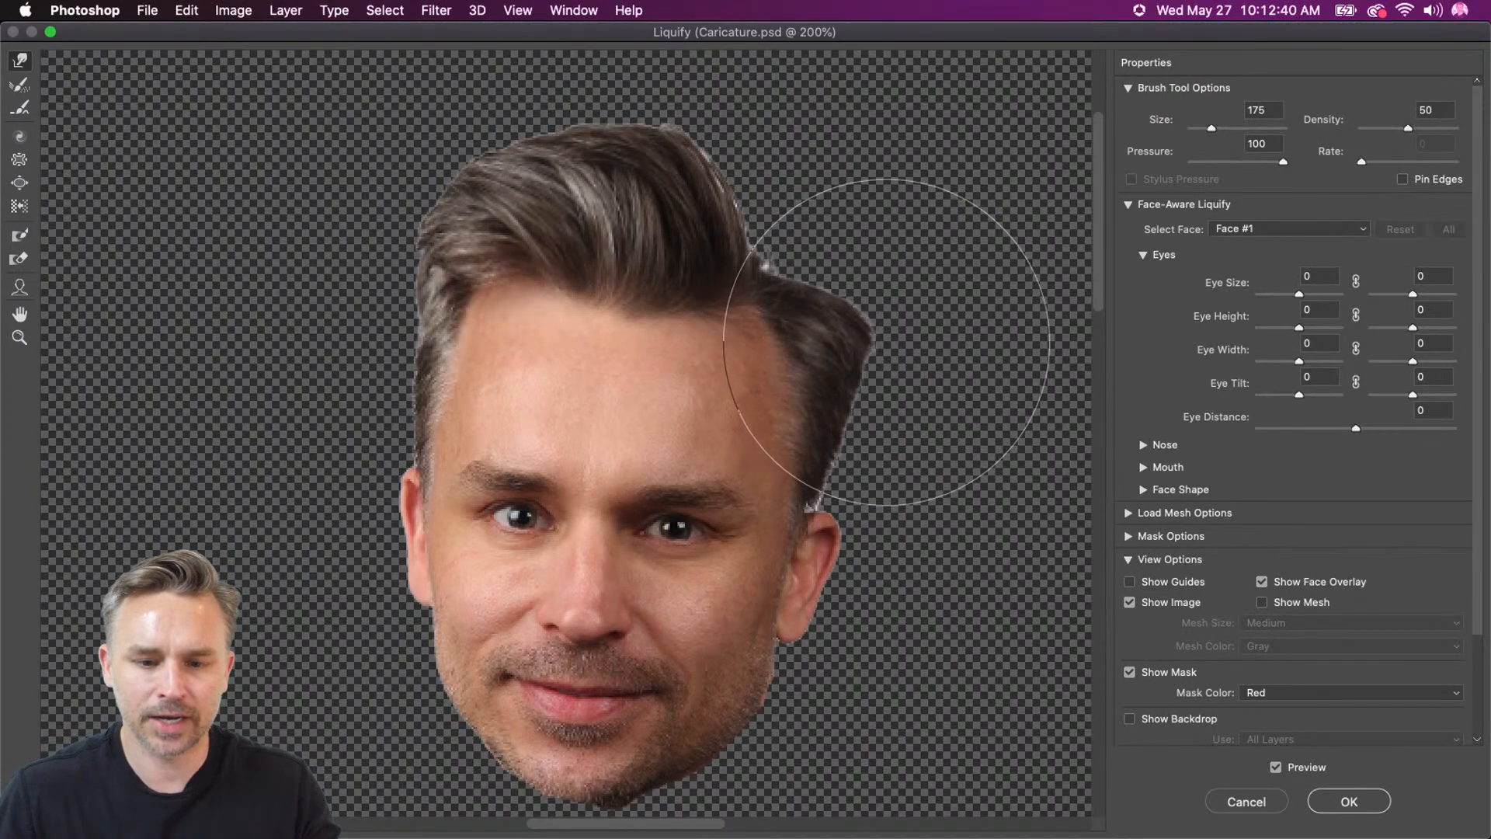
key("bracketleft")
key("bracketleft")
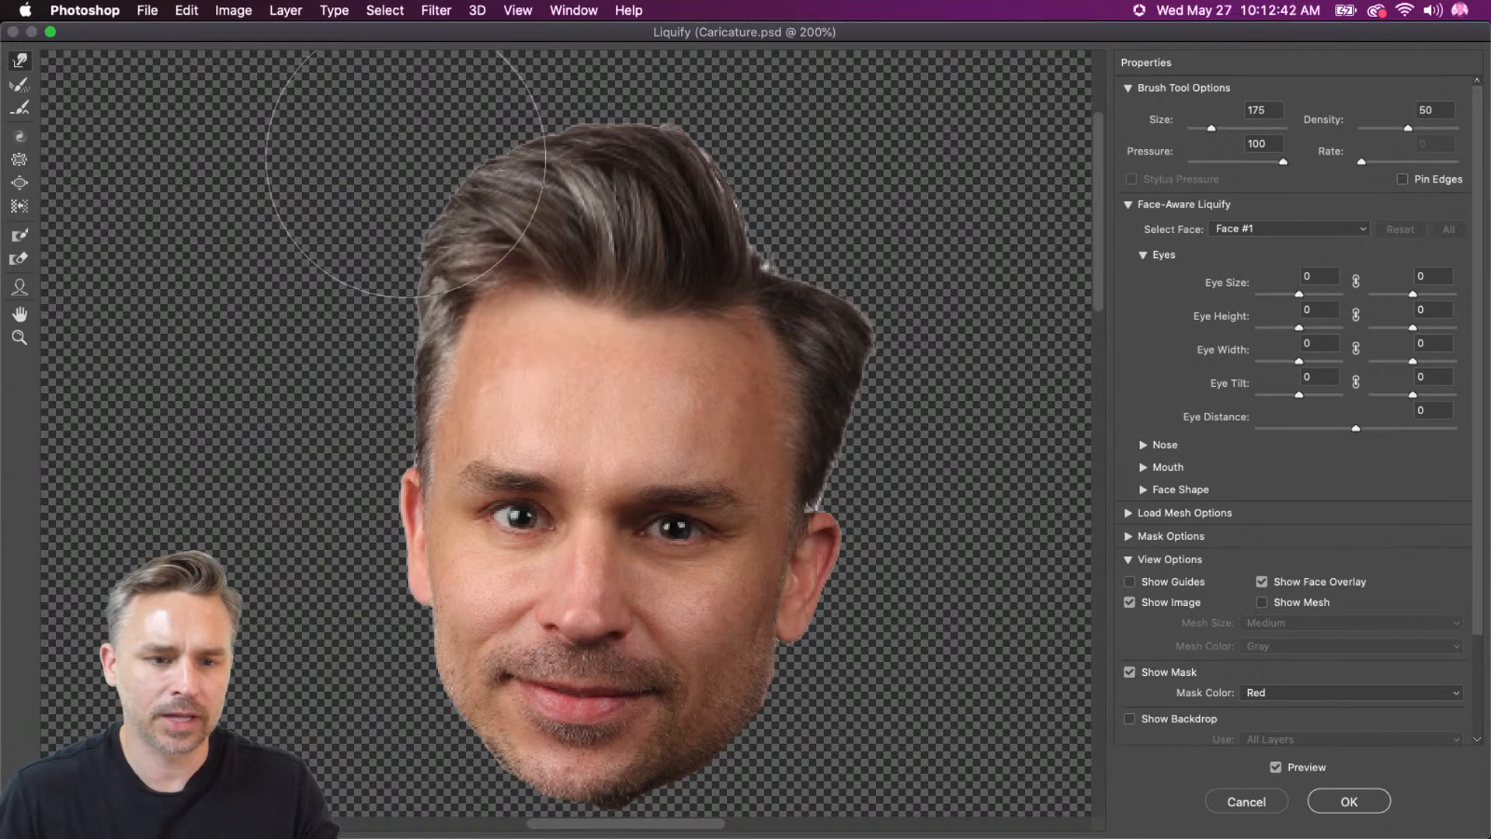
mouse_move(447, 193)
left_mouse_down()
mouse_move(440, 182)
mouse_move(510, 164)
left_mouse_up()
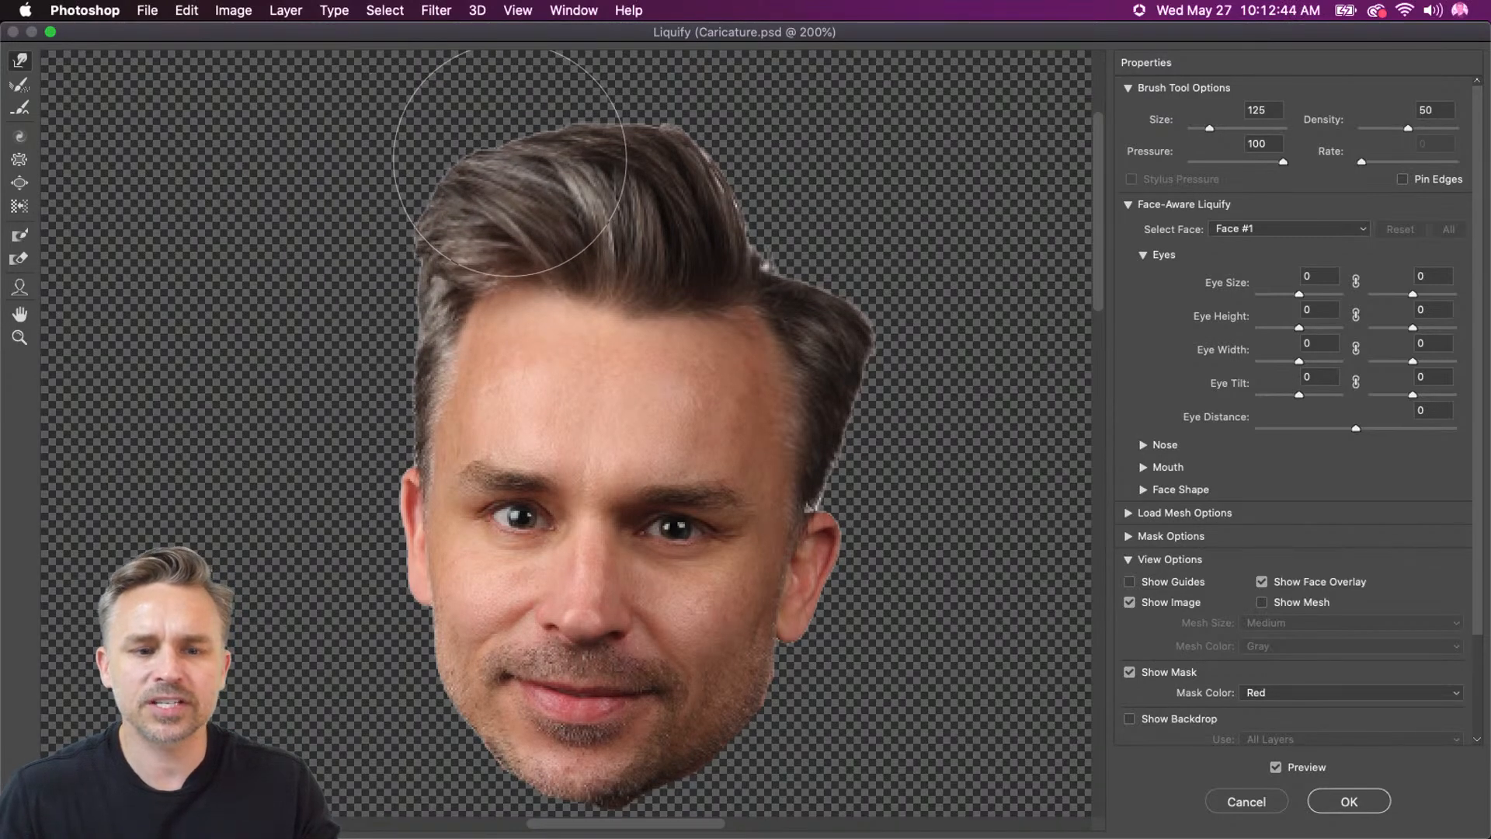
left_click_drag(444, 252, 420, 255)
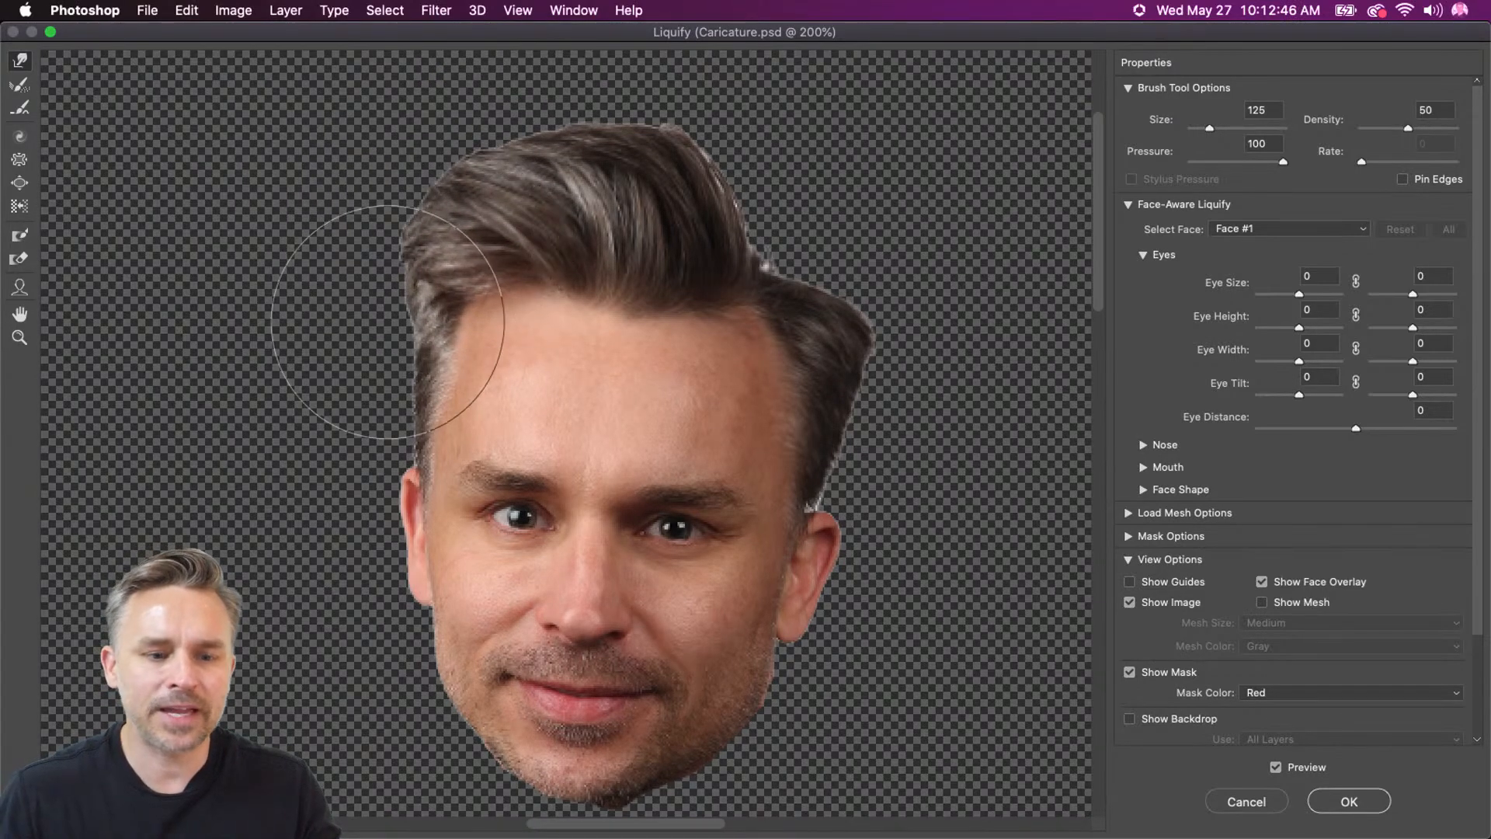
left_click_drag(389, 322, 375, 324)
mouse_move(564, 229)
left_mouse_down()
mouse_move(573, 245)
mouse_move(522, 243)
left_mouse_up()
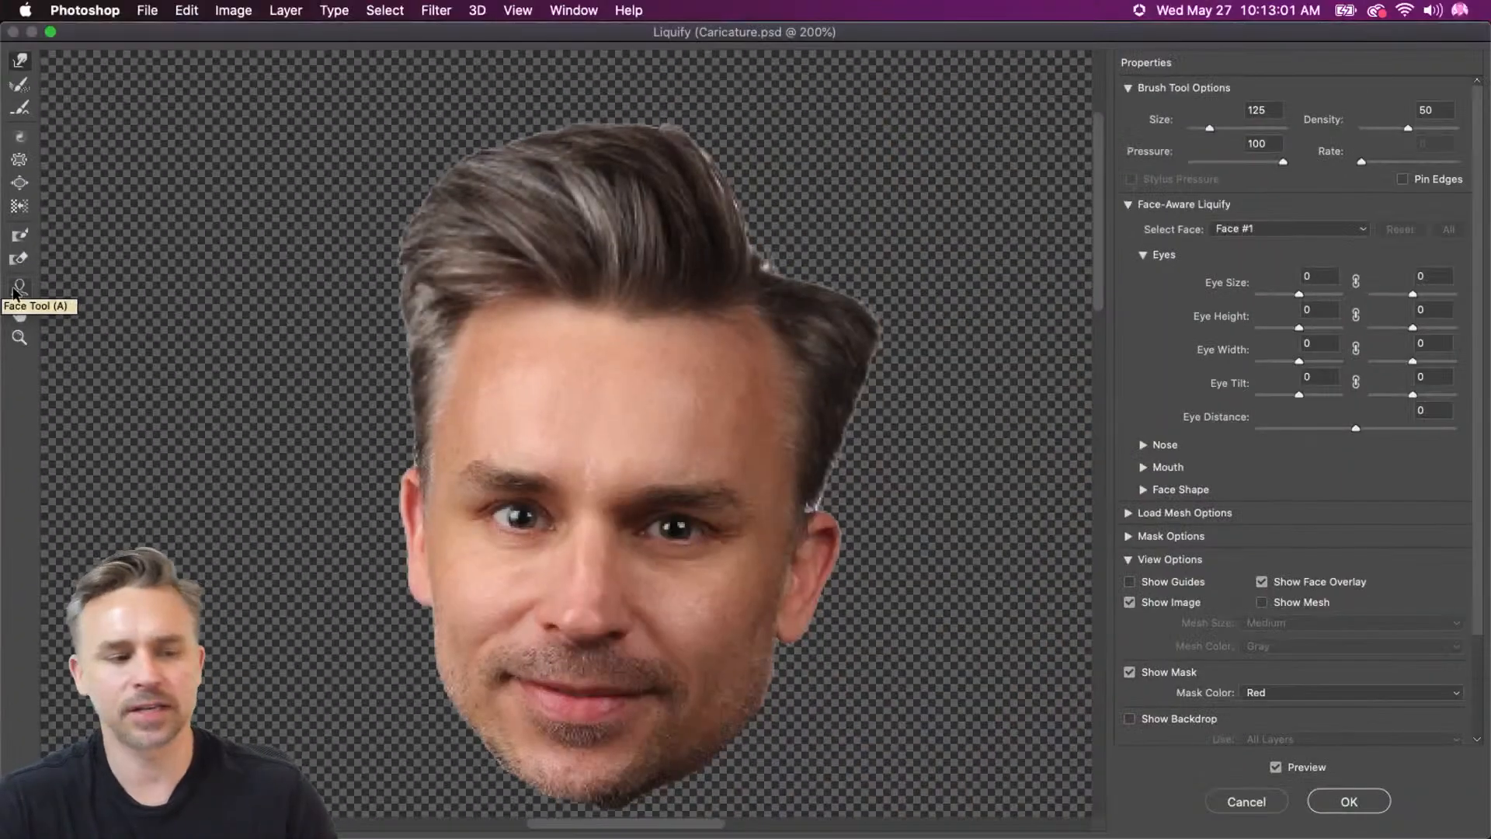
With the Face tool, raise the Eye Height of the eye on the image's right to 71 and the Smile to 60.
left_click(36, 299)
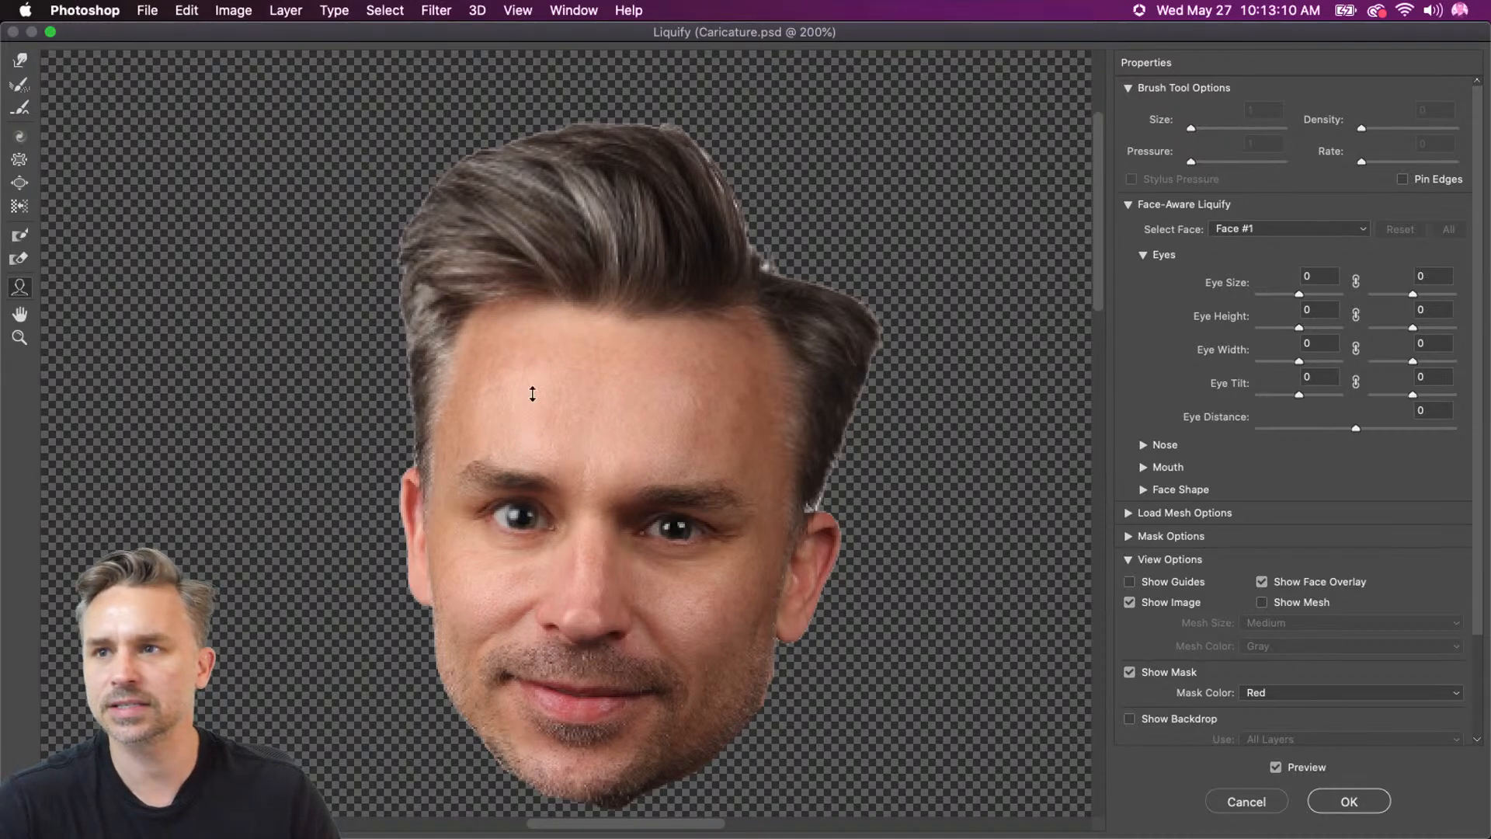
key("alt")
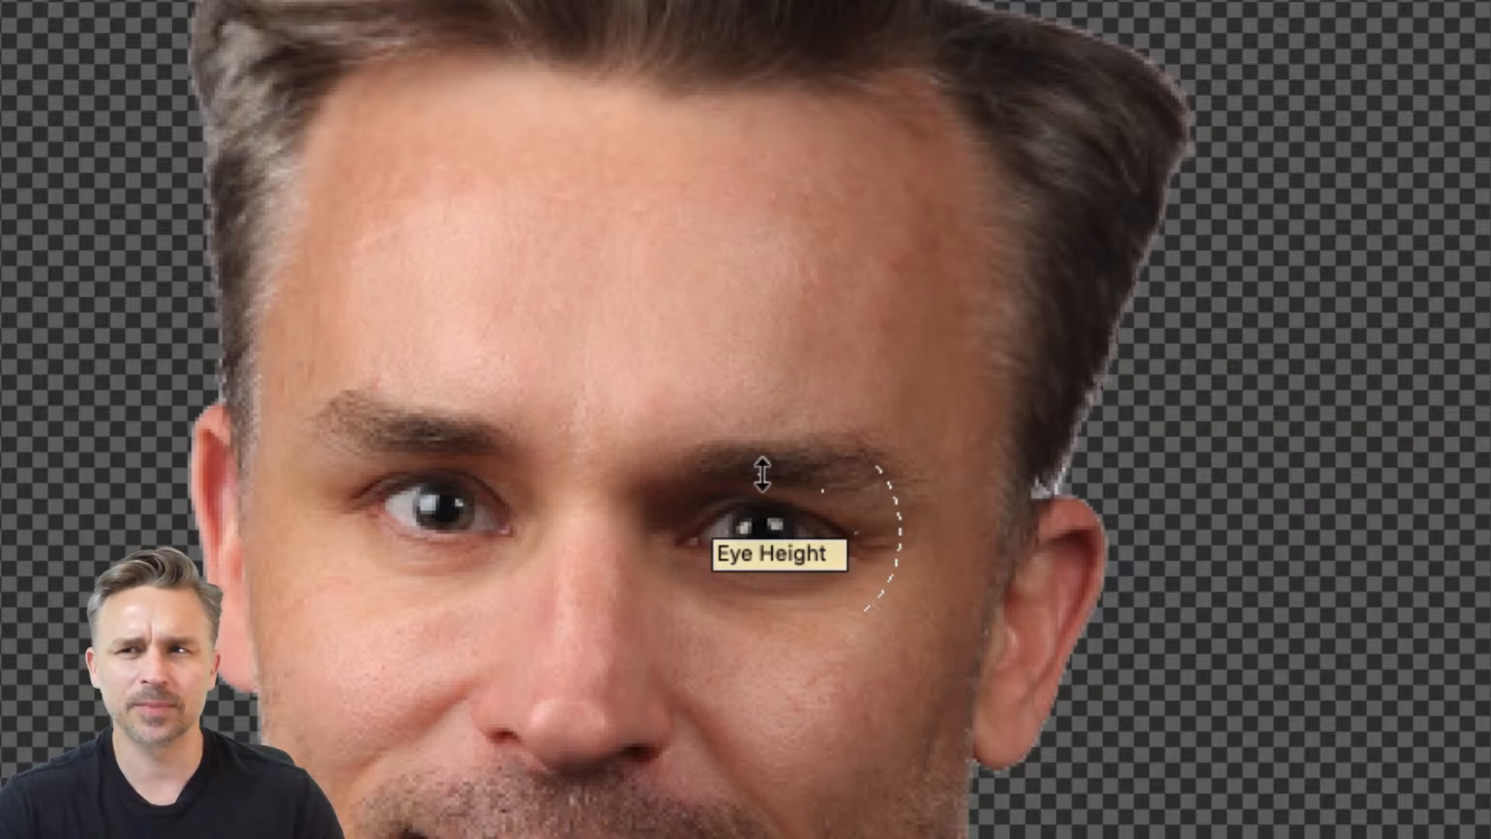
left_click_drag(762, 473, 762, 462)
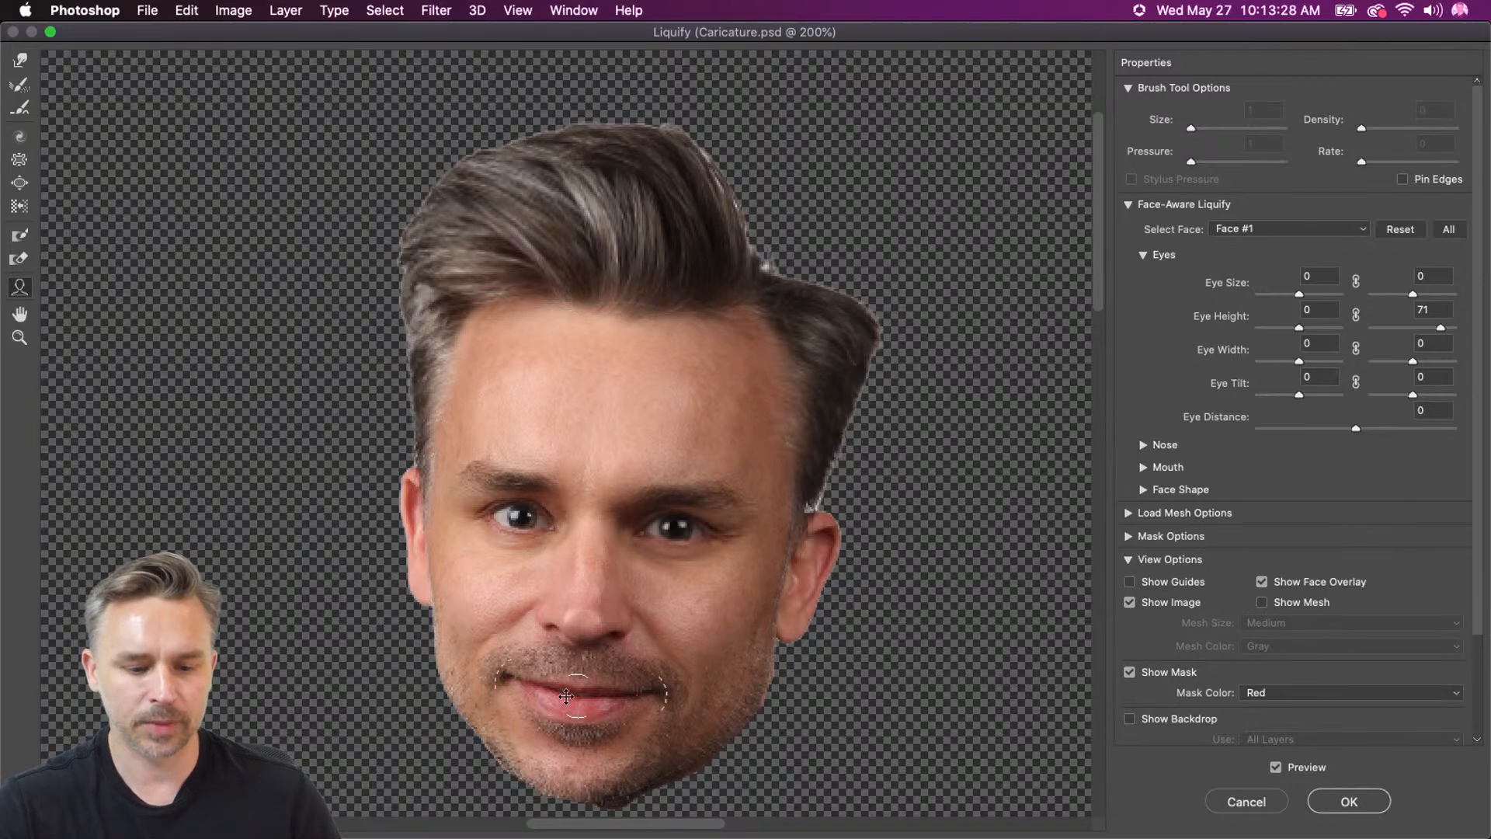
left_click_drag(664, 688, 667, 645)
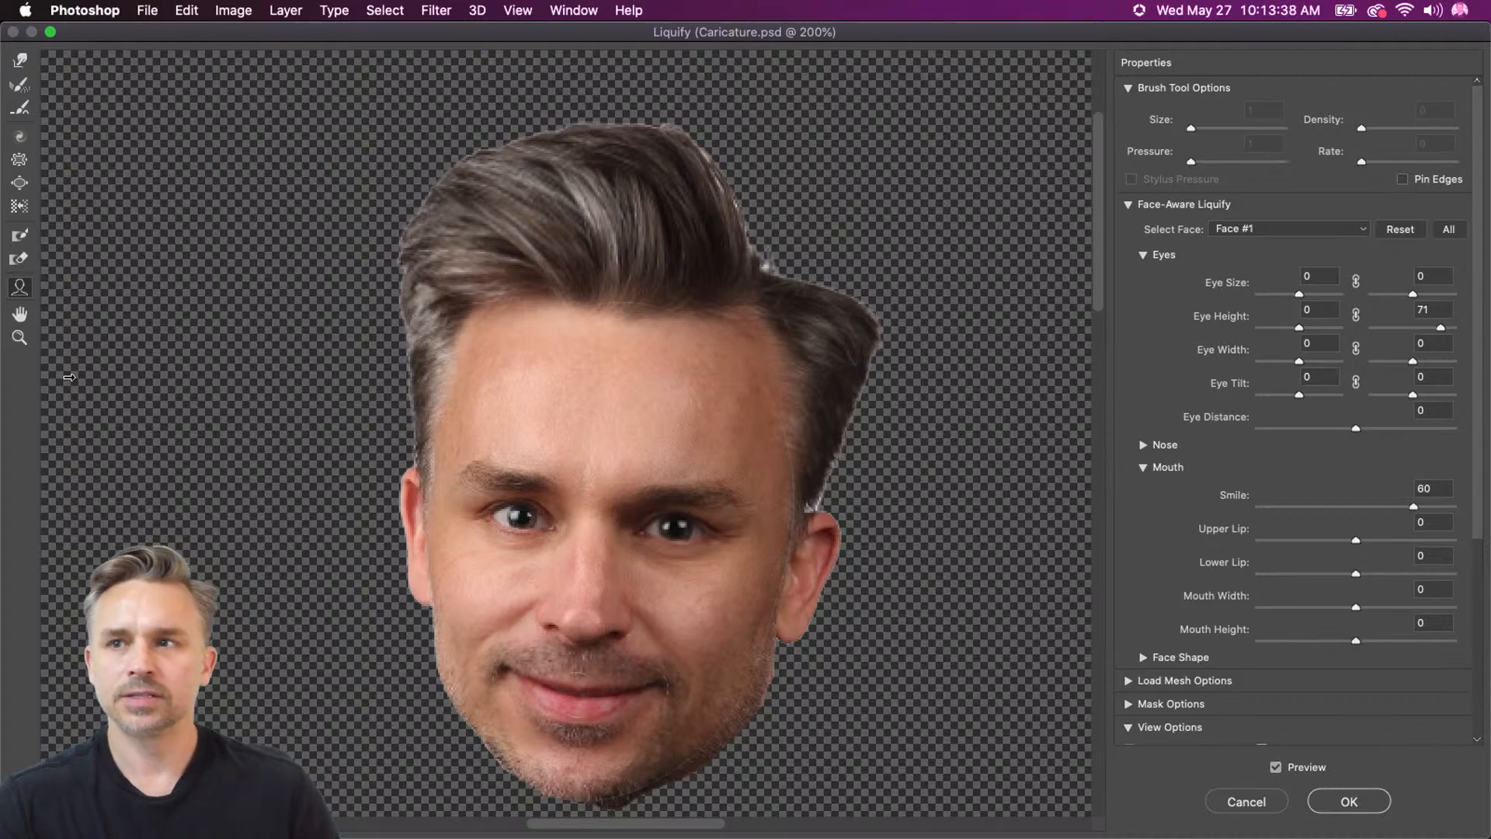
Set the Eye Tilt of the eye on the image's right to 18 and the Nose Height to 100.
scroll(1365, 396, "down", 5)
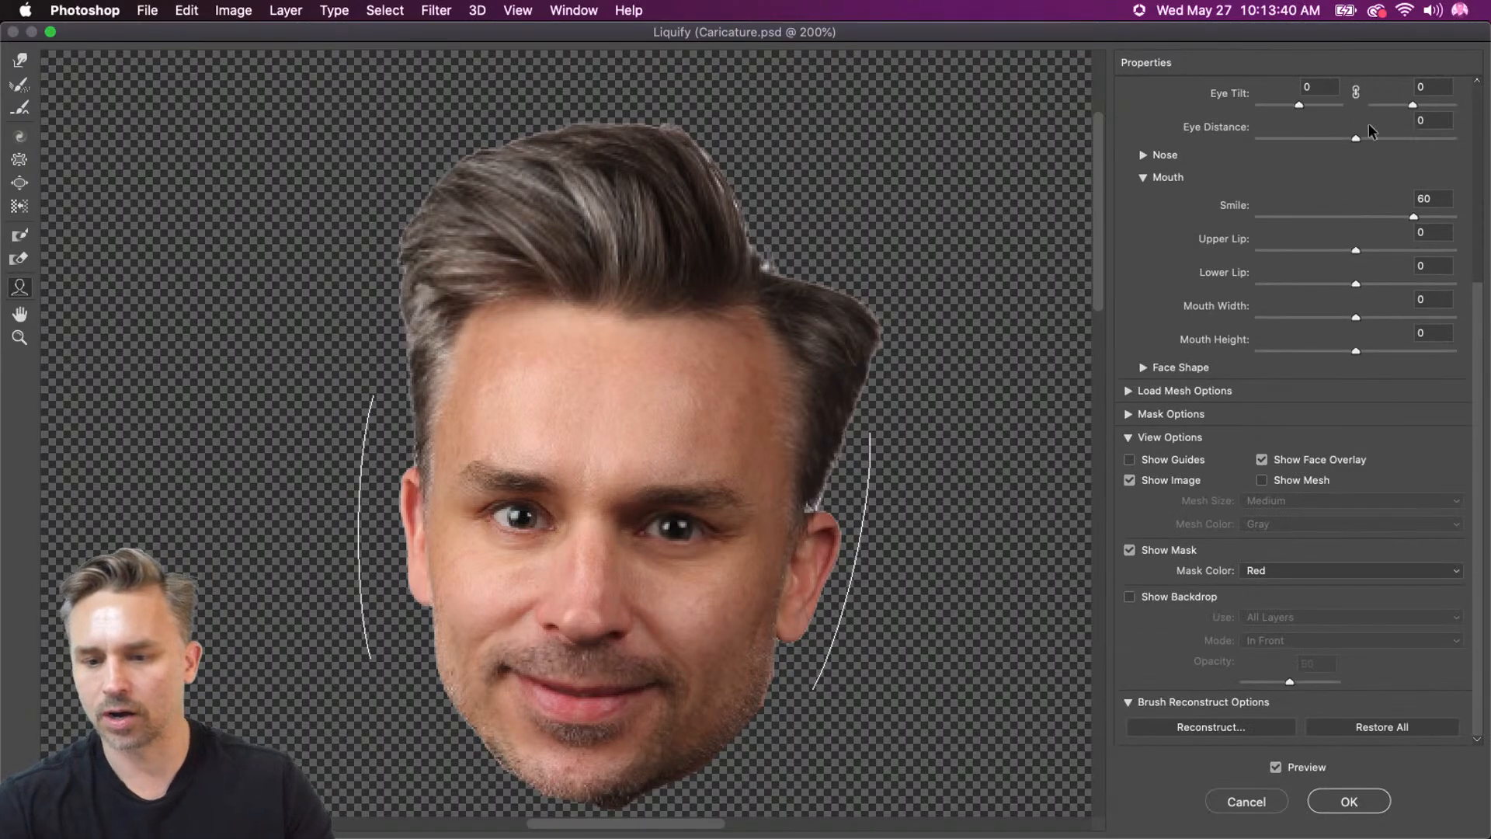
scroll(1371, 130, "up", 4)
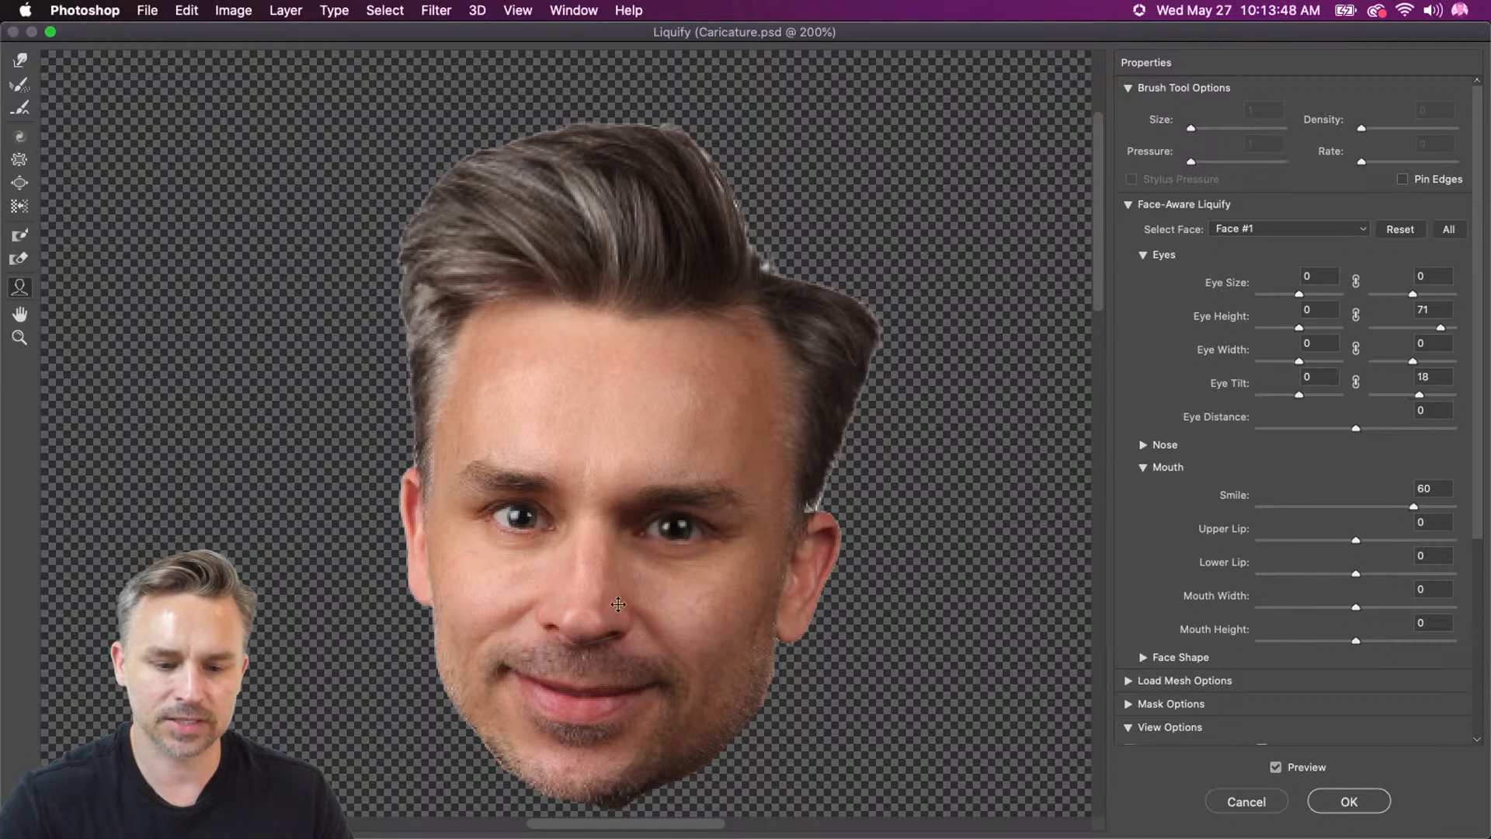
left_click_drag(574, 618, 576, 580)
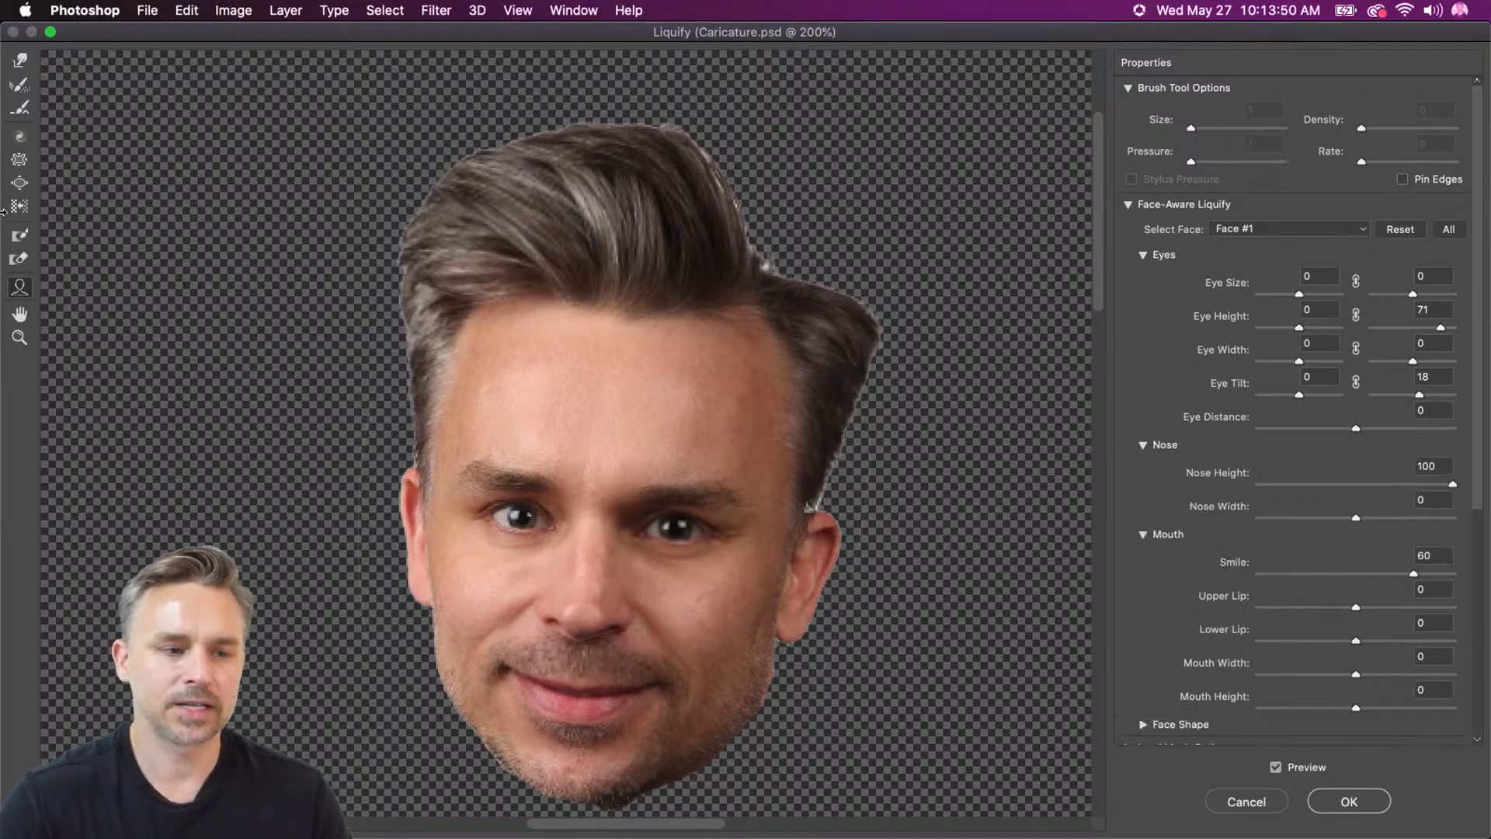
Pull both corners of the mouth outward into a wider smile with the Forward Warp brush at size 70.
left_click(16, 62)
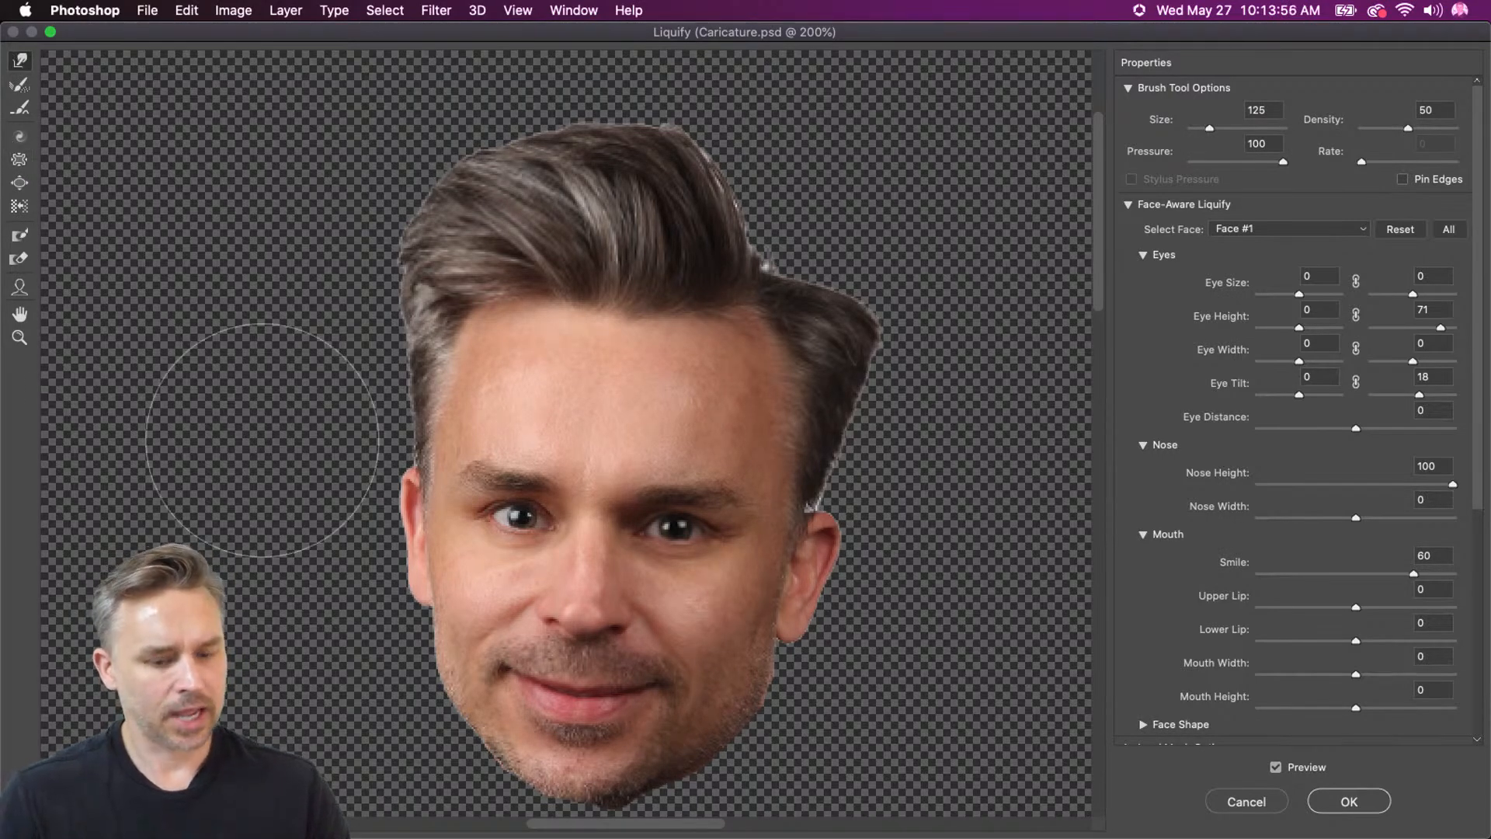
key("bracketleft")
key("bracketleft")
key("bracketleft")
key("bracketleft")
key("bracketleft")
mouse_move(500, 674)
left_mouse_down()
mouse_move(490, 638)
mouse_move(505, 672)
left_mouse_up()
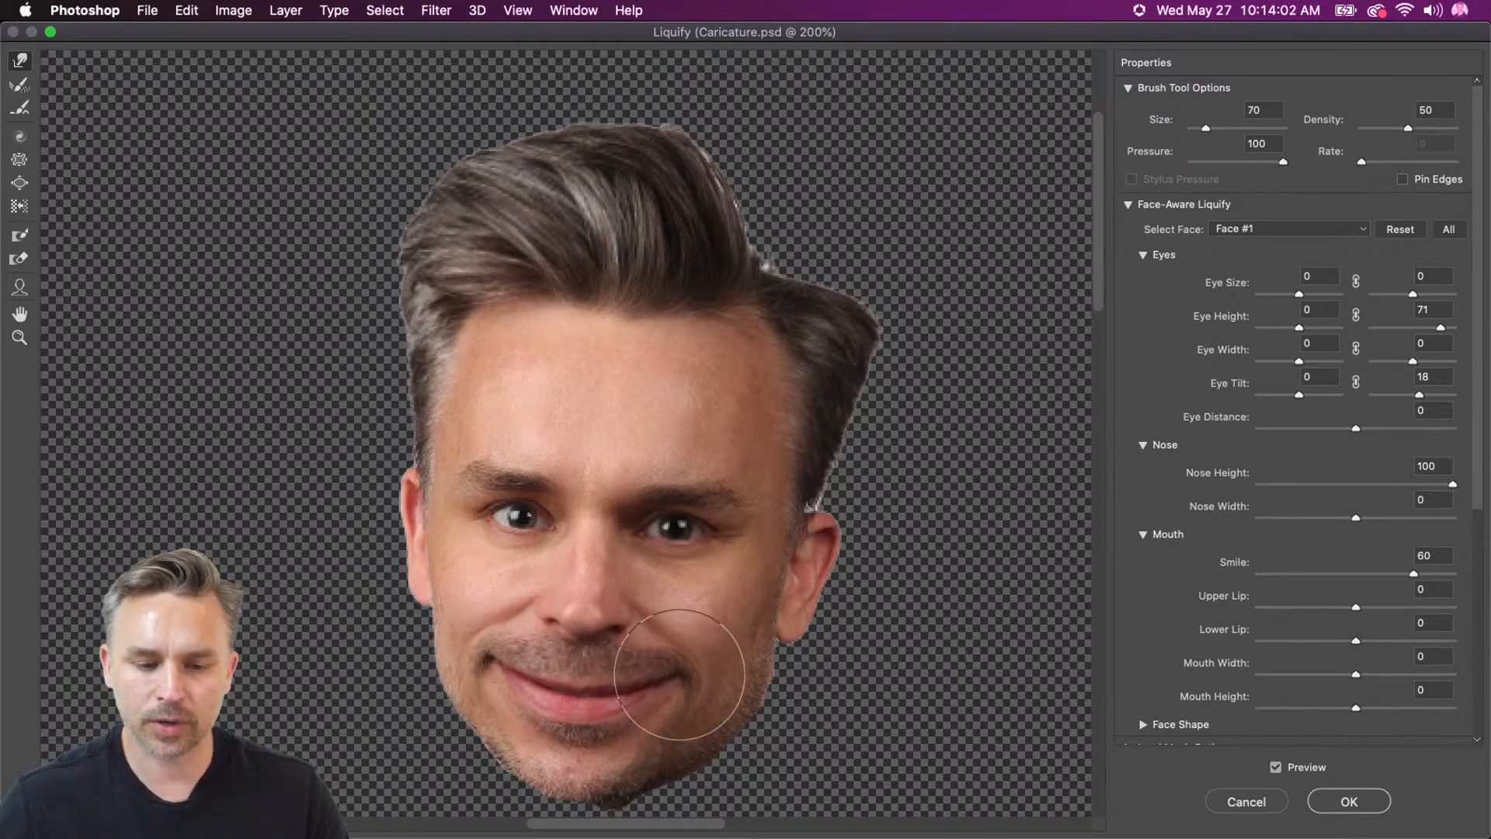
Enlarge both eyes with the Bloat tool at brush size 100.
left_click(17, 185)
key("bracketleft")
key("bracketleft")
key("bracketleft")
key("bracketleft")
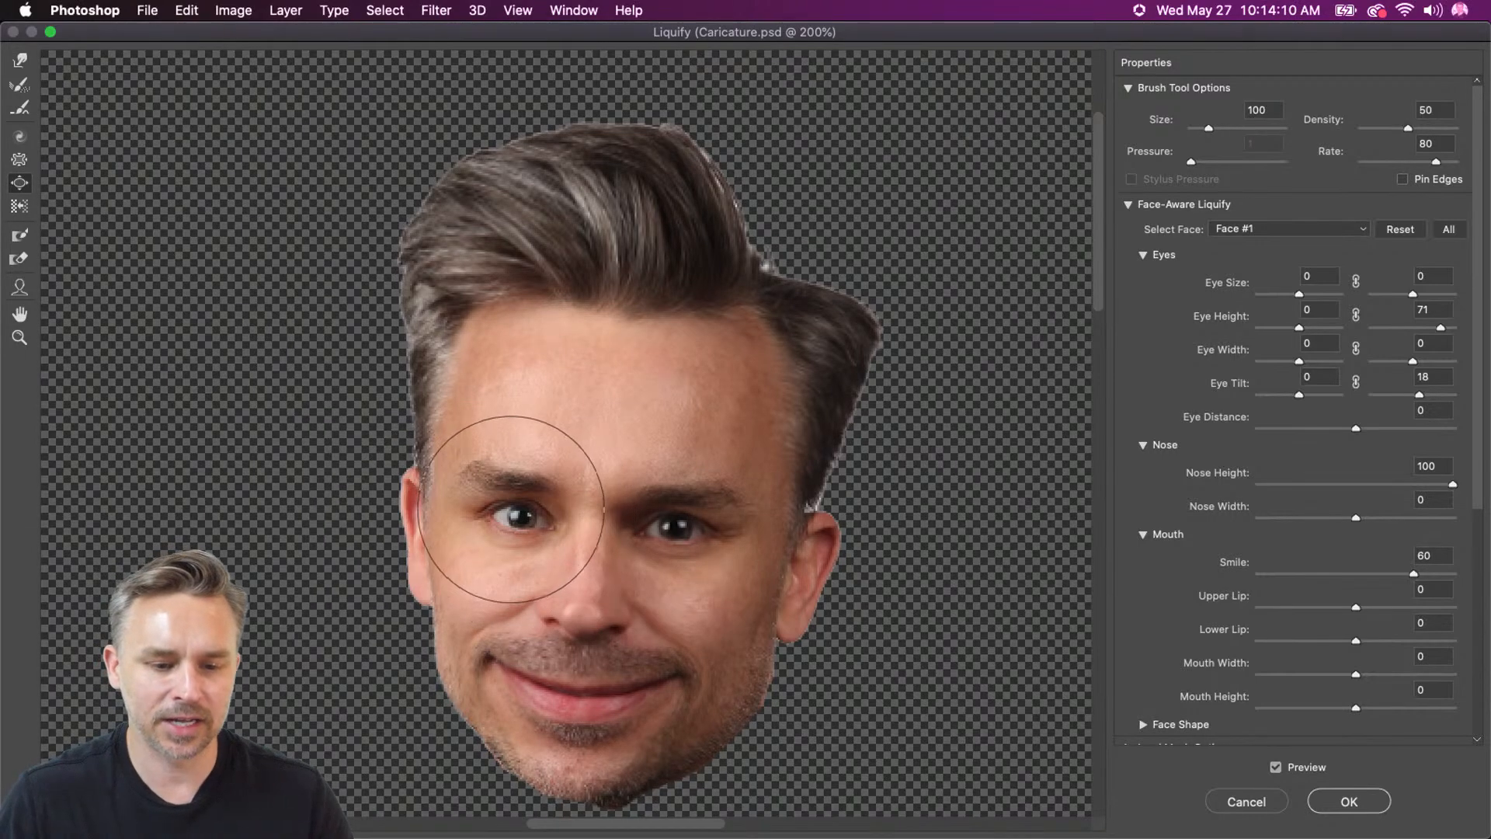
left_click_drag(515, 513, 522, 522)
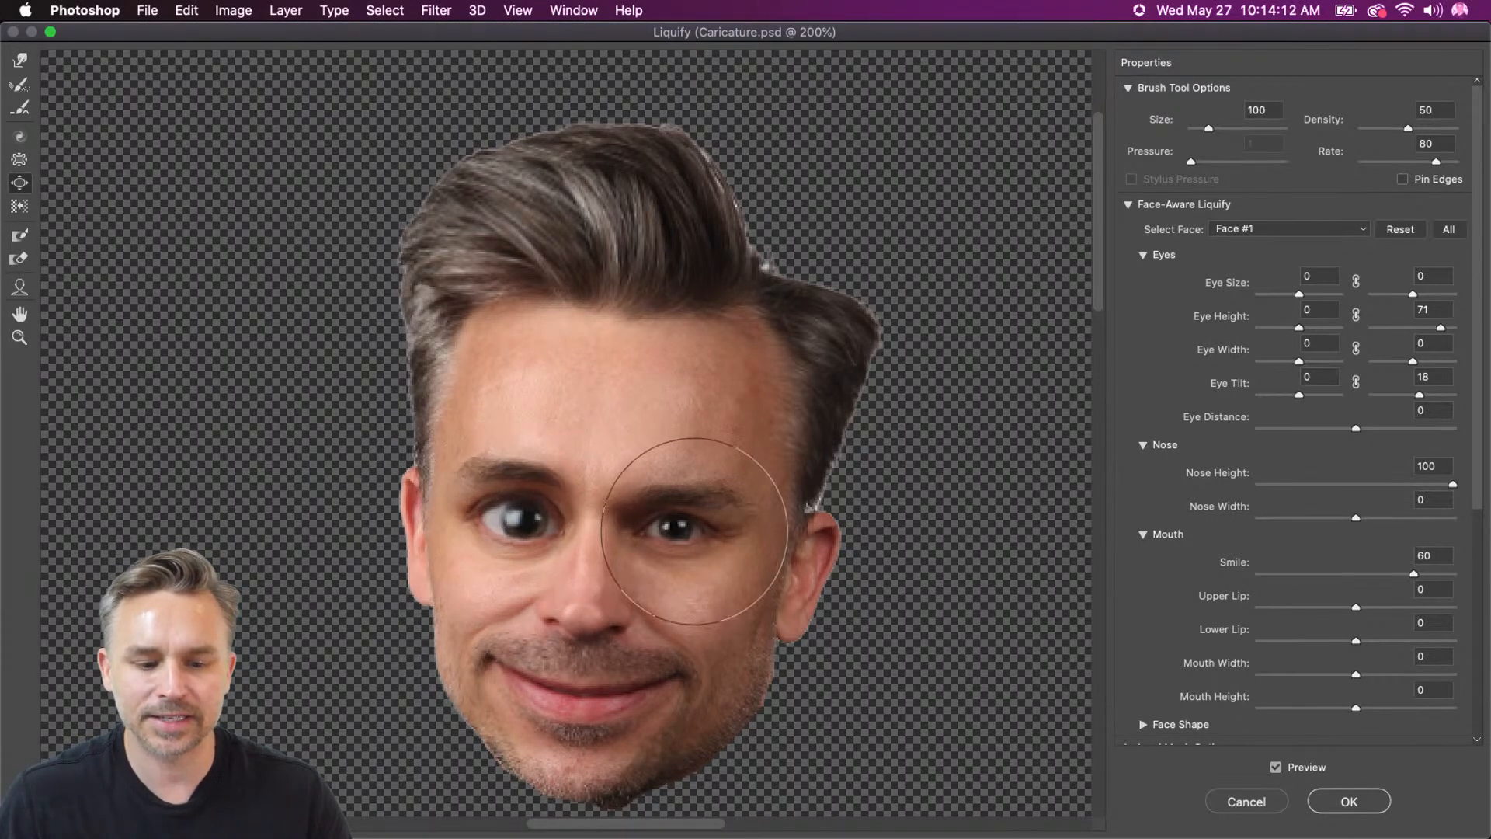
left_click_drag(669, 531, 669, 531)
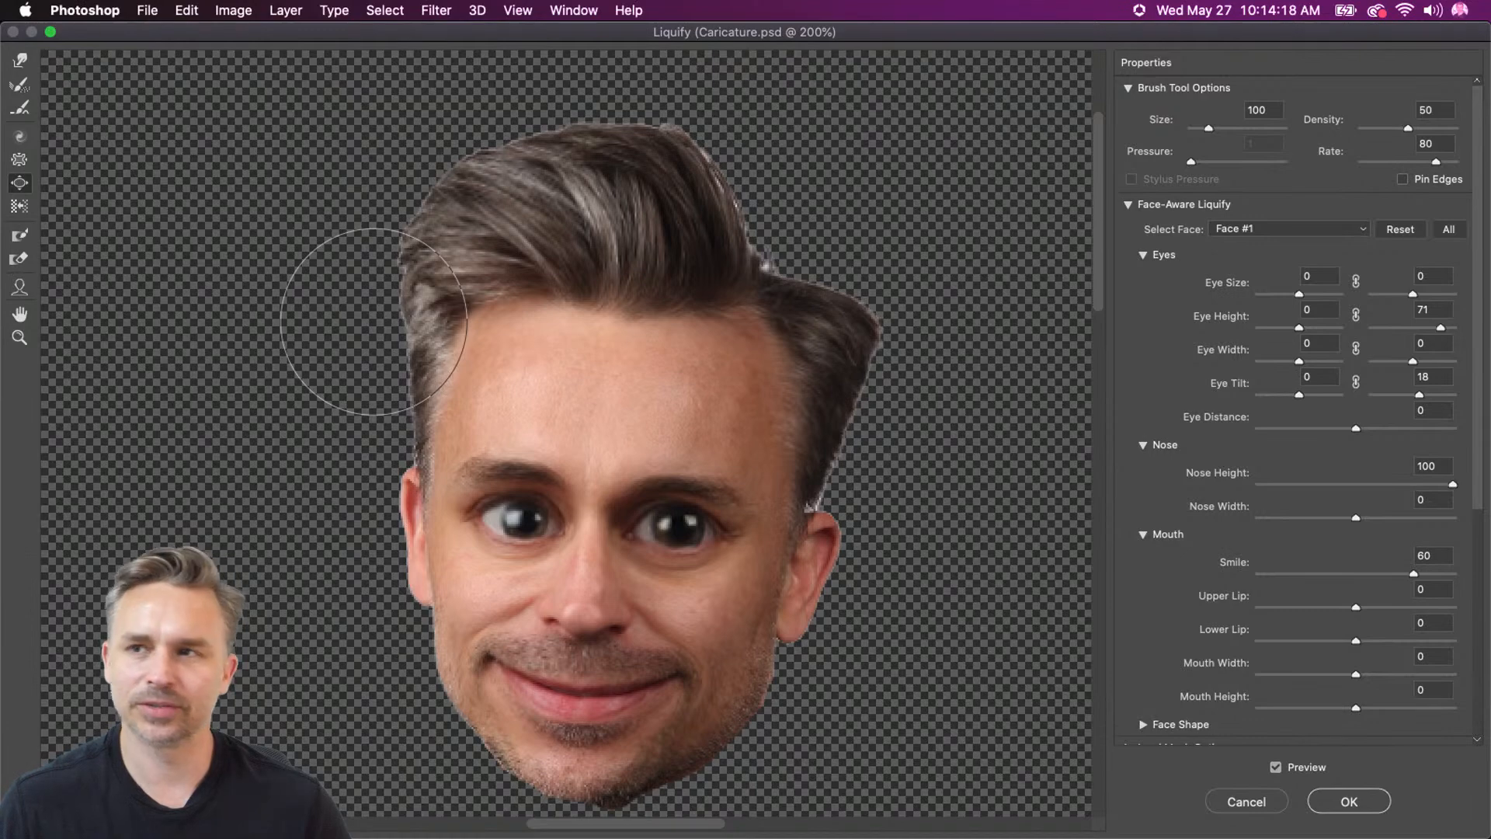
Apply Liquify after touching up the eyes with Forward Warp at size 100, and move the head to X 891 px, Y 171 px.
left_click(13, 61)
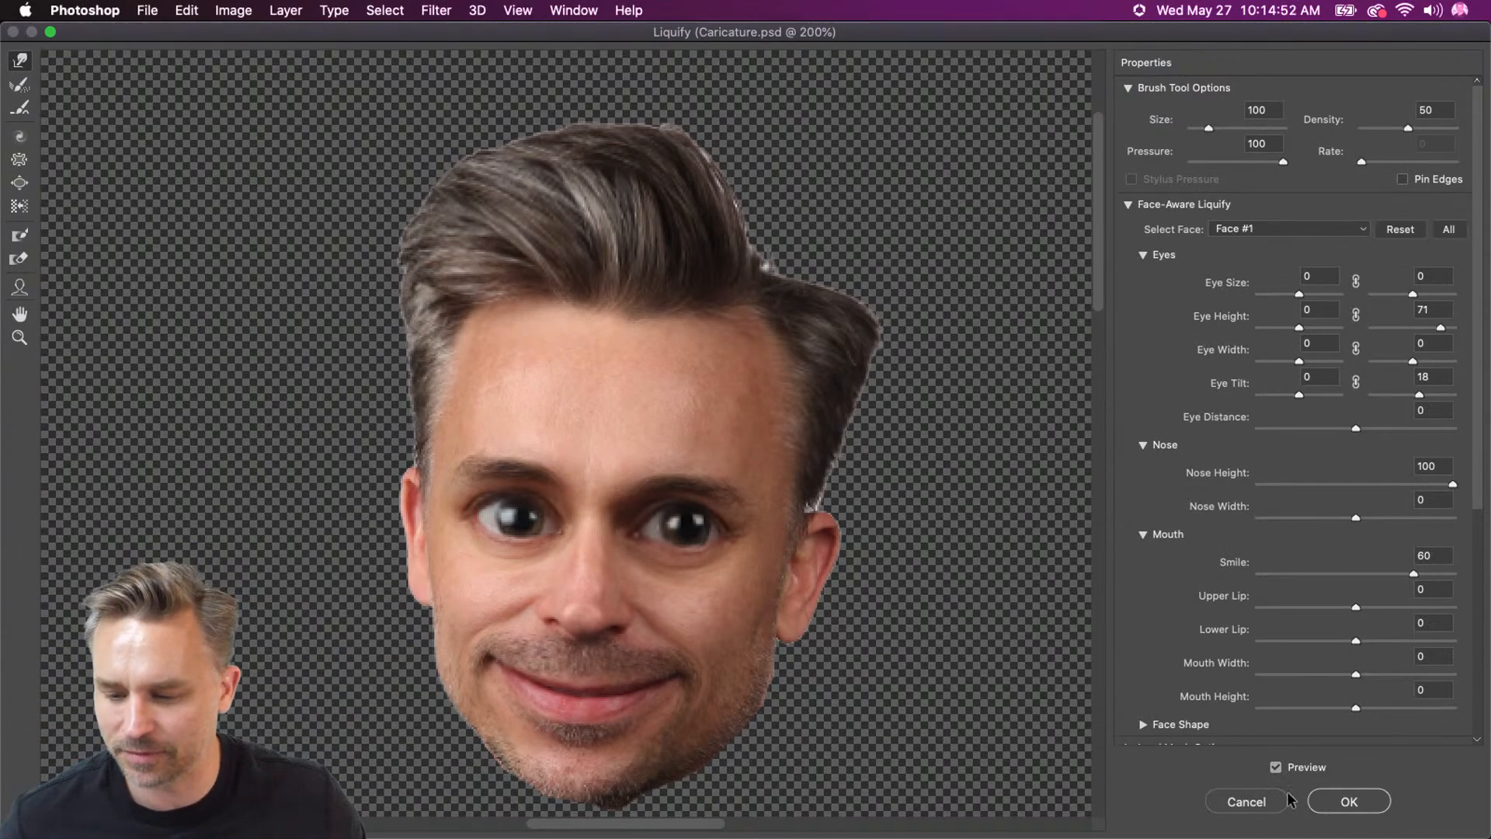
left_click(1351, 805)
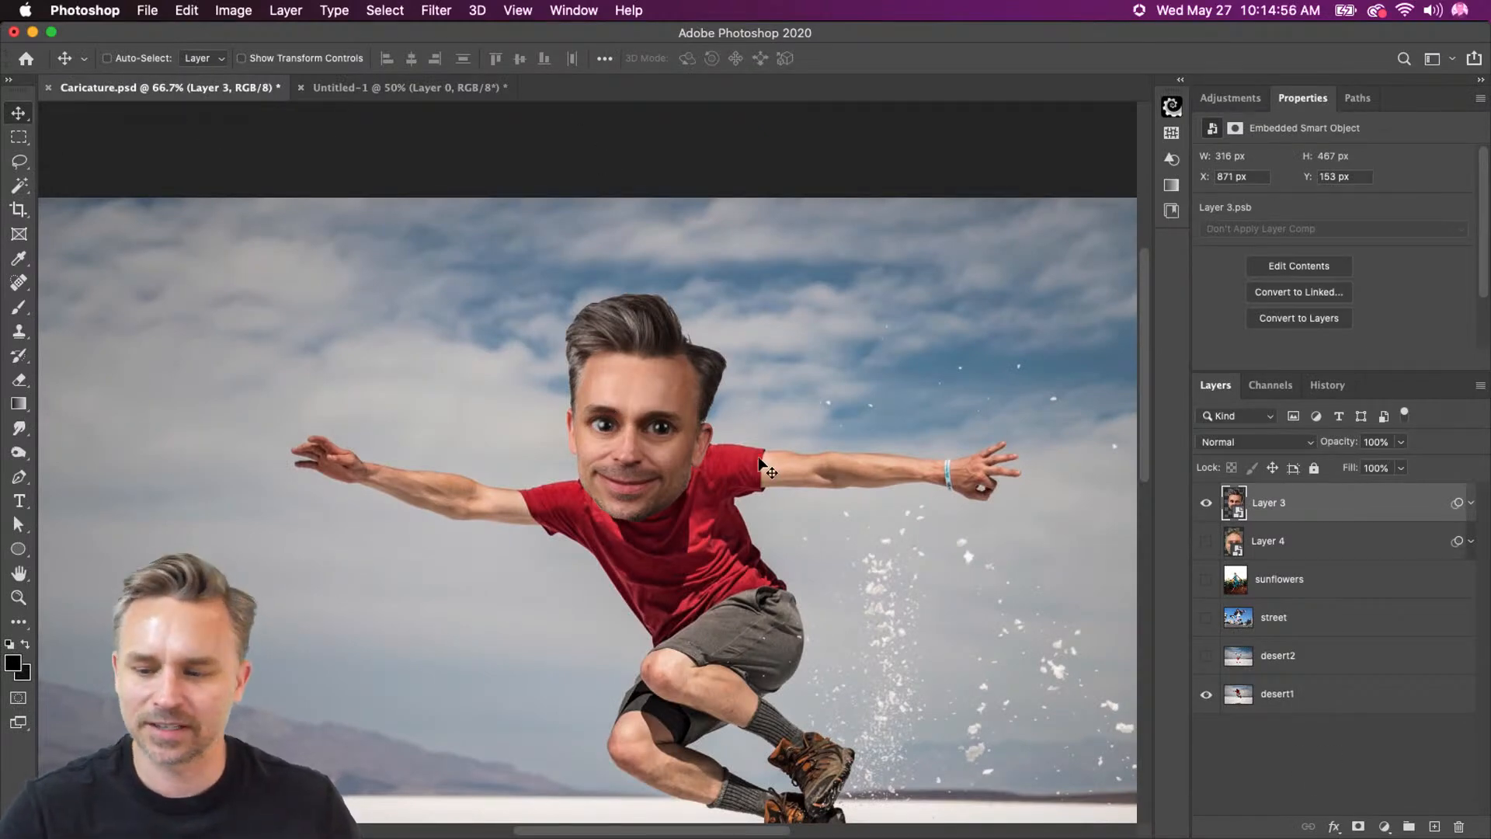
mouse_move(730, 399)
left_mouse_down()
mouse_move(719, 388)
mouse_move(744, 413)
left_mouse_up()
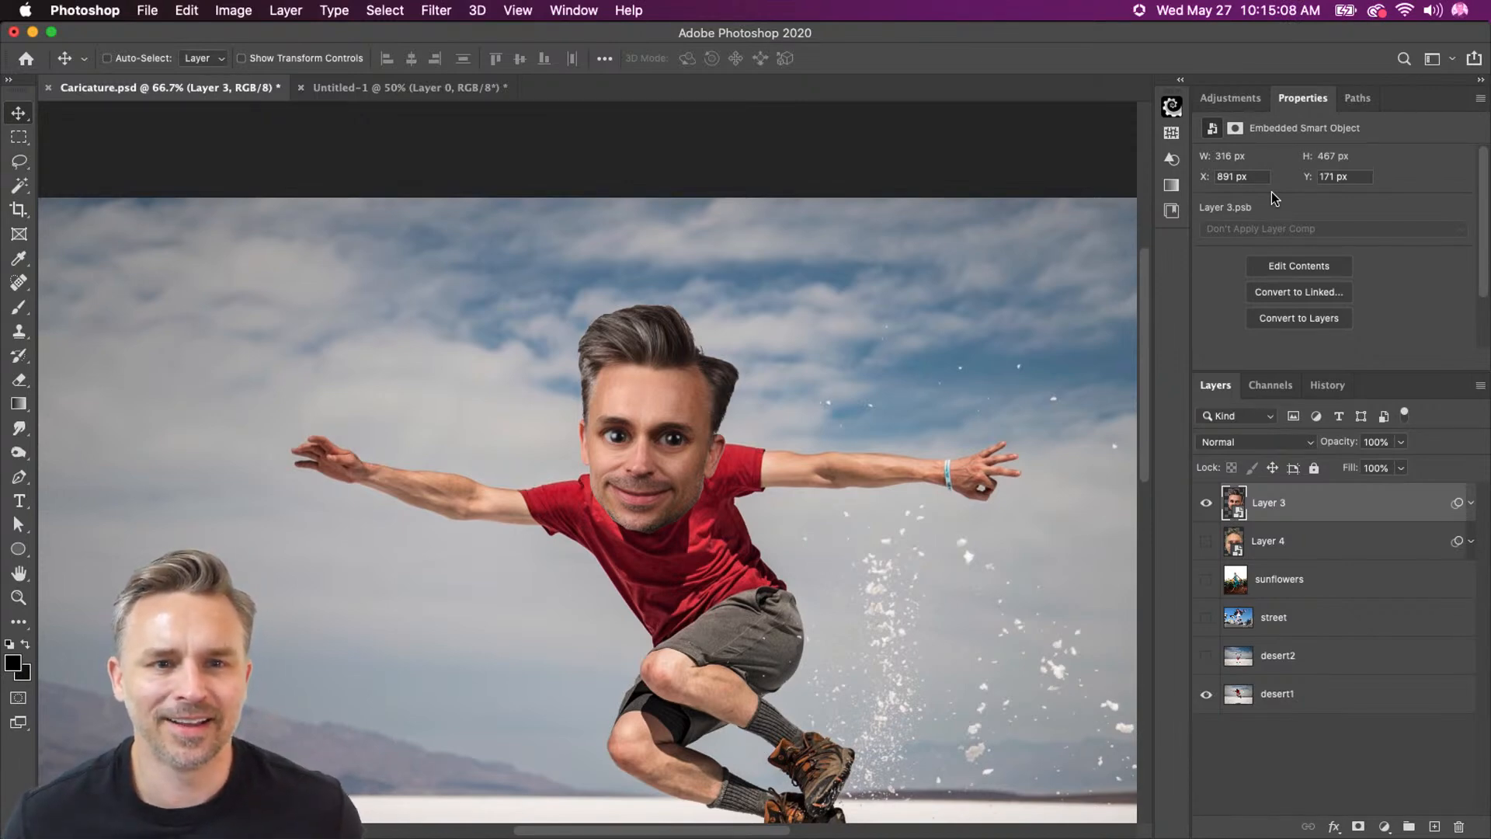
left_click_drag(557, 546, 511, 428)
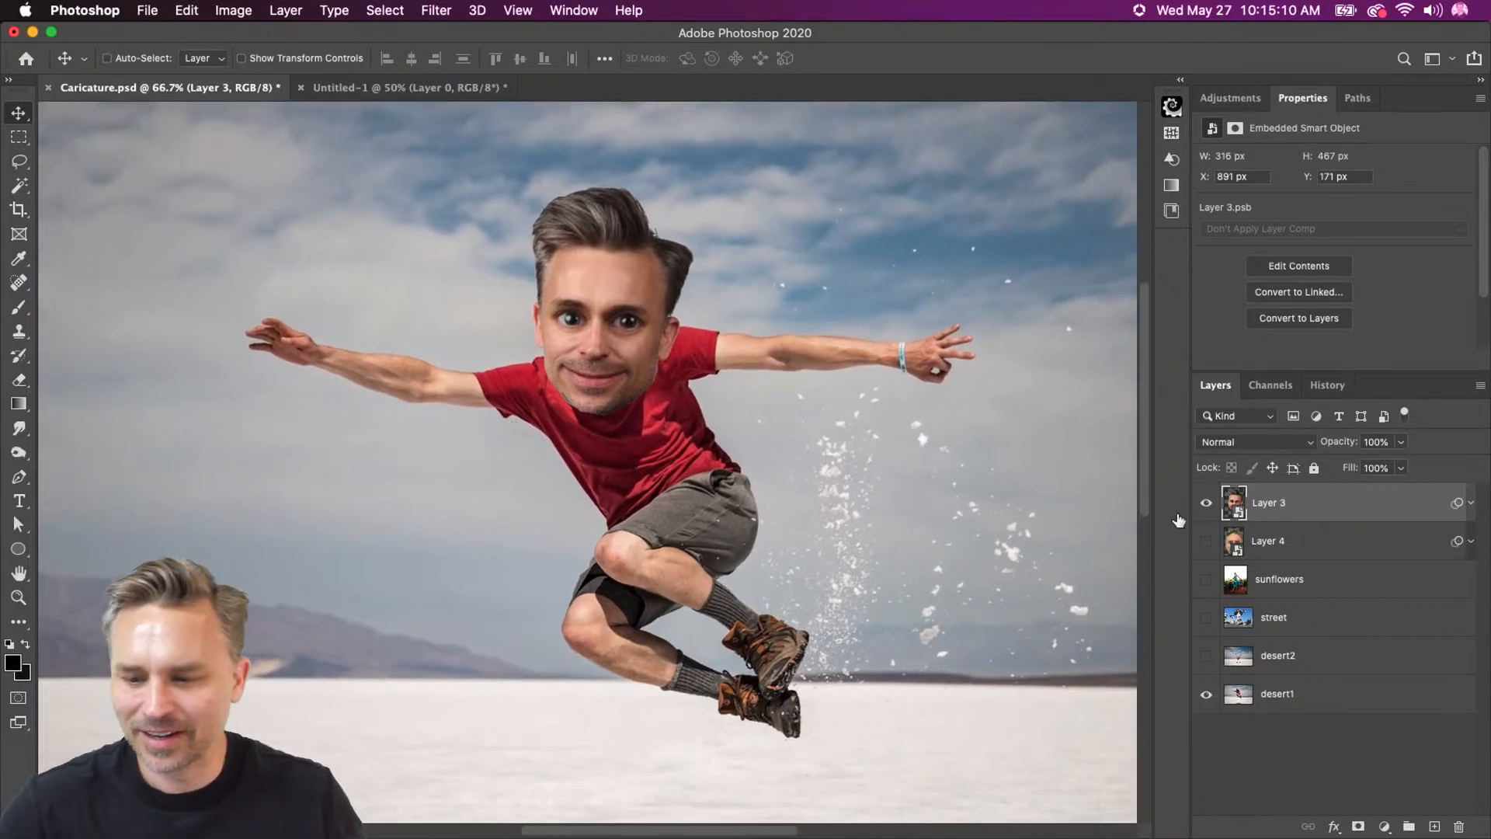
Rename Layer 3 as head and dismiss all the pop-up Outlook reminders.
double_click(1255, 504)
type("head")
key("Return")
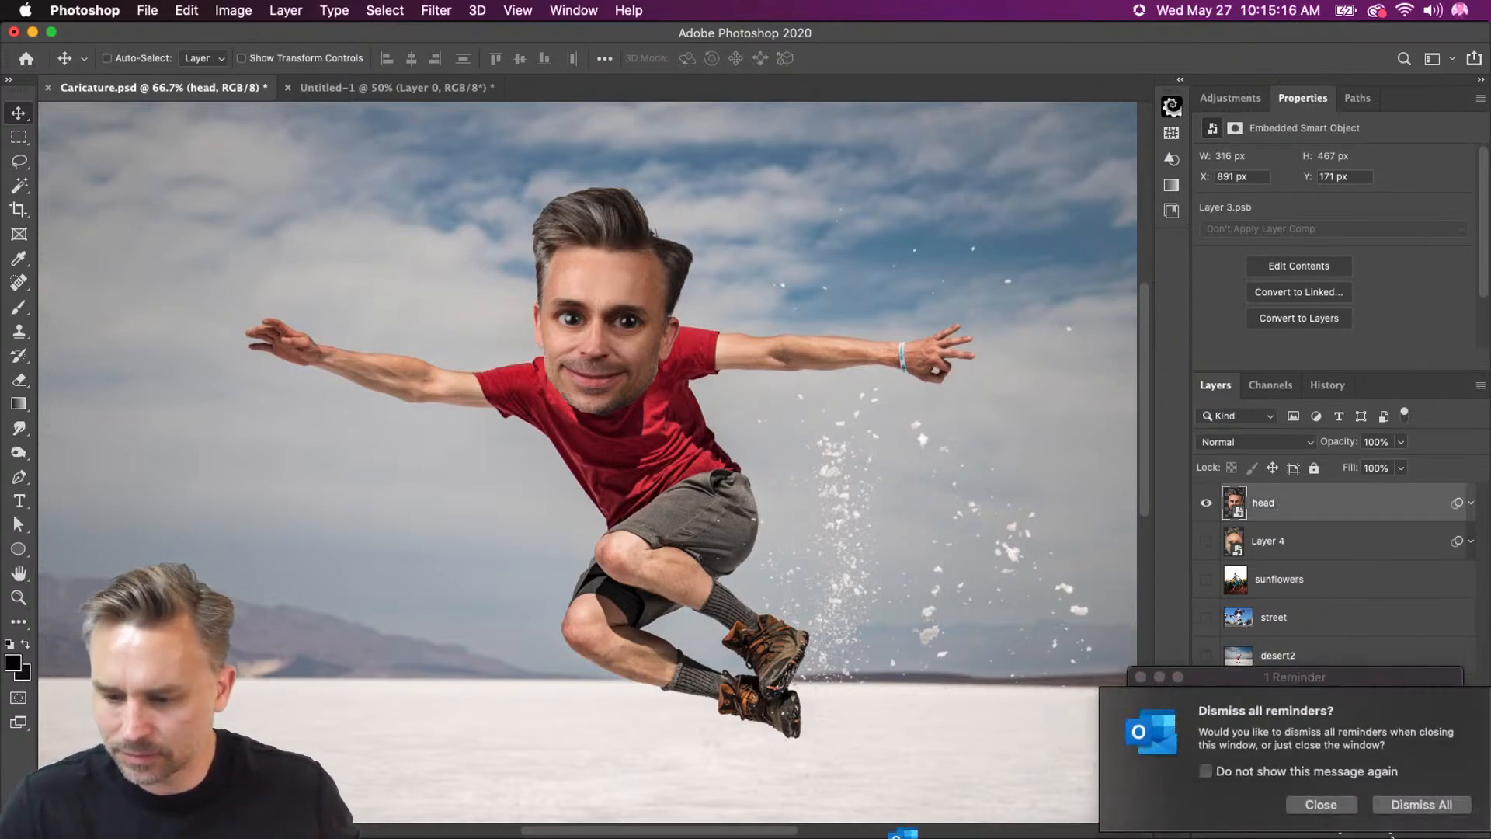
left_click(1427, 808)
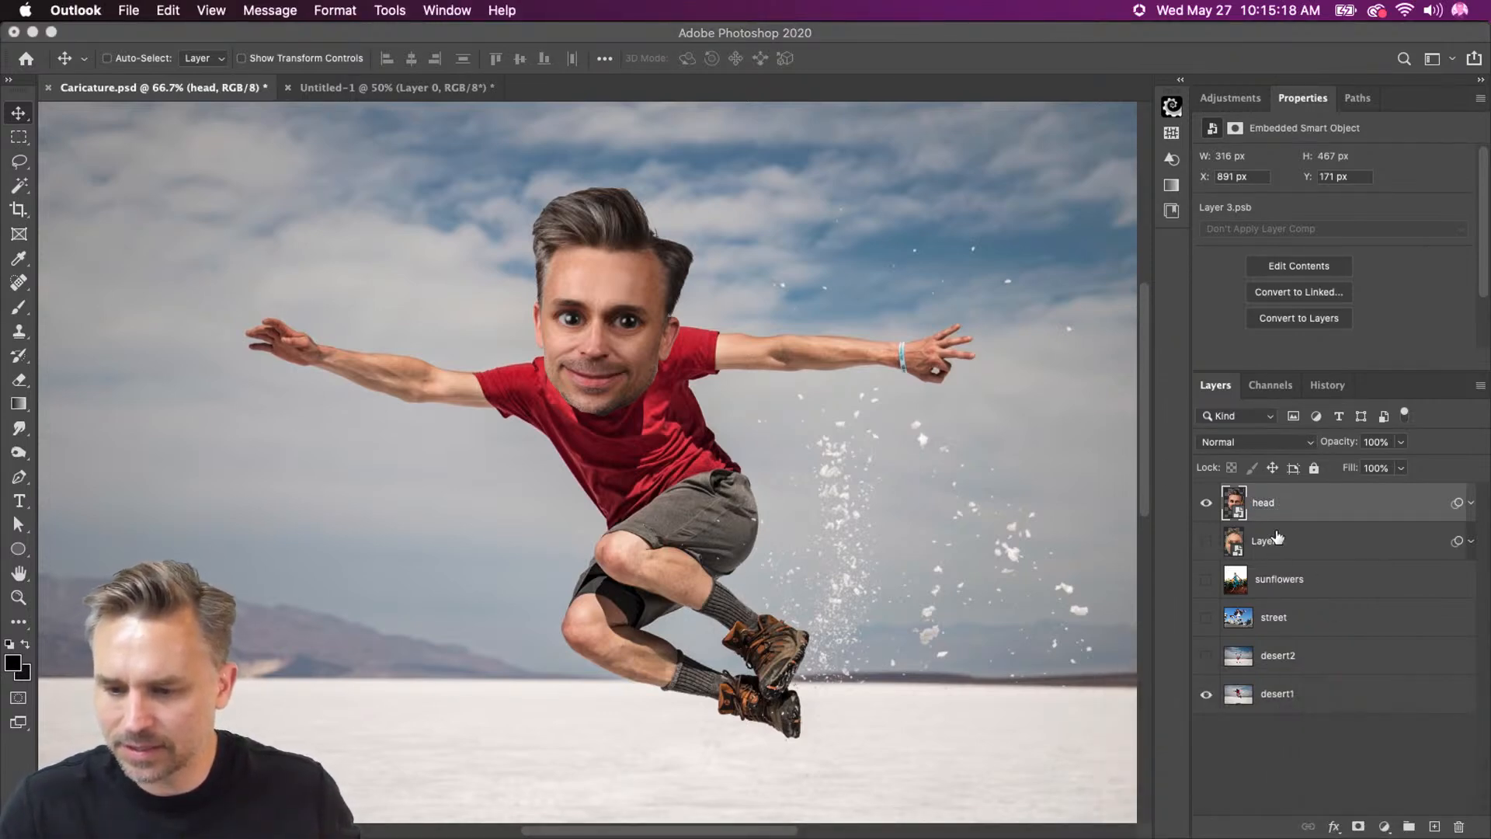
Duplicate the head layer, hide the original, and place the visible copy directly above the desert1 layer.
left_click(1271, 513)
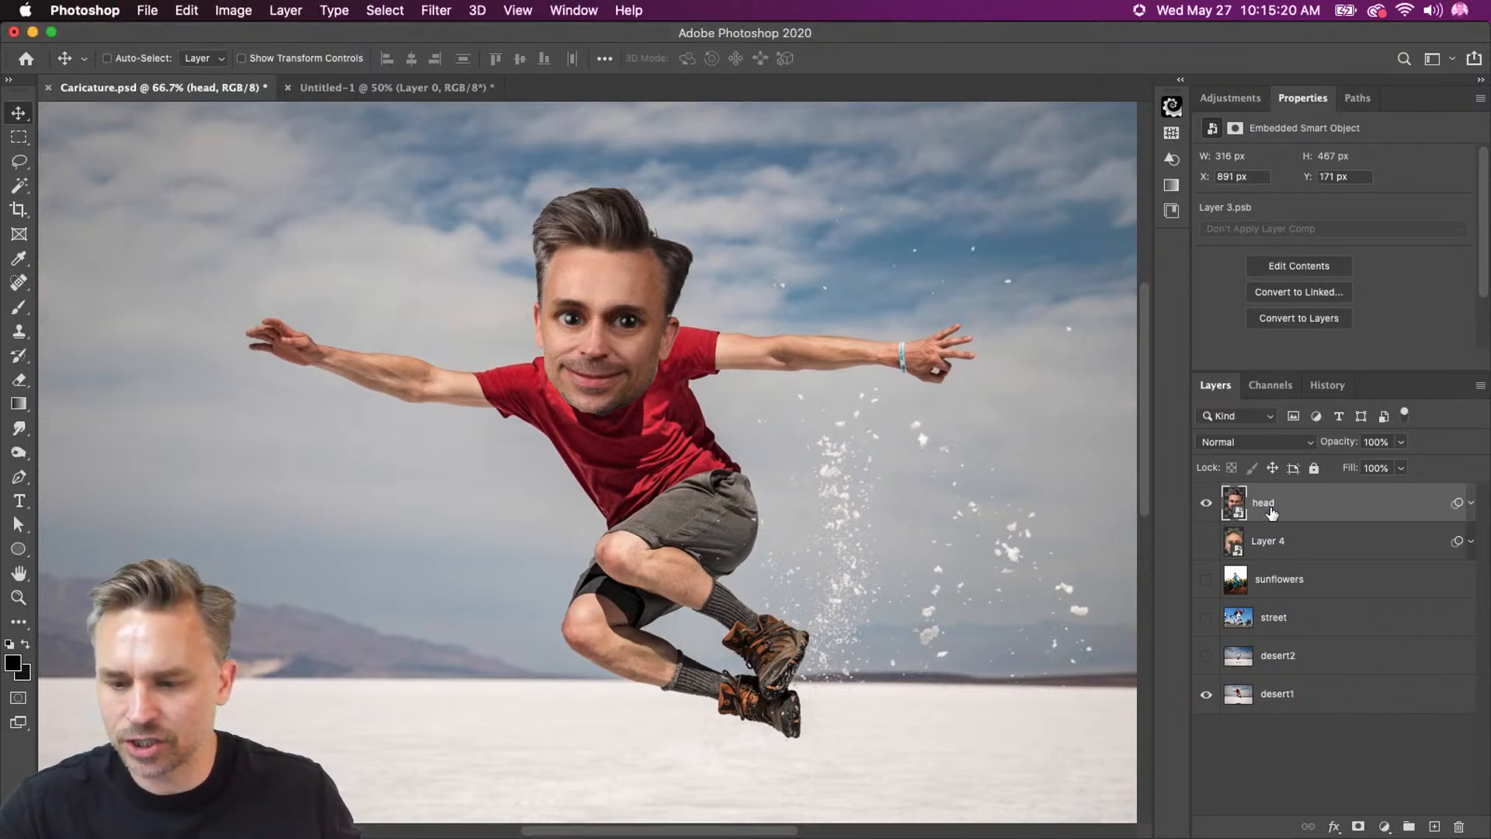
key("super+j")
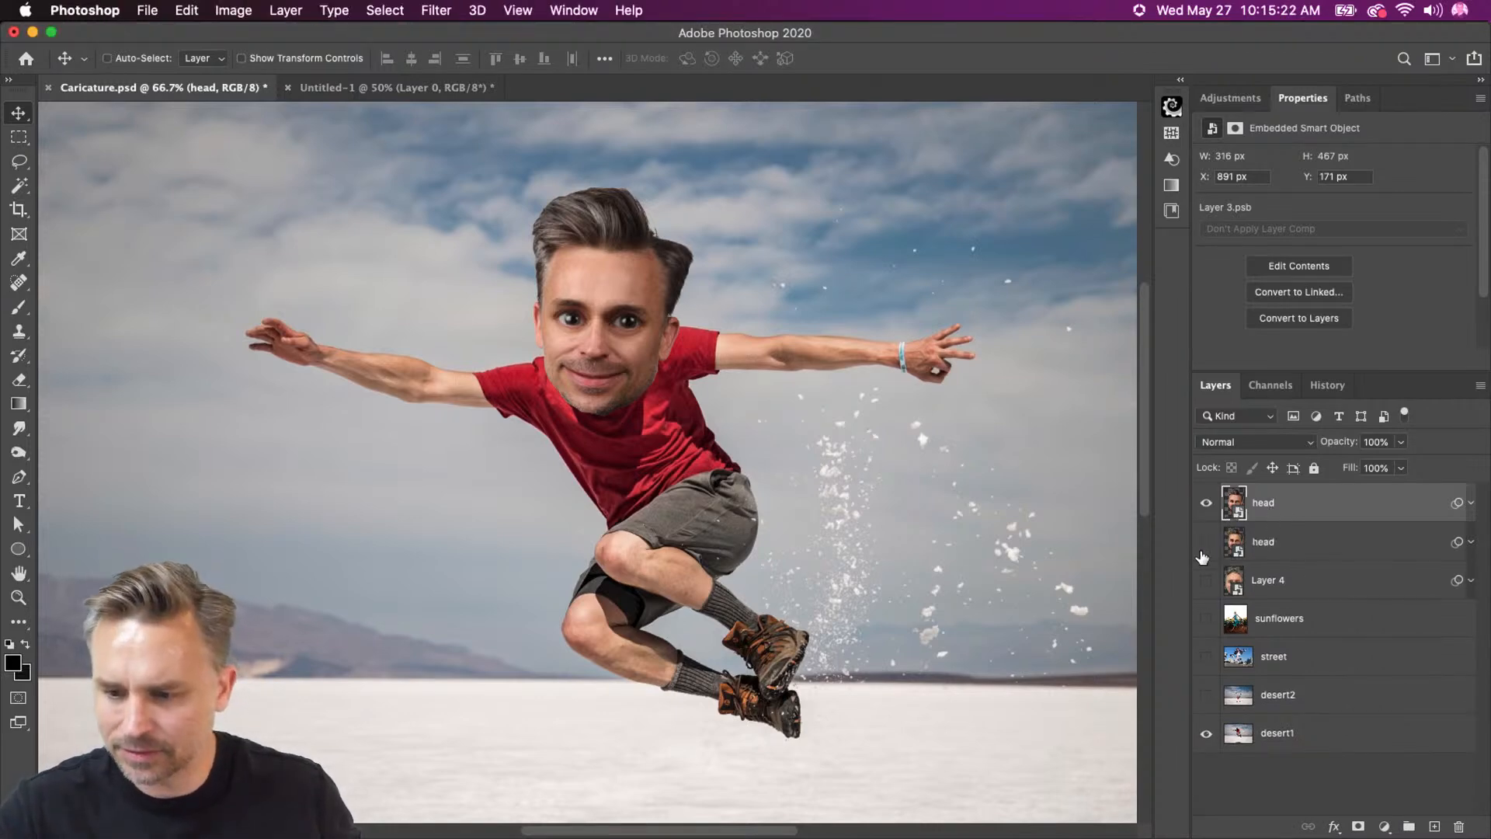
left_click_drag(1266, 505, 1260, 694)
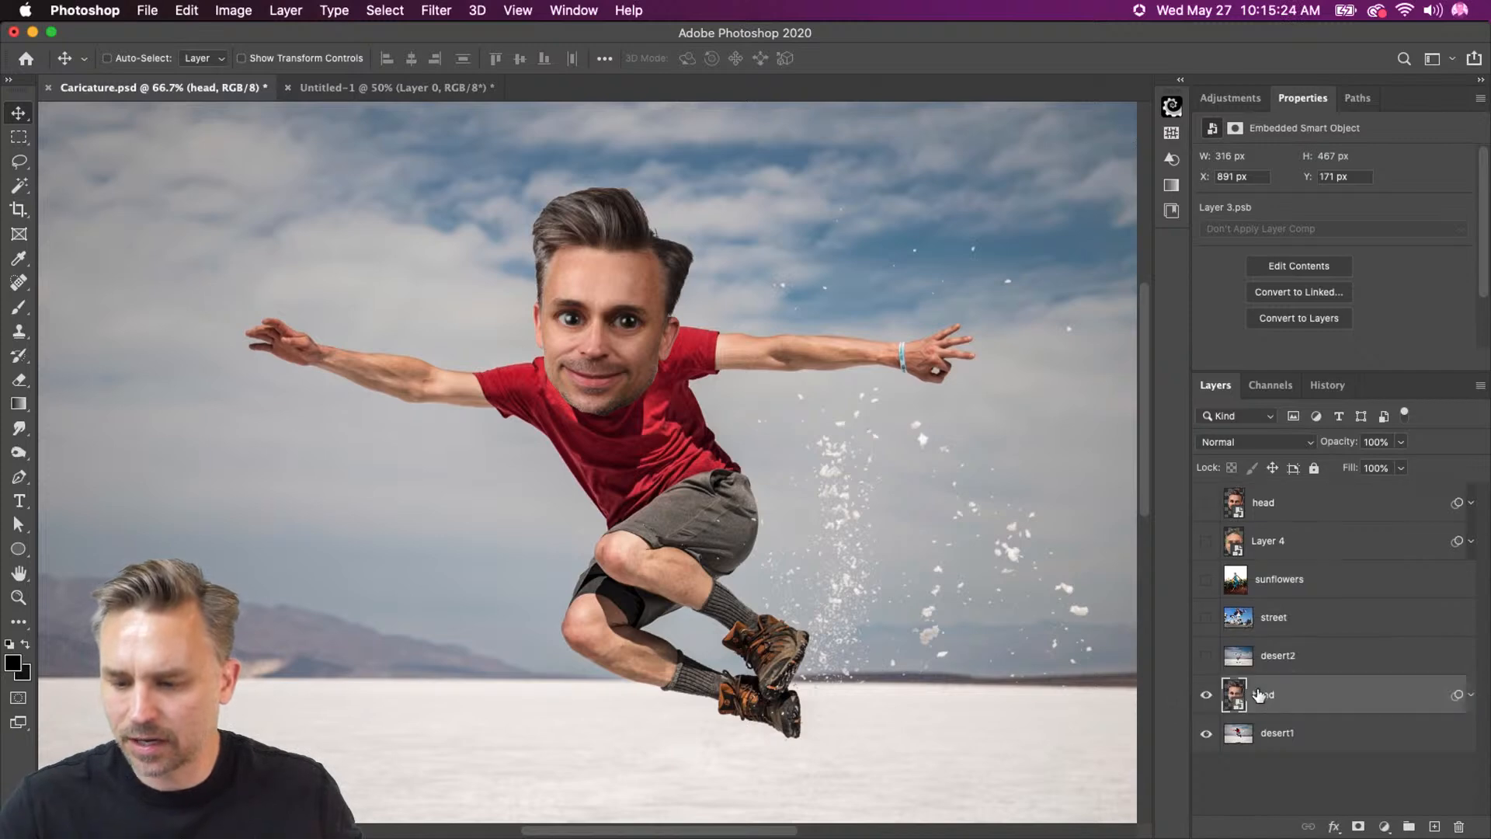
Group the visible head copy together with the desert1 layer.
left_click(1285, 736, "shift")
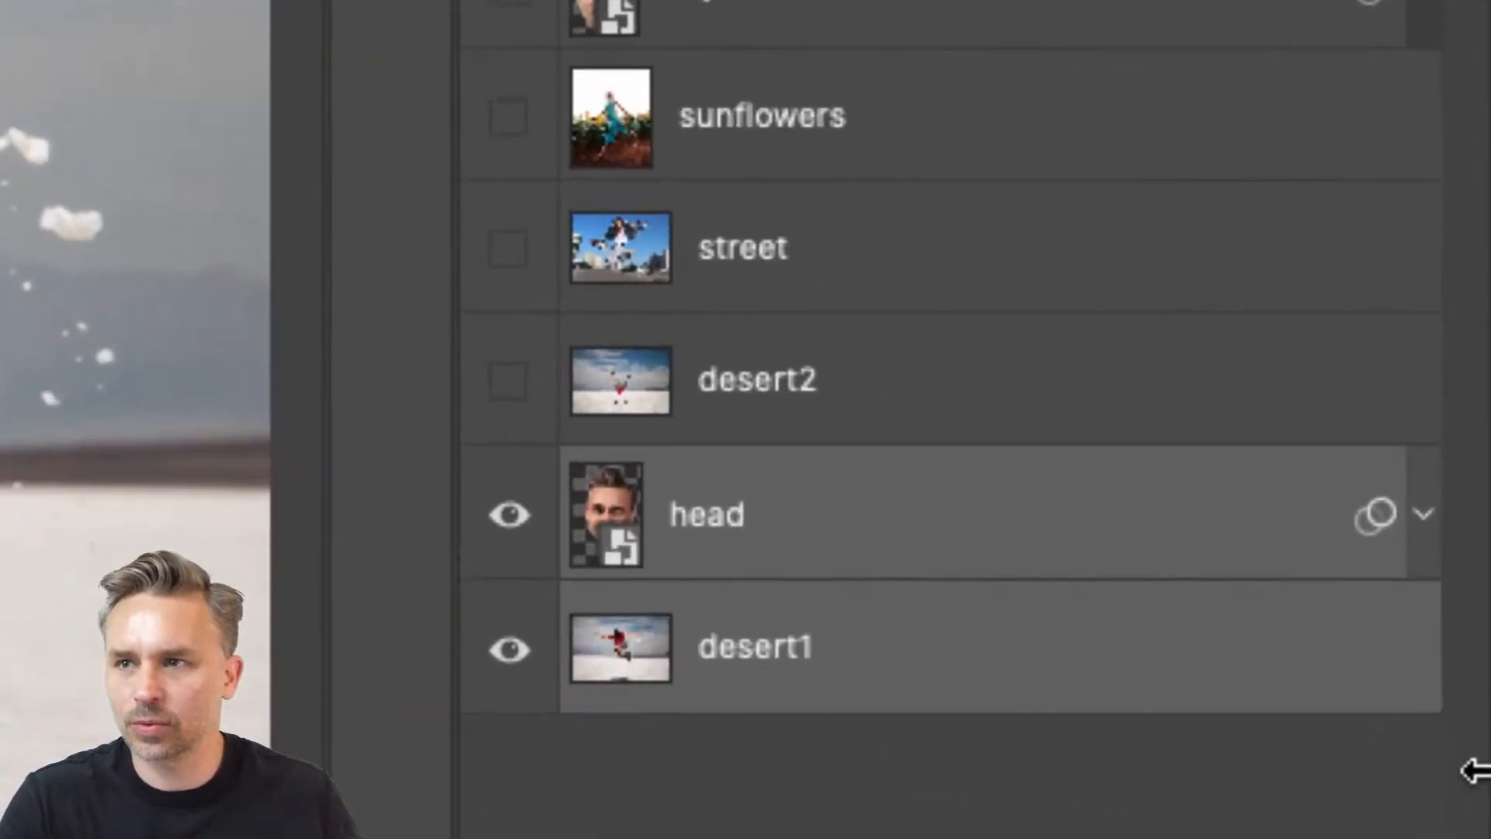
key("ctrl+g")
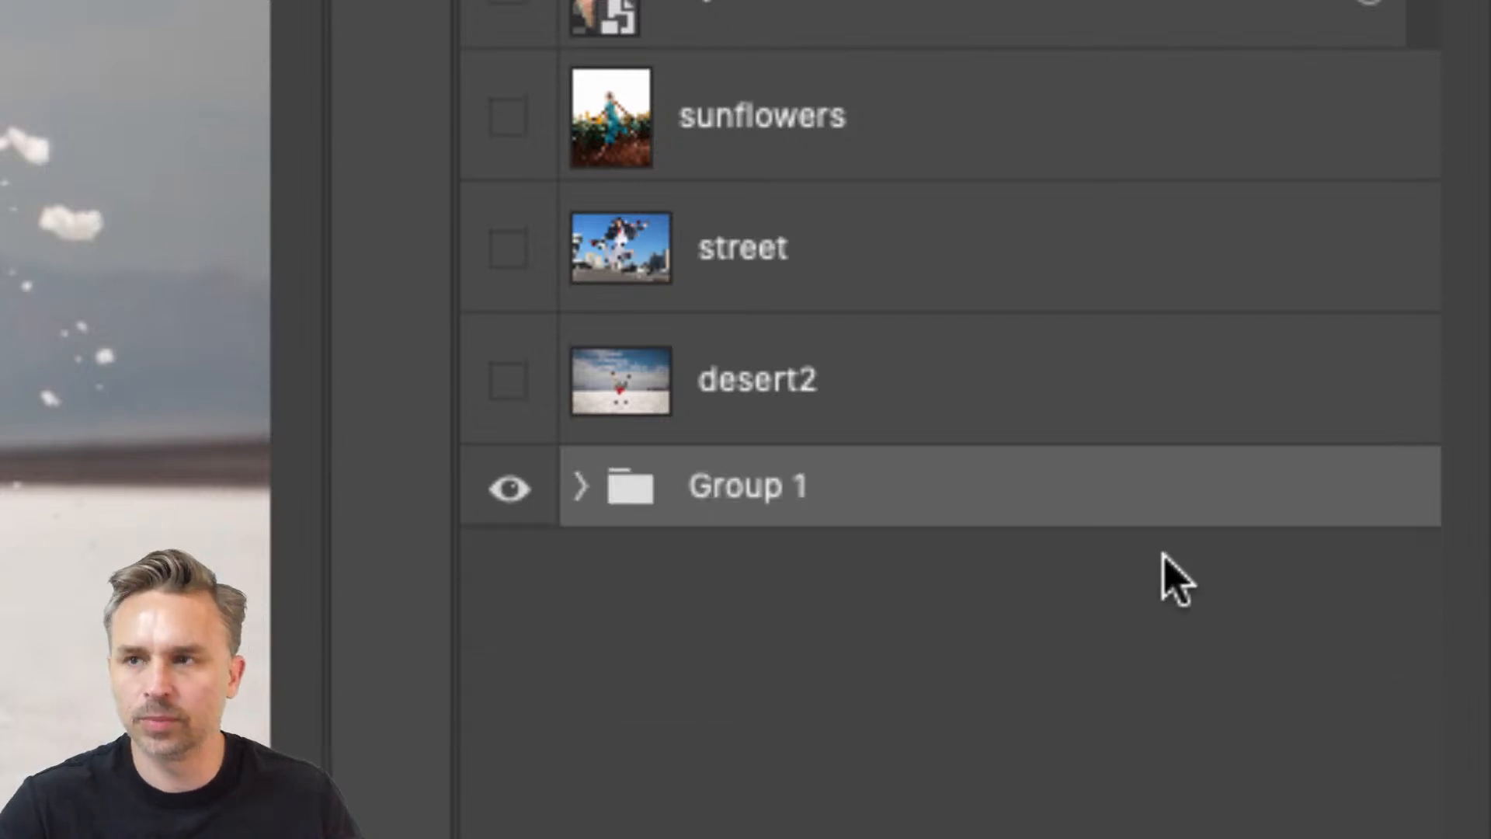
Rename the new group holding the head copy and desert1 as jump.
double_click(738, 485)
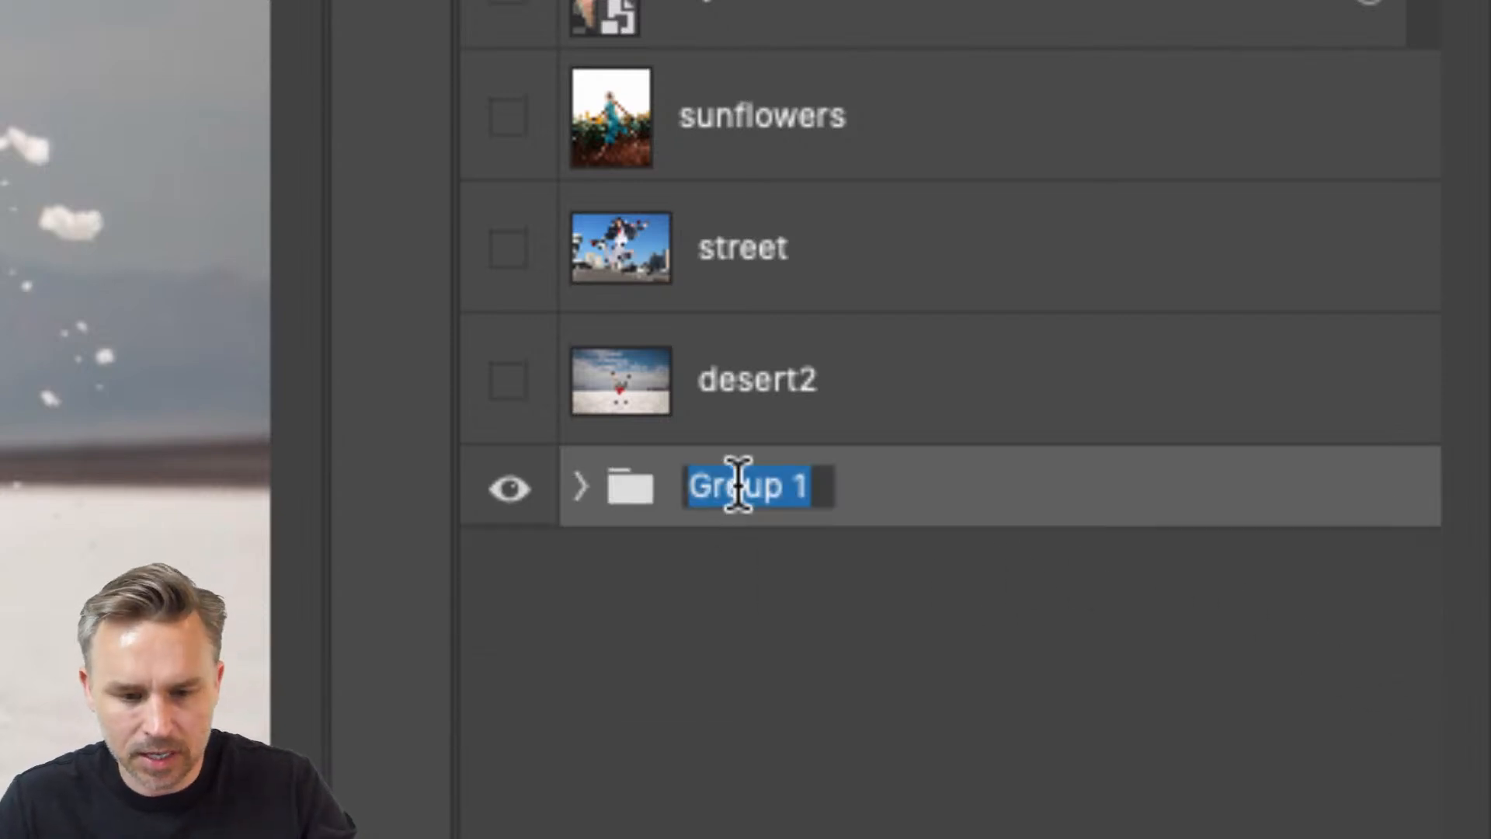
type("jump")
Show the desert2 and top head layers, and move desert2 directly below that head layer.
left_click(508, 380)
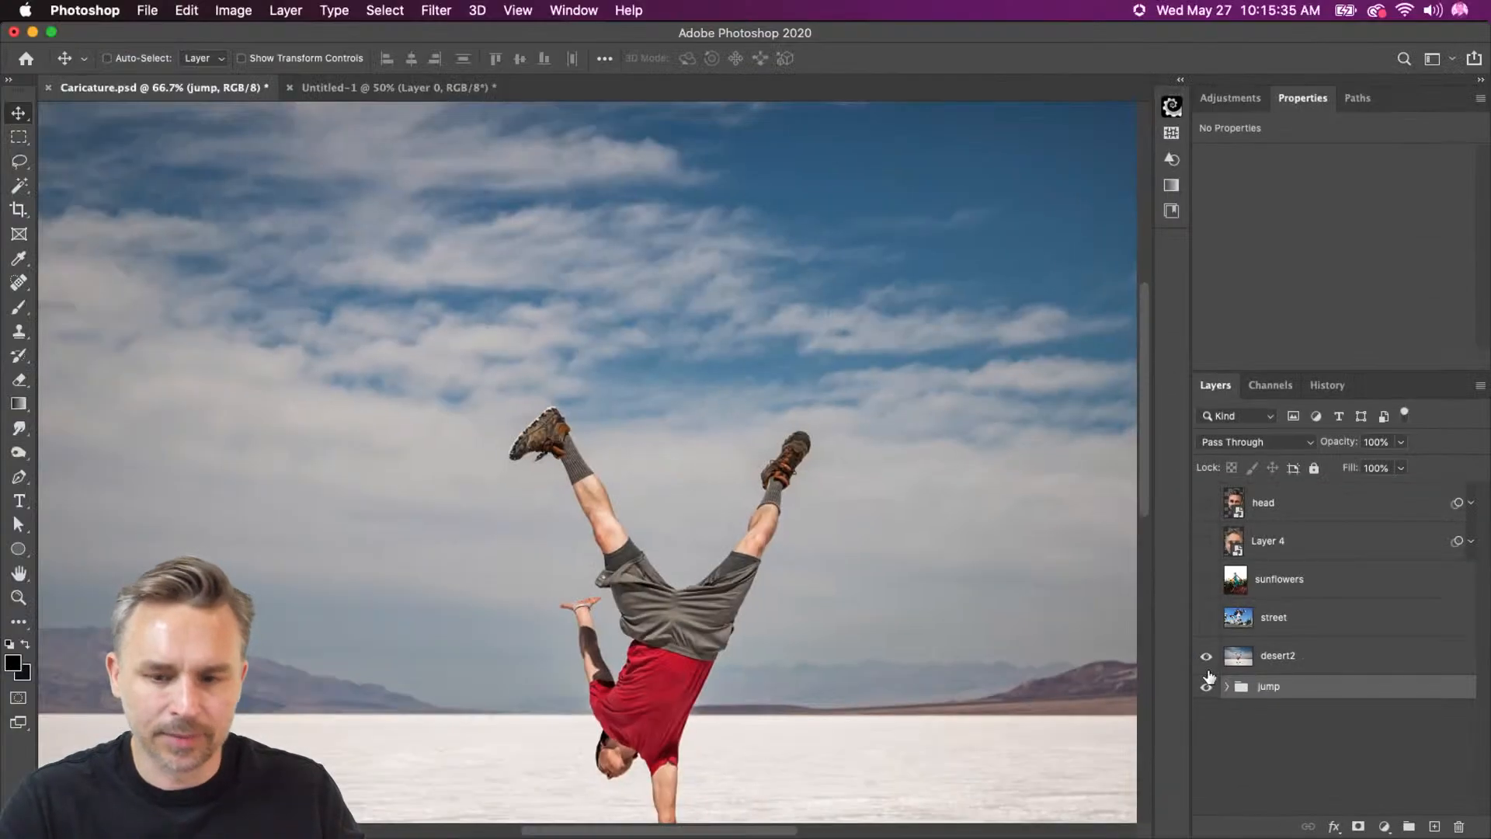
left_click(1285, 664)
left_click(1207, 503)
left_click(1320, 518)
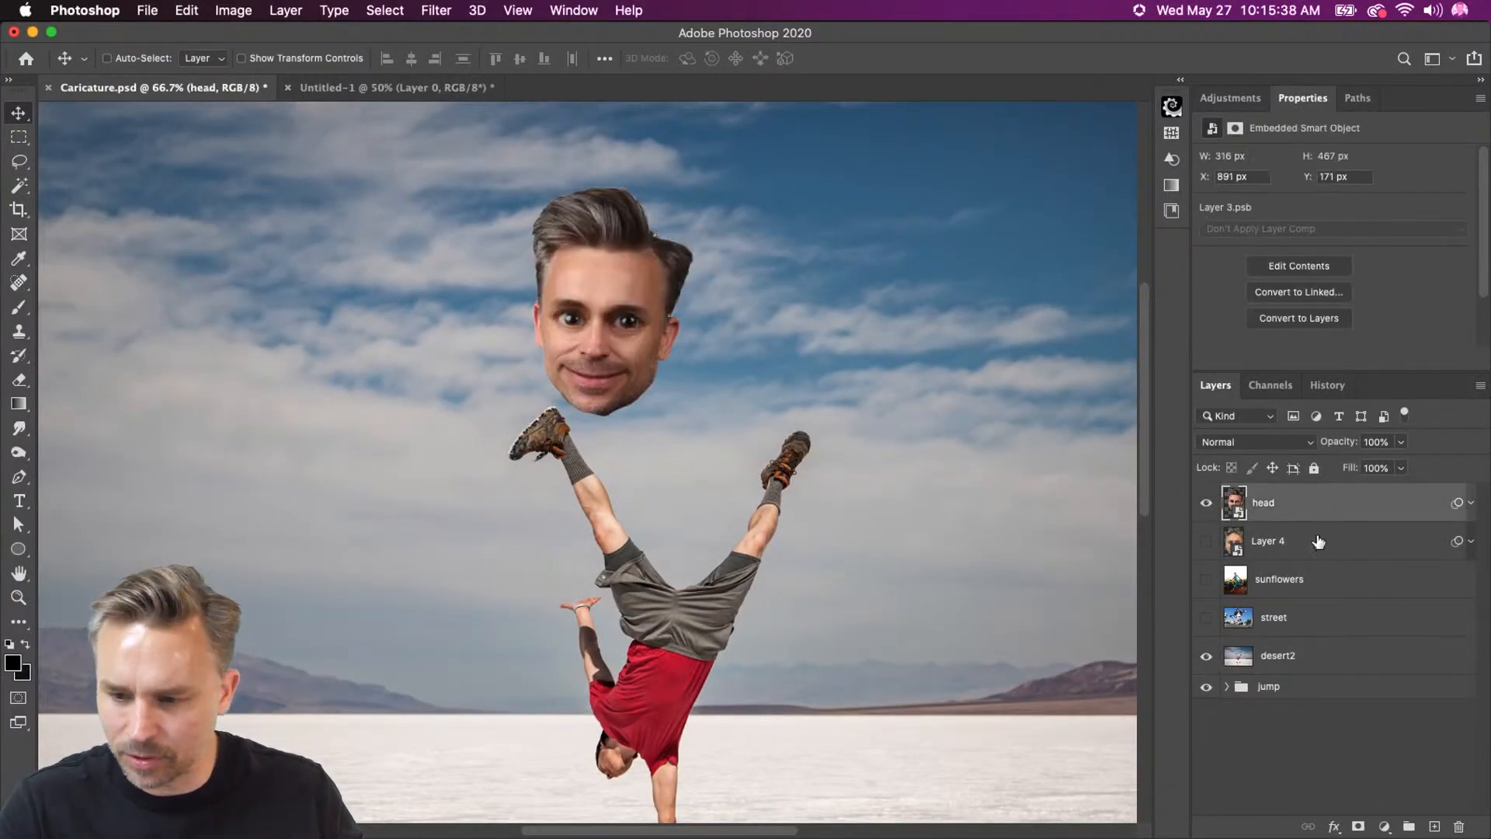
left_click_drag(1291, 659, 1257, 529)
Group the top head layer with desert2 and name the group handstand.
left_click(1305, 512, "shift")
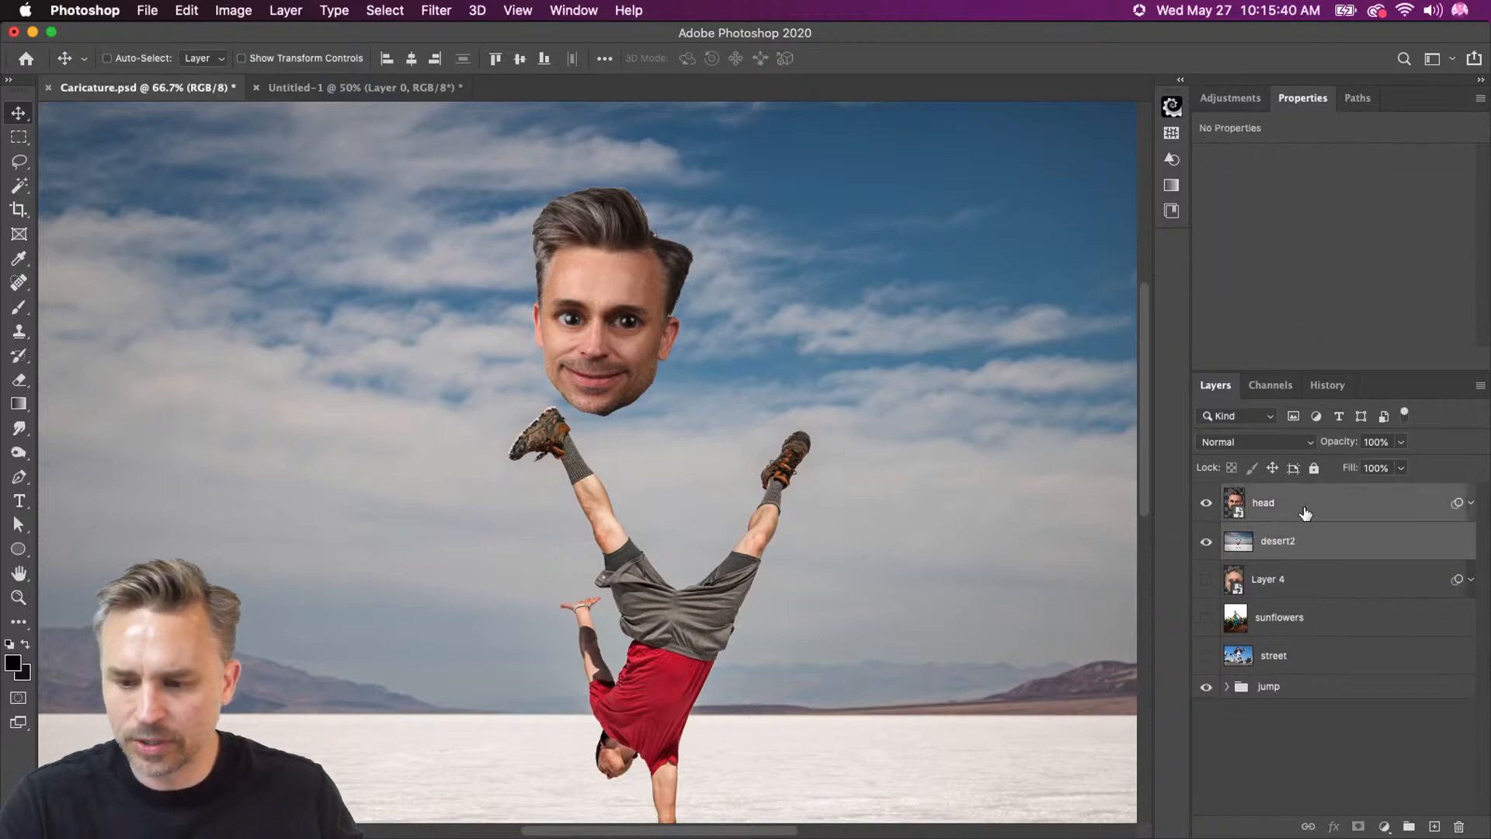
key("super+g")
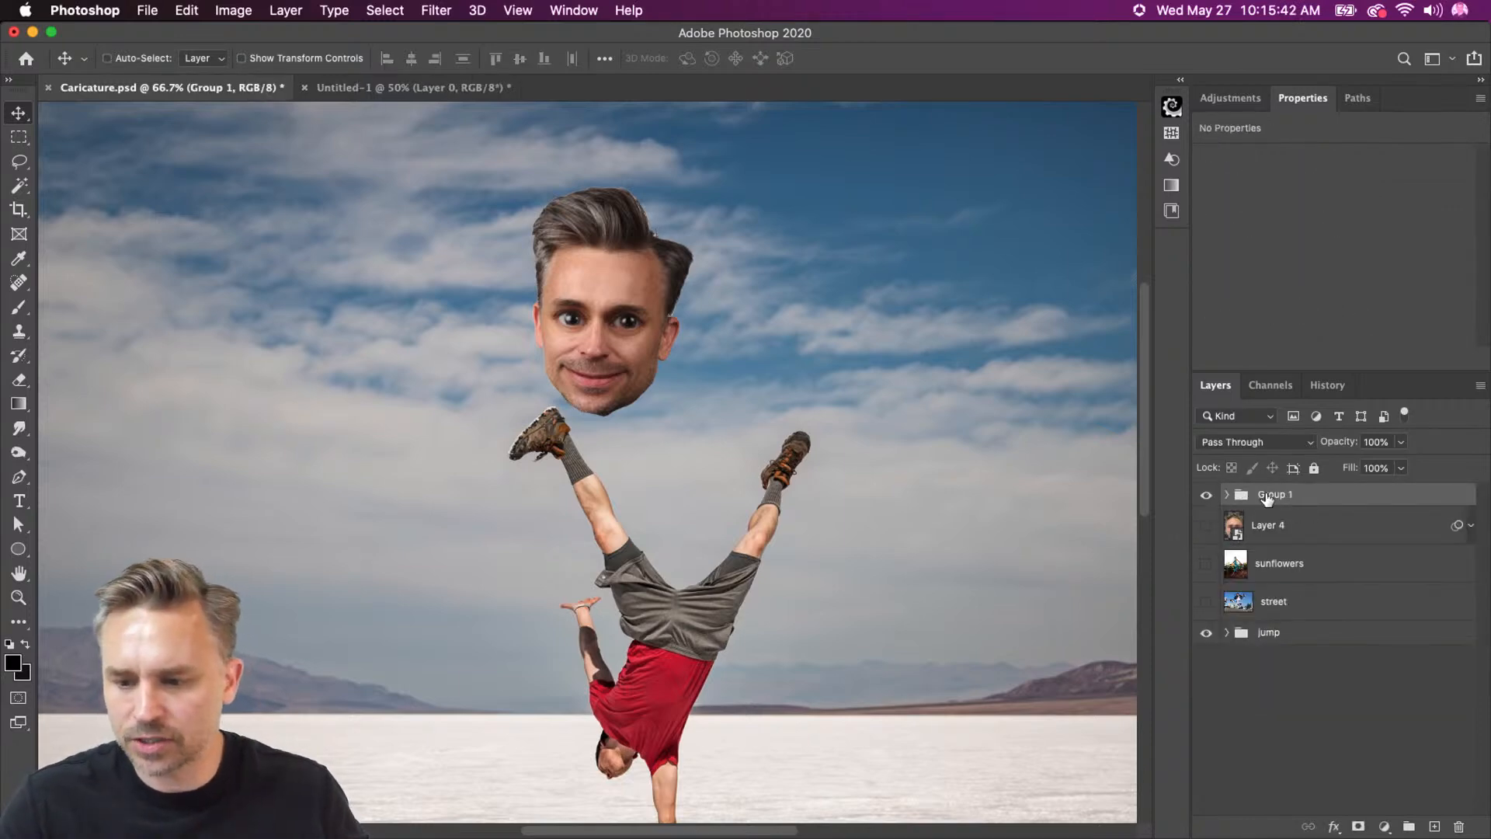
type("handstand")
key("Return")
Move the handstand group's head down over the upside-down man's head and rotate it upside down to match the body.
scroll(1029, 510, "down", 4)
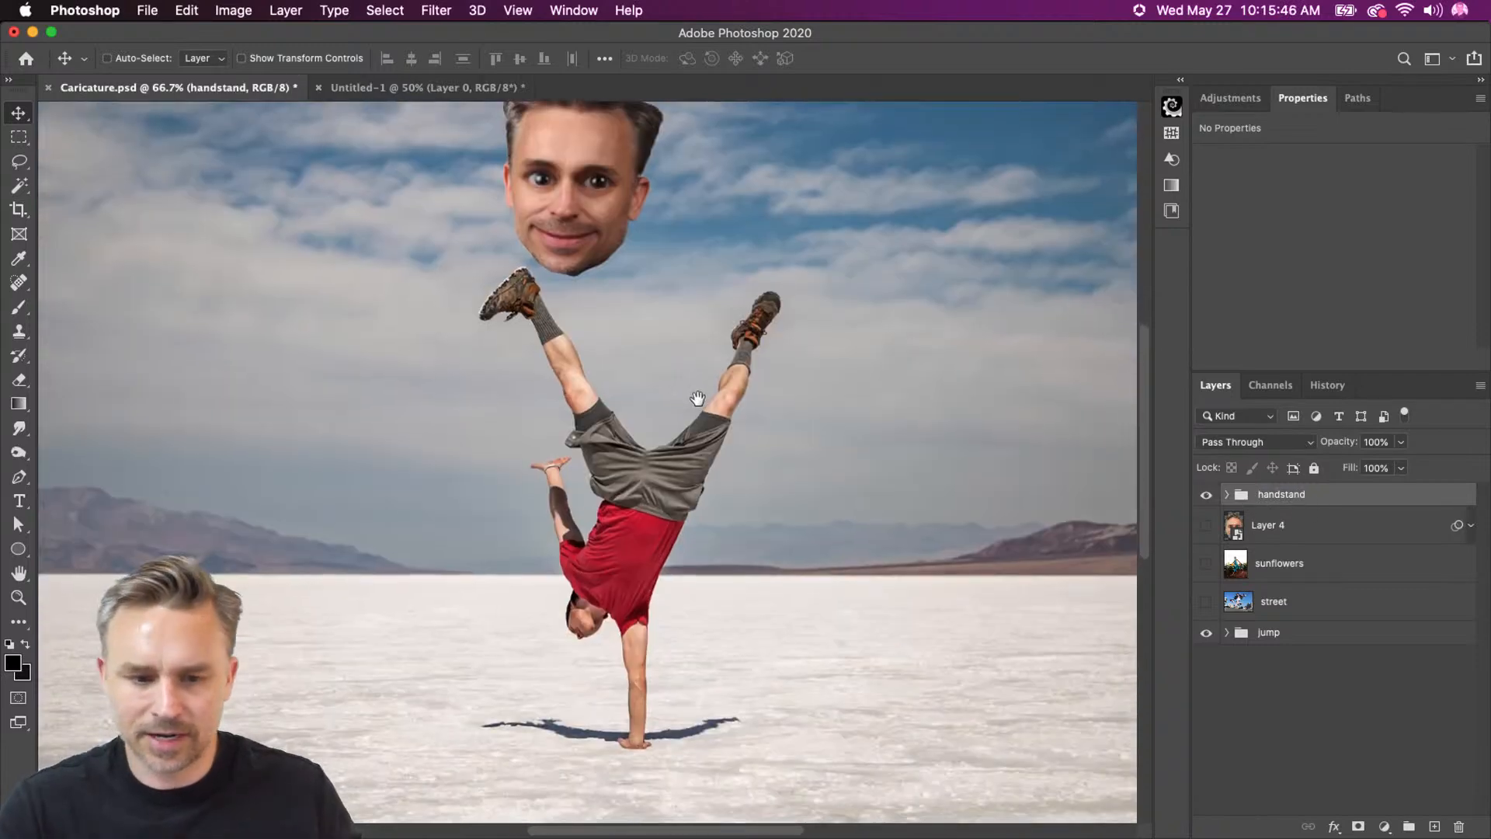
left_click(1227, 495)
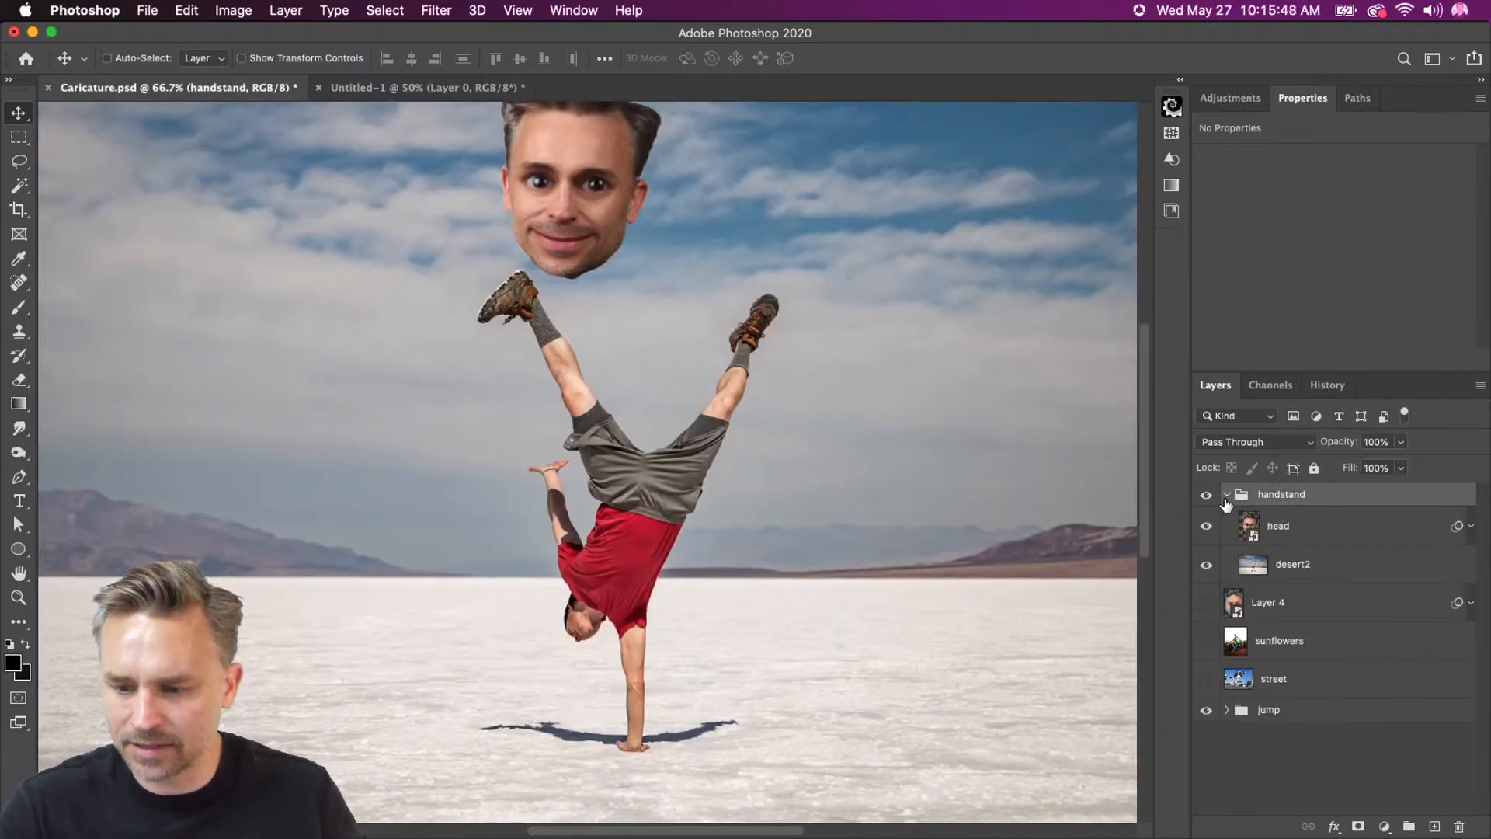
left_click(1295, 530)
left_click_drag(472, 198, 477, 621)
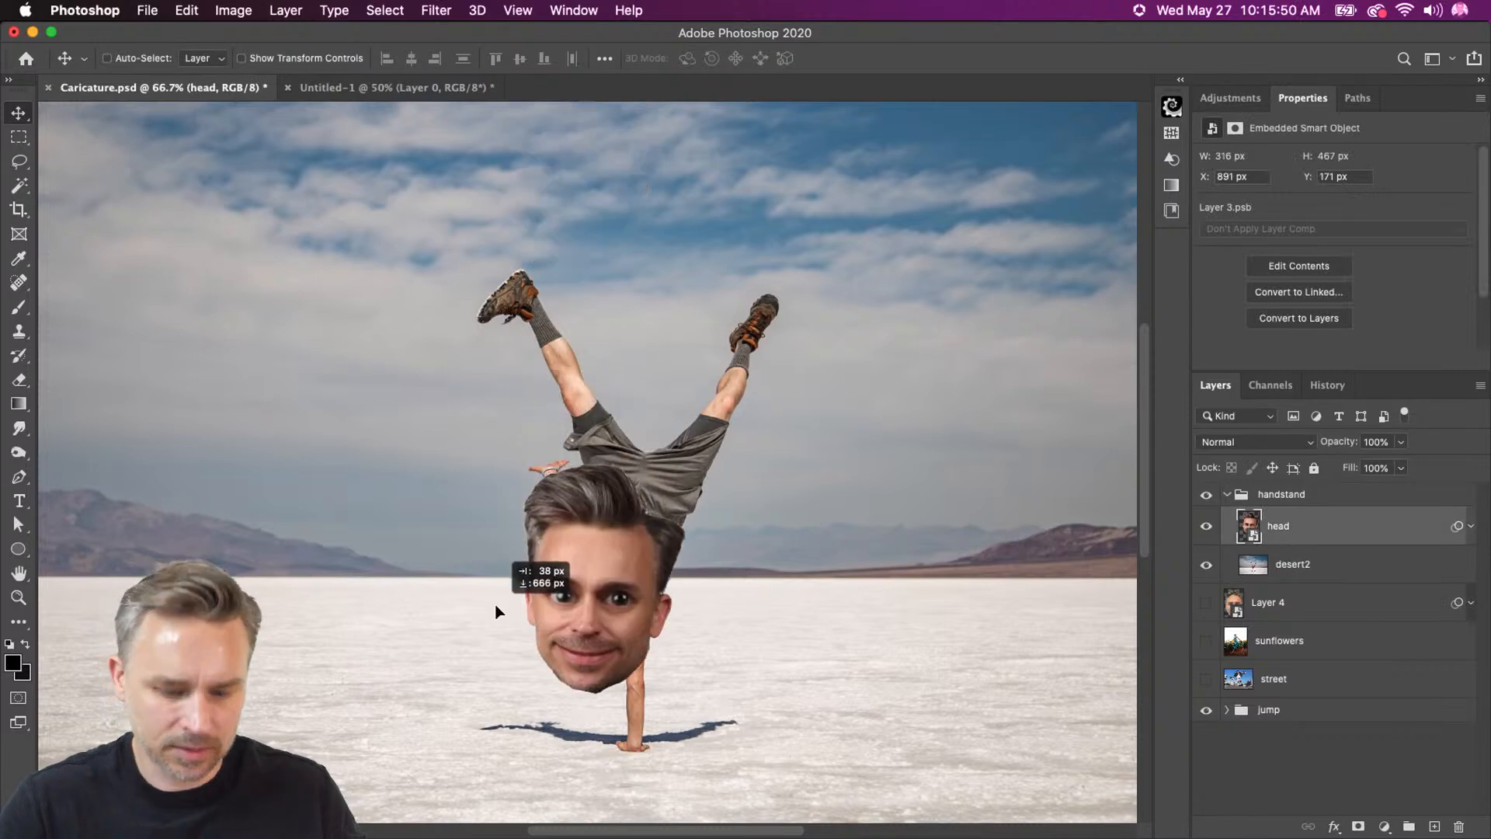
key("ctrl+t")
left_click_drag(466, 497, 603, 786)
key("Return")
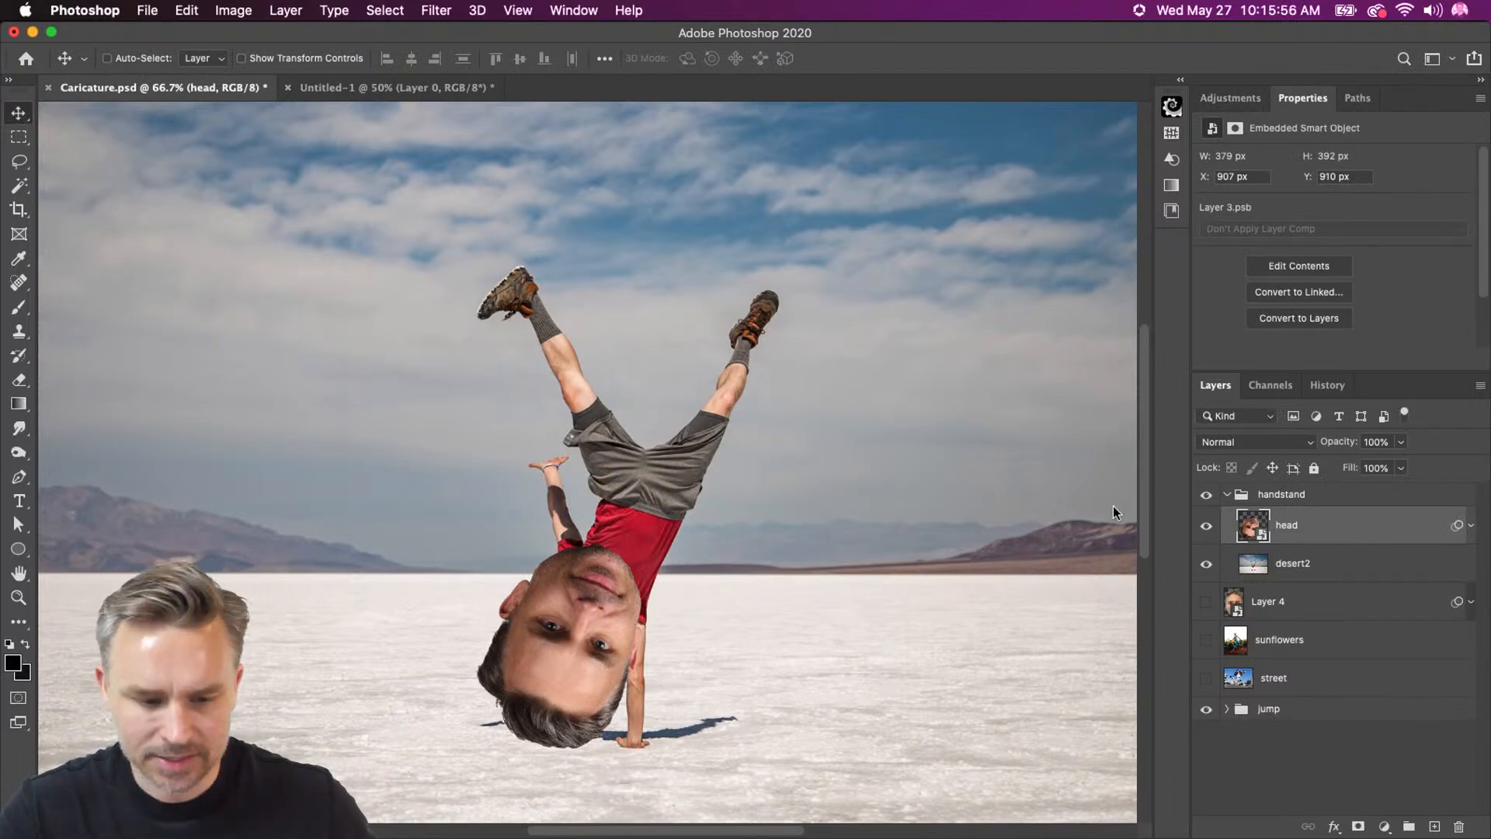
Expand the smart filters on the handstand head, and collapse and hide the handstand group.
left_click(1470, 526)
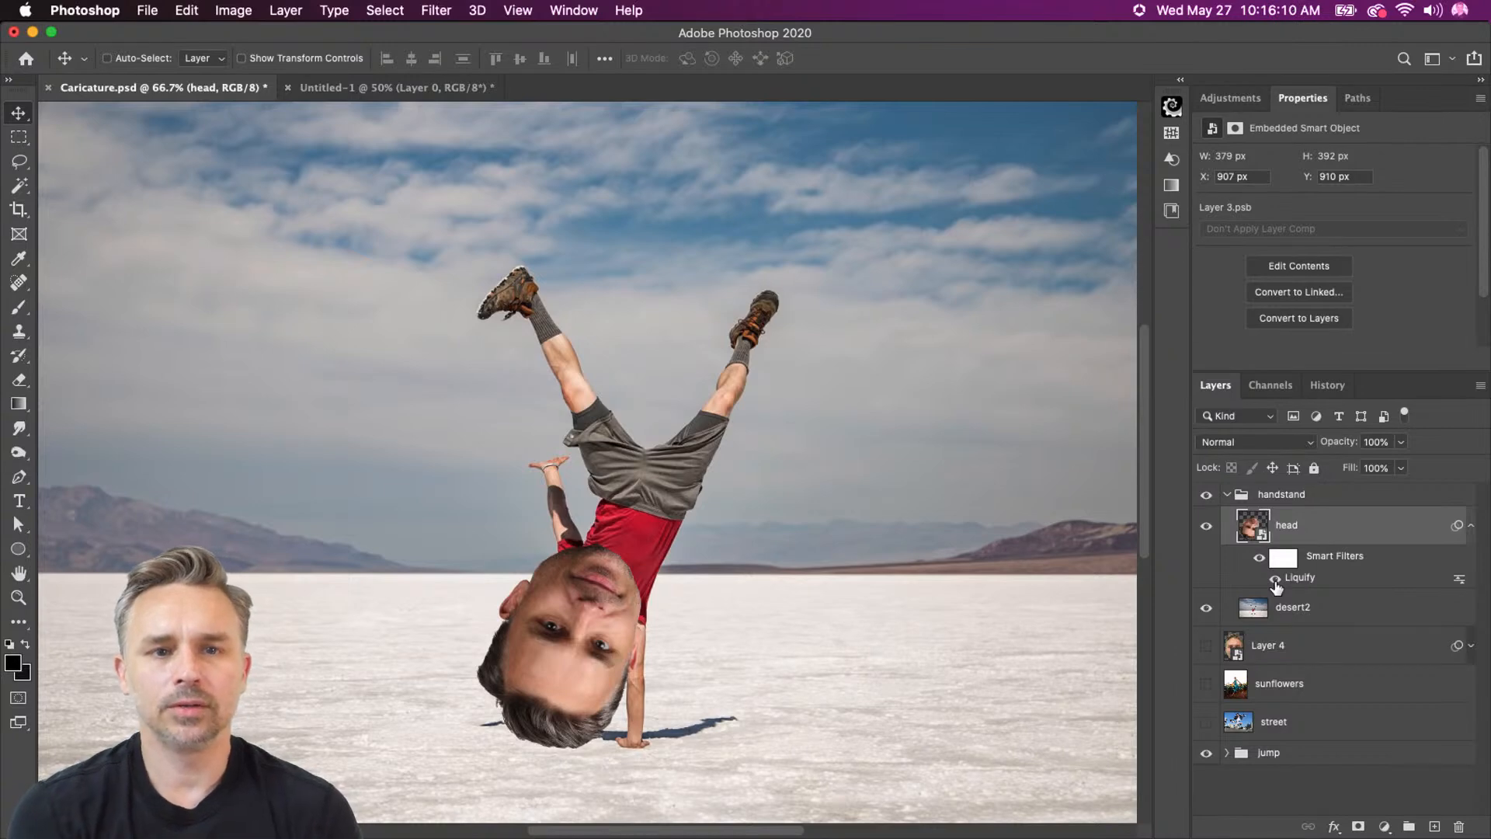
left_click(1225, 495)
left_click(1206, 495)
Select the head layer inside the jump group, expand its smart filters and float the Layers panel over the canvas.
left_click(1226, 633)
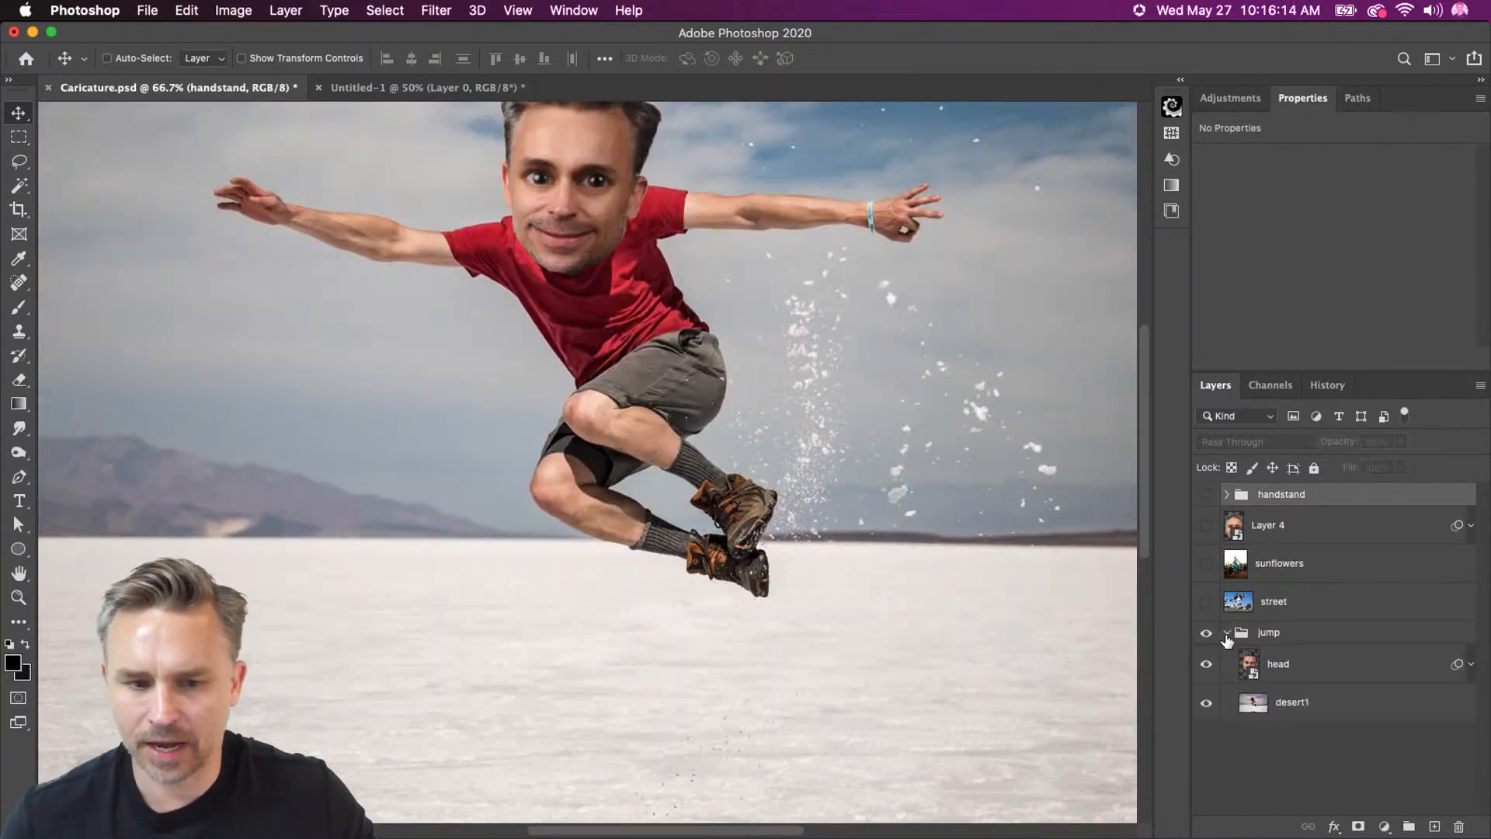
left_click(1311, 665)
scroll(674, 447, "up", 5)
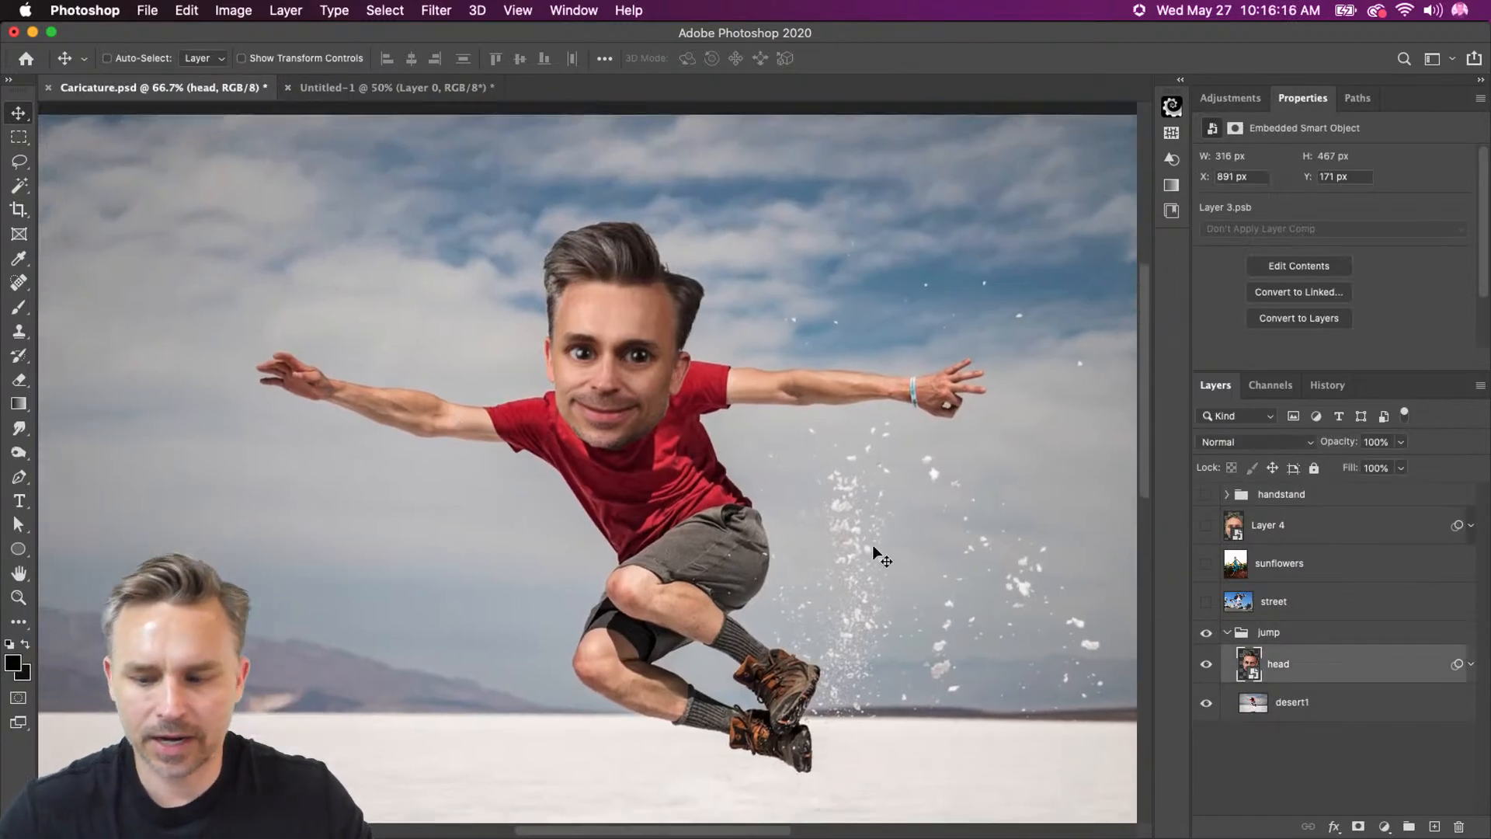
left_click(1470, 666)
left_click_drag(1208, 391, 855, 225)
mouse_move(992, 666)
left_mouse_down()
mouse_move(992, 433)
mouse_move(992, 666)
left_mouse_up()
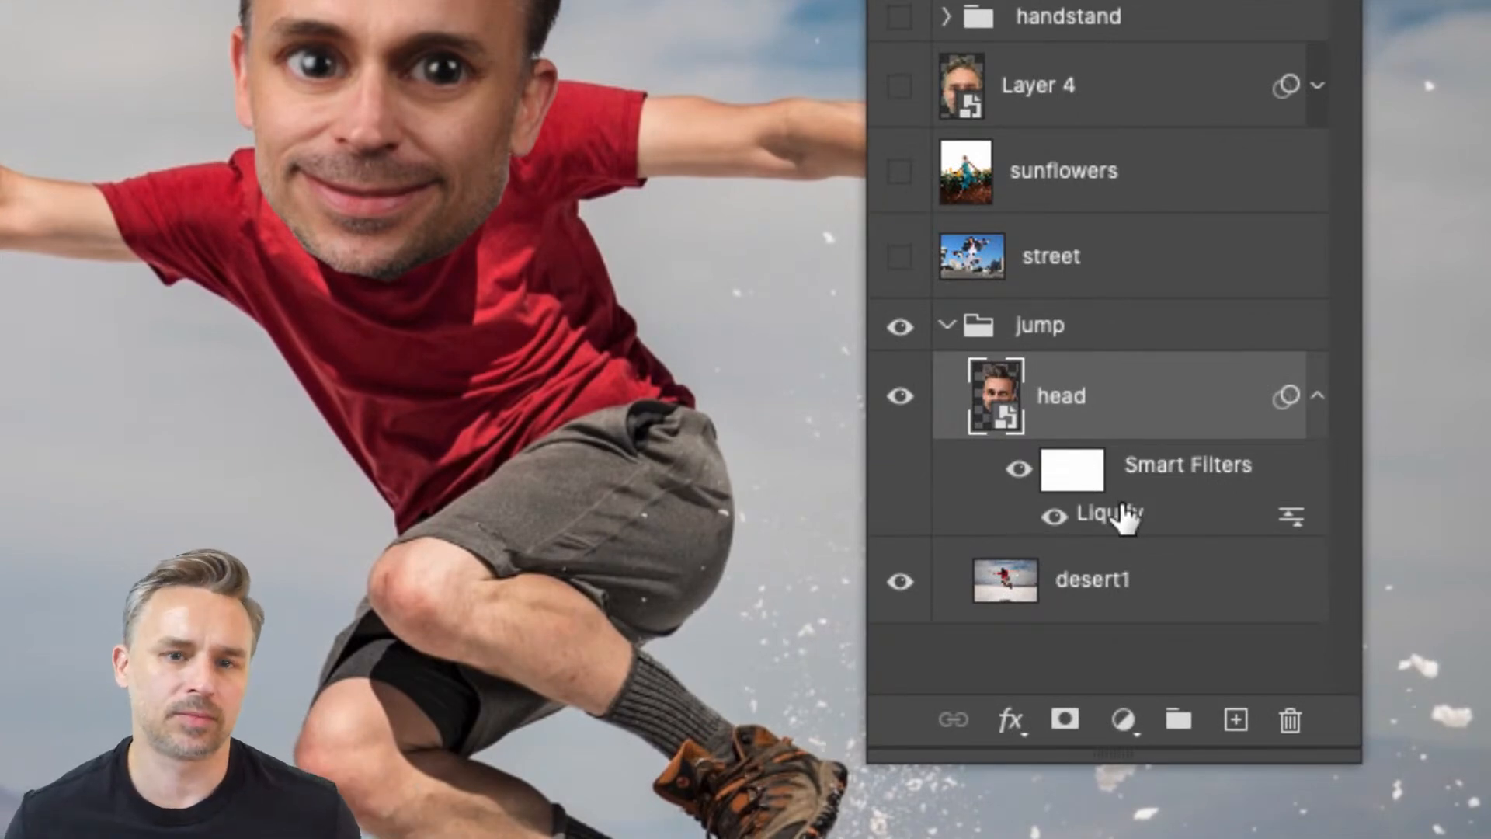
Try rotating the jump group's head with its Liquify smart filter still attached, and undo the rotation.
key("super+t")
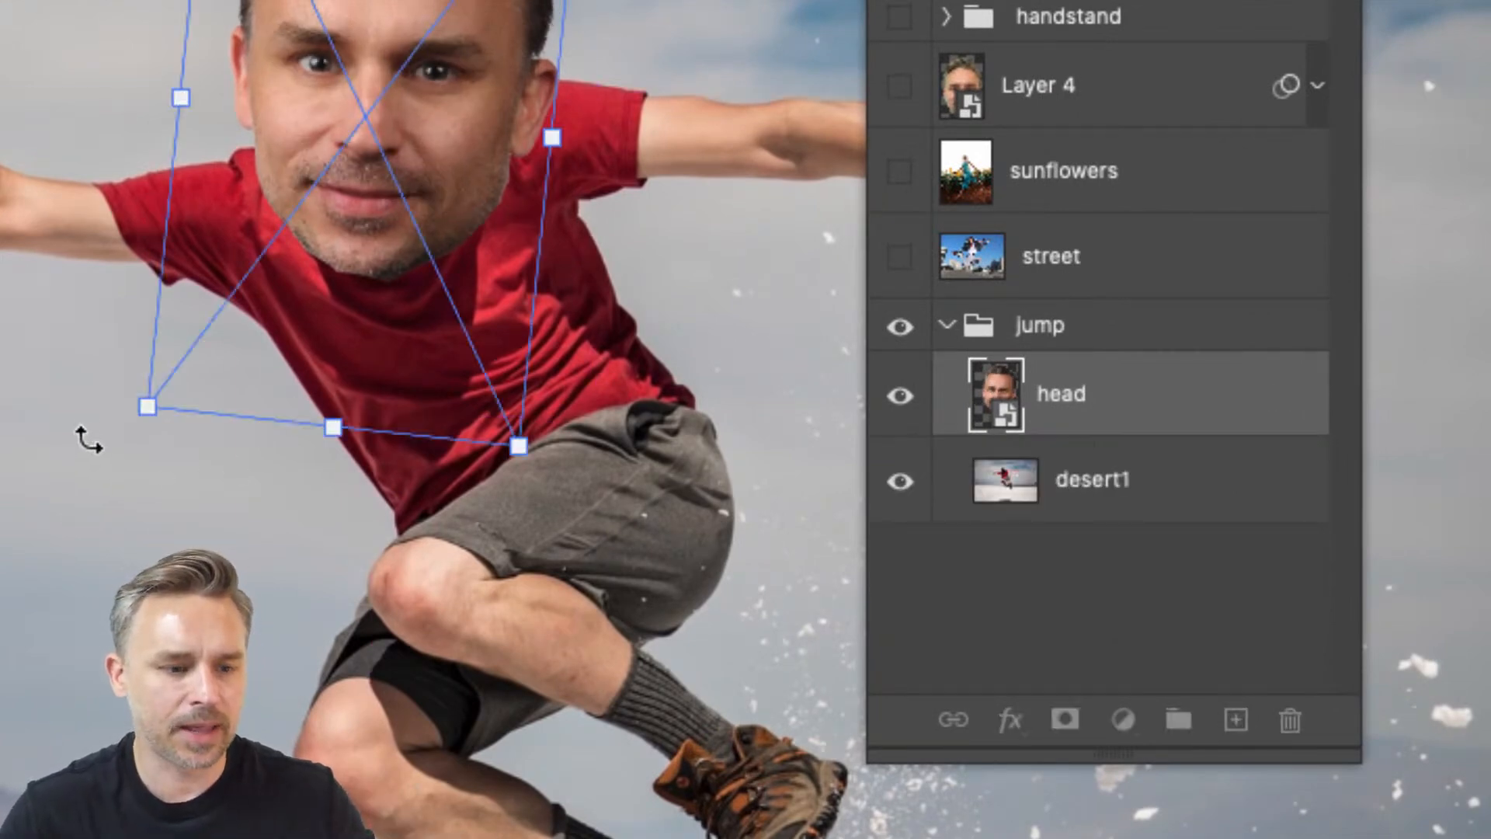
left_click_drag(93, 426, 201, 458)
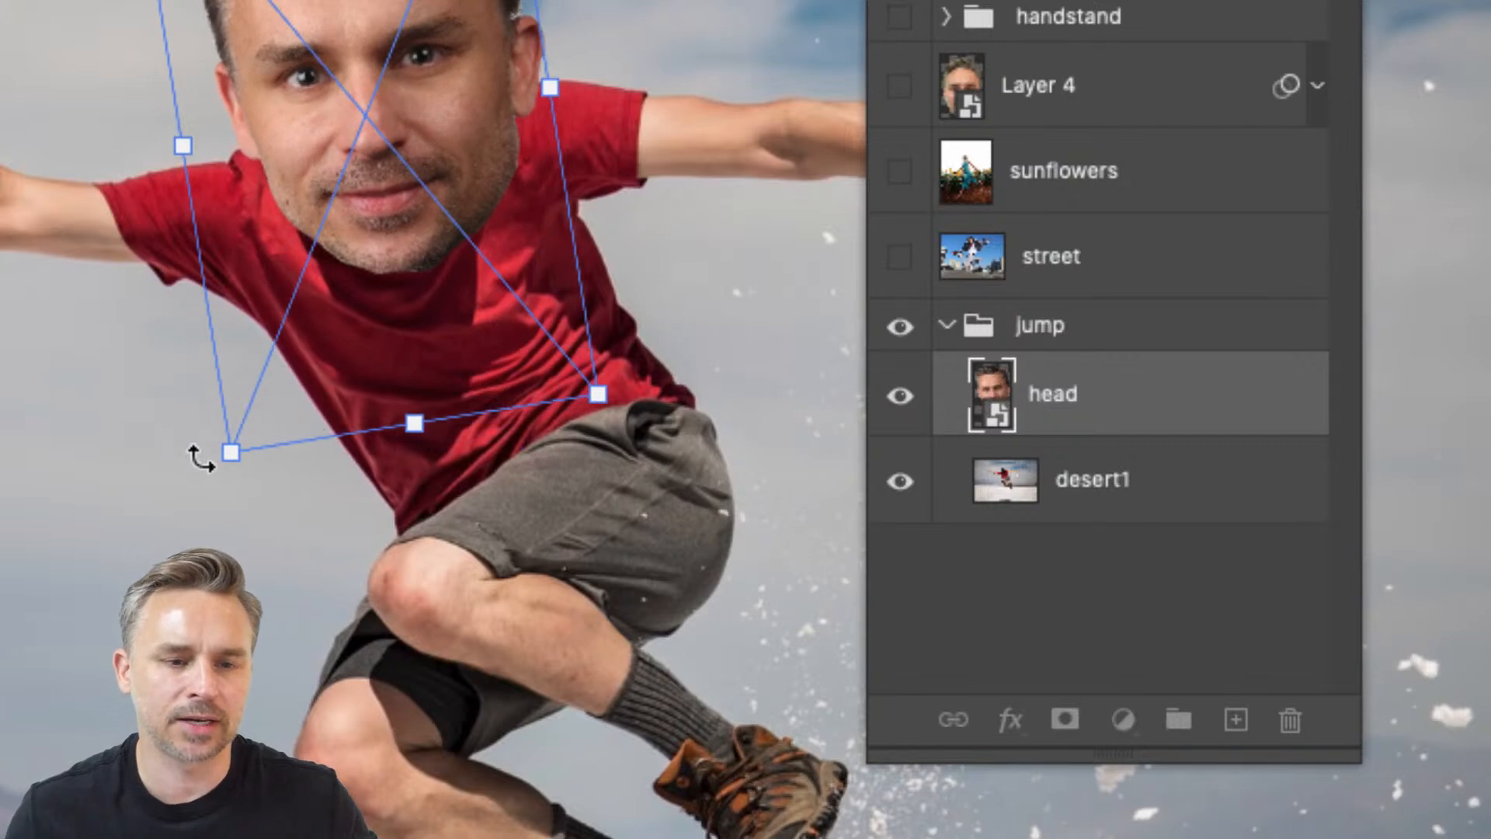
key("Return")
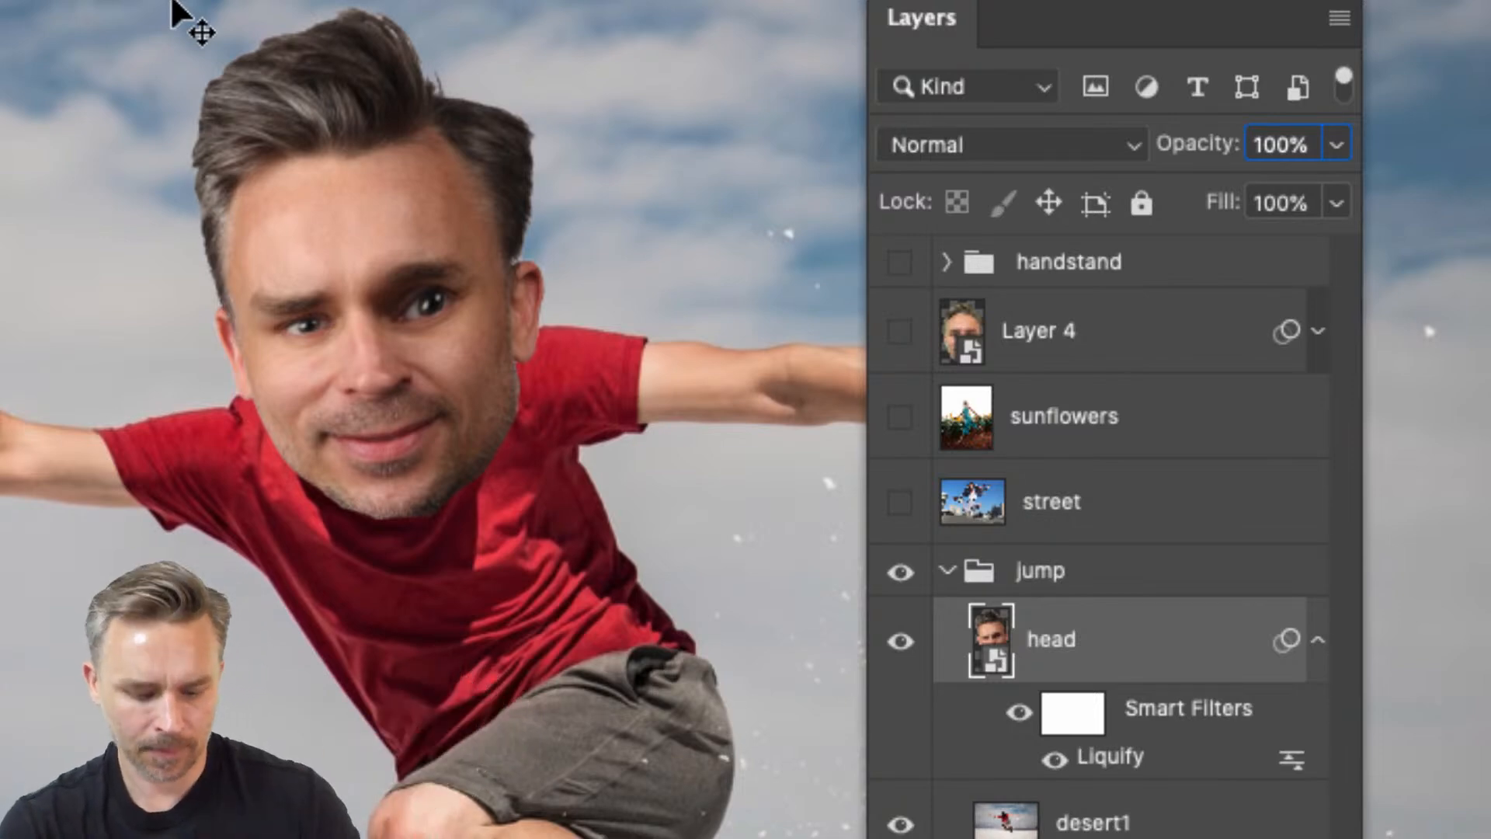
key("super+z")
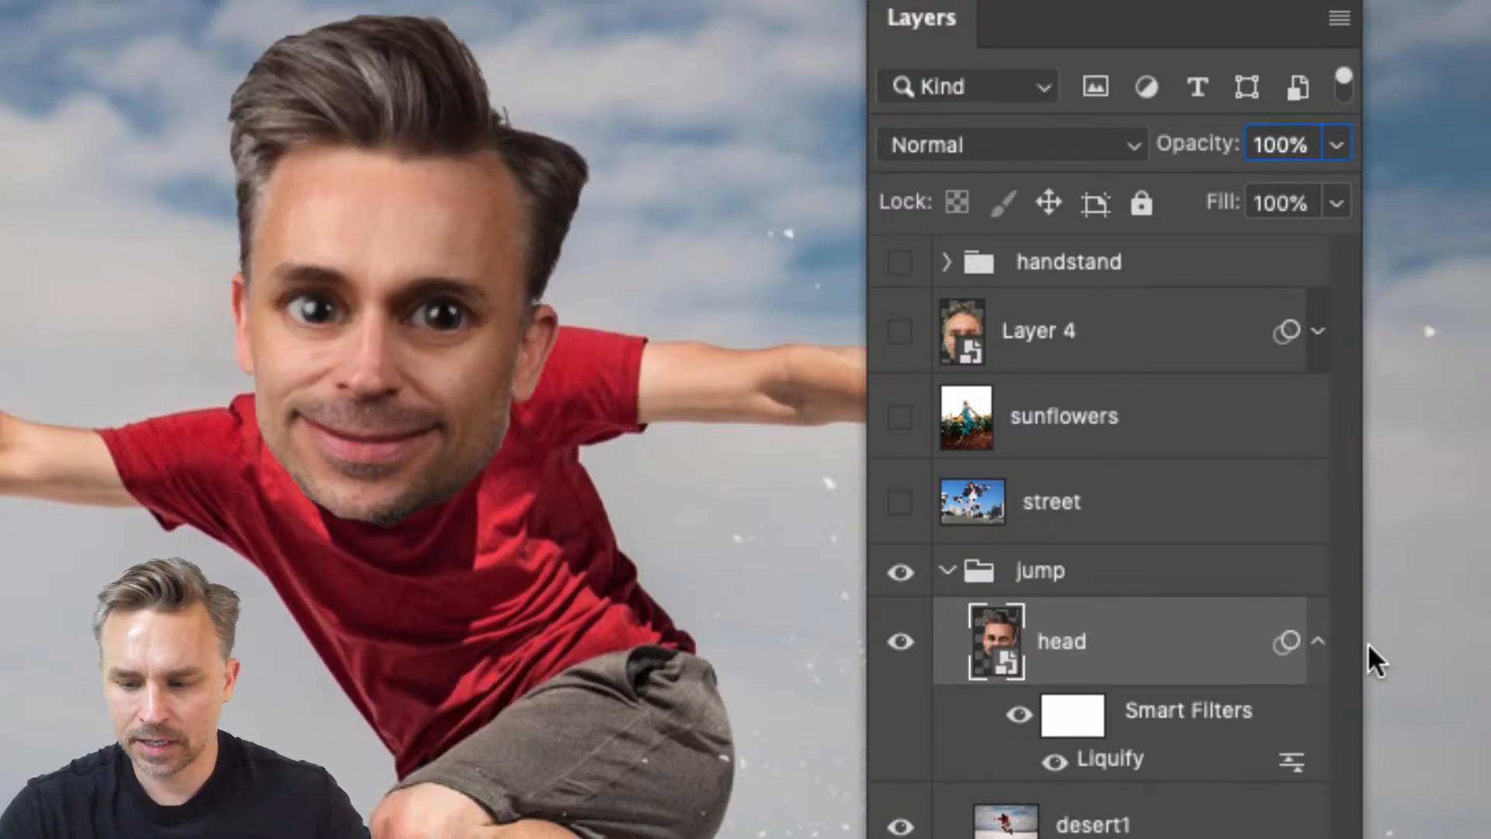
Convert the jump group's head layer, including its Liquify filter, to a new smart object.
left_click(1318, 644)
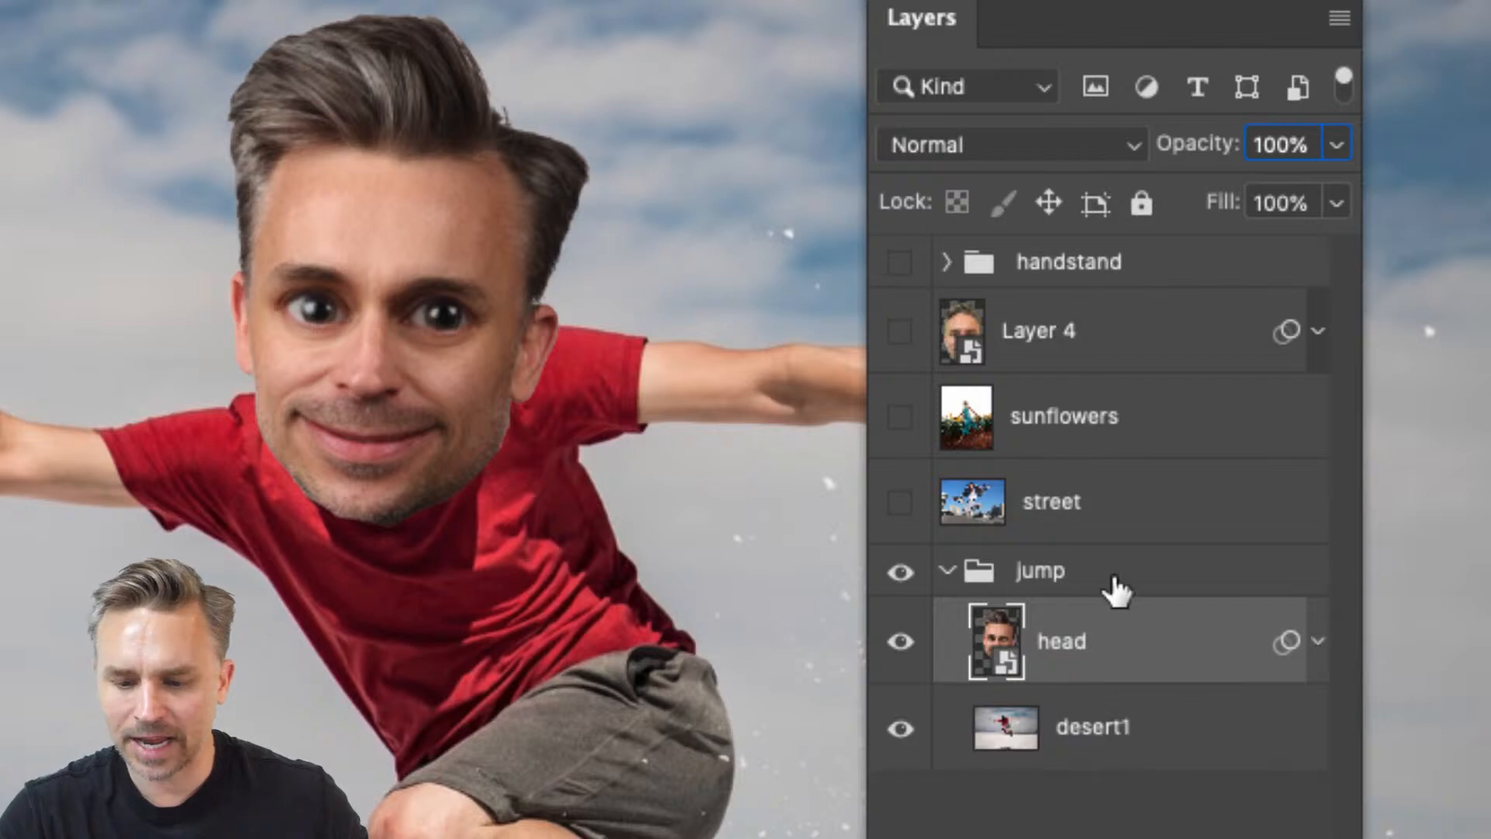
right_click(1108, 631)
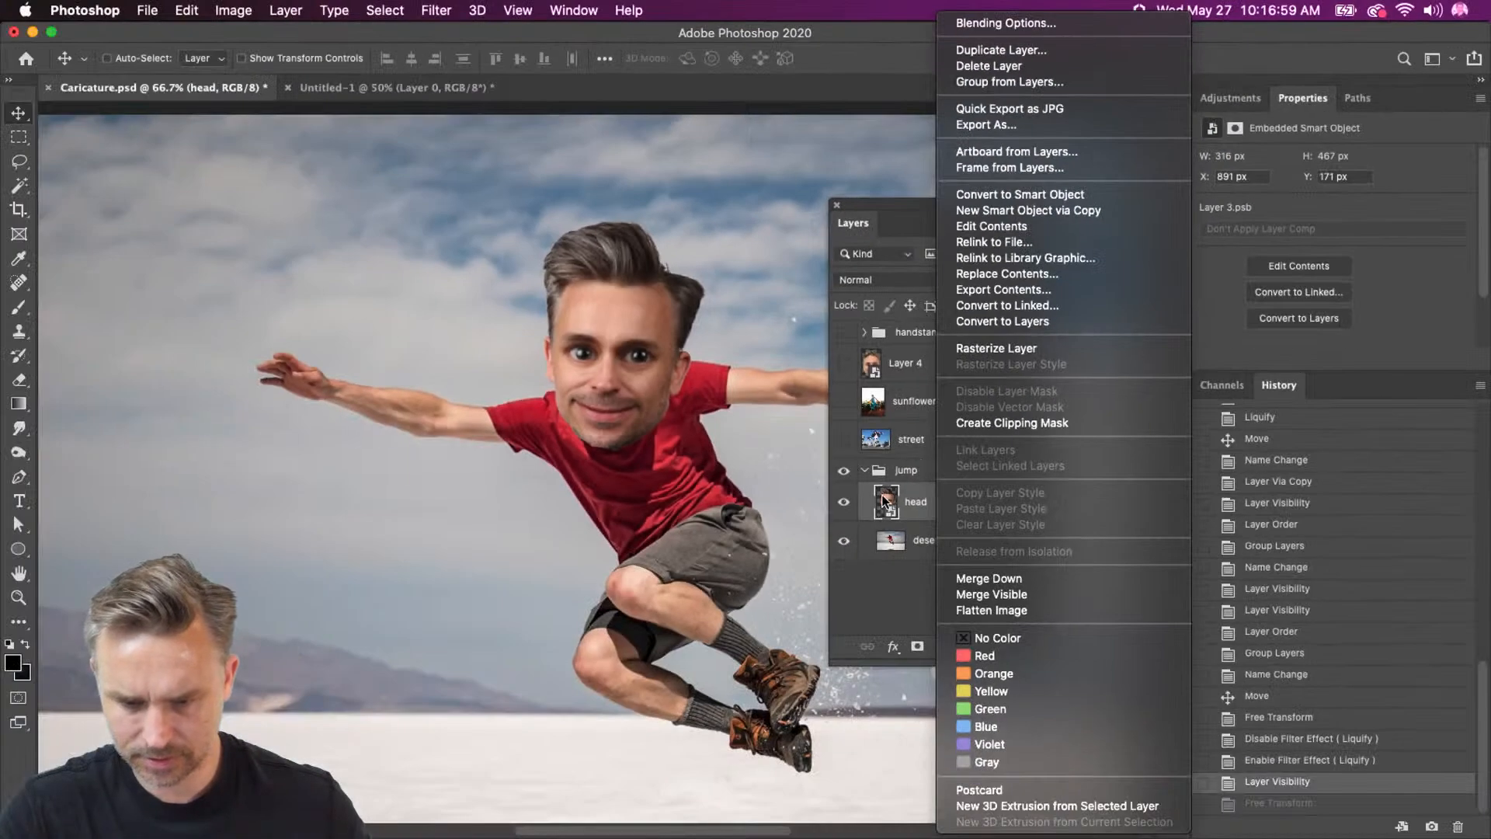
left_click(882, 498)
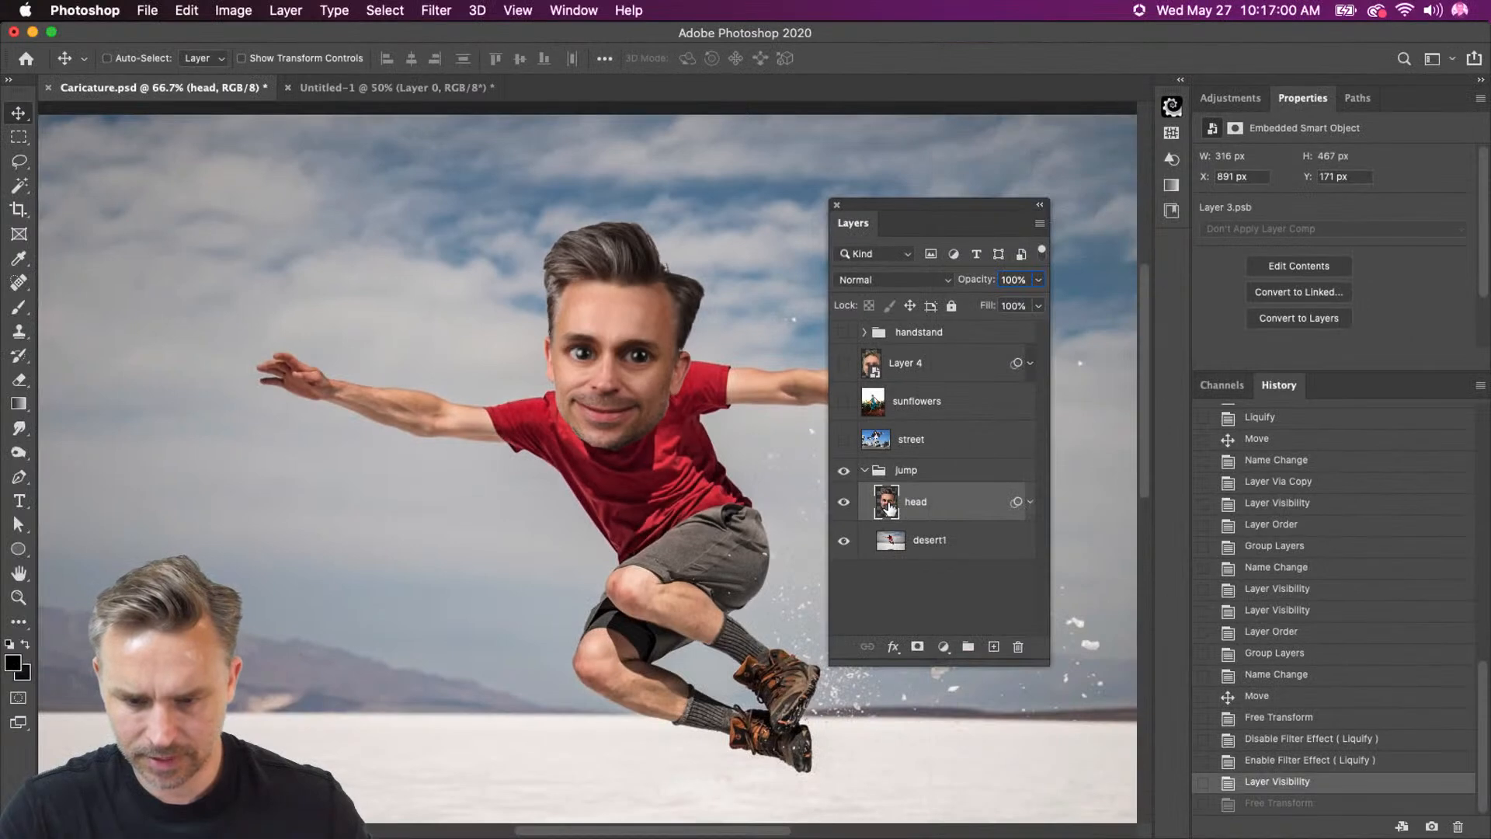
right_click(940, 499)
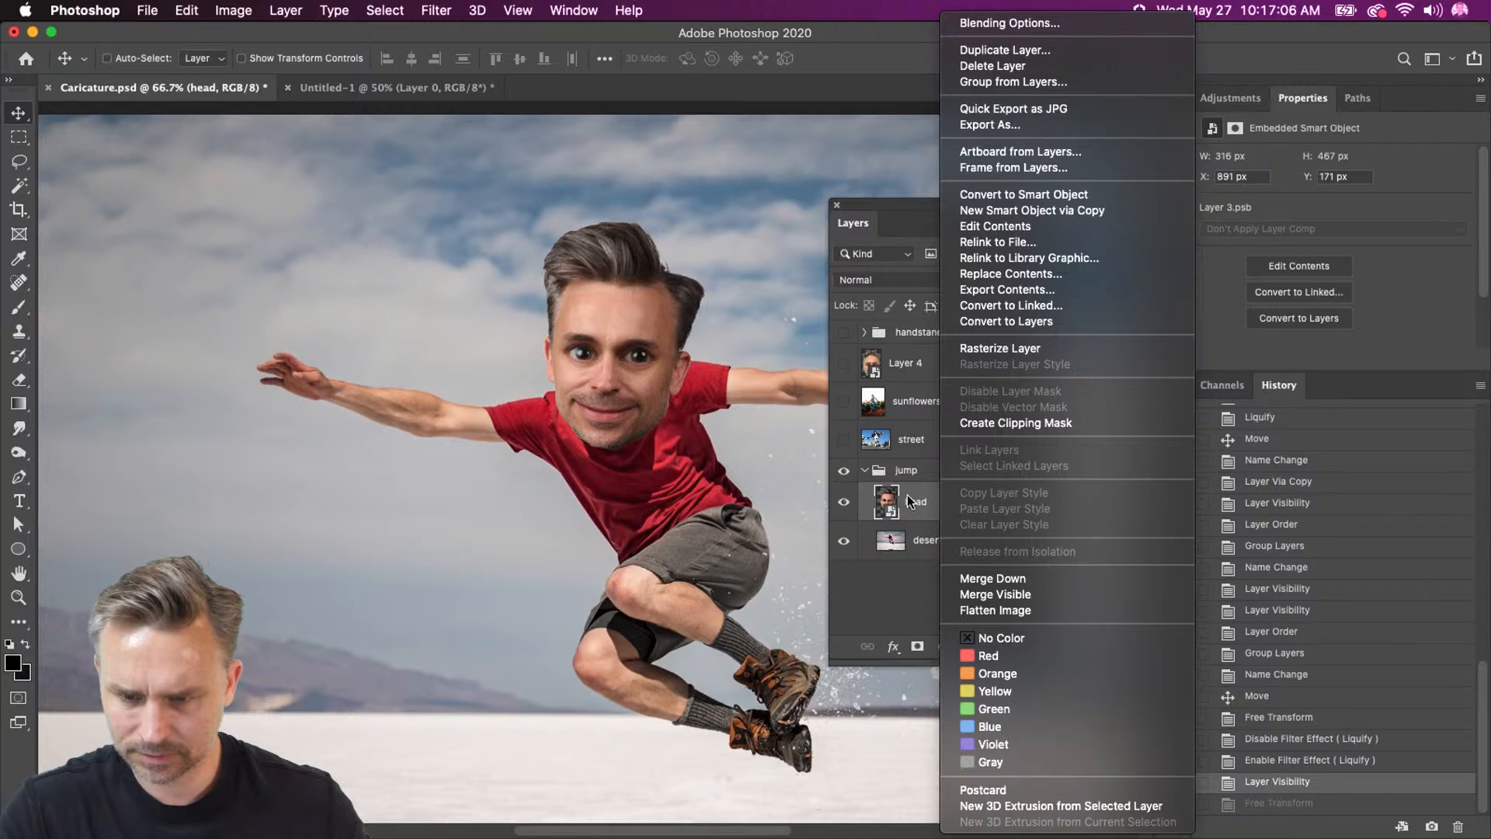
left_click(907, 495)
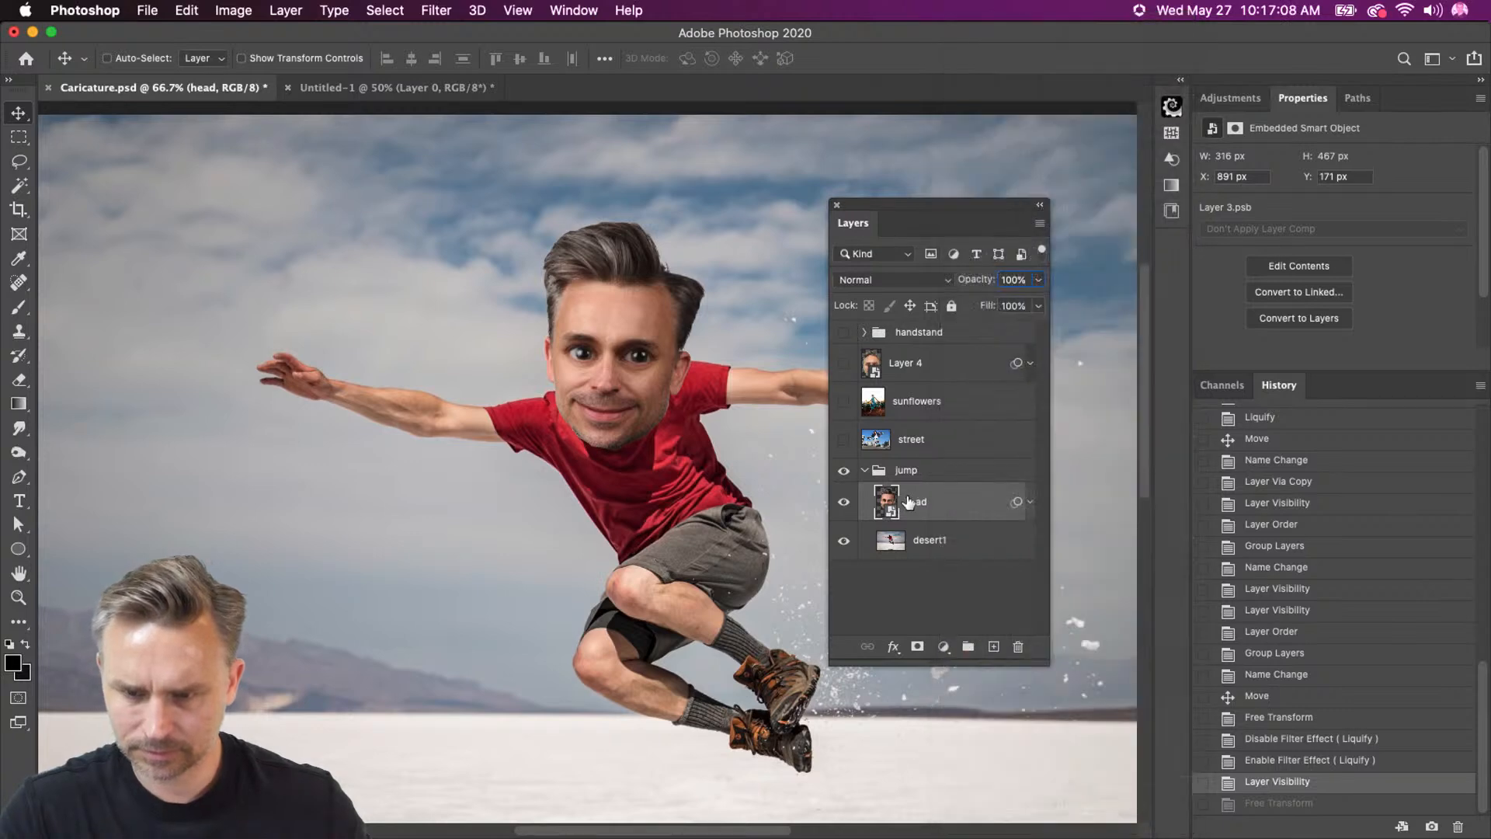
right_click(924, 495)
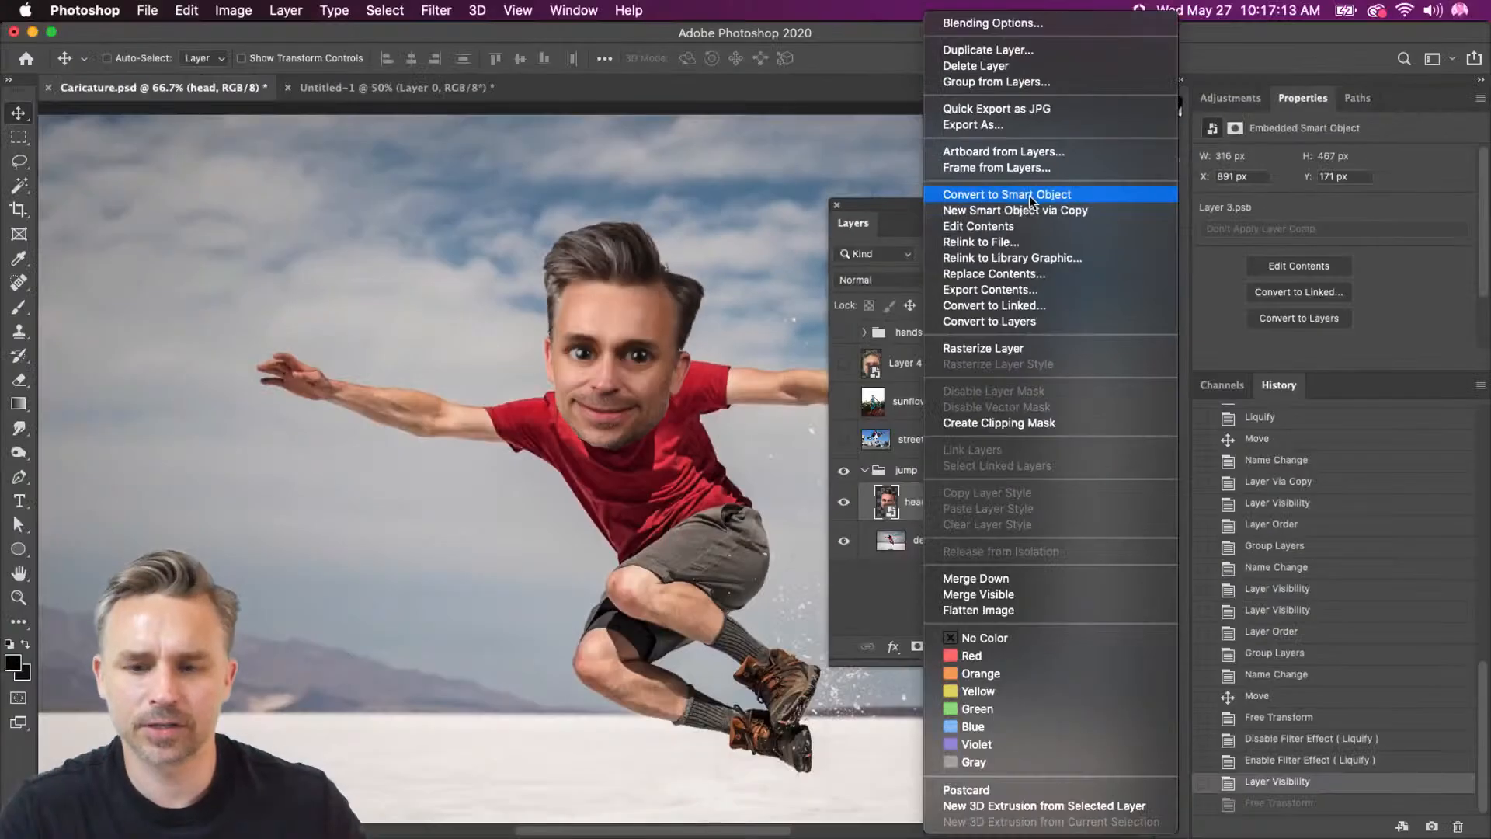
left_click(1030, 196)
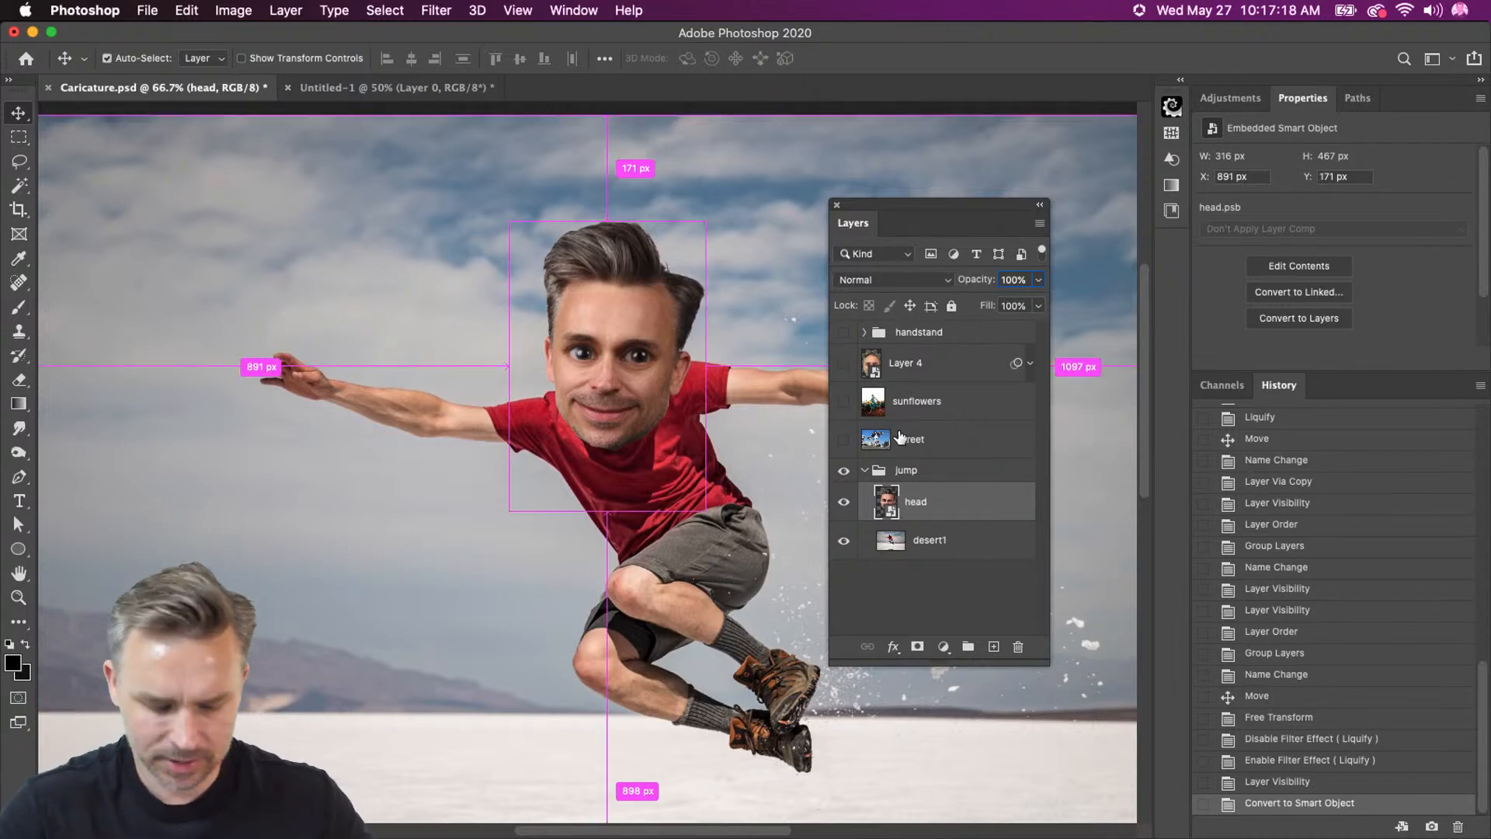
Test rotating and moving the converted head away from the jumping man's body, and undo the transform.
key("super+t")
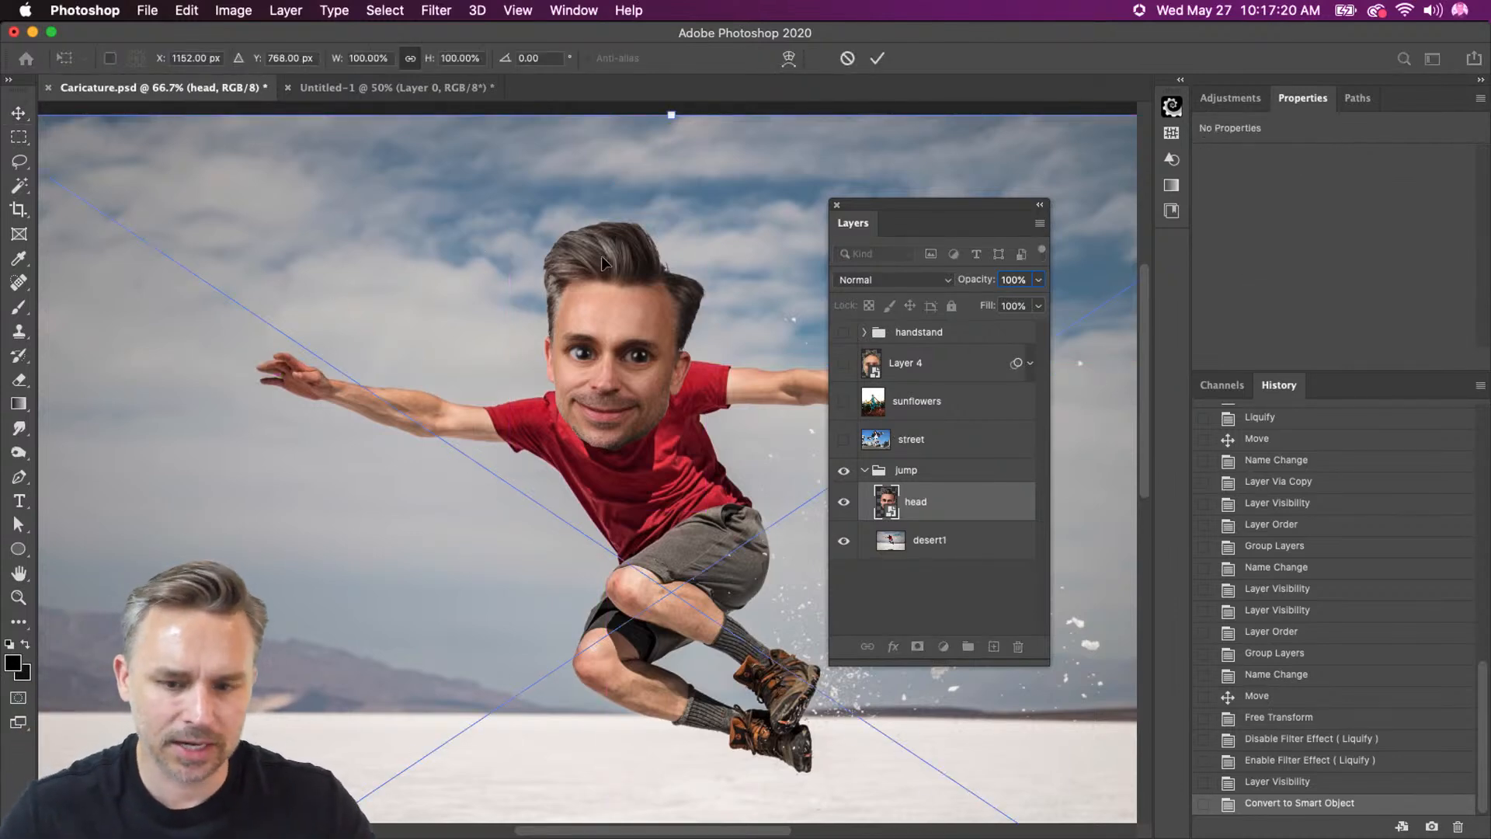
left_click_drag(433, 260, 315, 230)
left_click_drag(501, 170, 204, 268)
key("Return")
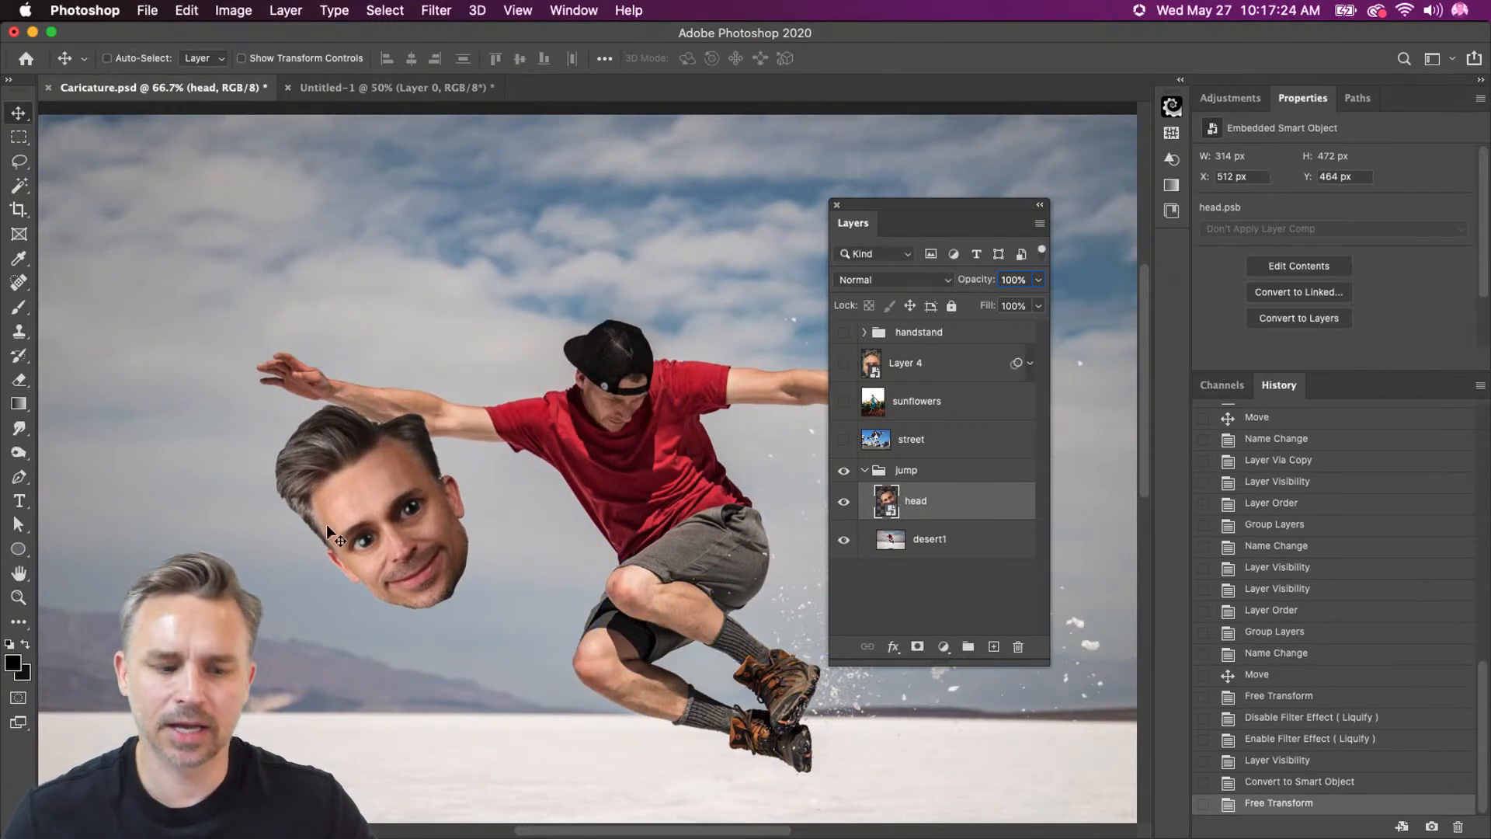
key("super+z")
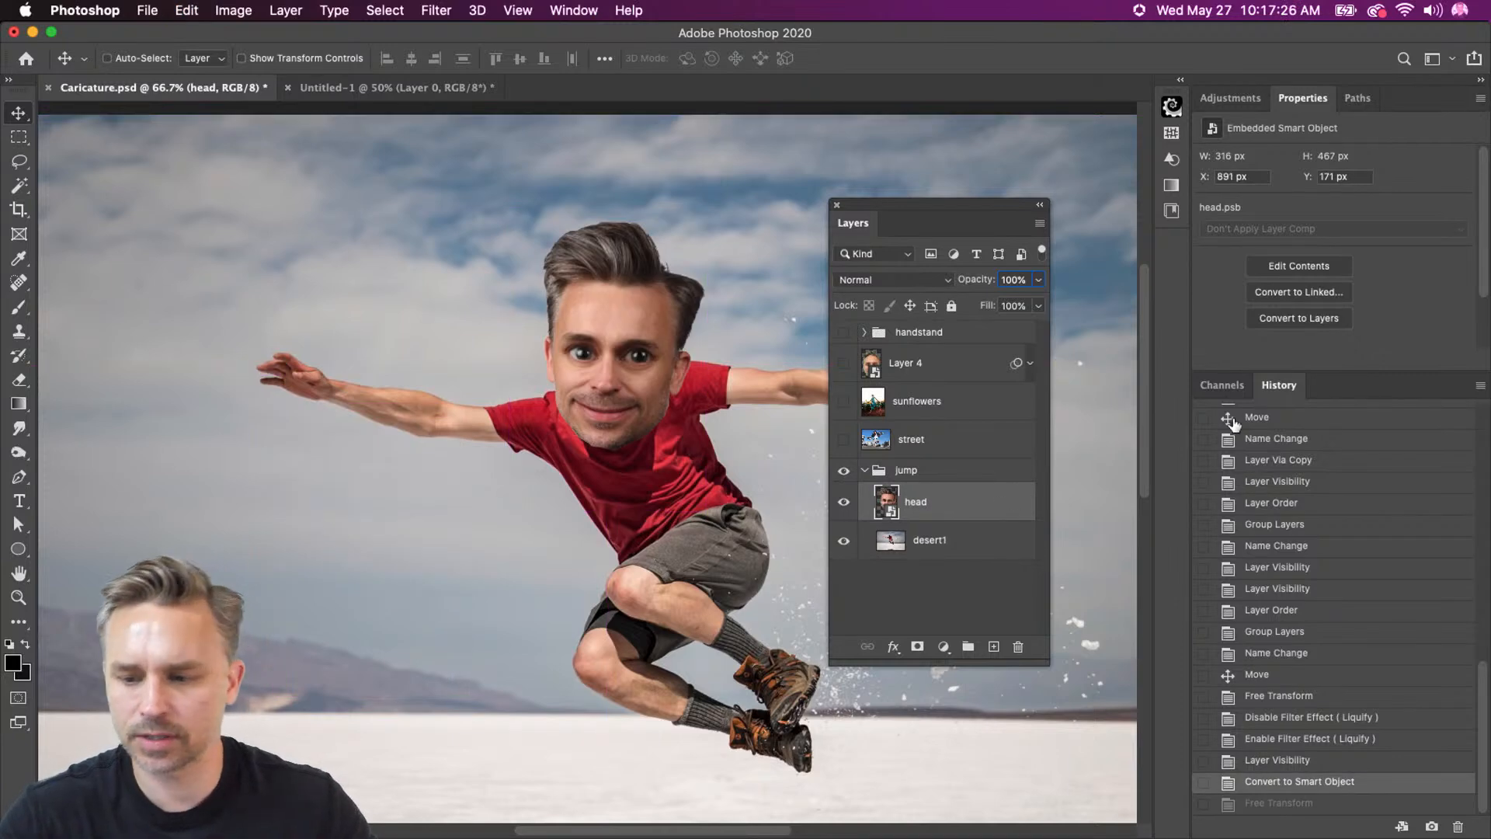
Dock the Layers panel back with Channels and History, and collapse the Properties panel.
left_click_drag(841, 227, 1274, 386)
double_click(1408, 102)
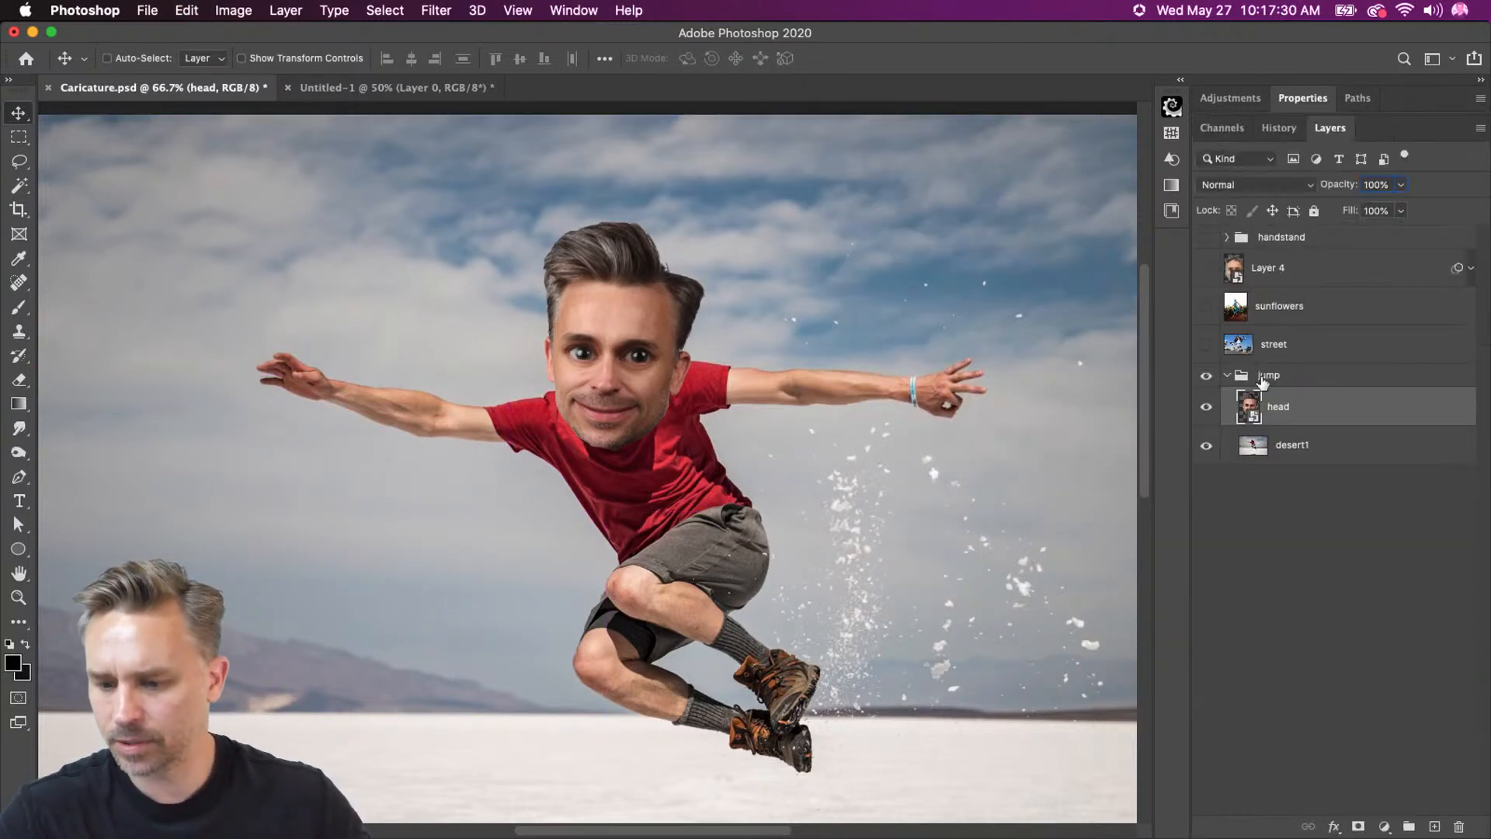
Show and expand the handstand group, and place a copy of the jump group's converted head at its top.
left_click(1234, 238)
left_click(1205, 237)
left_click(1228, 238)
left_click_drag(1279, 304, 1459, 825)
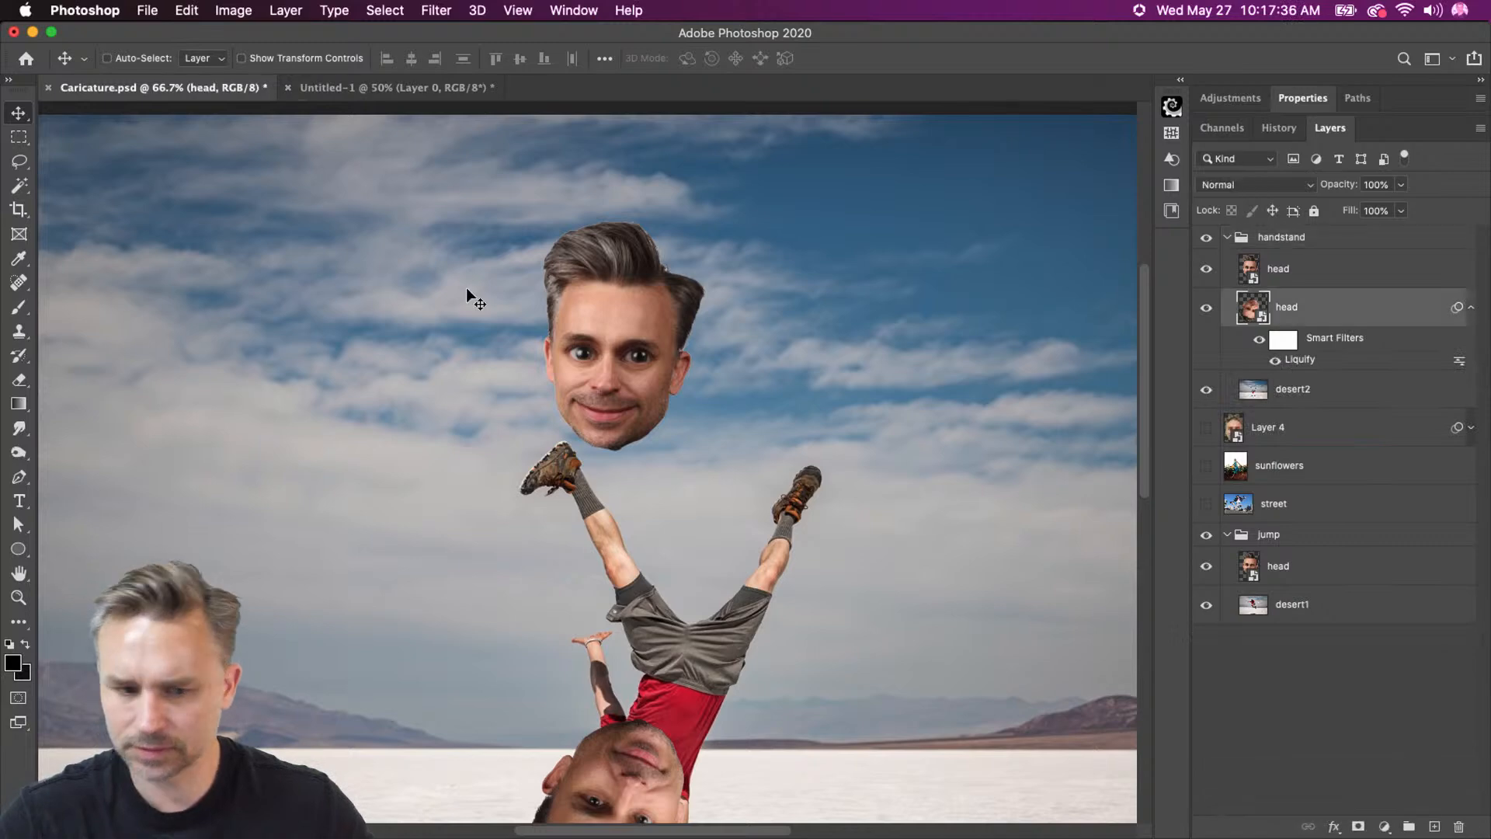
Delete the old head layer with the live Liquify filter from the handstand group.
key("super+t")
key("Escape")
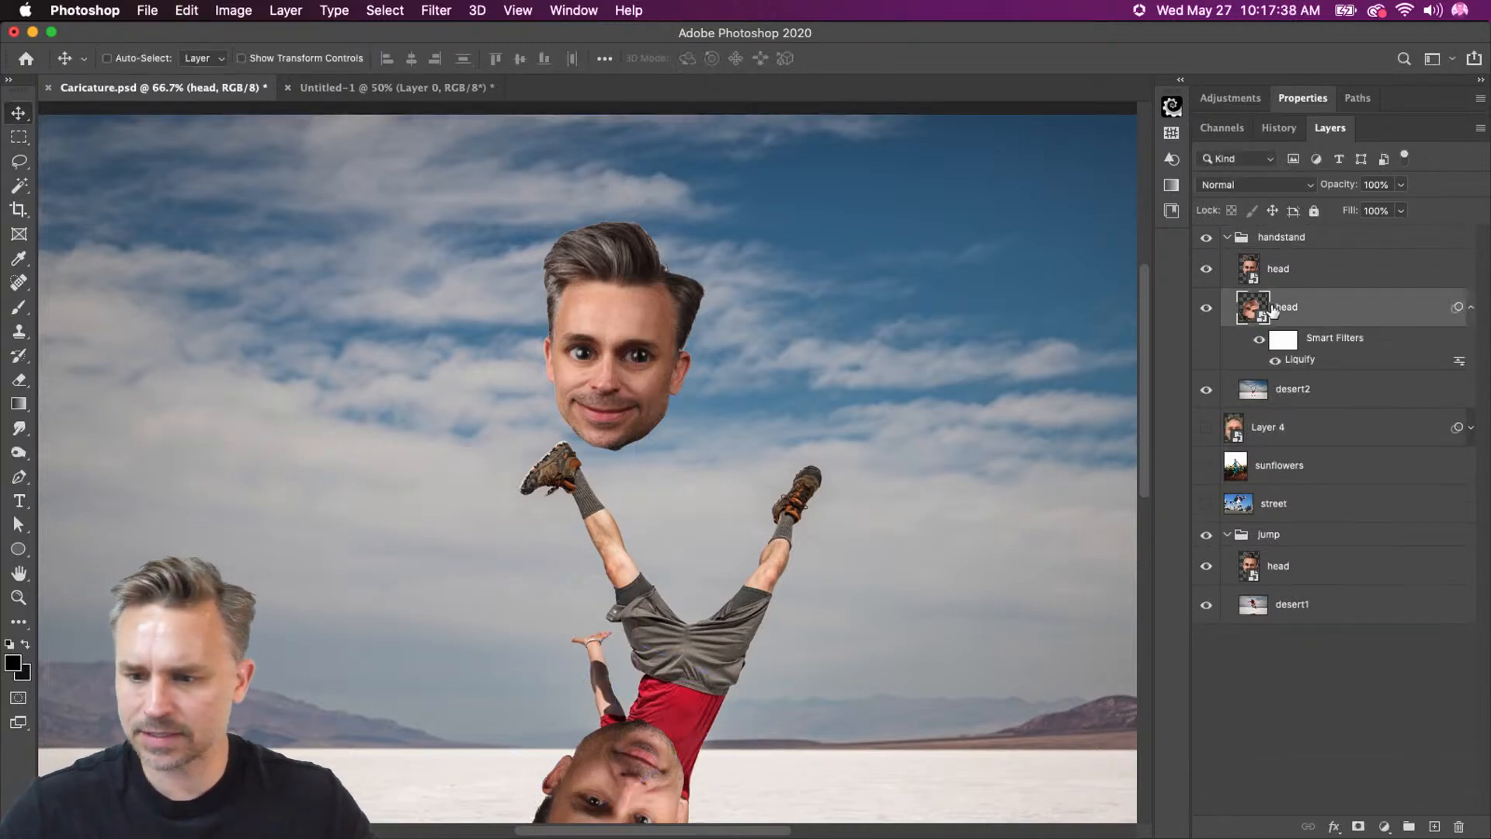
left_click(1471, 308)
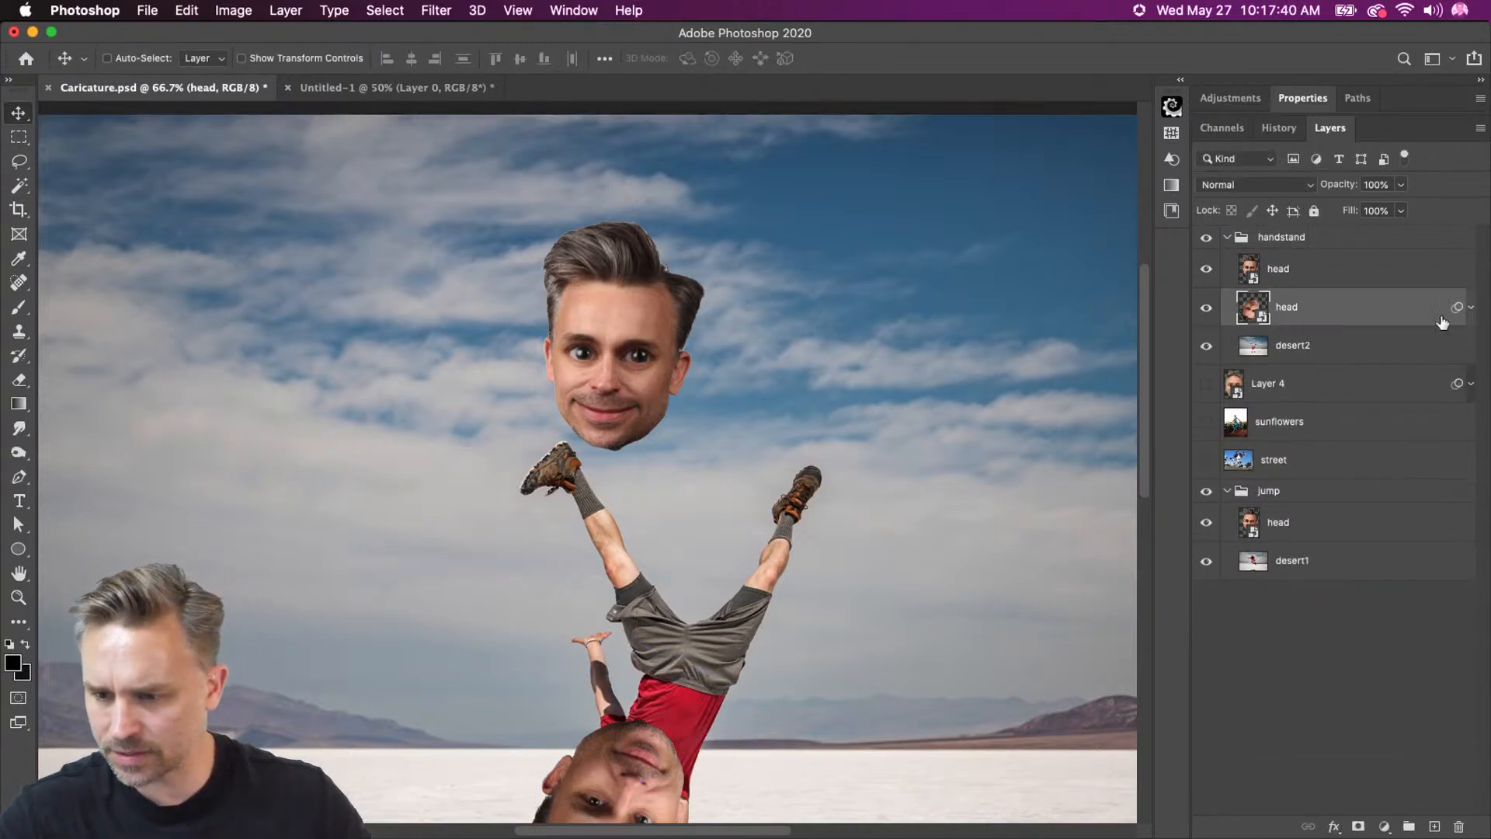
left_click_drag(1351, 309, 1462, 824)
Rotate the handstand group's head 180° and move it down to the salt flat beside the handstanding man.
left_click(1307, 272)
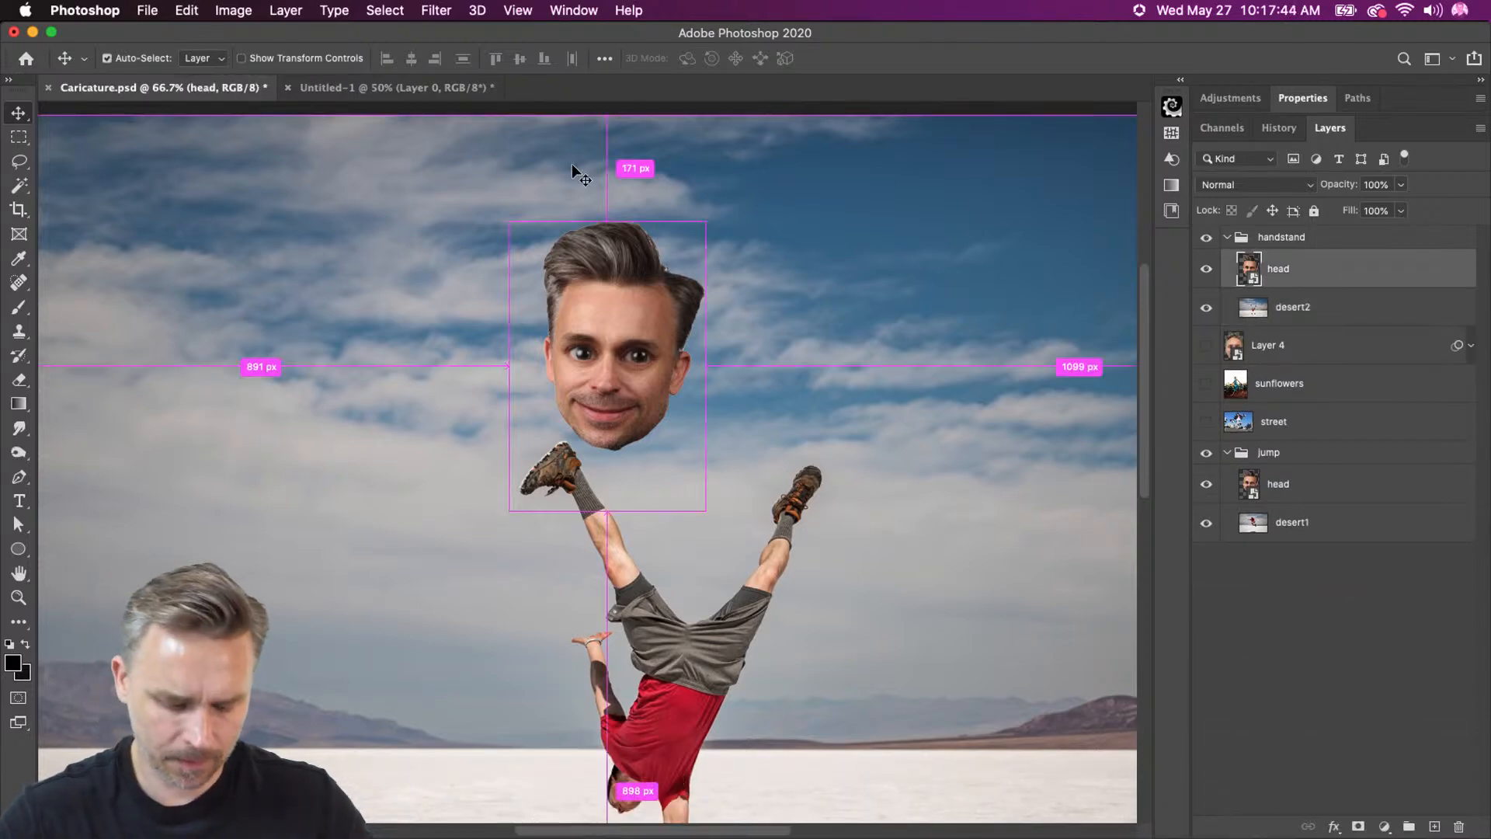
key("super+t")
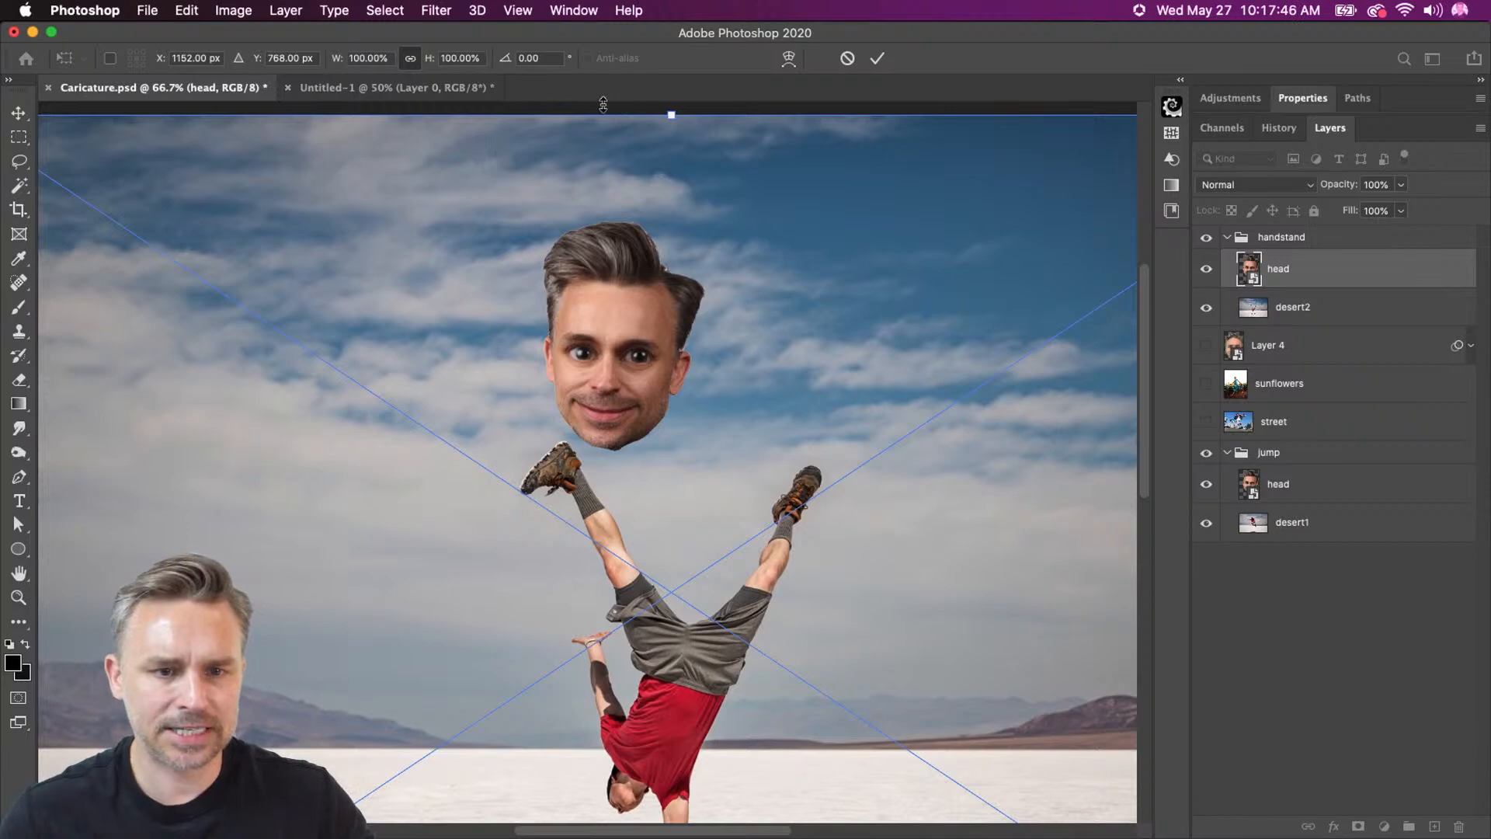
right_click(684, 198)
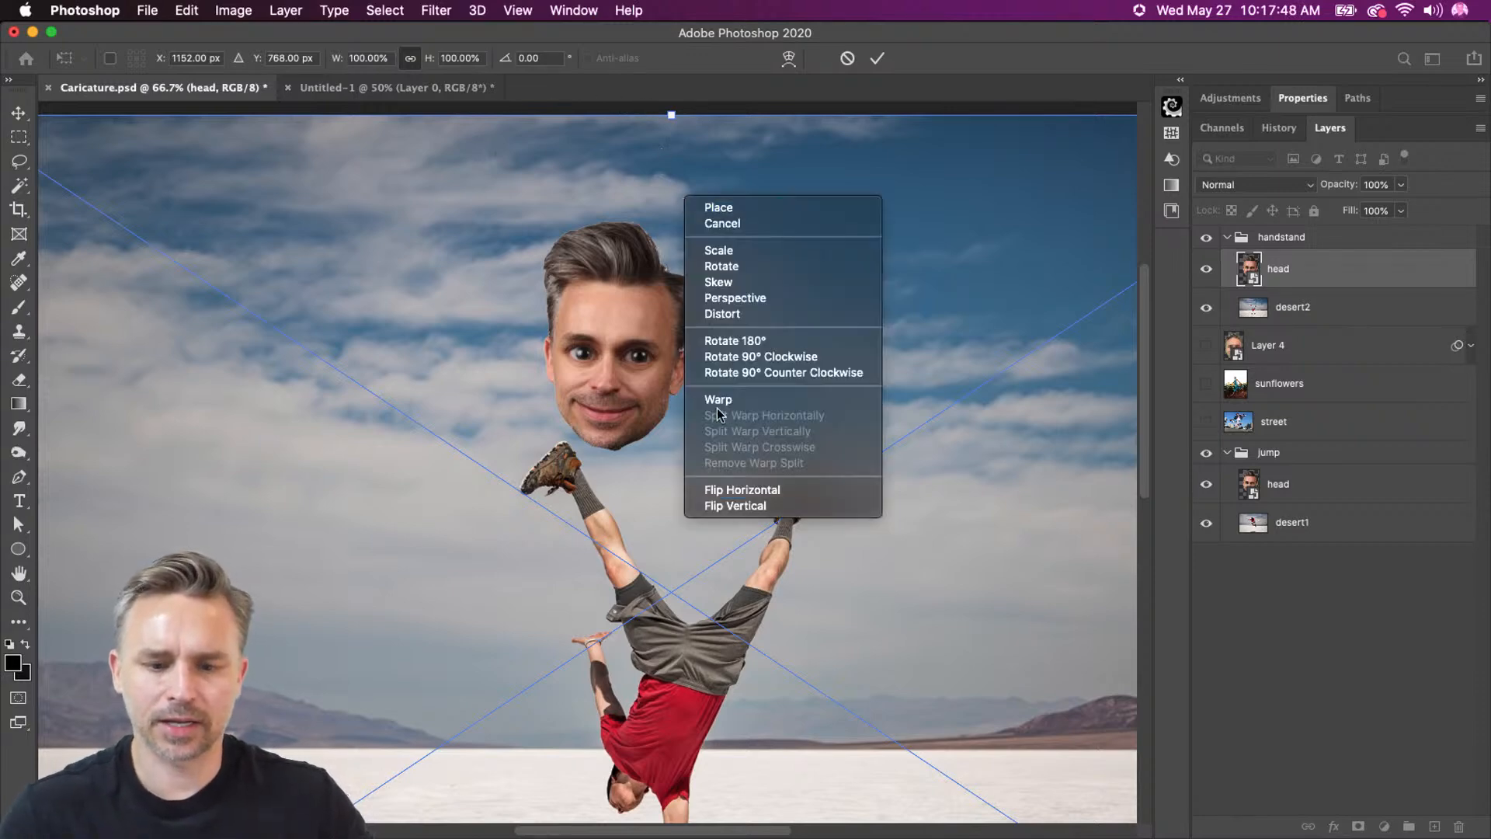
left_click(760, 347)
scroll(608, 517, "down", 5)
left_click_drag(653, 413, 537, 393)
left_click_drag(943, 600, 739, 579)
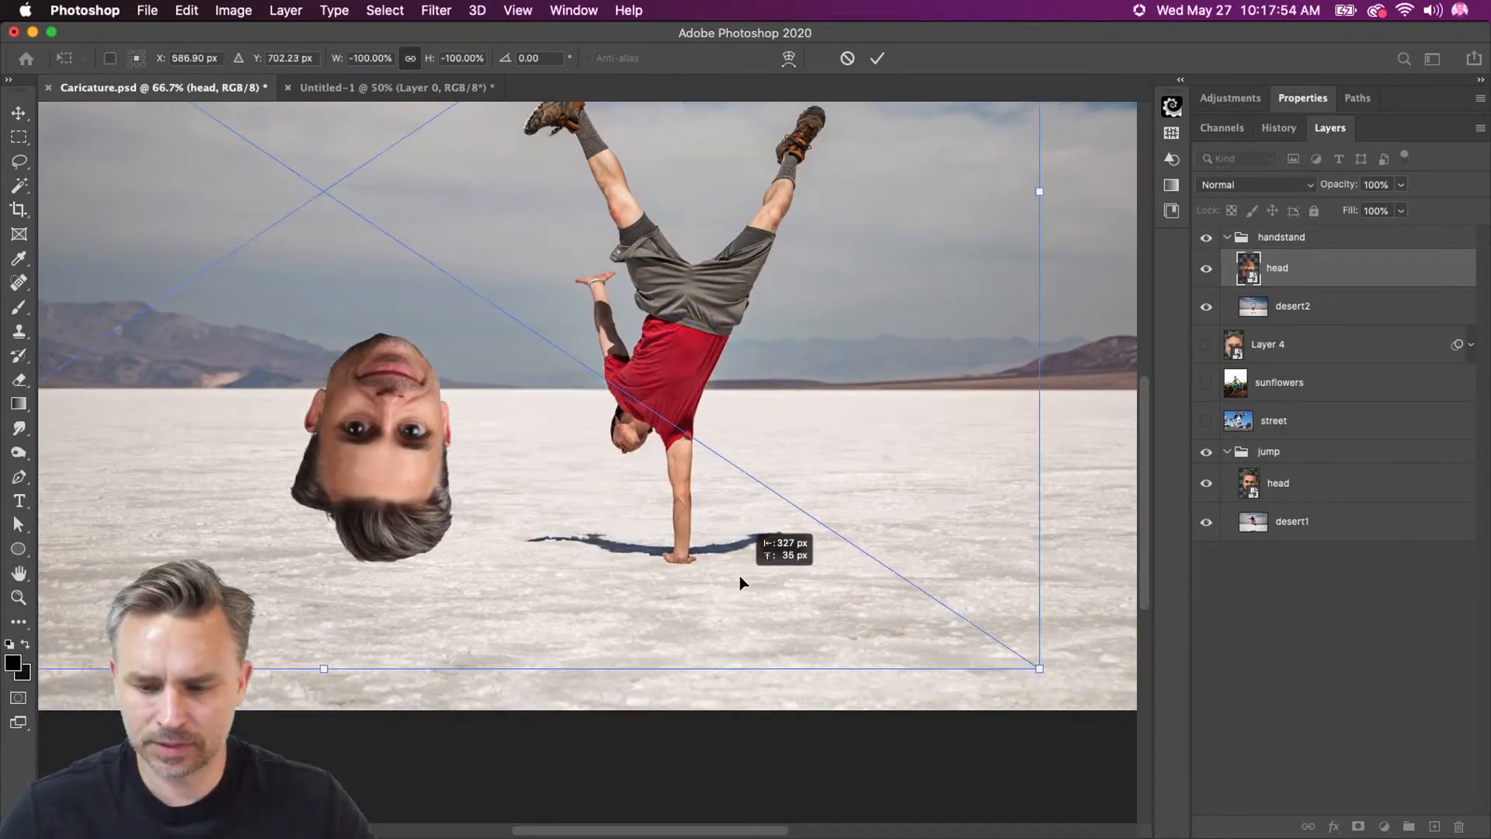
Scale the head to about 78%, rotate it to about -150.5°, and place it over the handstanding man's own head.
left_click_drag(1034, 670, 915, 582)
left_click_drag(150, 293, 465, 366)
left_click_drag(564, 688, 339, 647)
left_click_drag(320, 399, 418, 409)
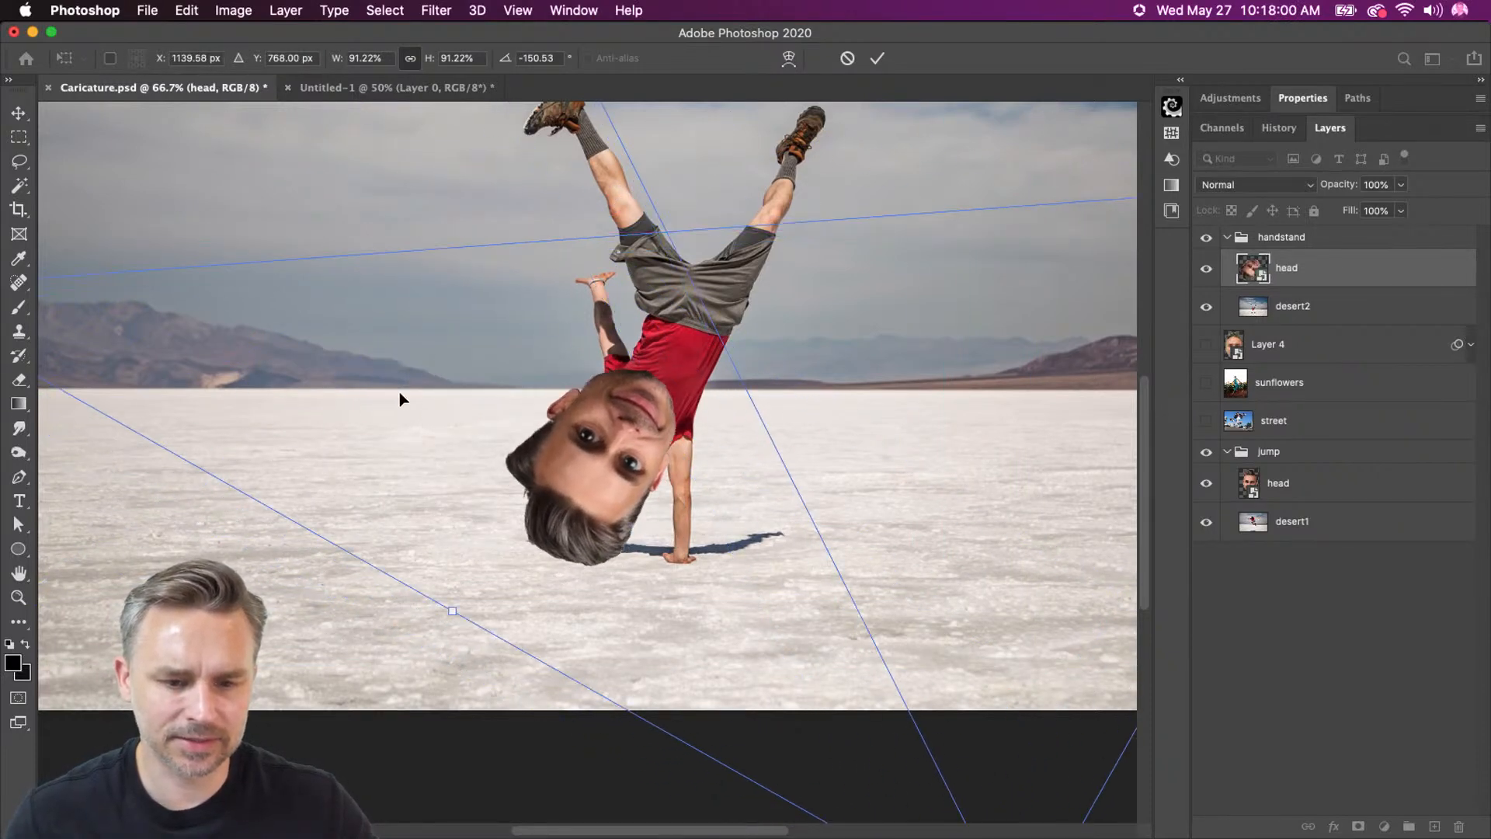
scroll(633, 660, "down", 5)
left_click_drag(936, 733, 829, 521)
left_click_drag(461, 239, 509, 344)
key("Return")
scroll(506, 344, "up", 6)
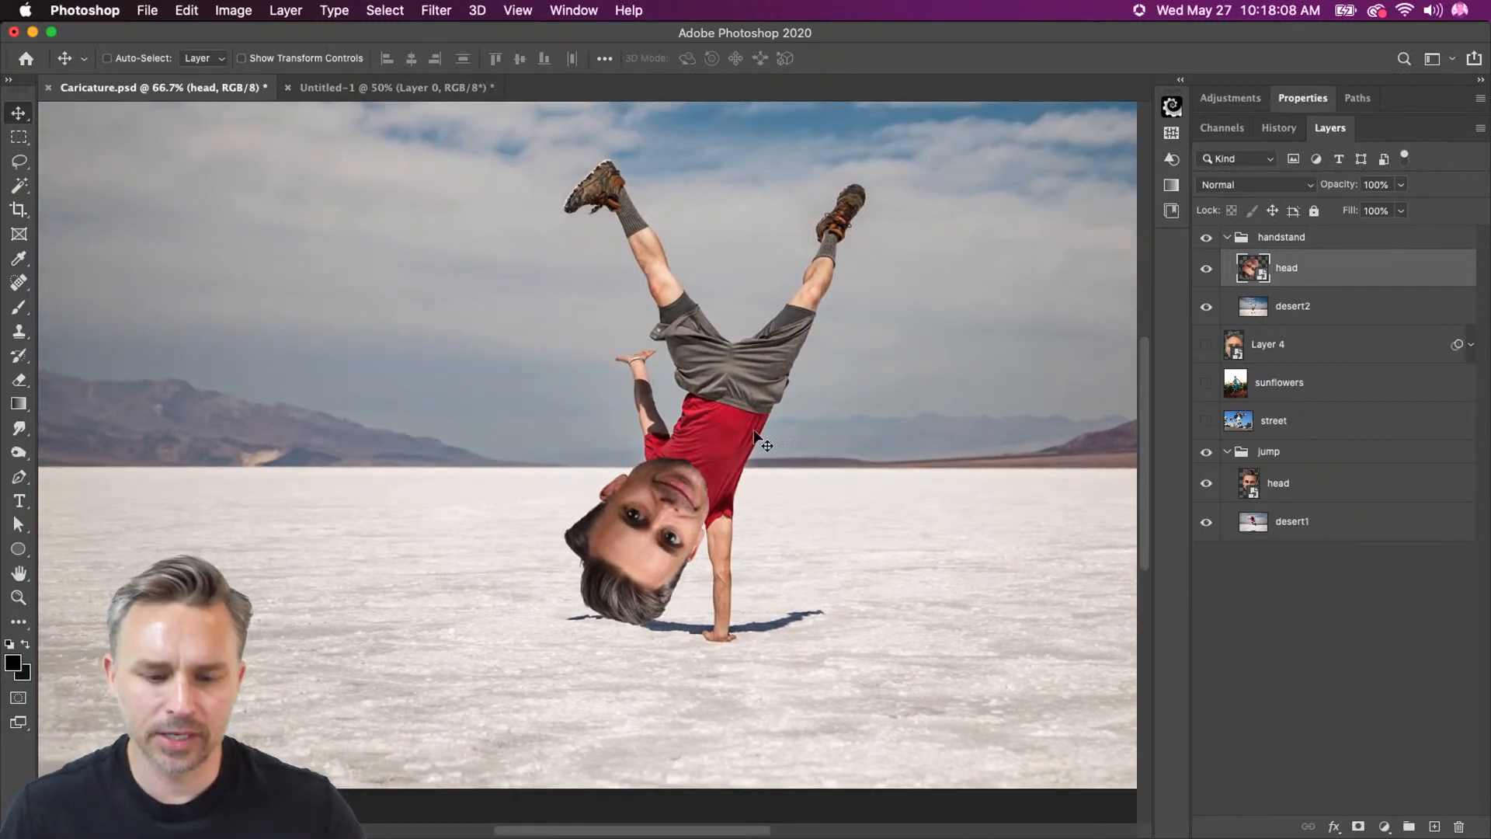
Flip the handstand head horizontally and rotate it back towards the man's own head.
key("super+t")
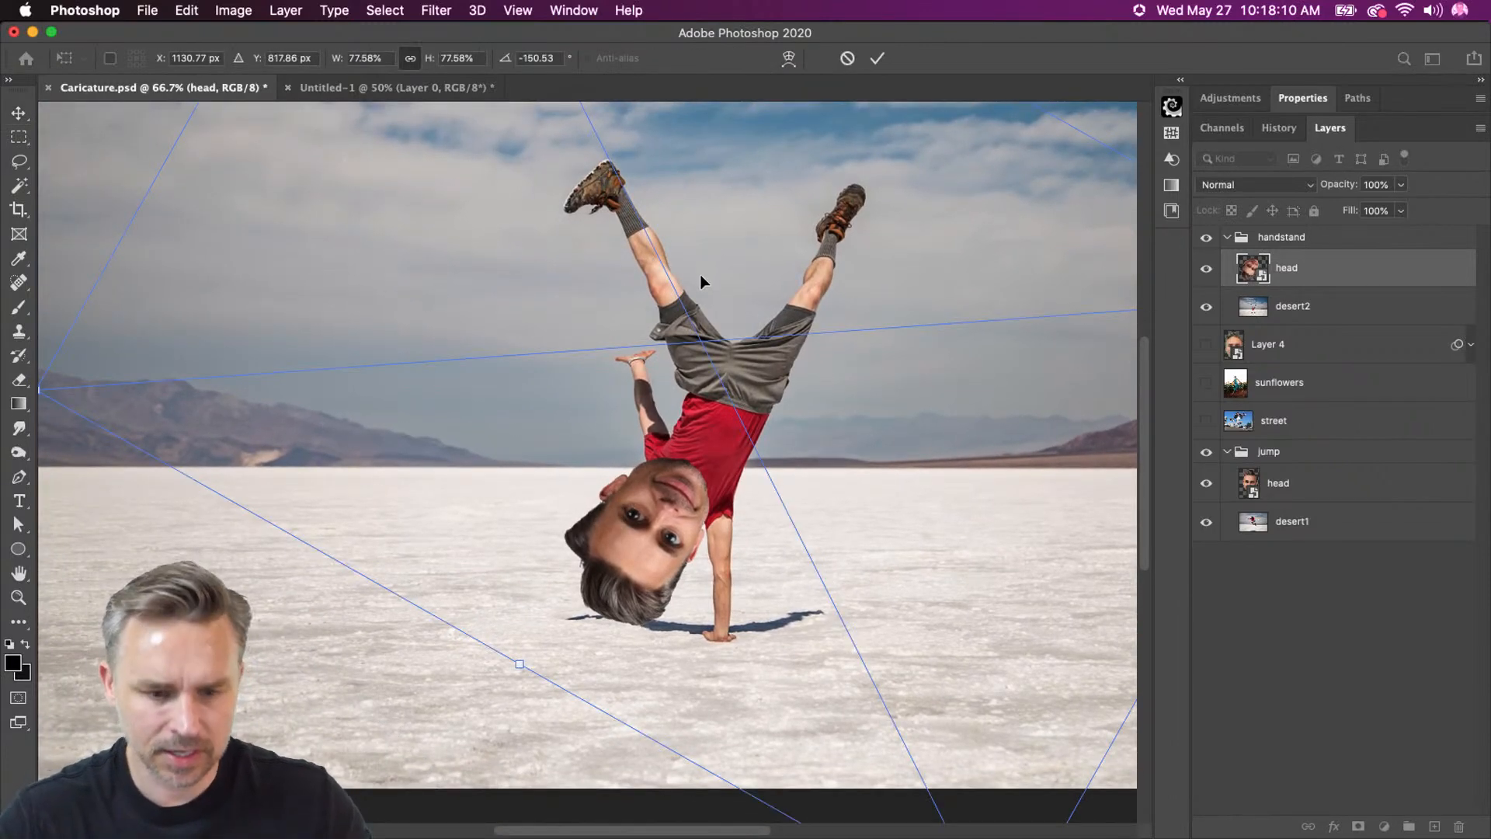
right_click(626, 420)
left_click(715, 713)
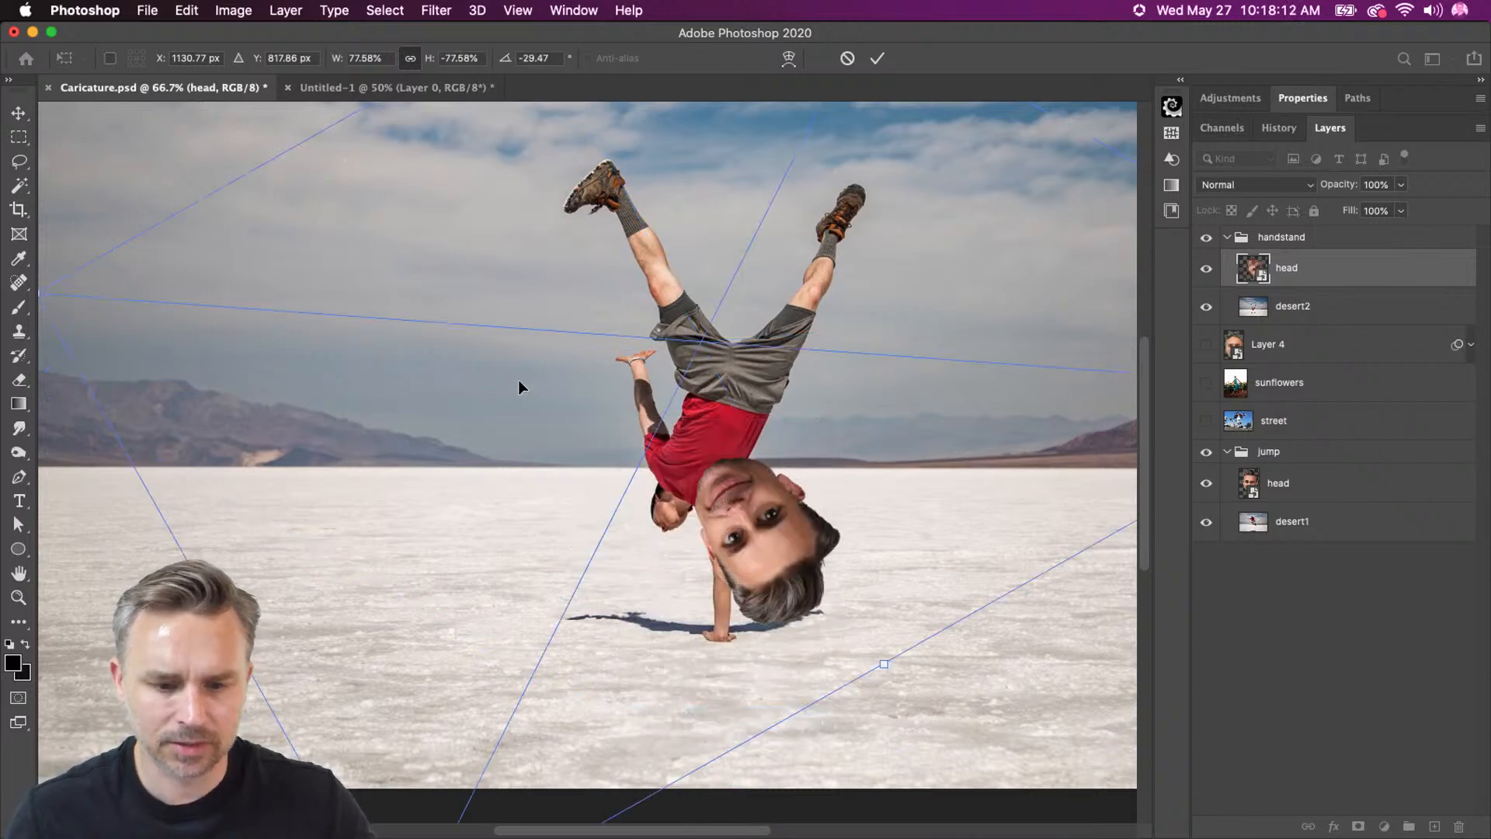
left_click_drag(334, 758, 186, 116)
left_click_drag(186, 116, 314, 356)
left_click_drag(299, 311, 272, 446)
Scale the flipped head down to about 70% and fit it over the man's own head at the shirt collar.
left_click_drag(642, 471, 462, 143)
left_click_drag(506, 404, 579, 449)
left_click_drag(57, 359, 189, 346)
left_click_drag(650, 414, 582, 434)
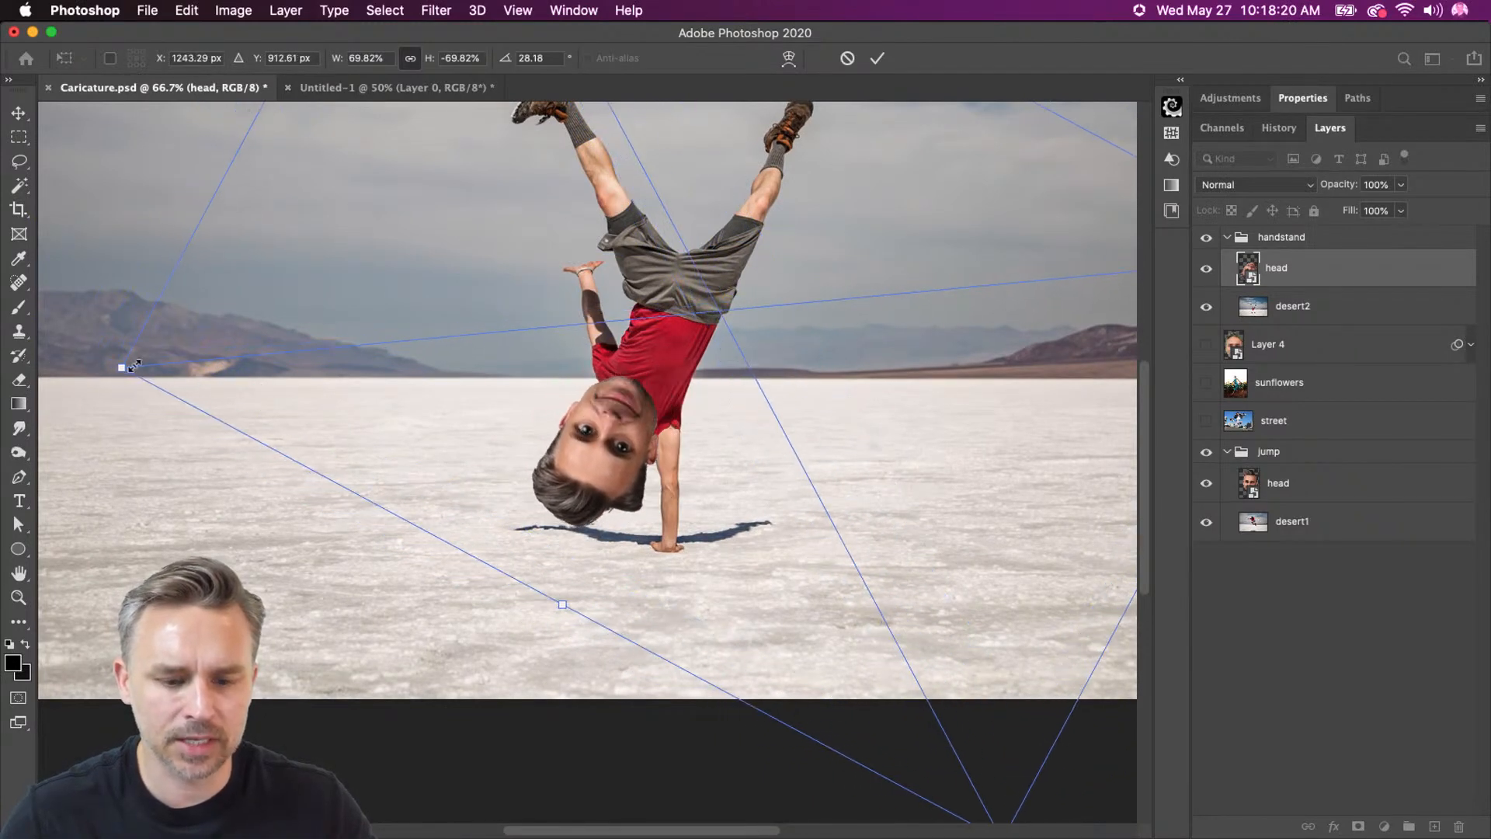
left_click_drag(82, 362, 114, 316)
left_click_drag(478, 450, 484, 455)
key("Return")
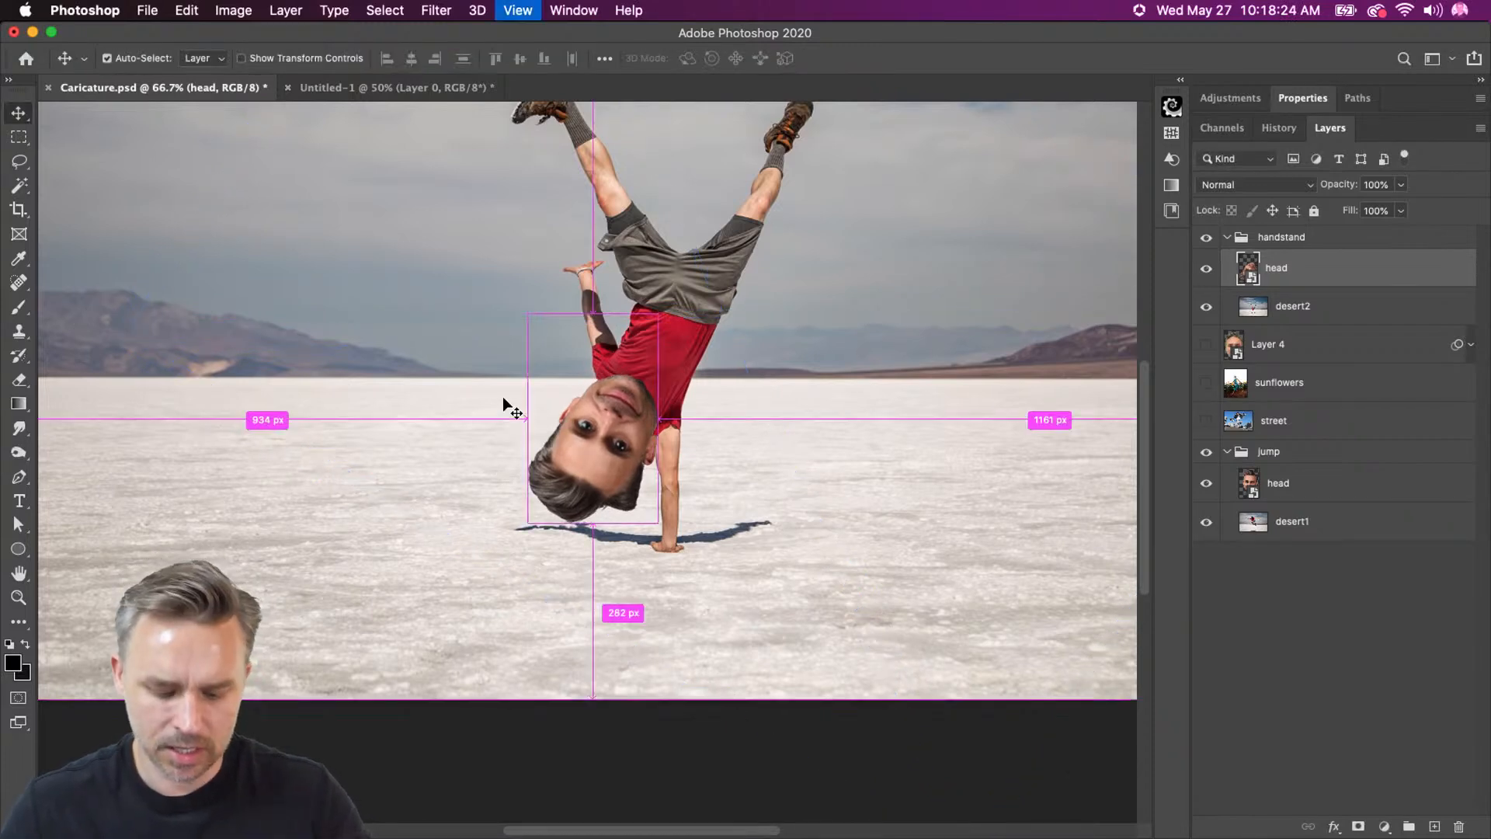
Check the fitted head up close, hide it, and duplicate the desert2 layer in the handstand group.
key("super+equal")
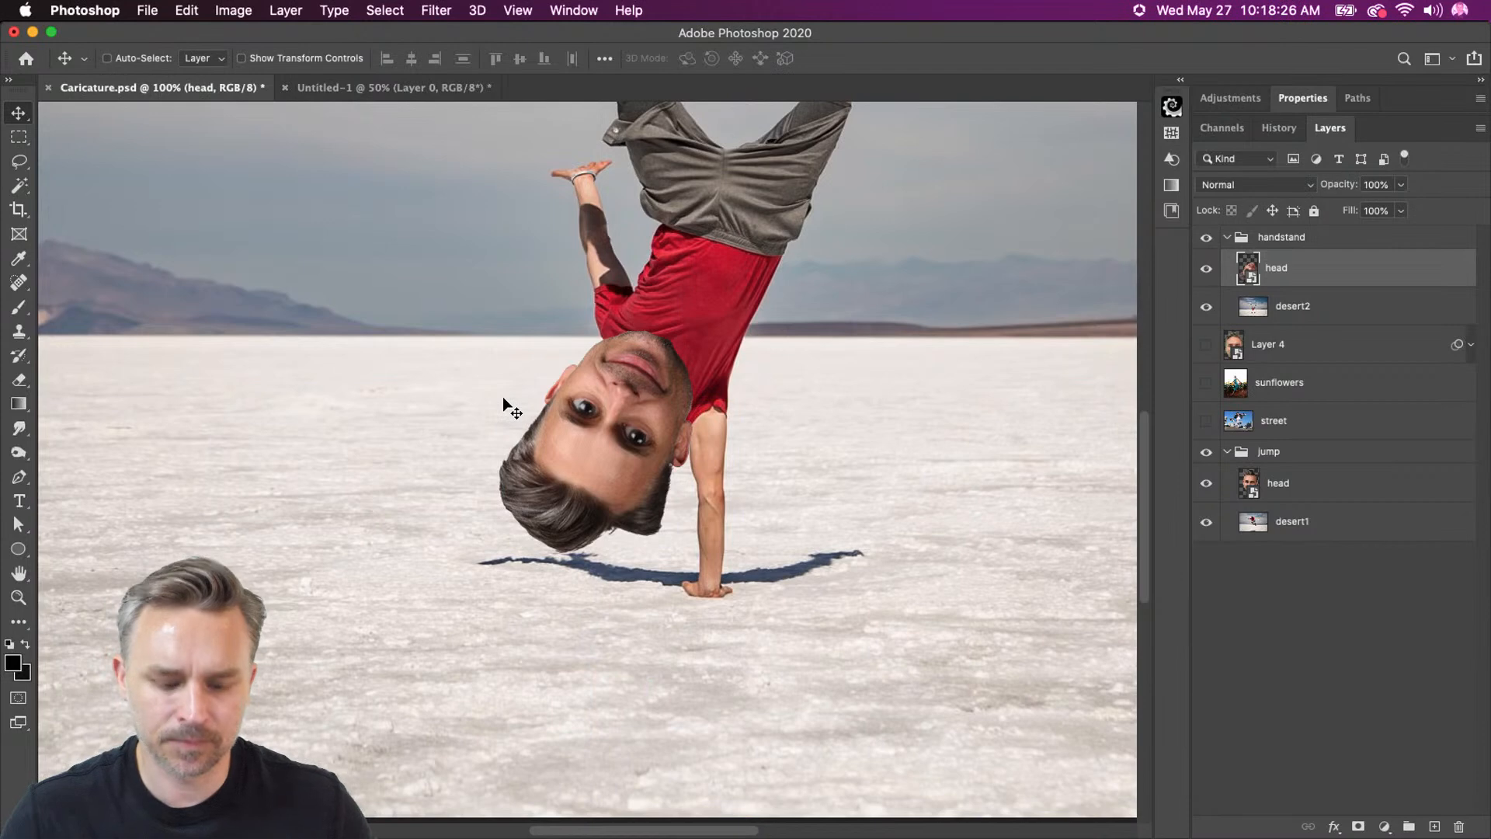
key("super+equal")
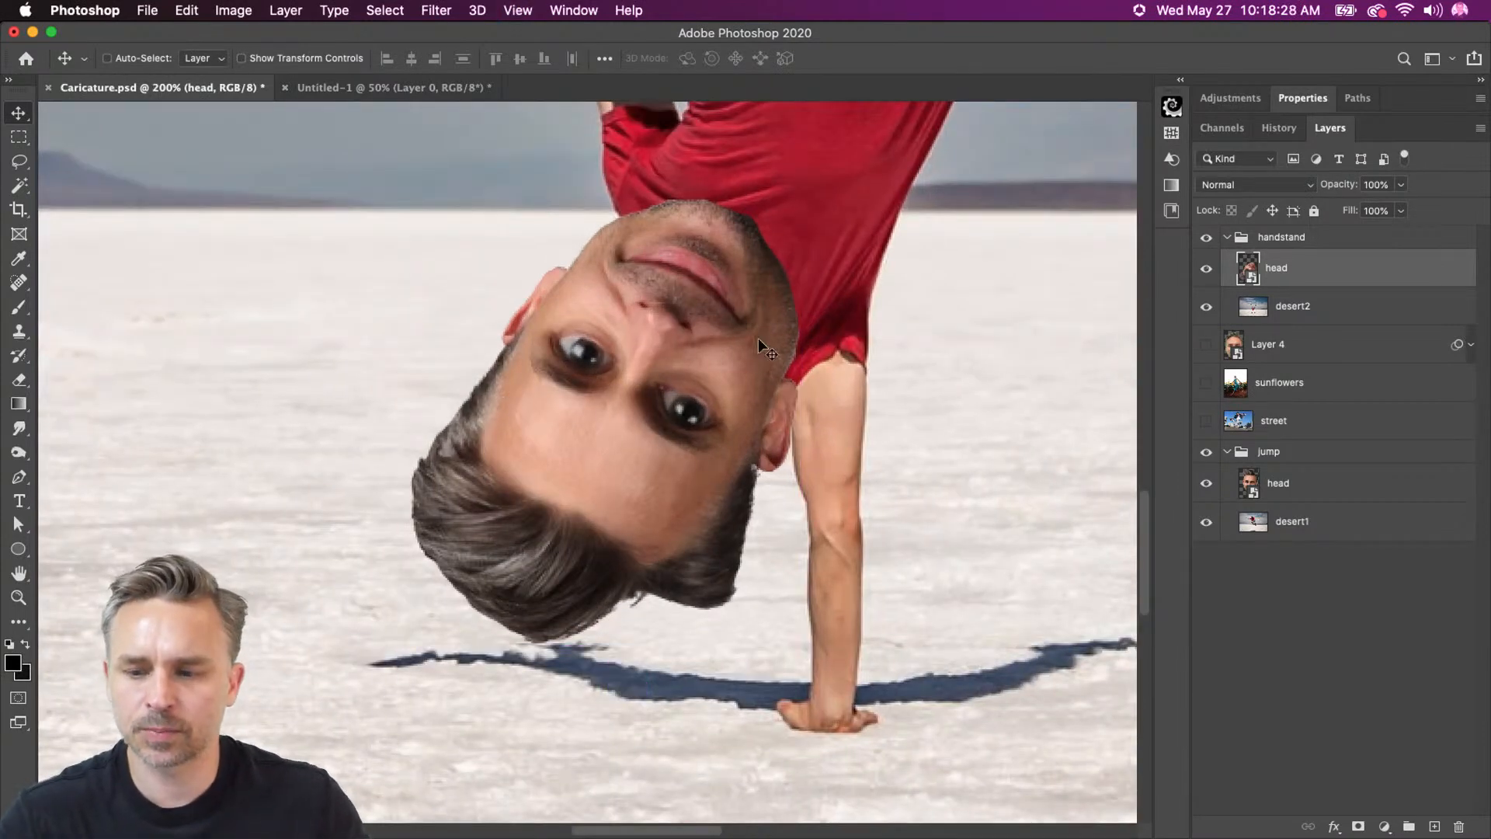
left_click(1292, 322)
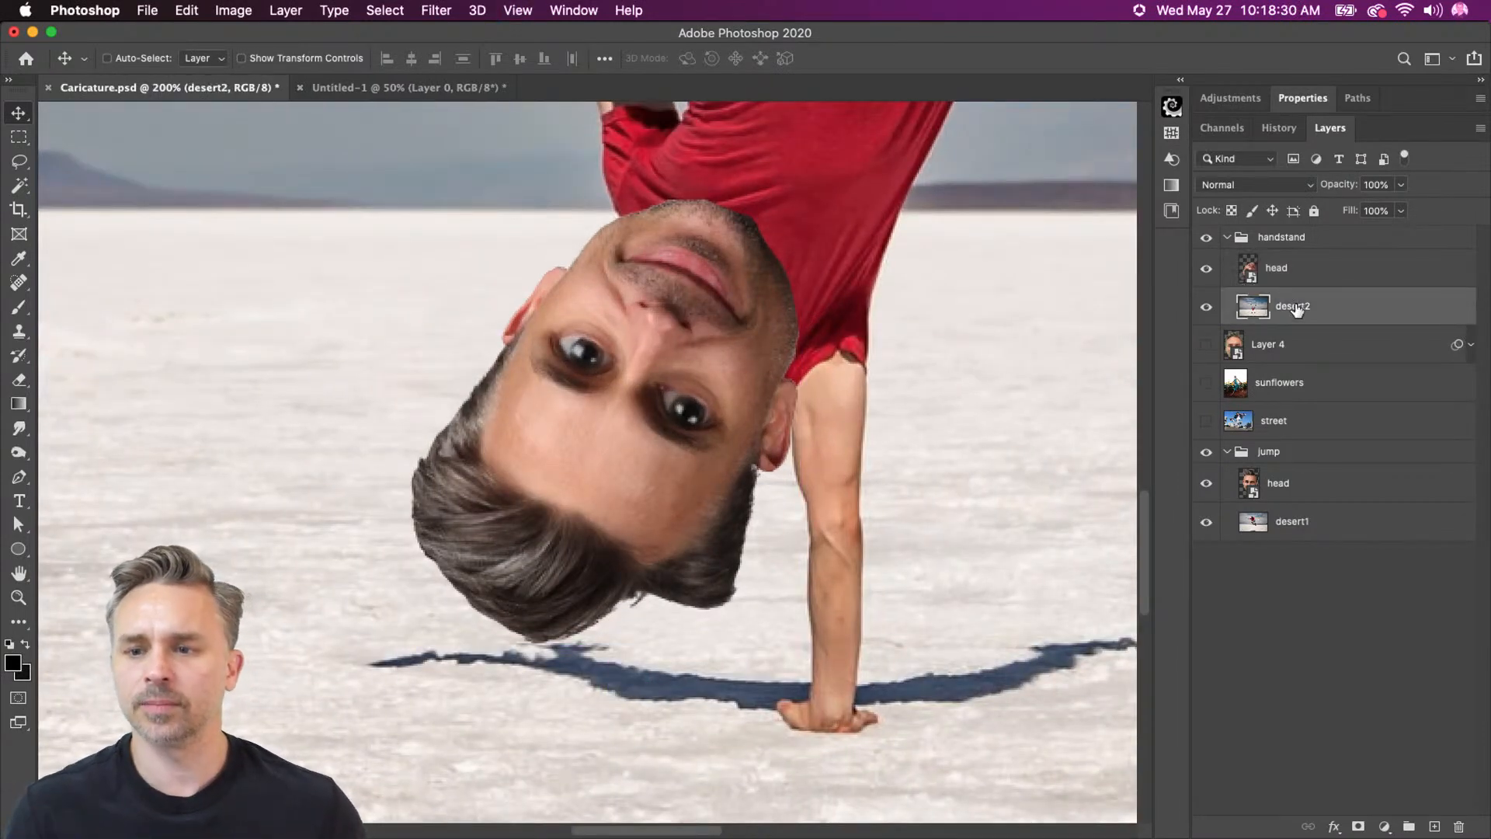
key("super+0")
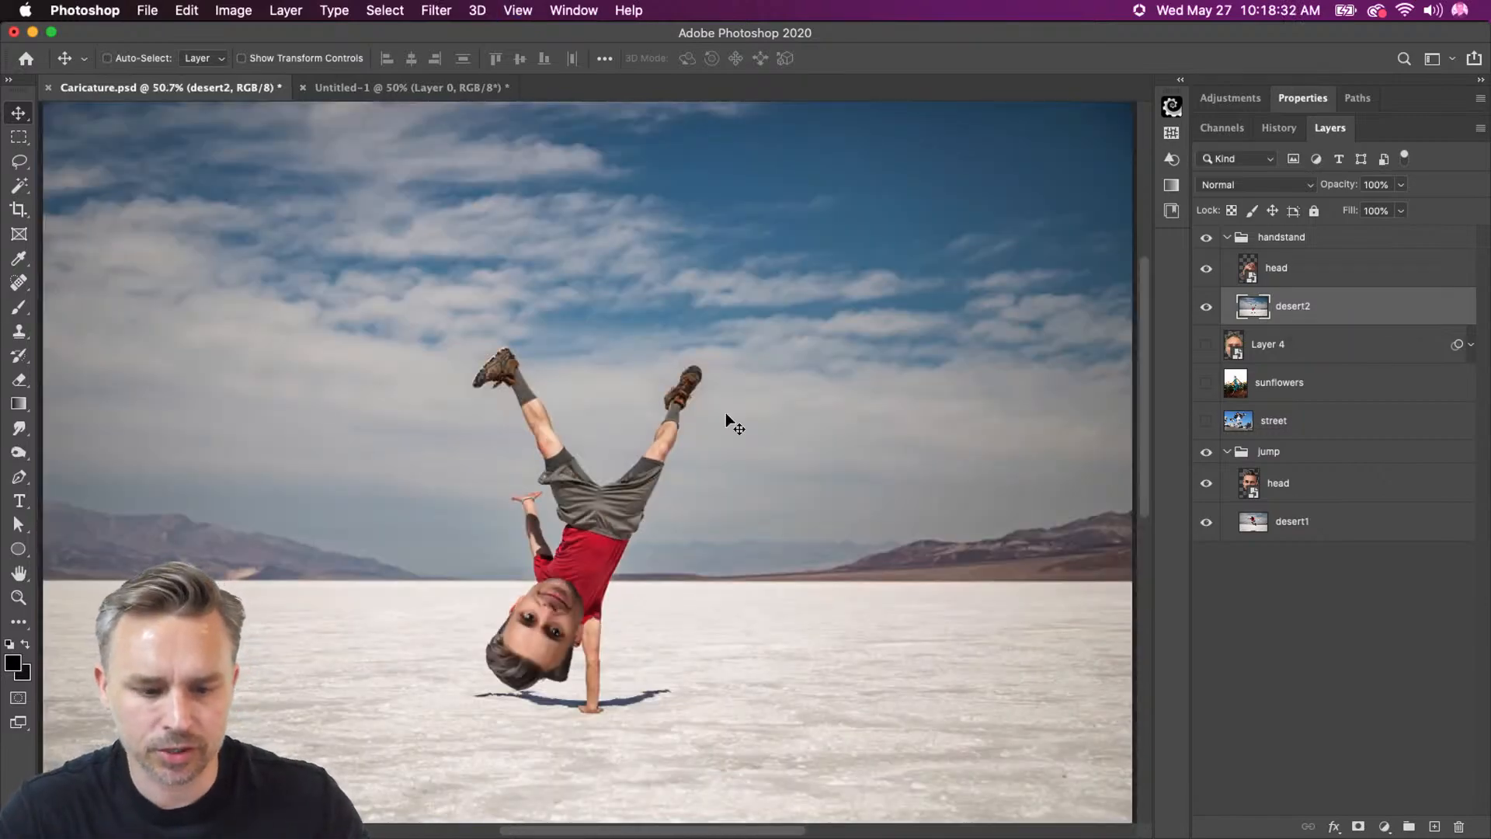
left_click(1204, 268)
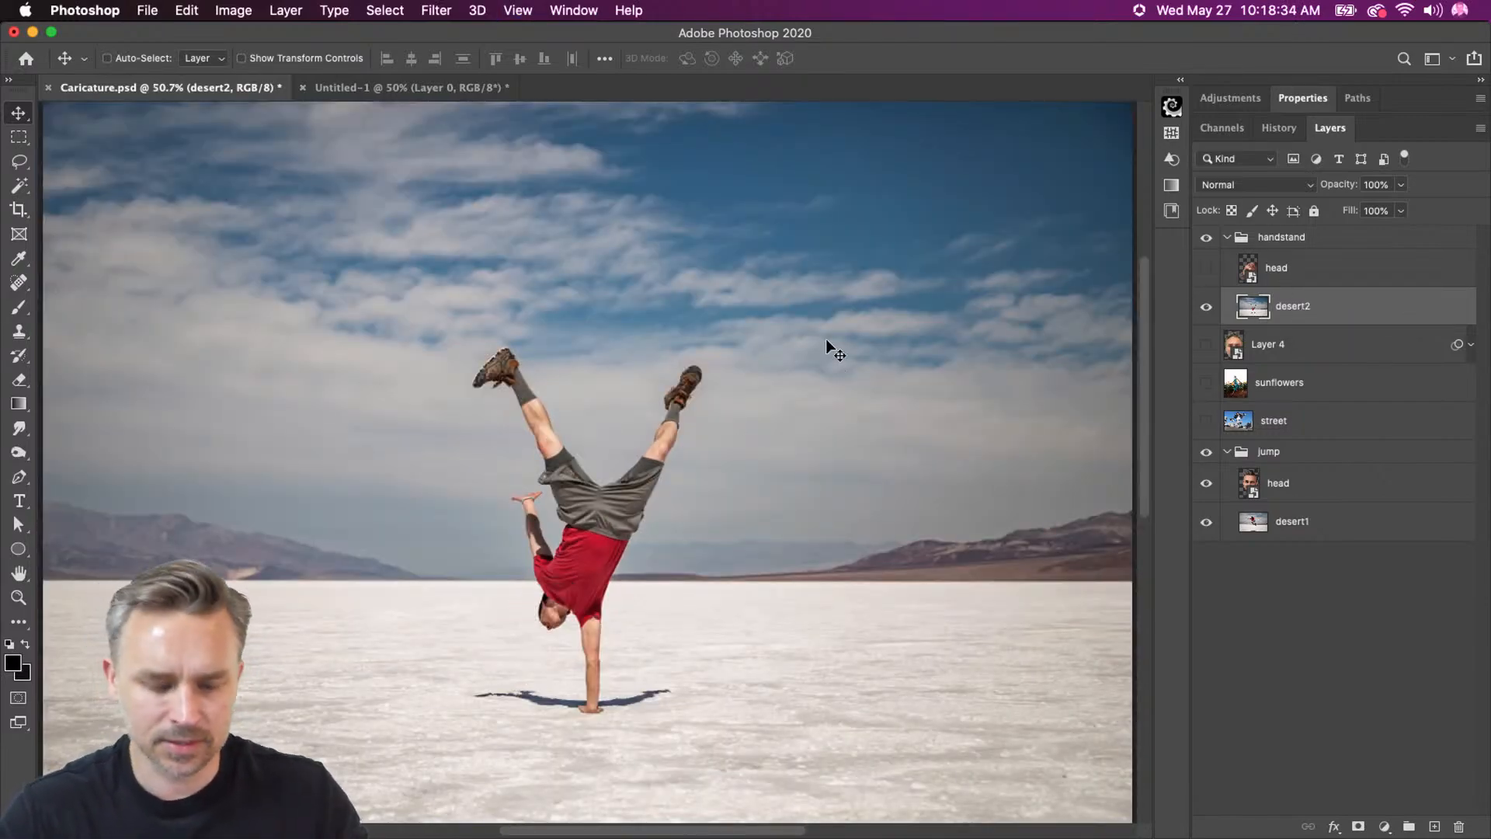
key("super+equal")
left_click_drag(799, 306, 828, 274)
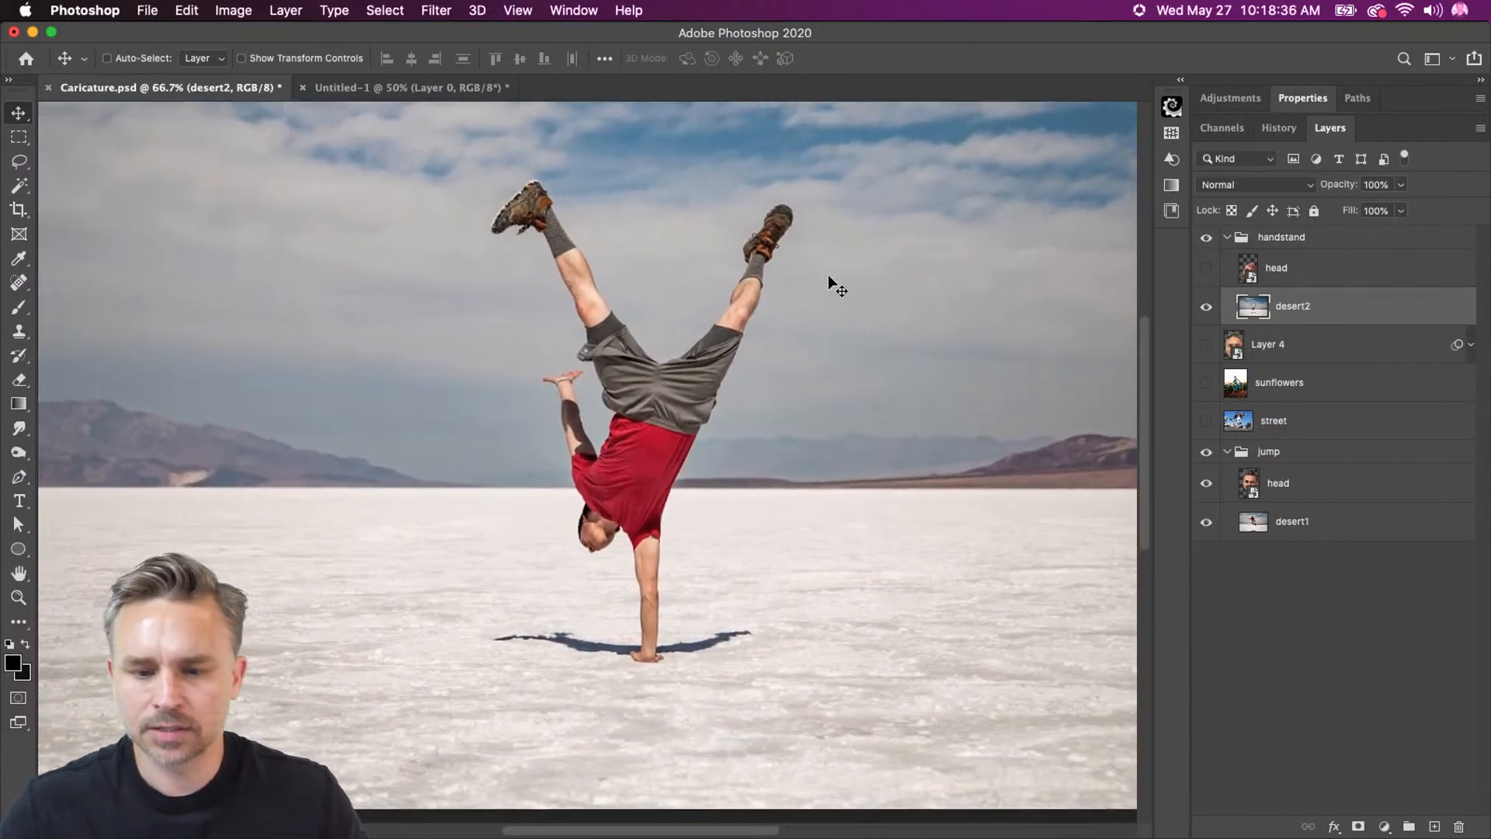
key("super")
key("super+j")
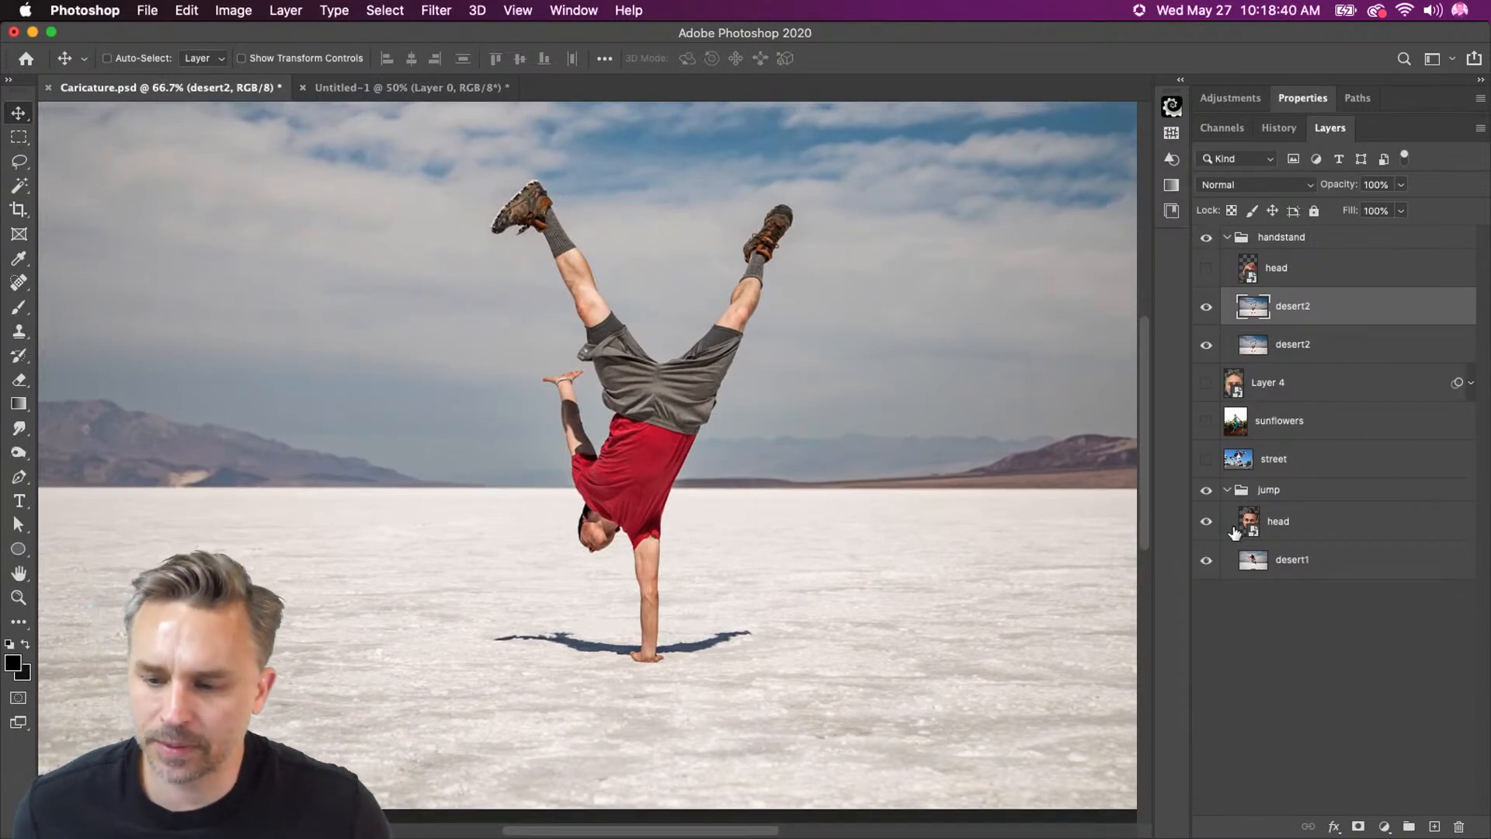
Collapse the jump group, and with the original desert2 layer hidden, rename its copy "just deser".
left_click(1225, 498)
left_click(1228, 490)
left_click(1293, 309)
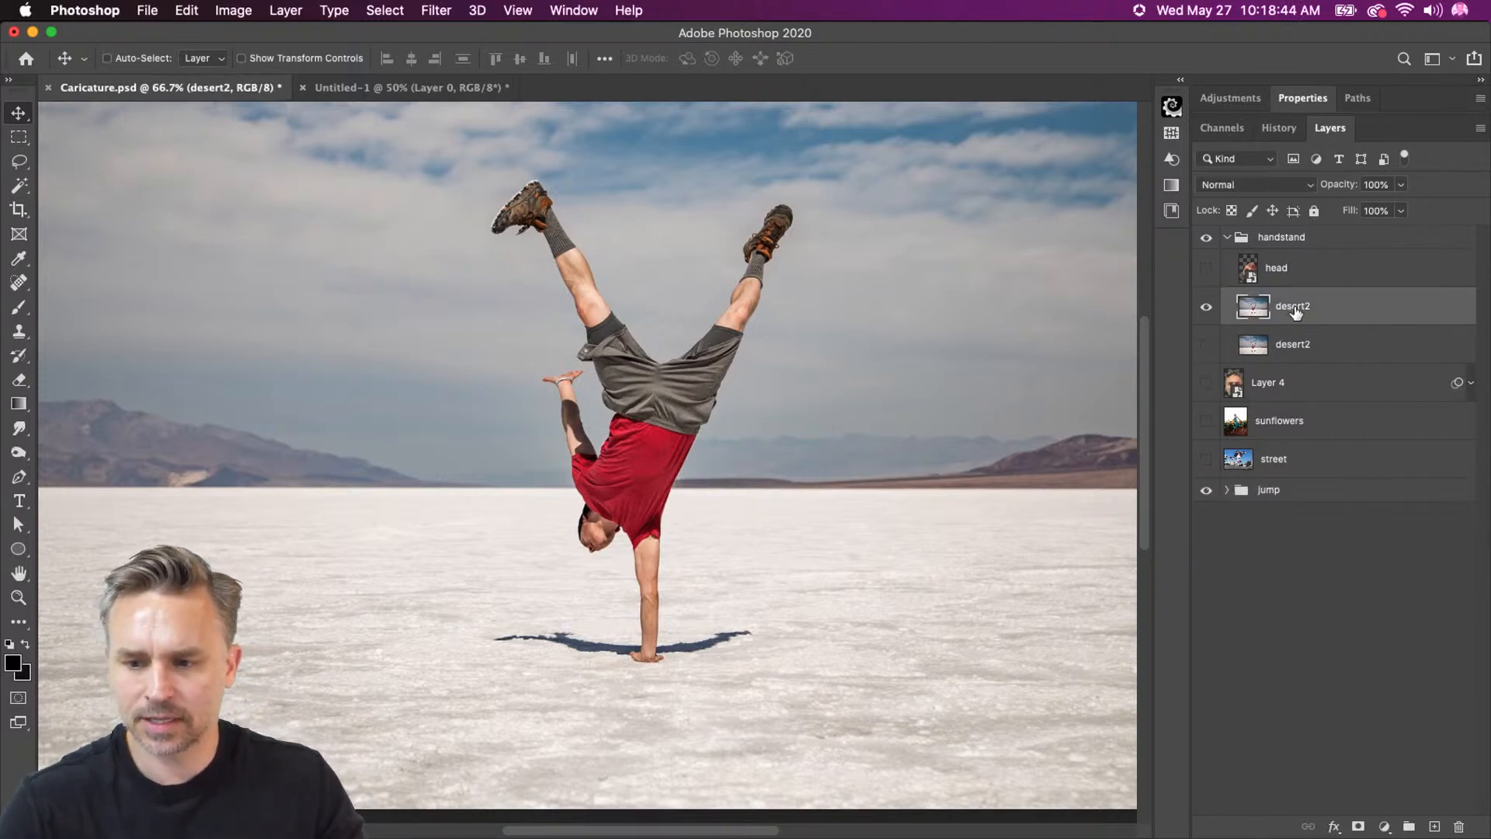
type("just")
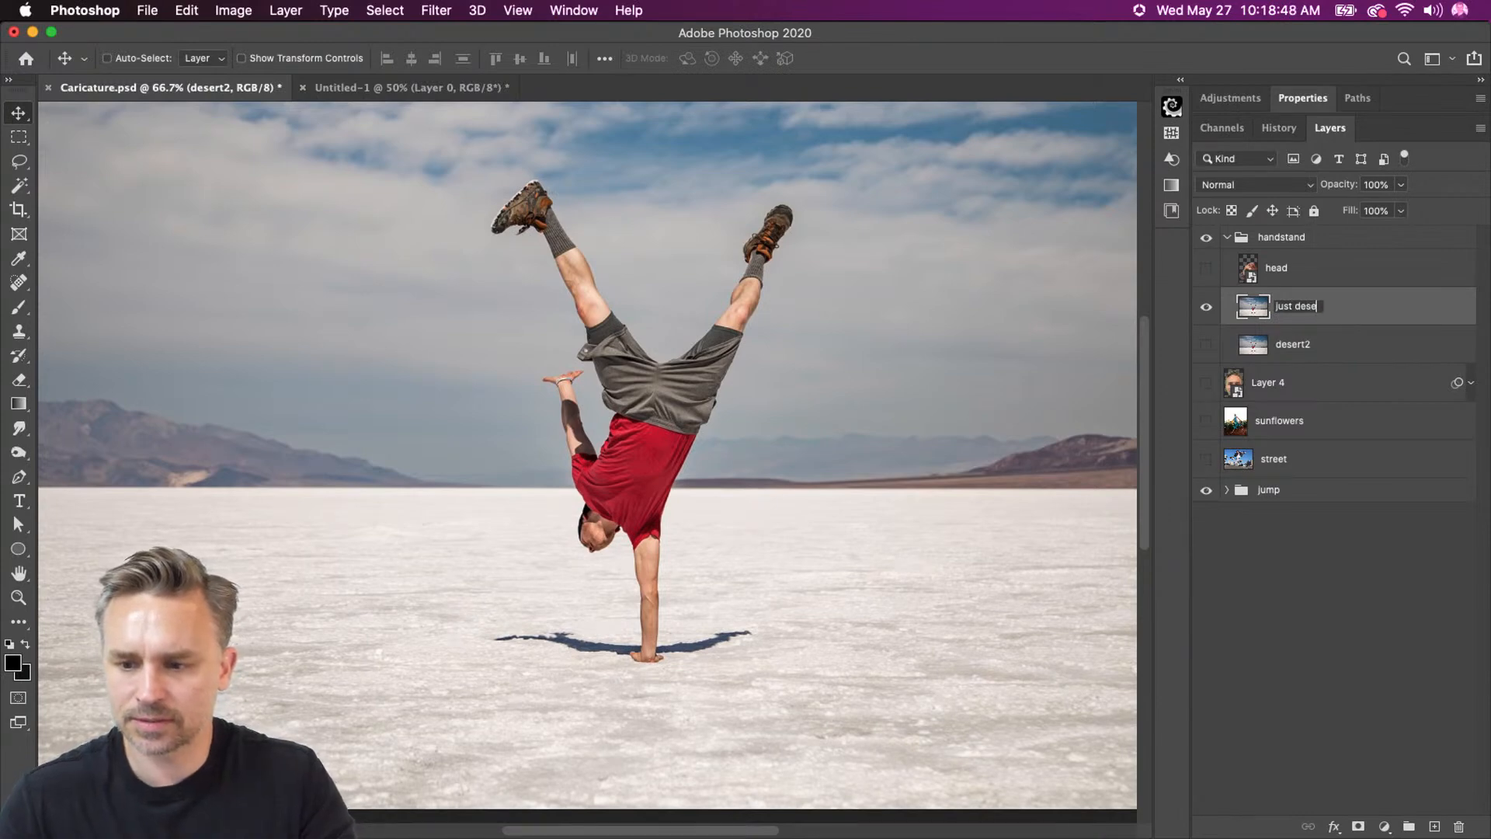
key("Return")
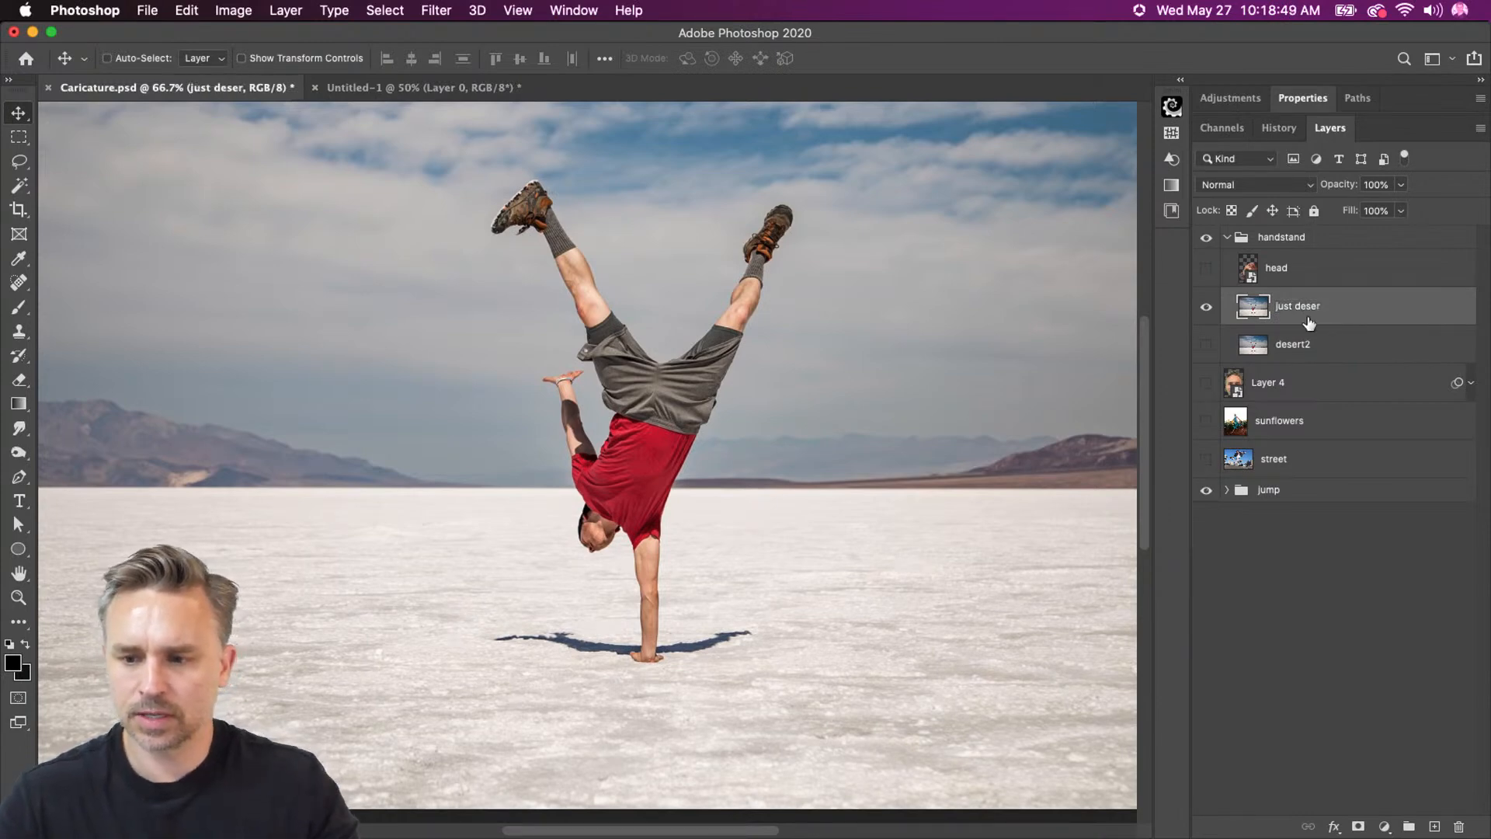
Expand the Properties panel and try Select Subject on the copied desert layer, clearing the selection again.
left_click(1308, 101)
scroll(1274, 256, "down", 3)
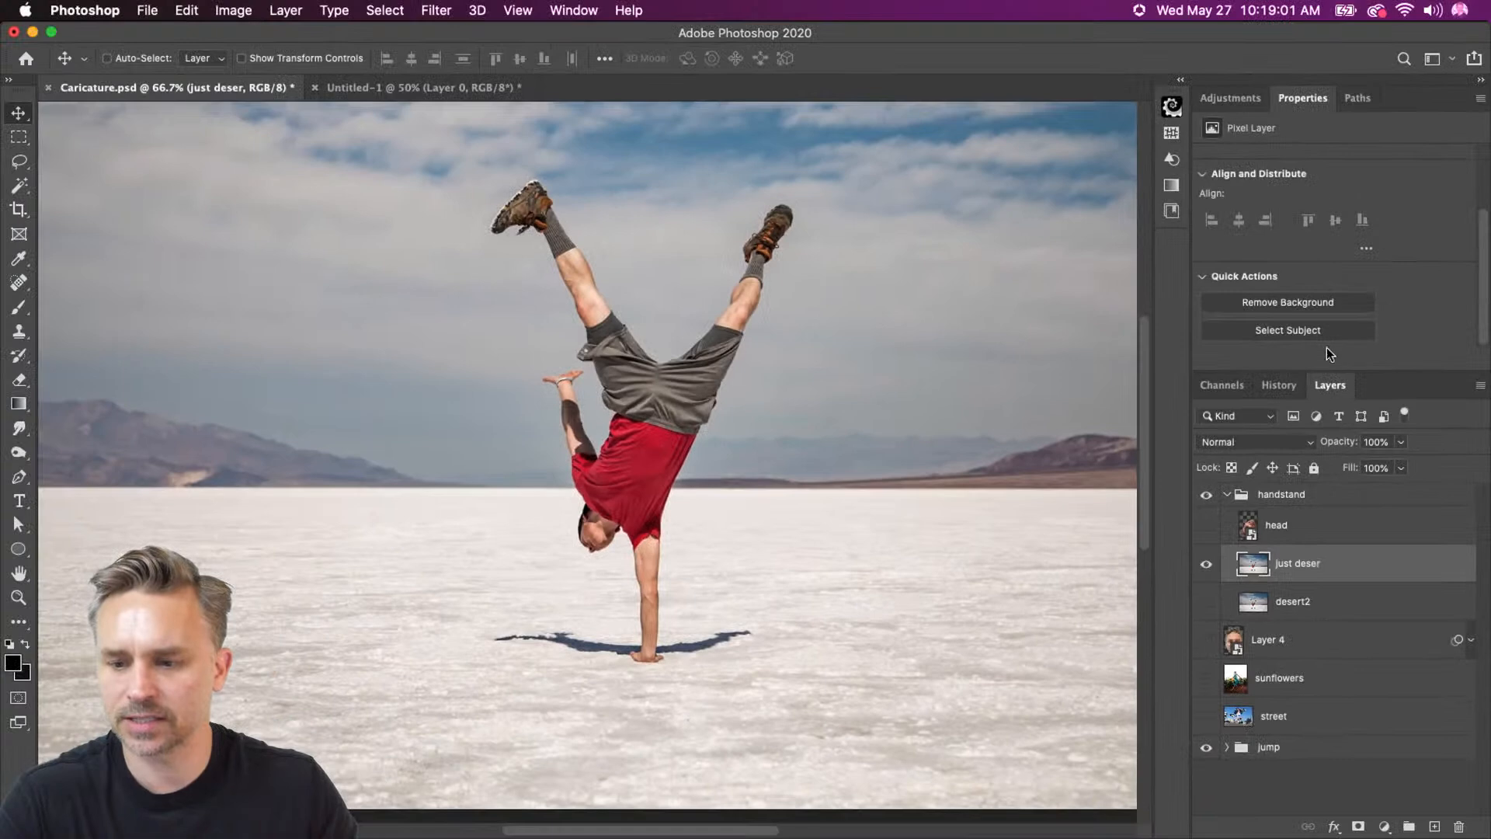
left_click(1317, 326)
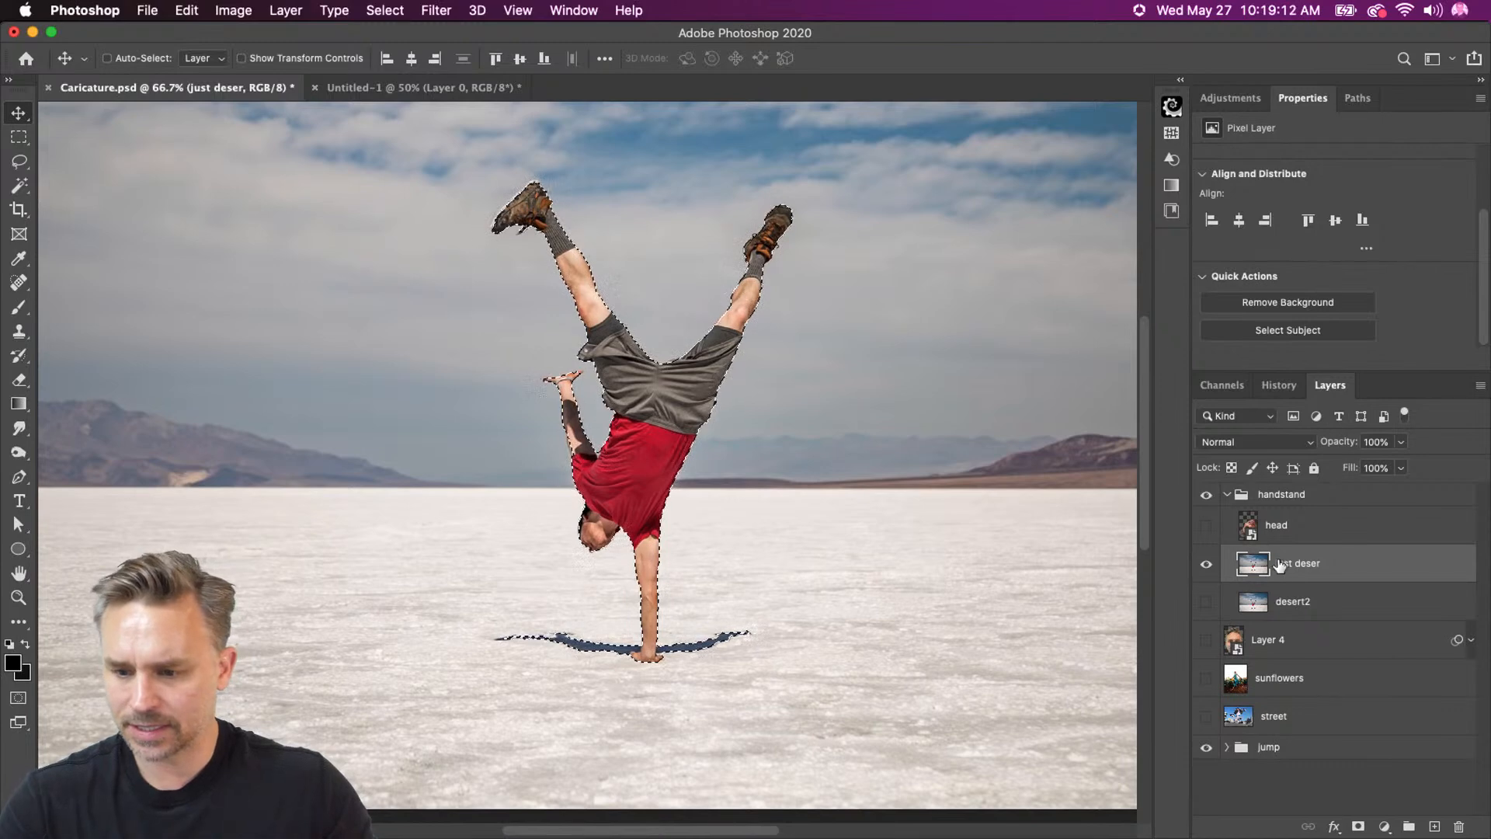
key("super+d")
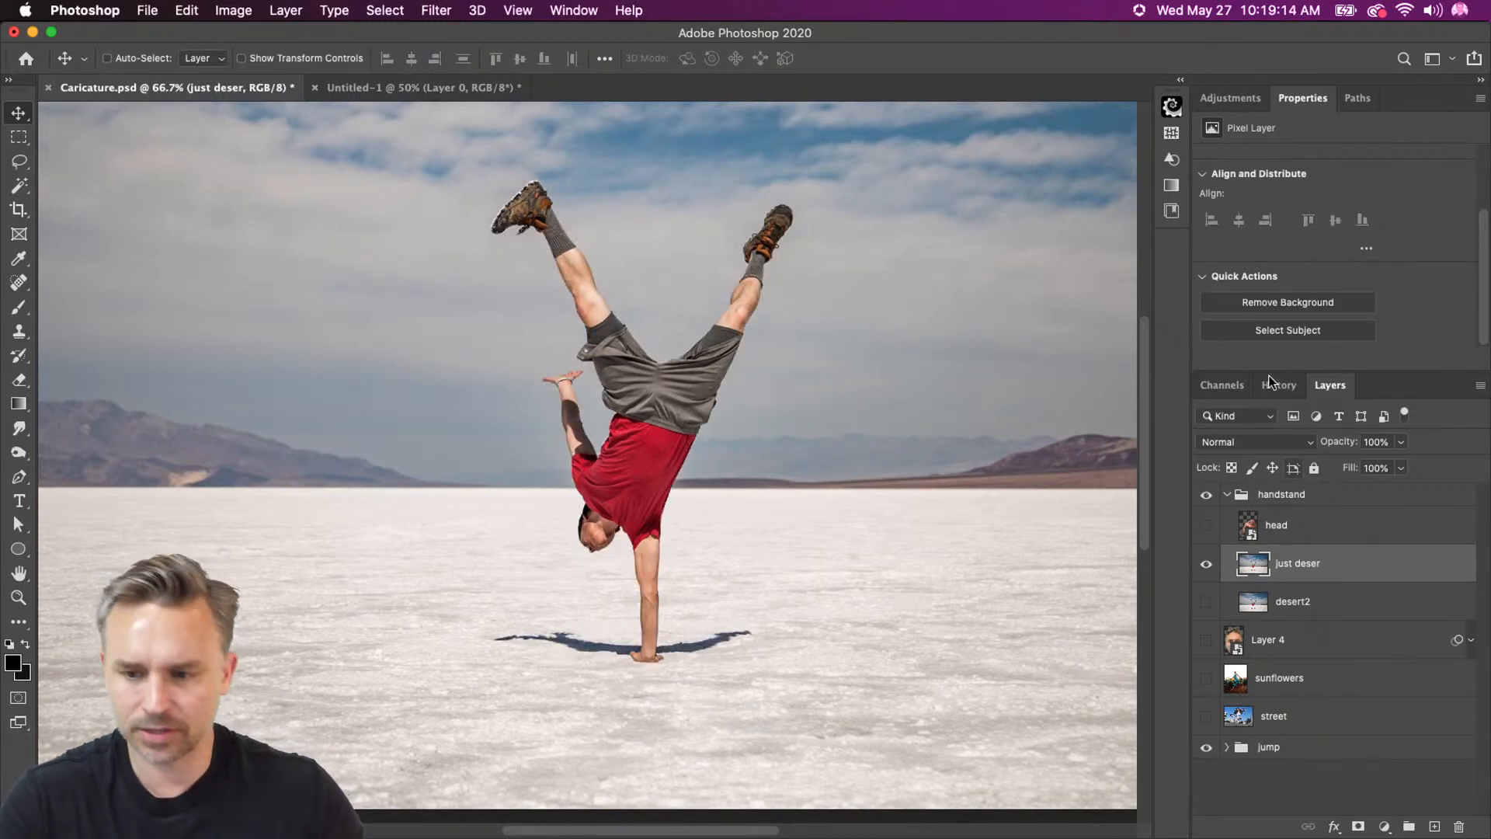
Remove the background of the copied desert layer and, with the jump group hidden, rename the layer "character".
left_click(1285, 305)
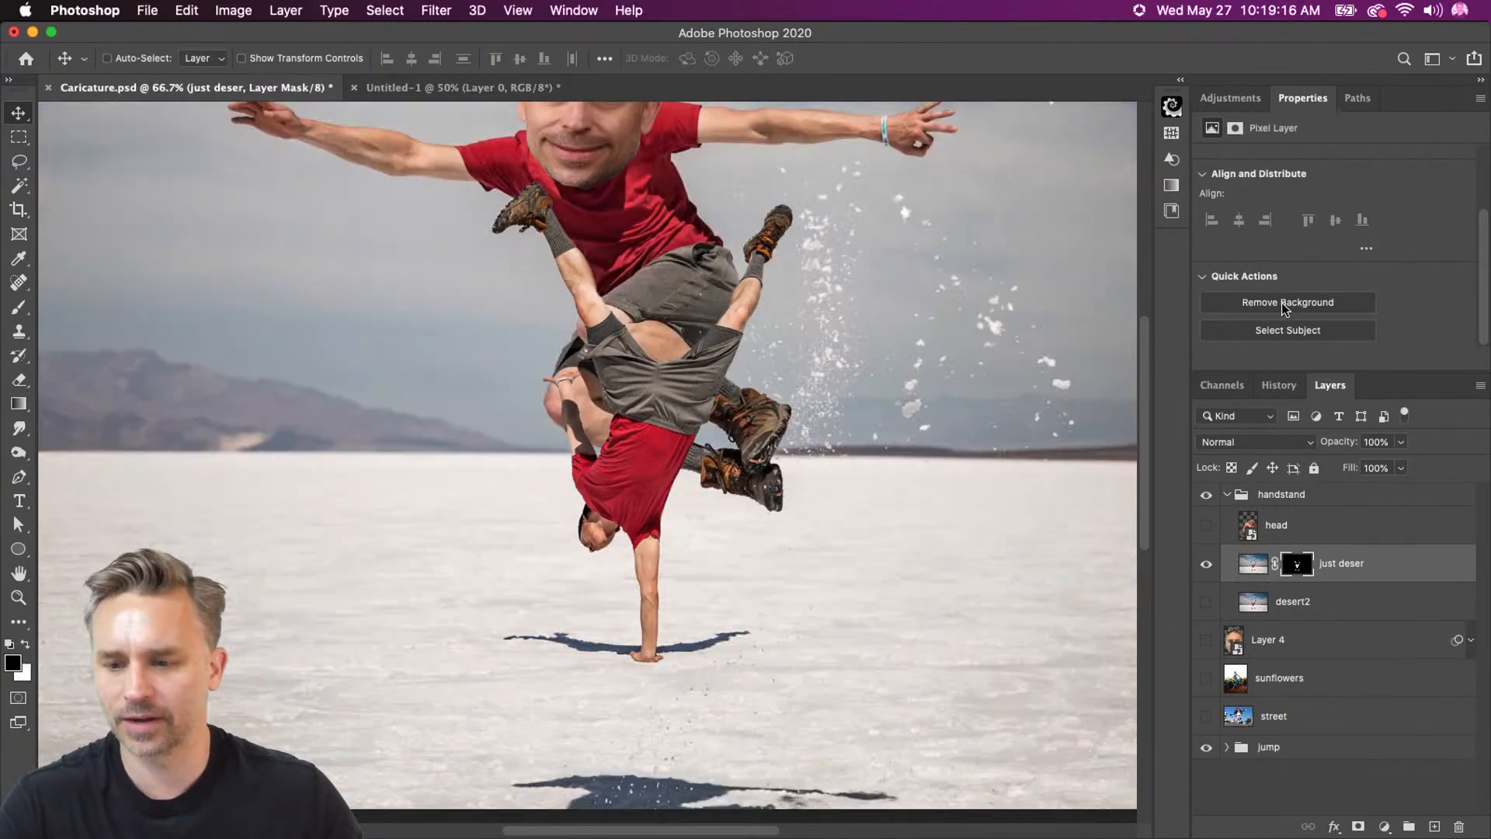
left_click(1204, 748)
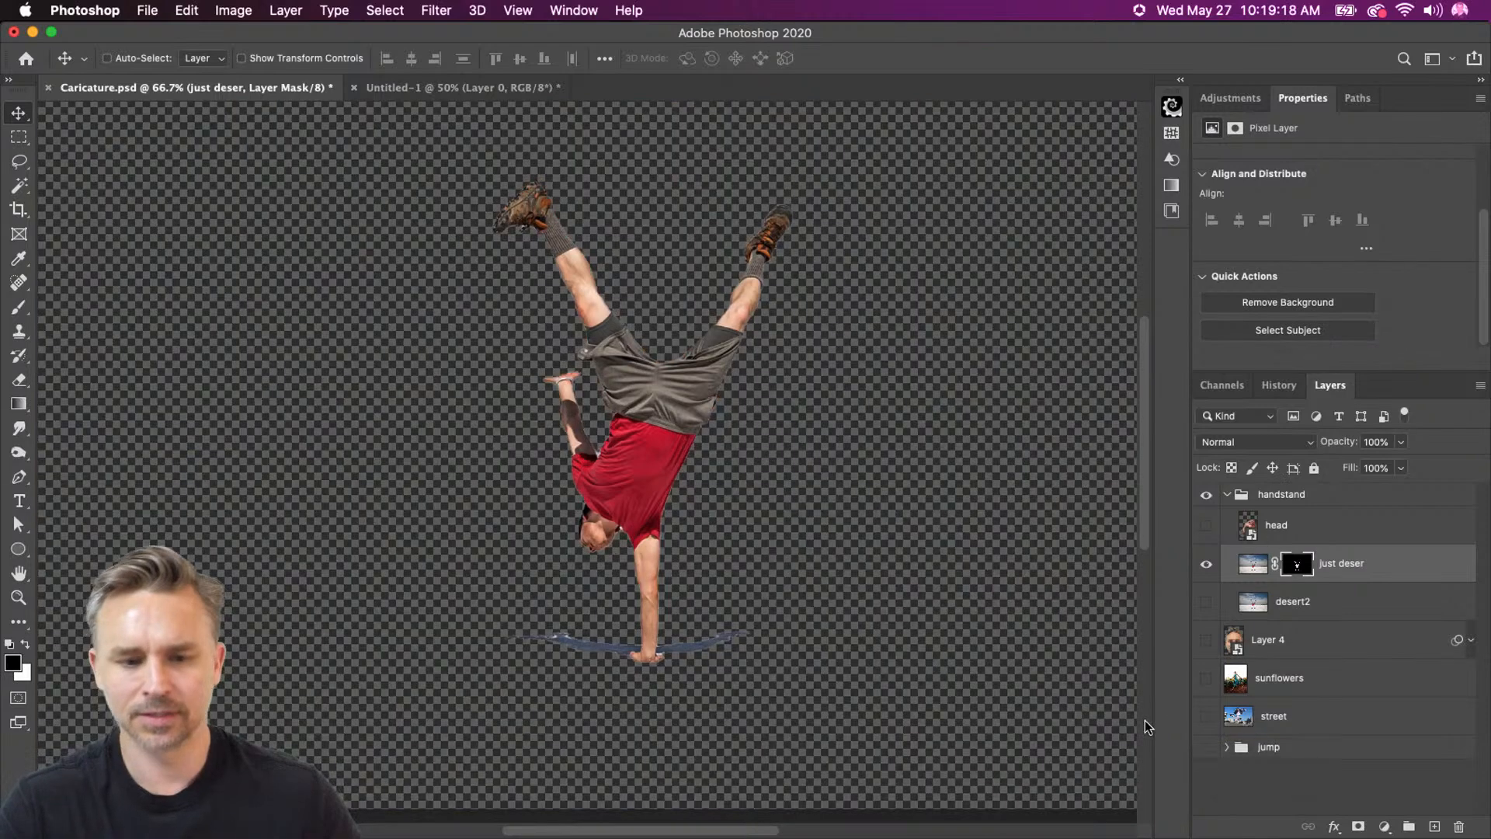
double_click(1330, 564)
type("character")
key("Return")
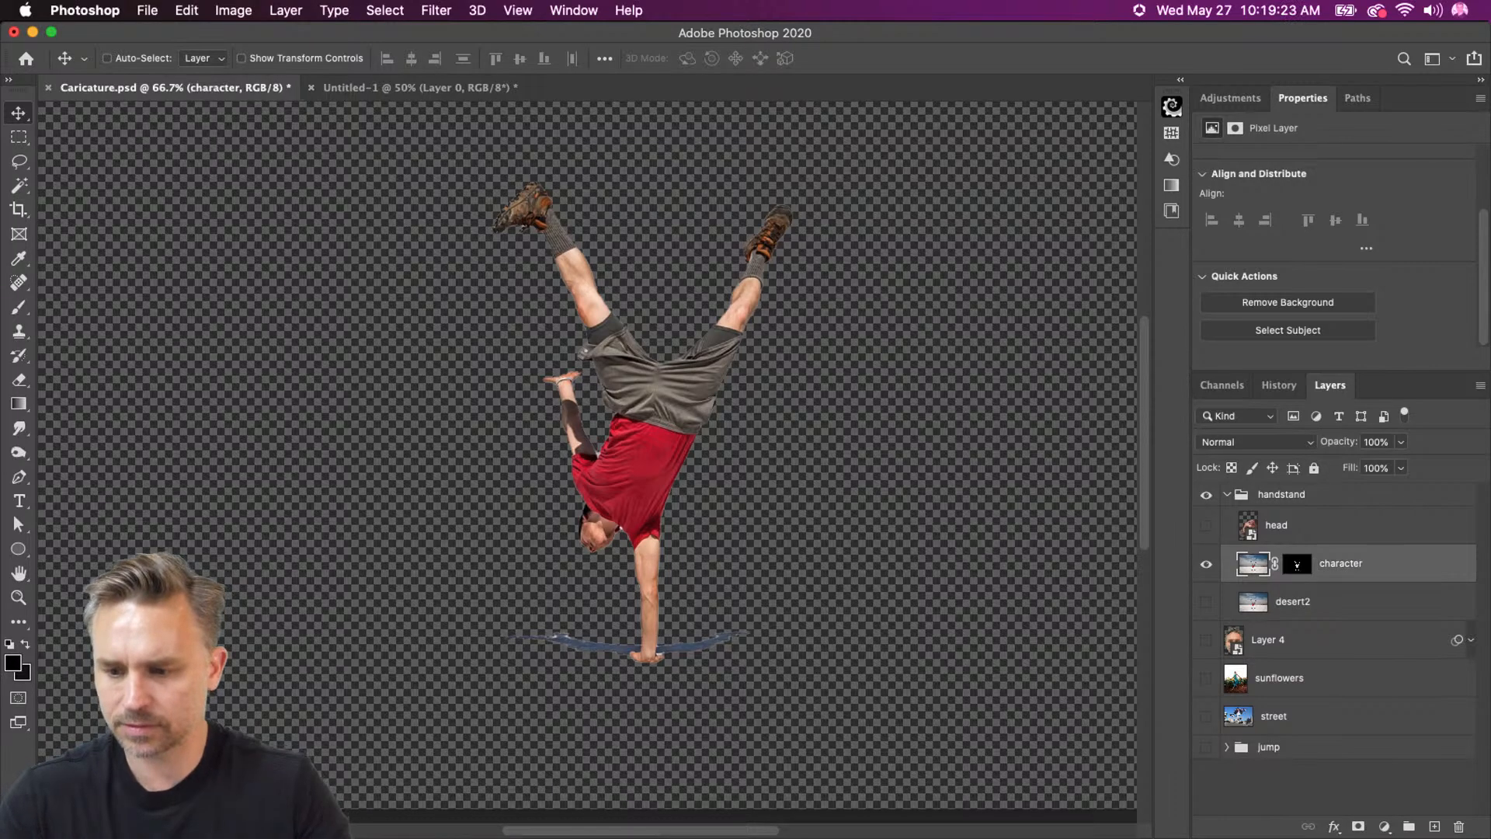
Show only the desert2 layer, select the man on it with Select Subject, and expand the selection by 5 pixels.
left_click(1206, 603)
left_click(1225, 599)
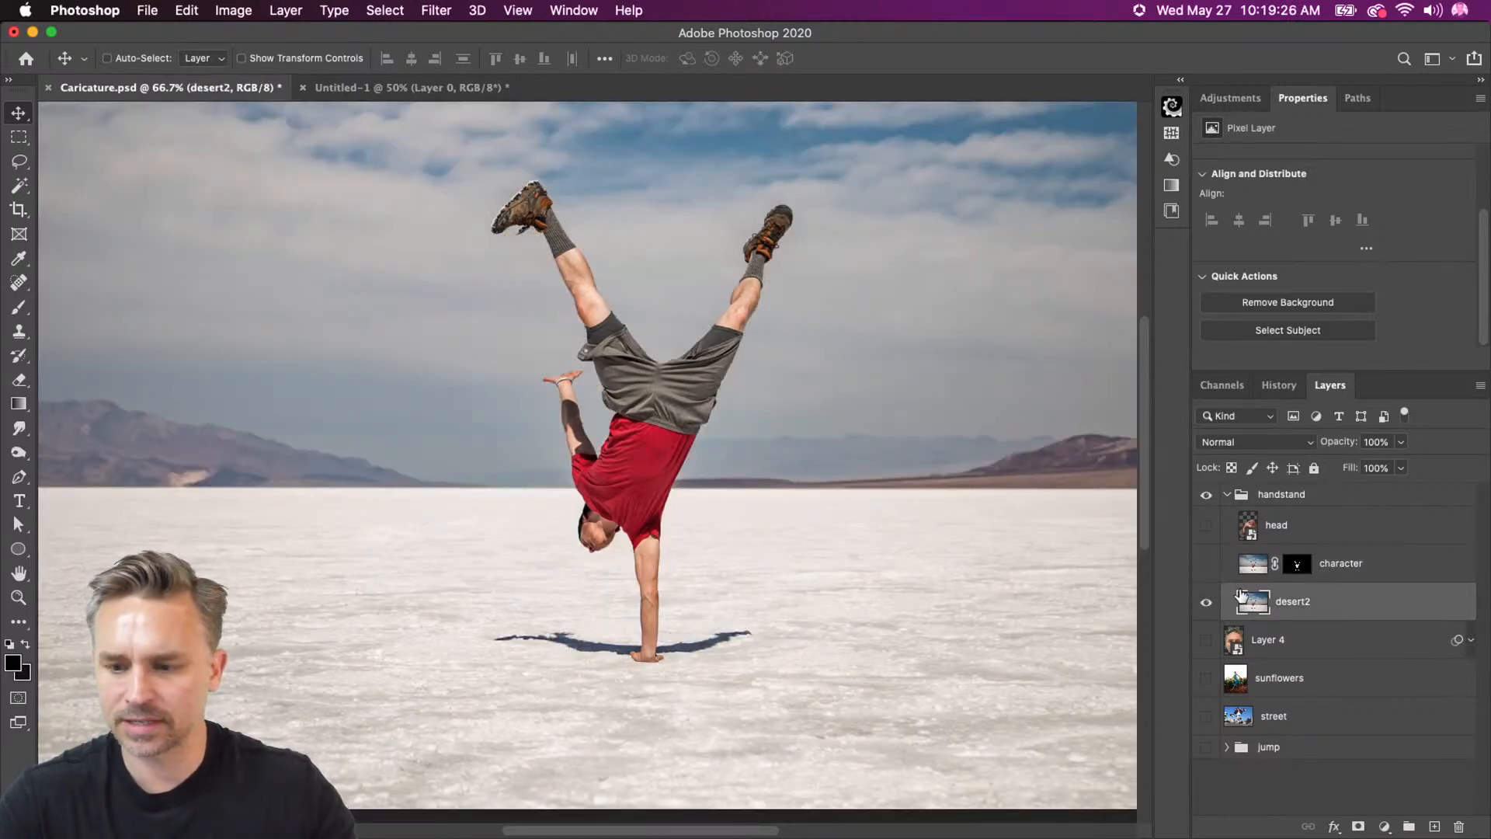
left_click(1274, 330)
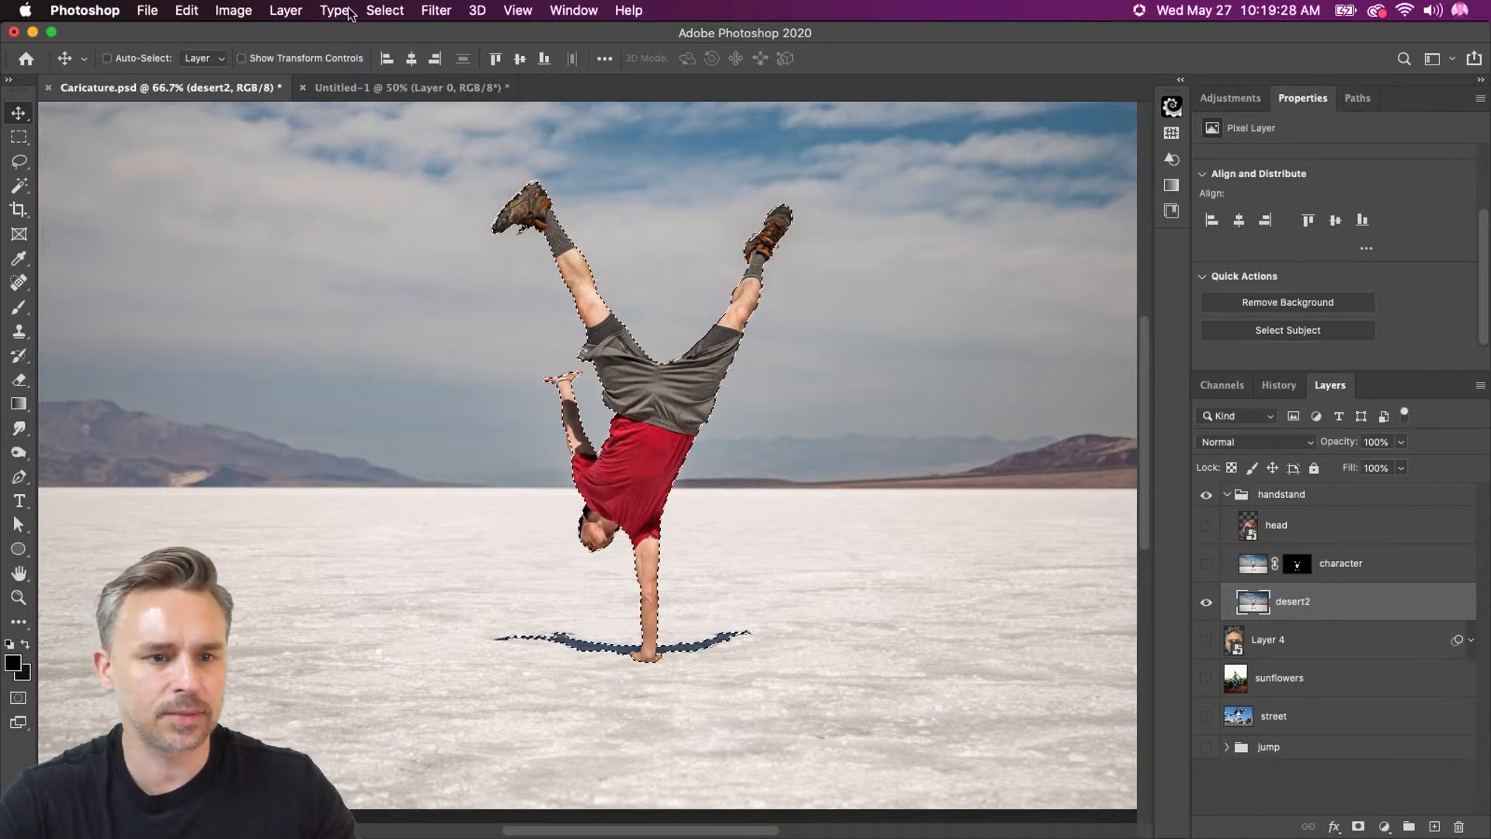
left_click(386, 10)
mouse_move(398, 281)
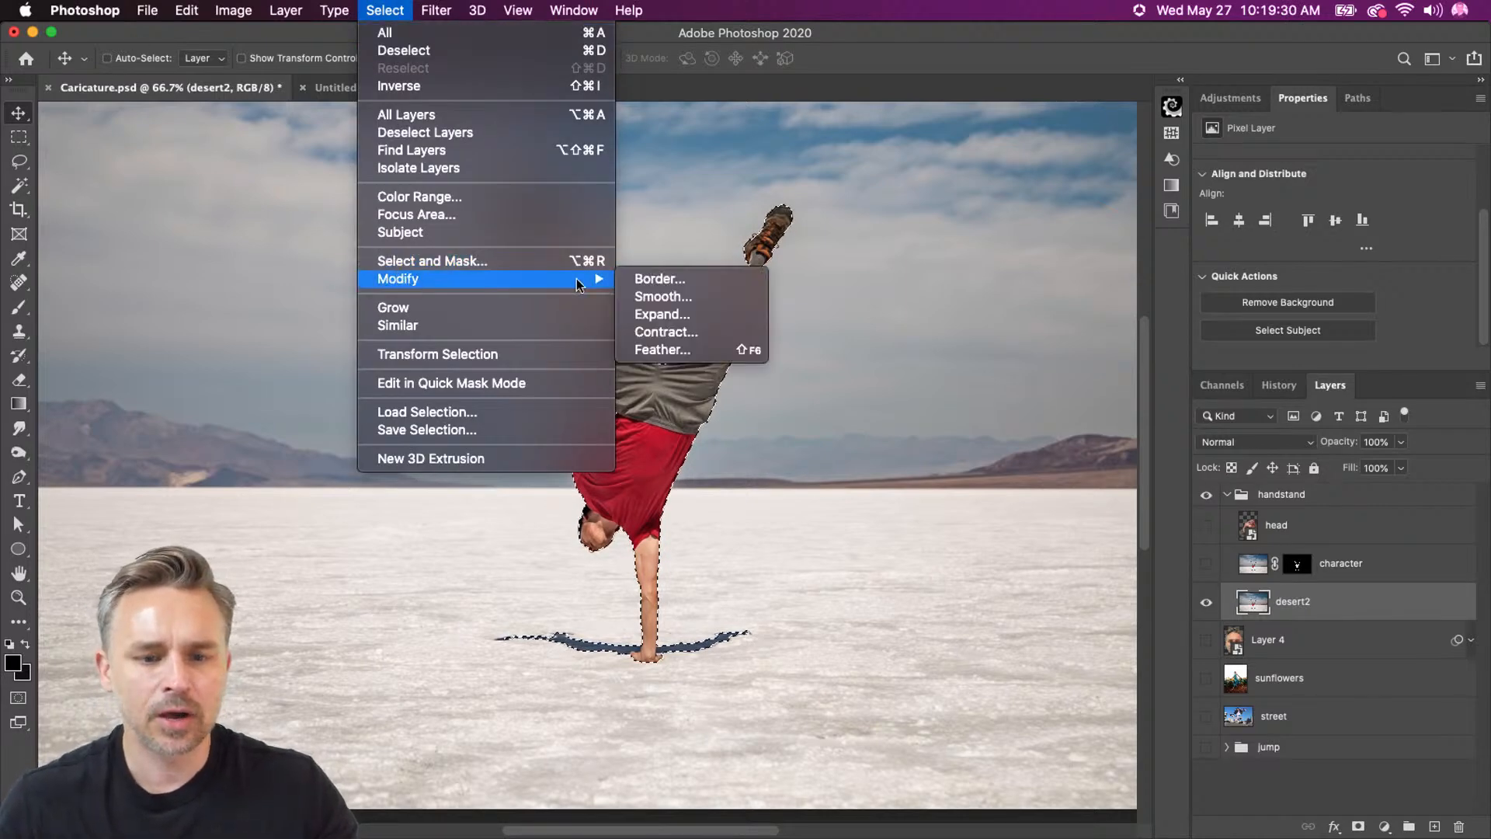
left_click(654, 315)
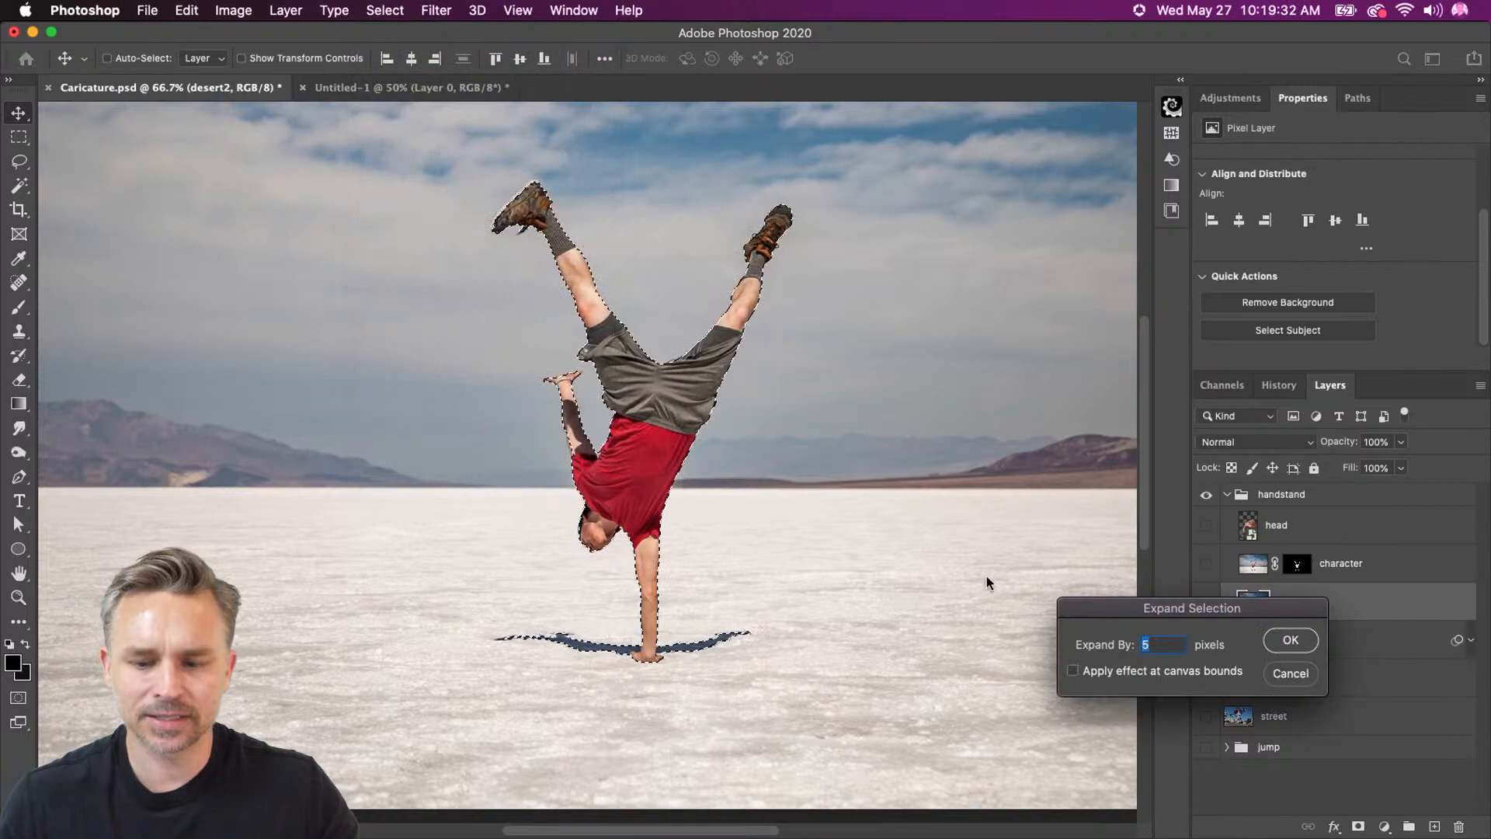
key("Return")
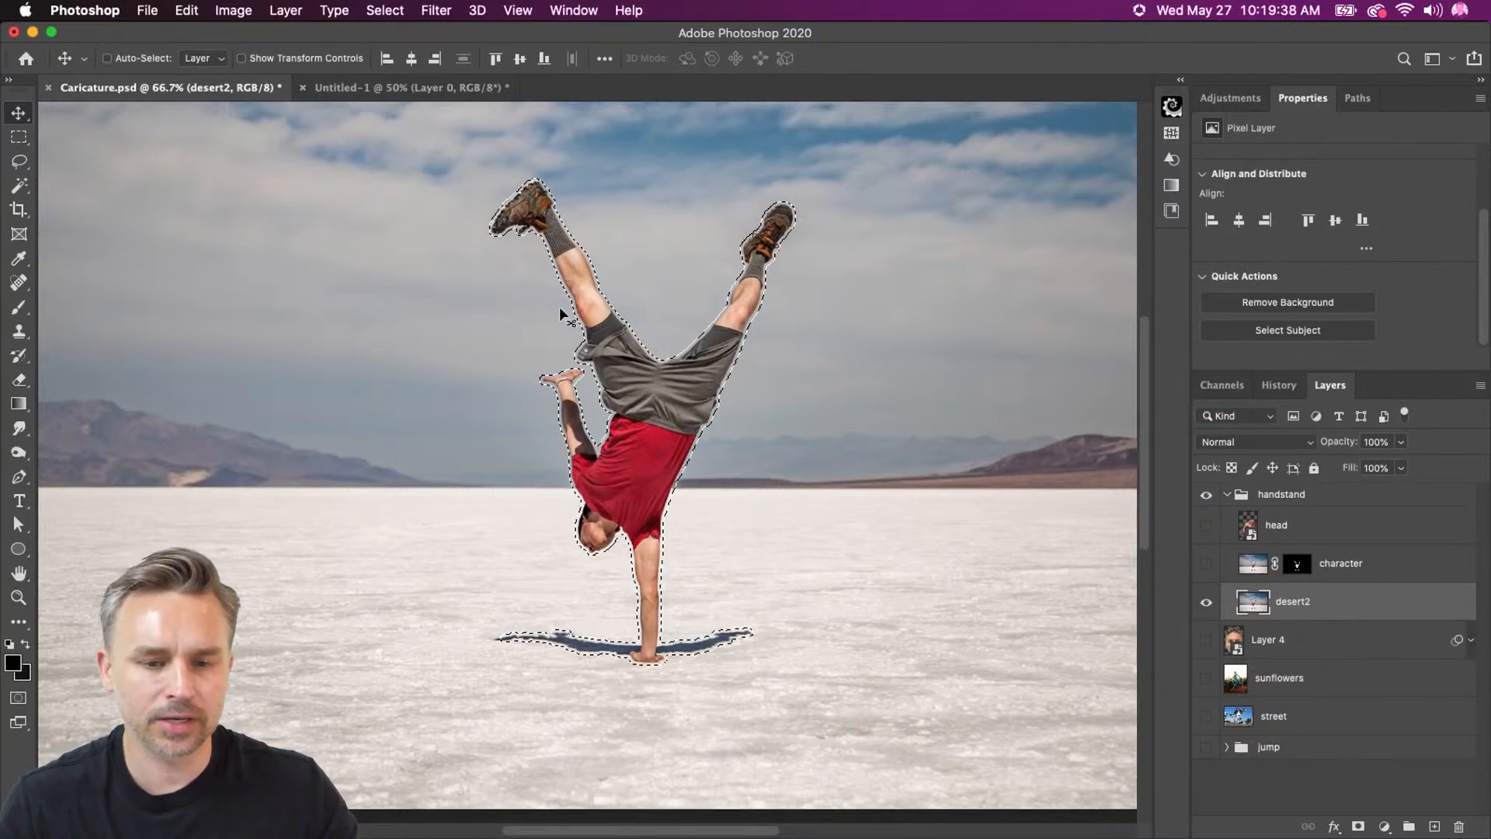
Try filling the selected man on desert2 with Content-Aware contents, clearing the selection.
left_click(188, 10)
left_click(200, 307)
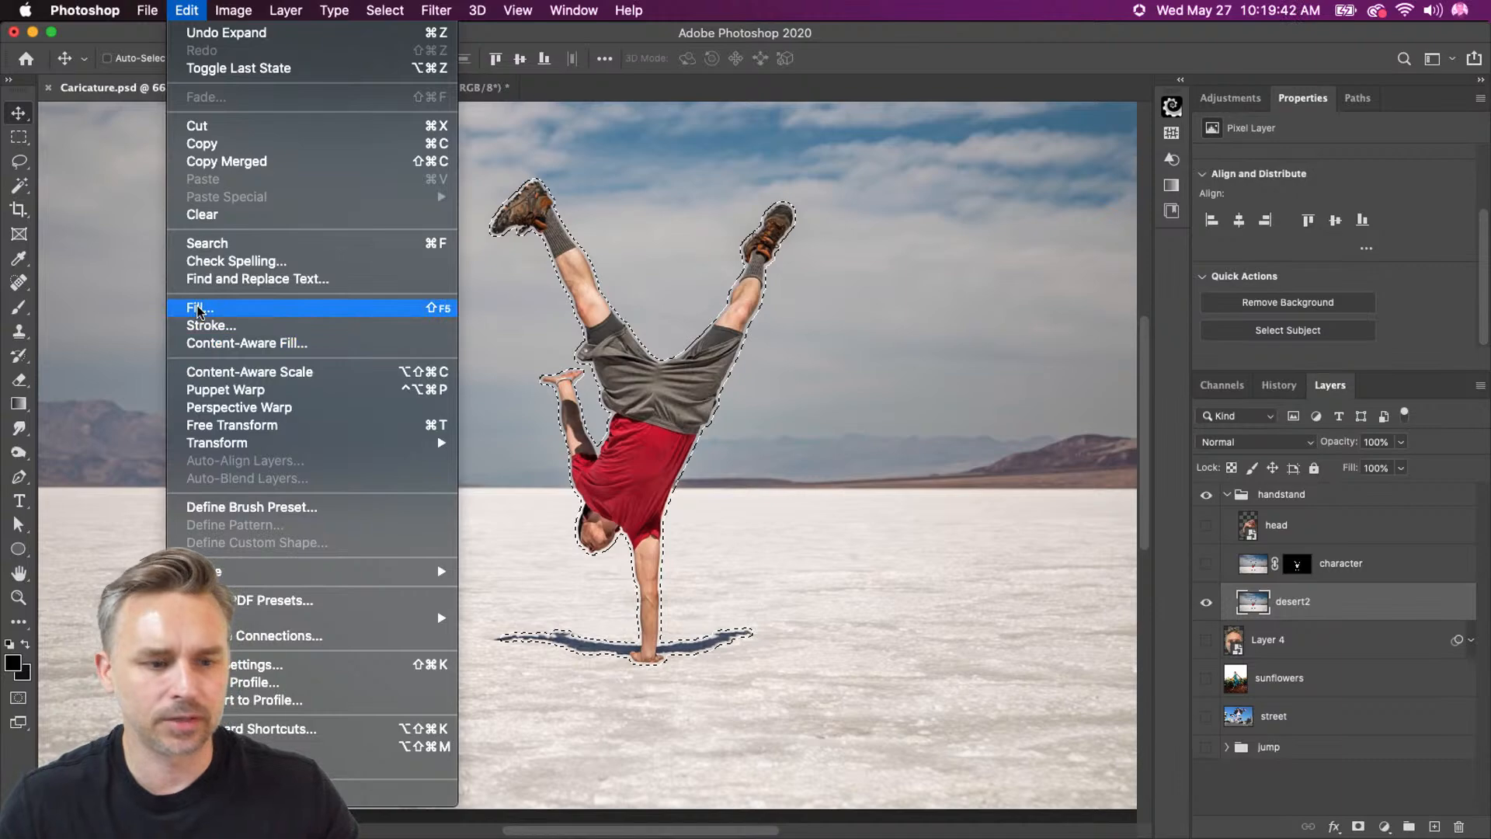
left_click_drag(1169, 531, 917, 320)
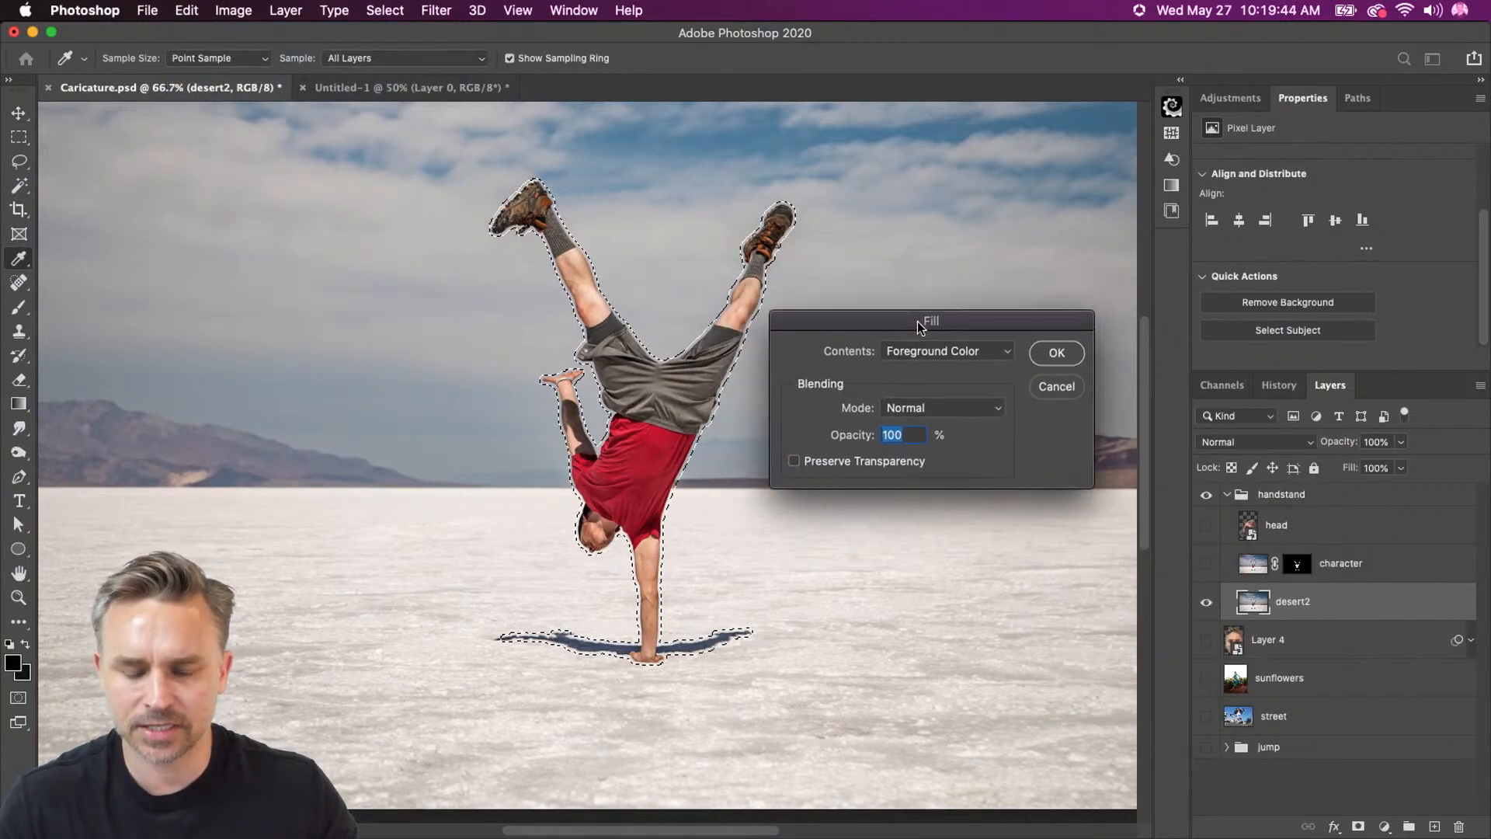
left_click(921, 347)
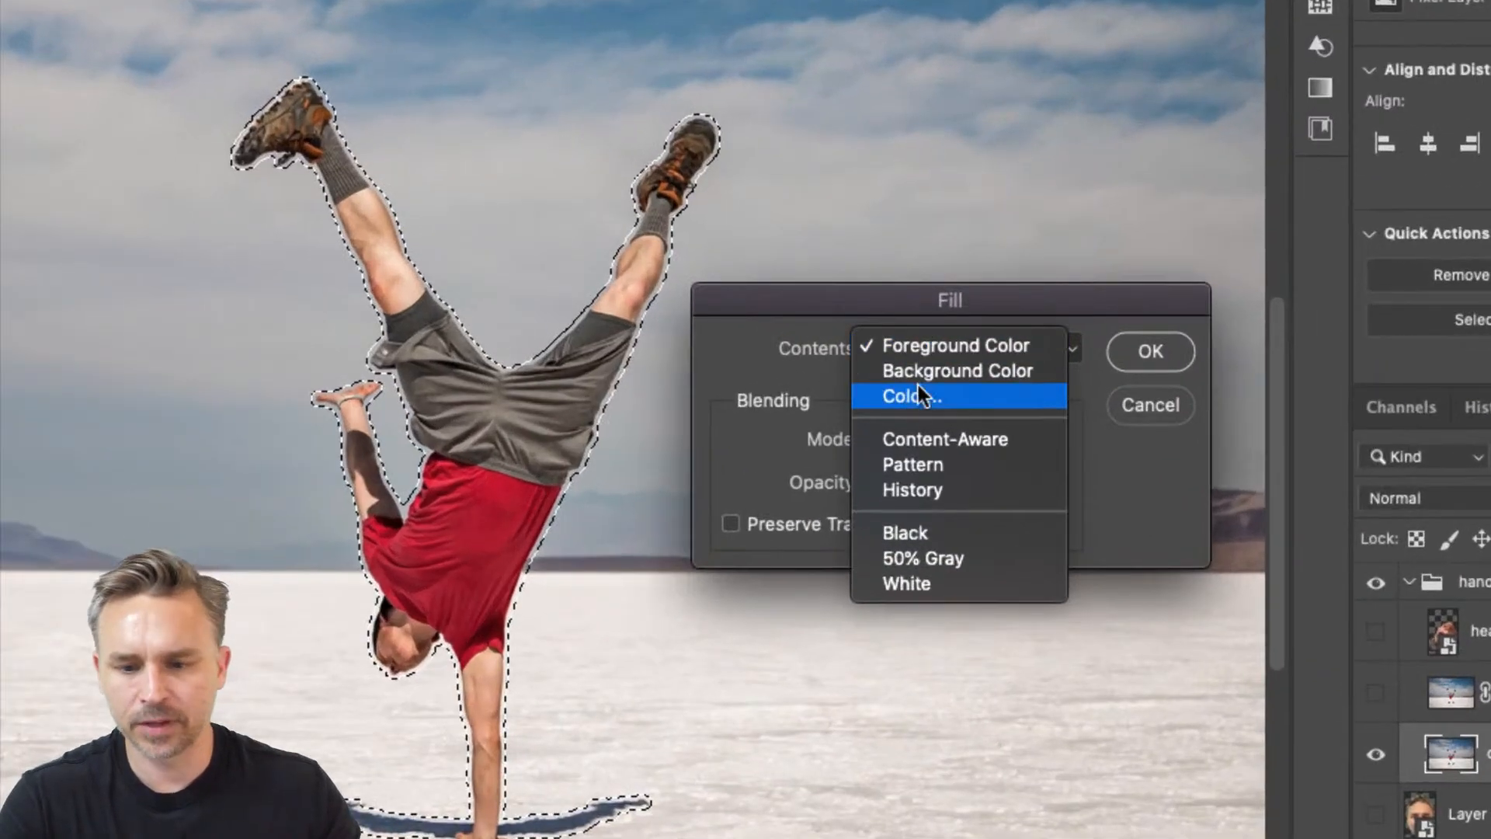
left_click(949, 439)
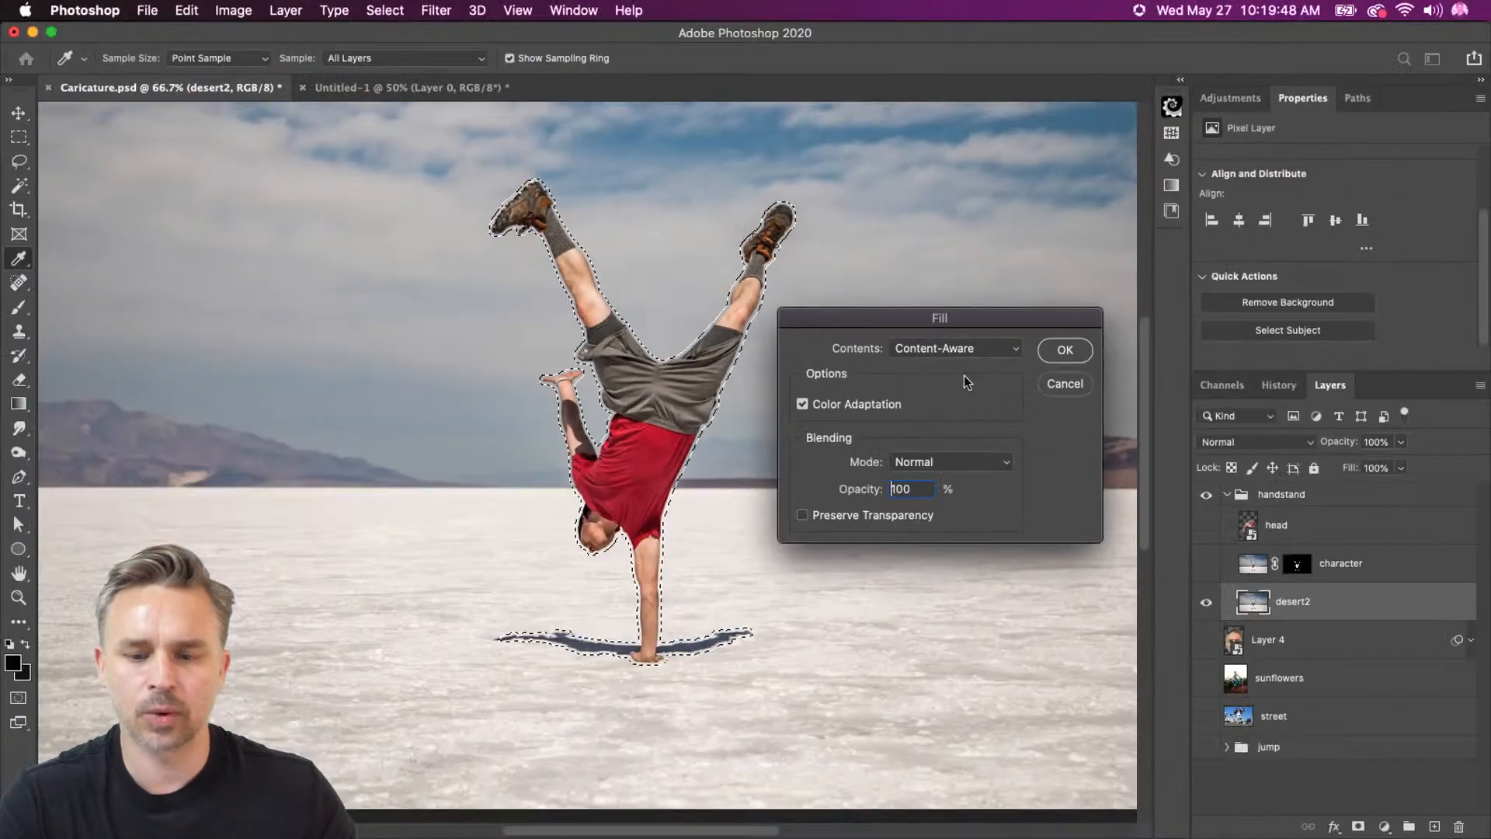
key("v")
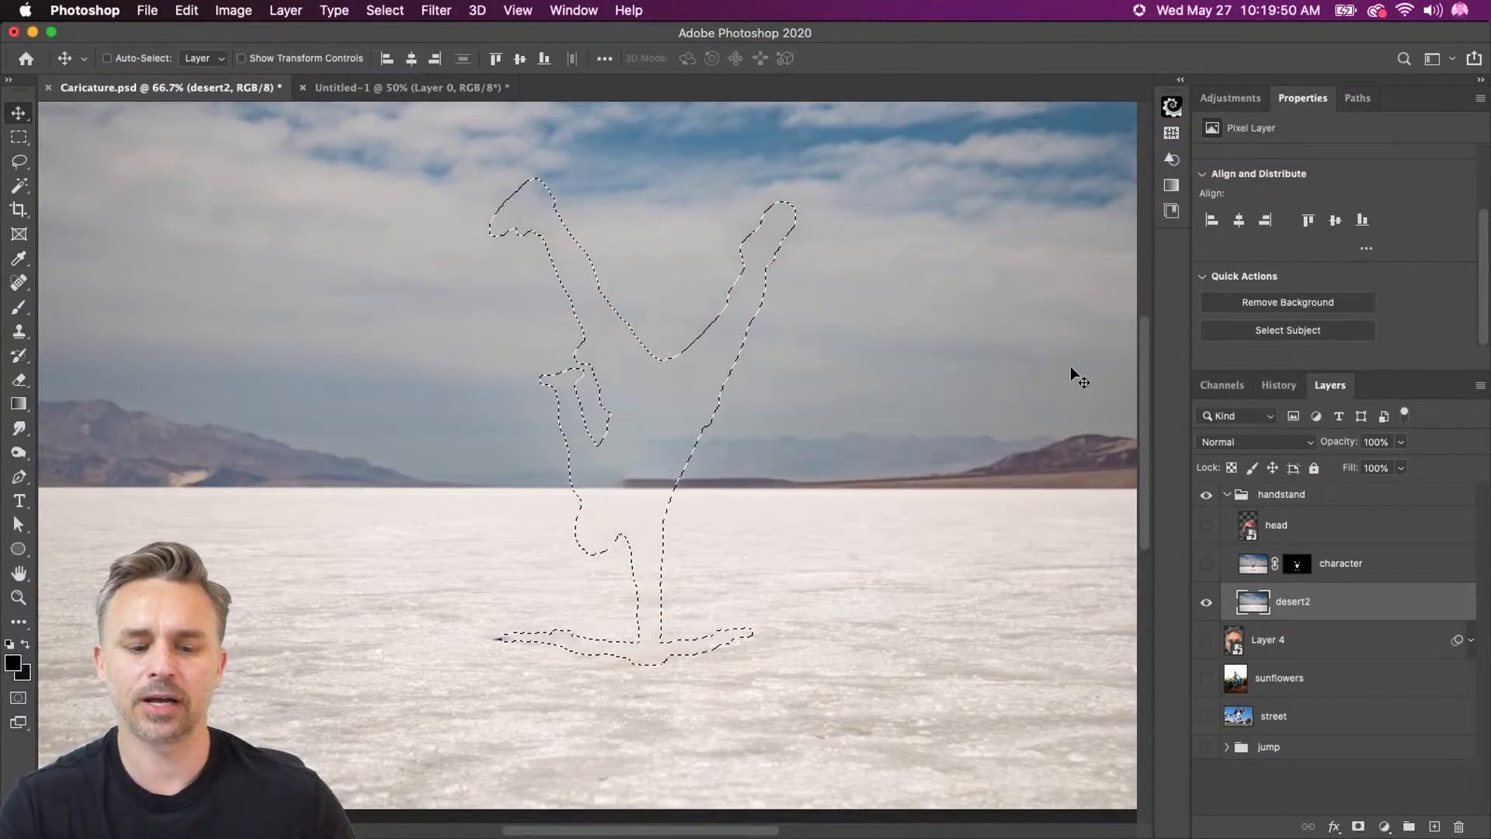
key("ctrl+d")
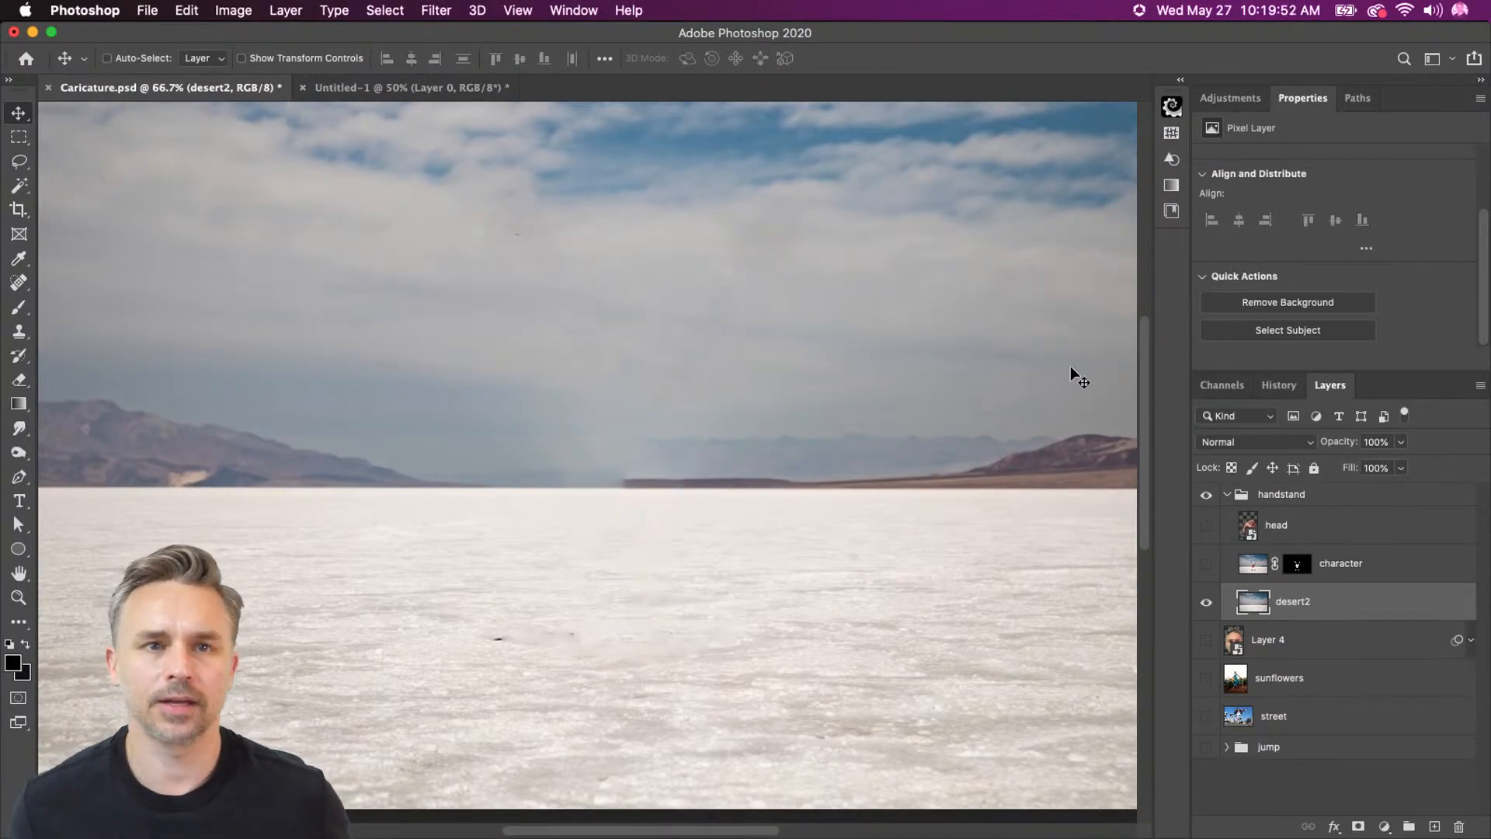
Undo the deselection and the content-aware fill on desert2.
key("ctrl+z")
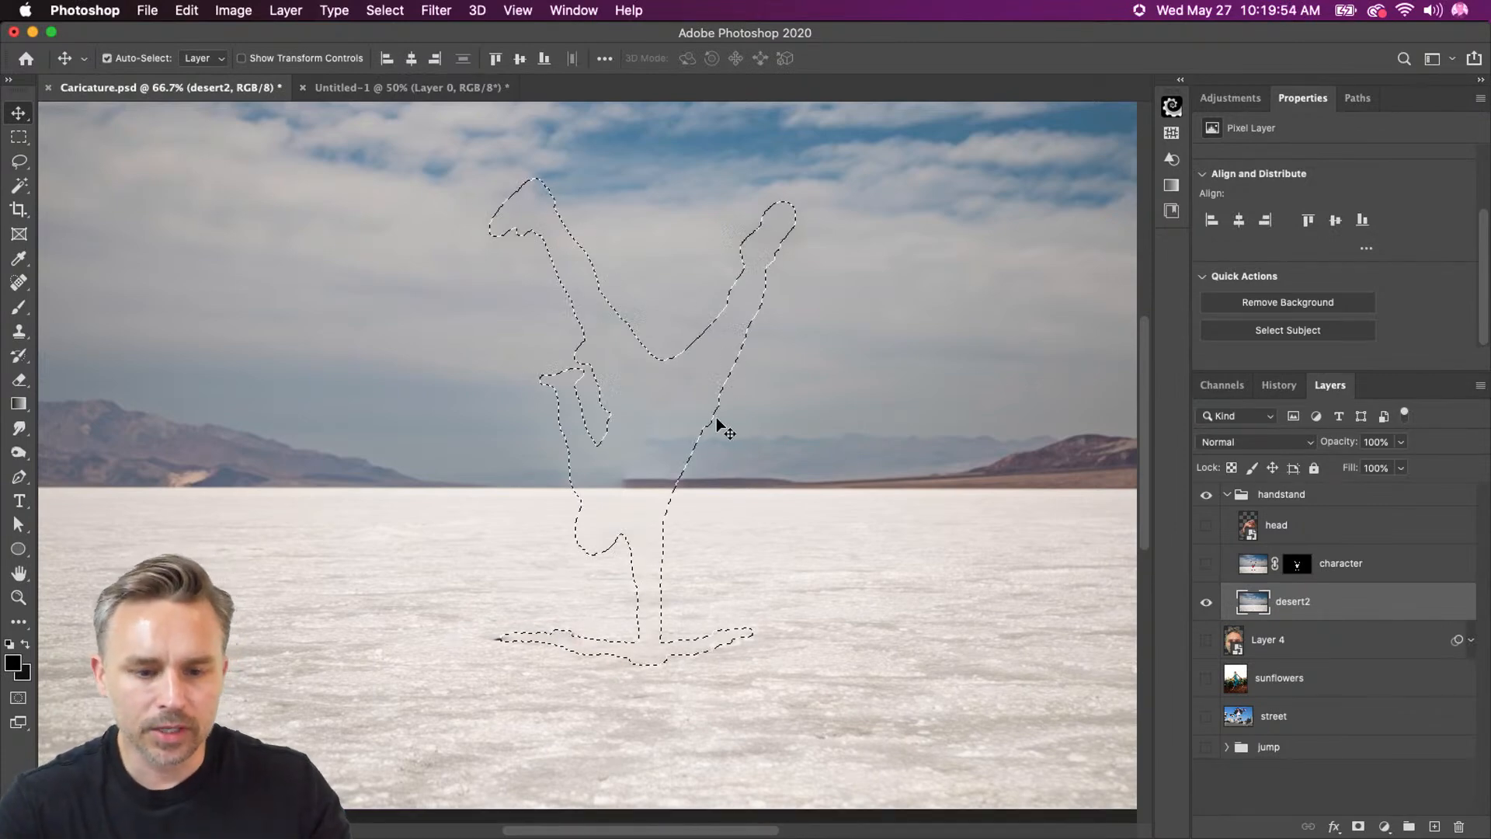
key("ctrl+z")
key("l")
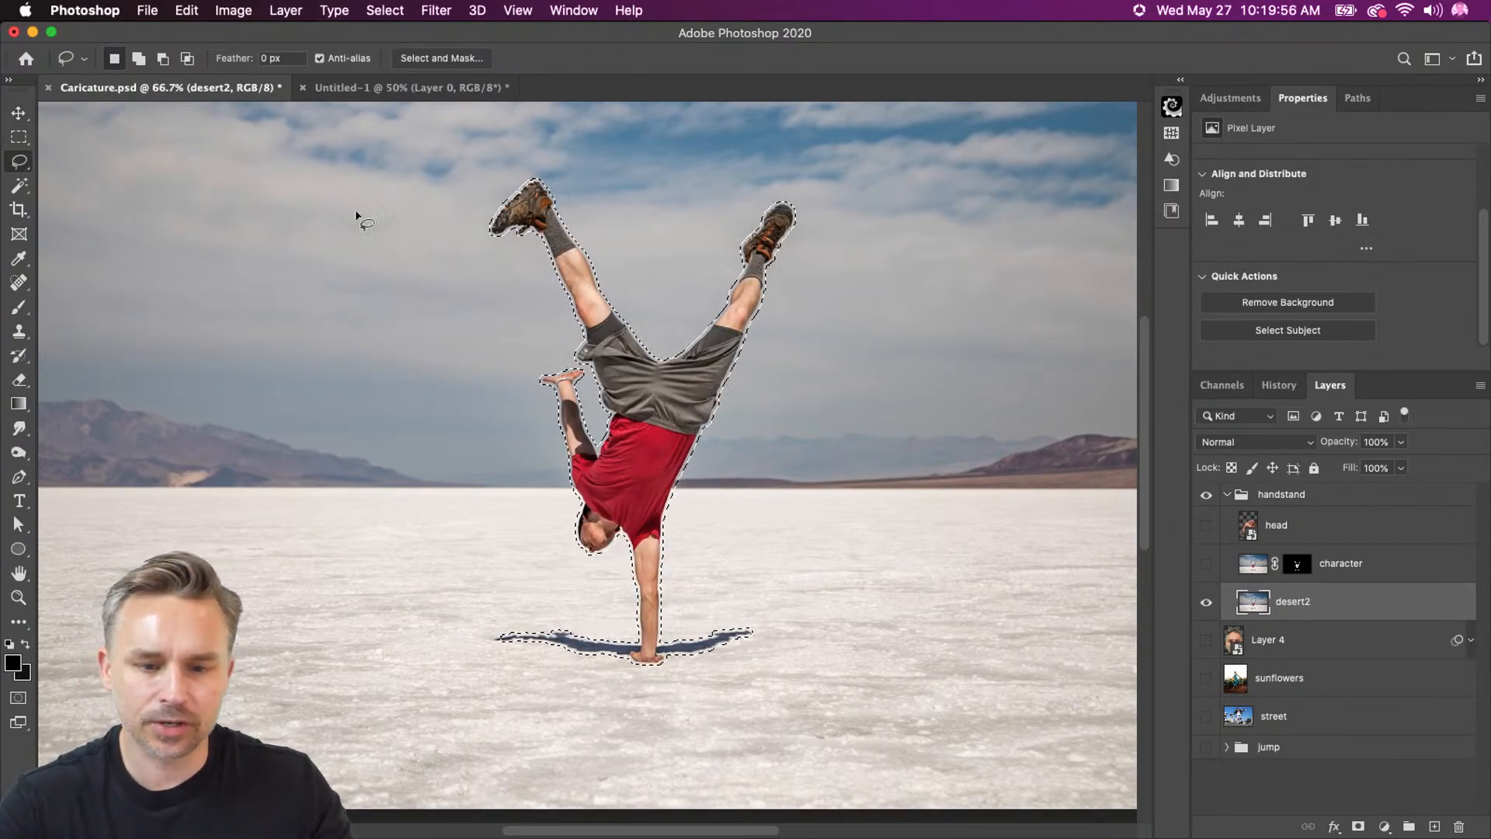
Fill the selected man on desert2 using Content-Aware with Color Adaptation at 100% opacity, and clear the selection.
left_click(186, 10)
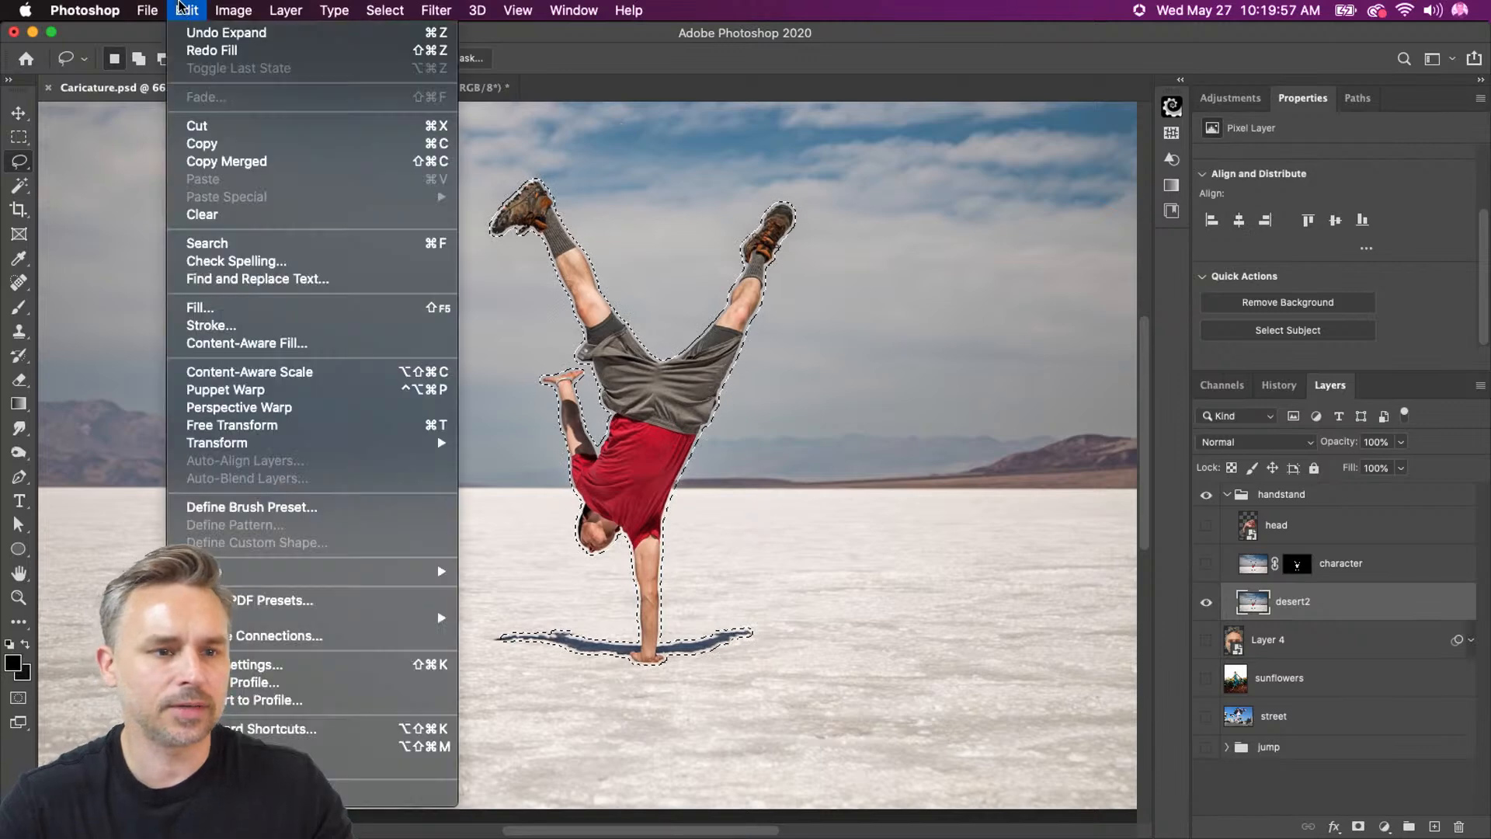
left_click(192, 306)
left_click(1066, 350)
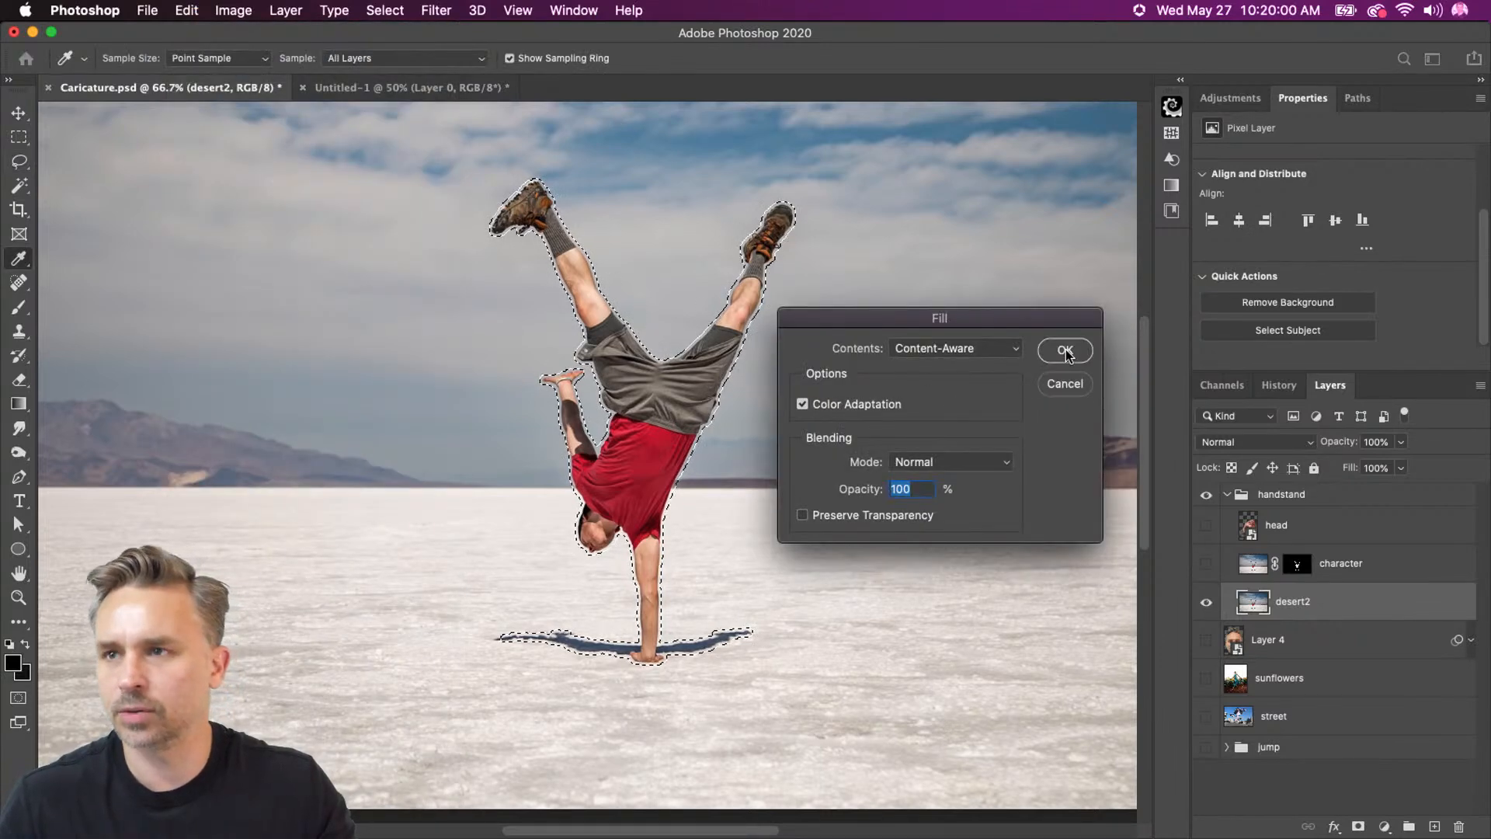
key("super+d")
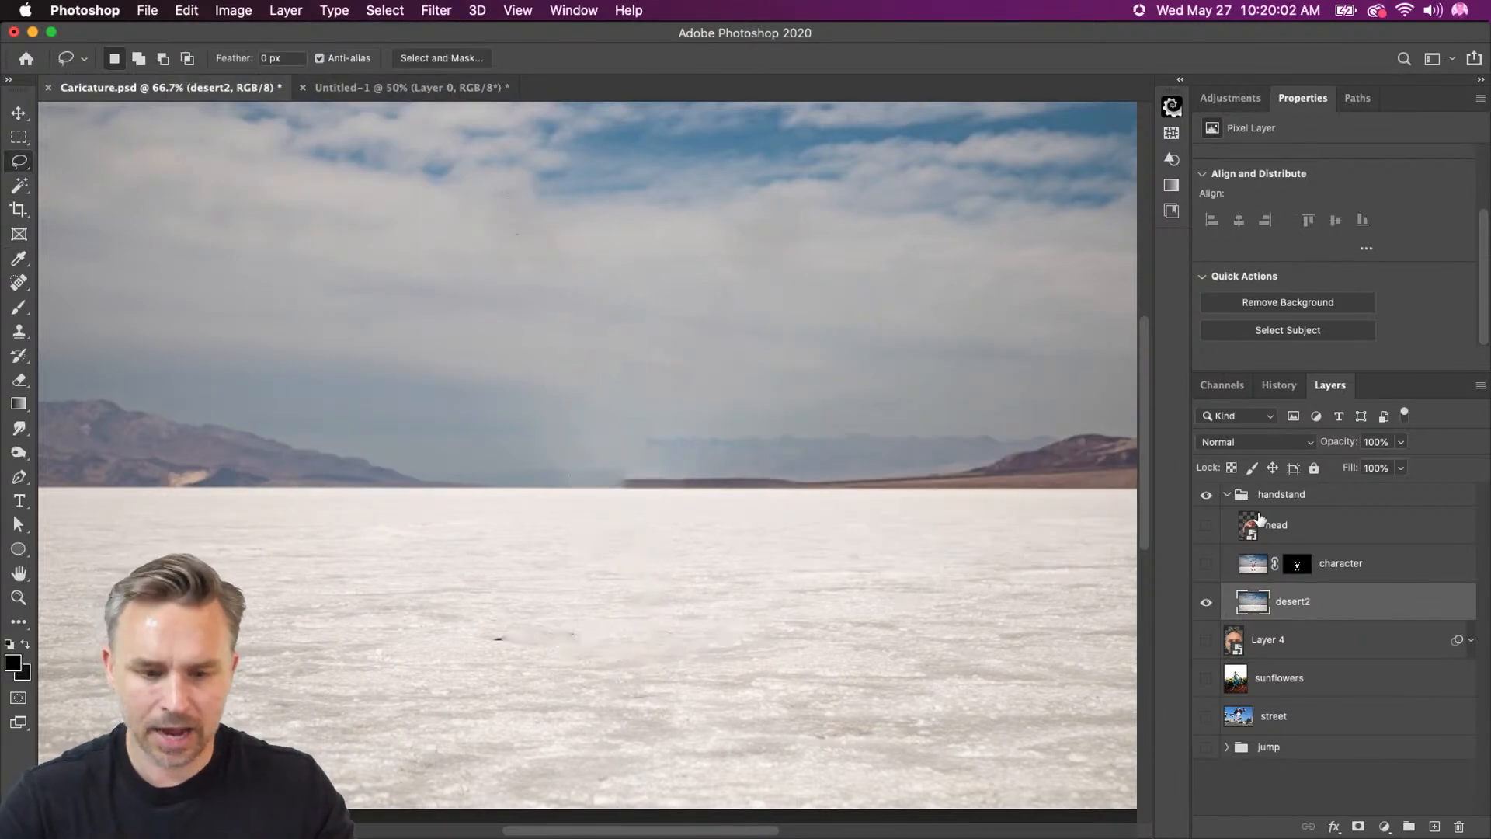
Show the character layer and apply its layer mask permanently.
left_click(1206, 564)
left_click(1355, 566)
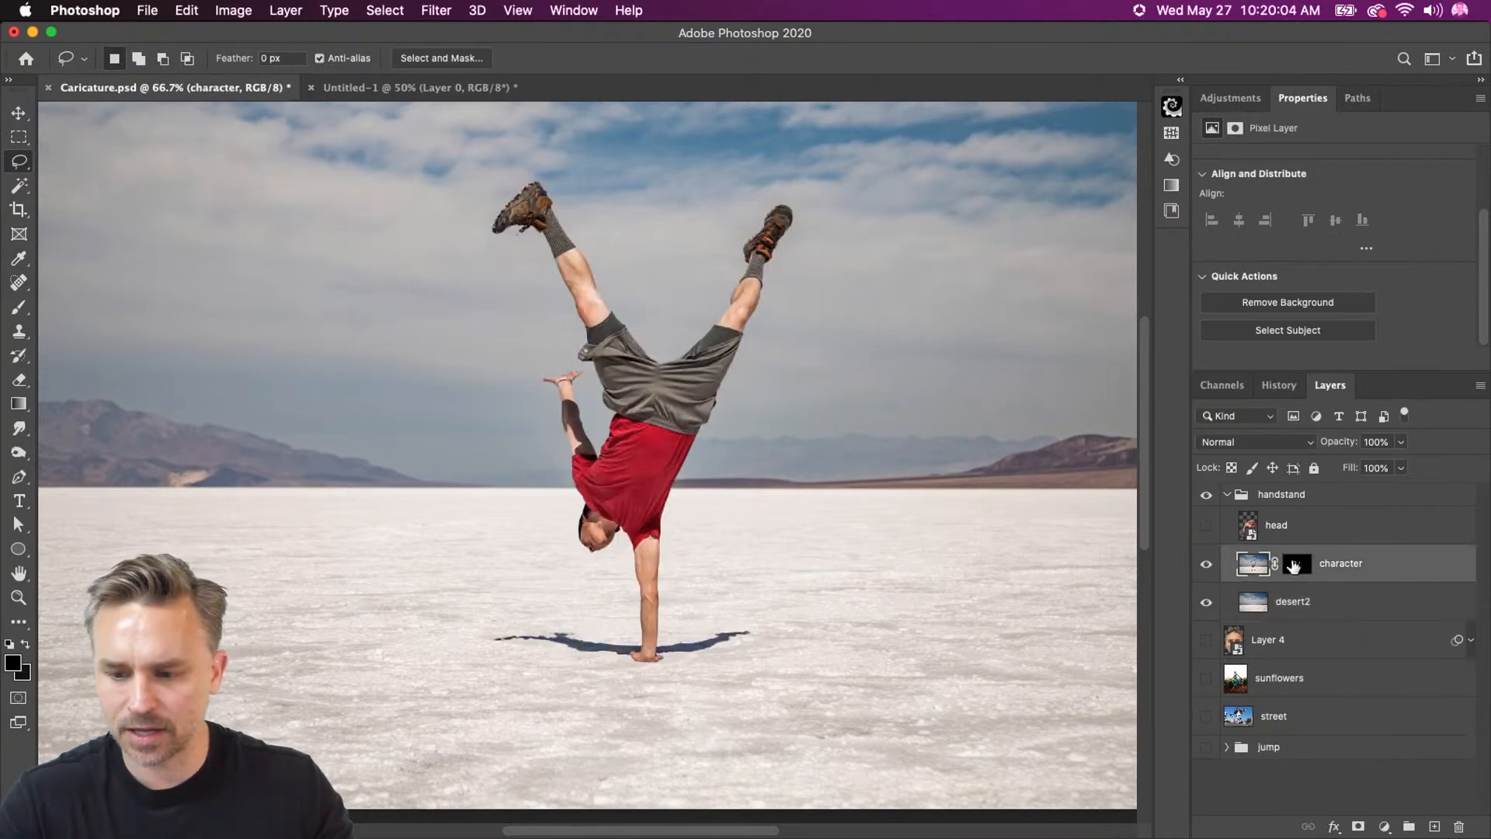
right_click(1307, 565)
left_click(1242, 611)
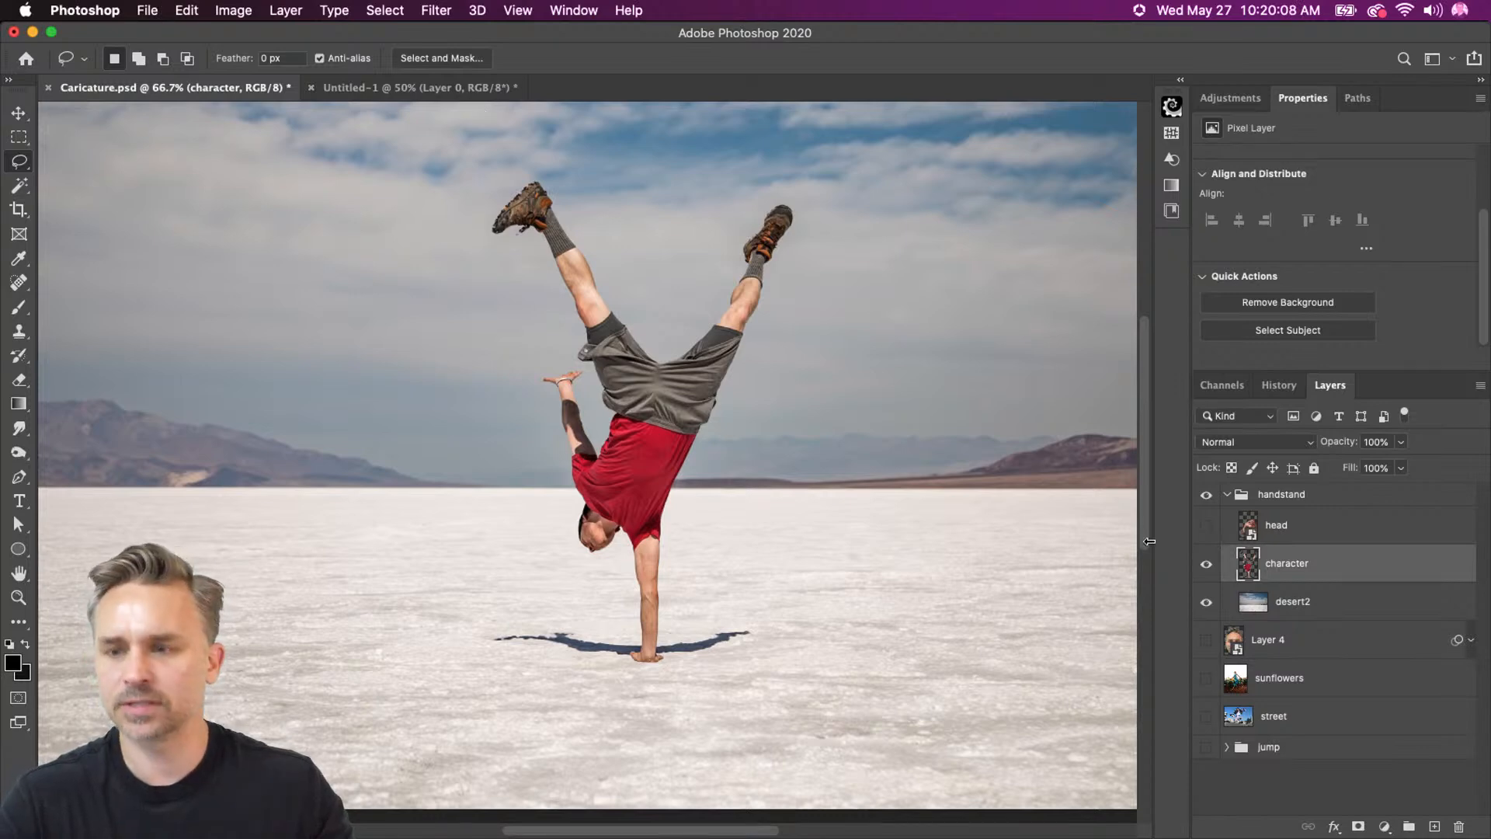
Start Puppet Warp on the character layer and pin the ankle, knee and hip of the leg above the free arm.
left_click(183, 10)
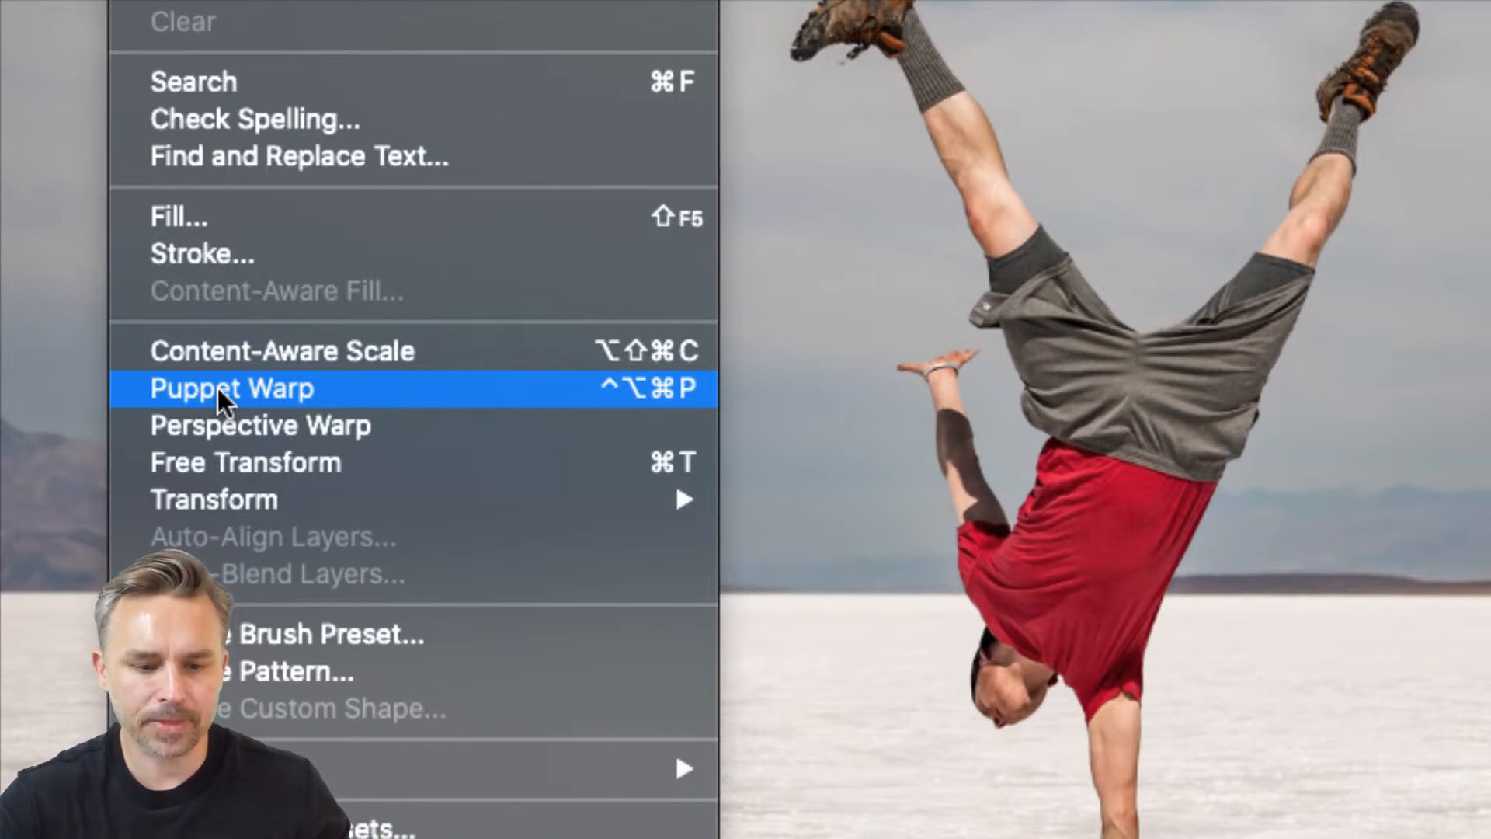
left_click(218, 388)
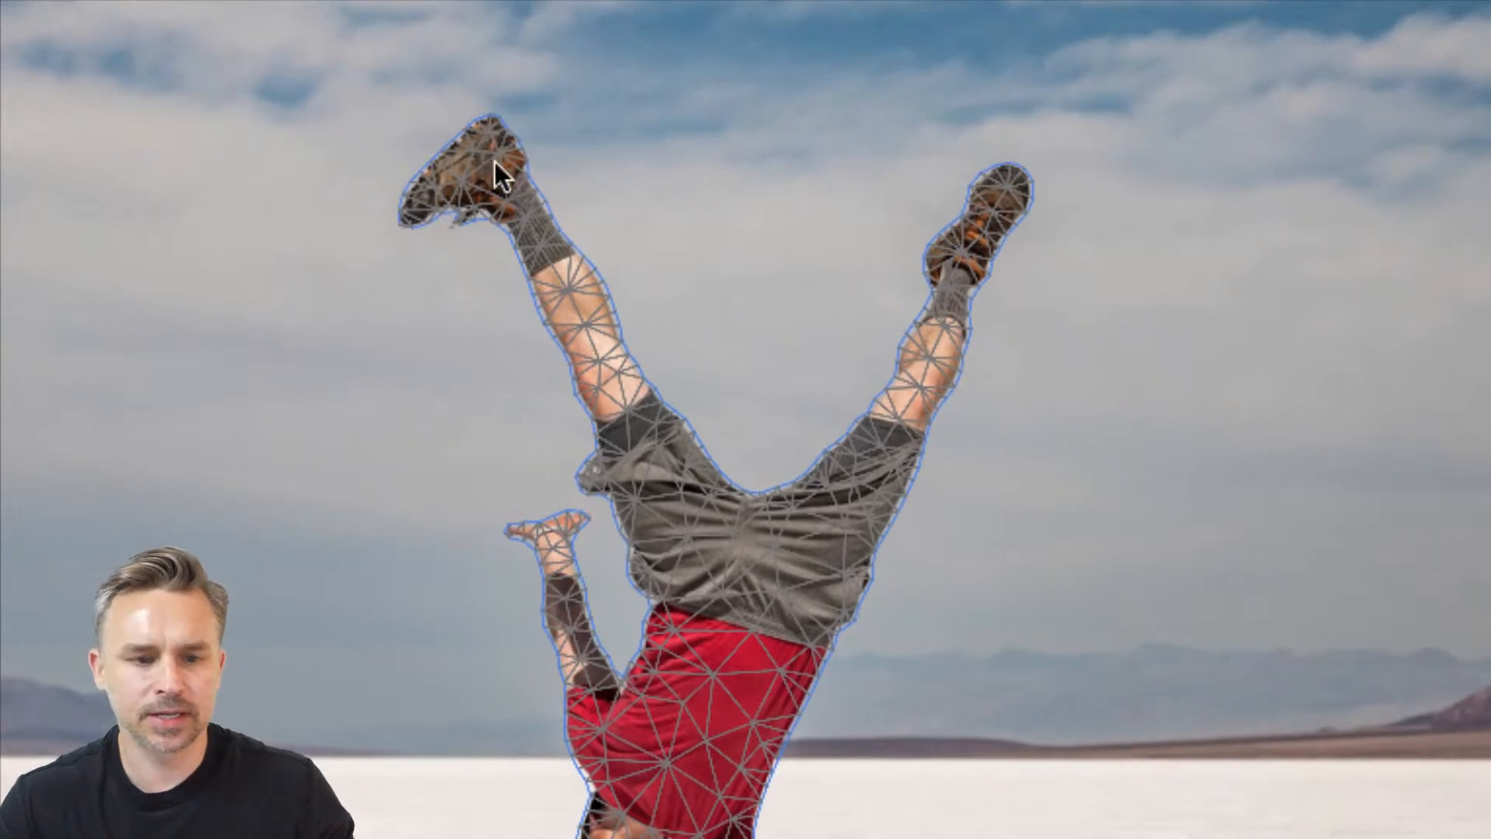
left_click(503, 196)
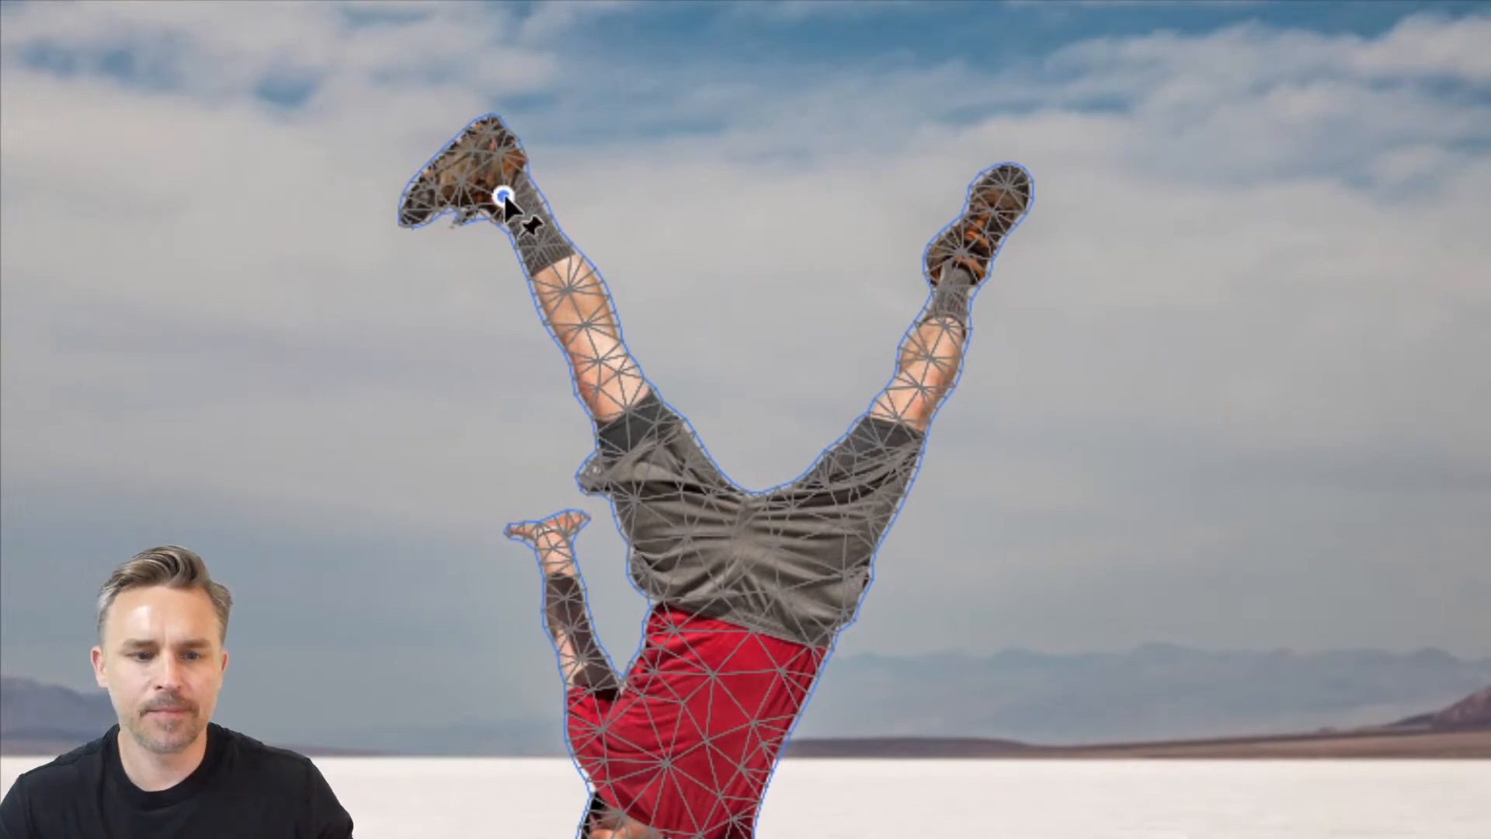
left_click(595, 365)
left_click(686, 539)
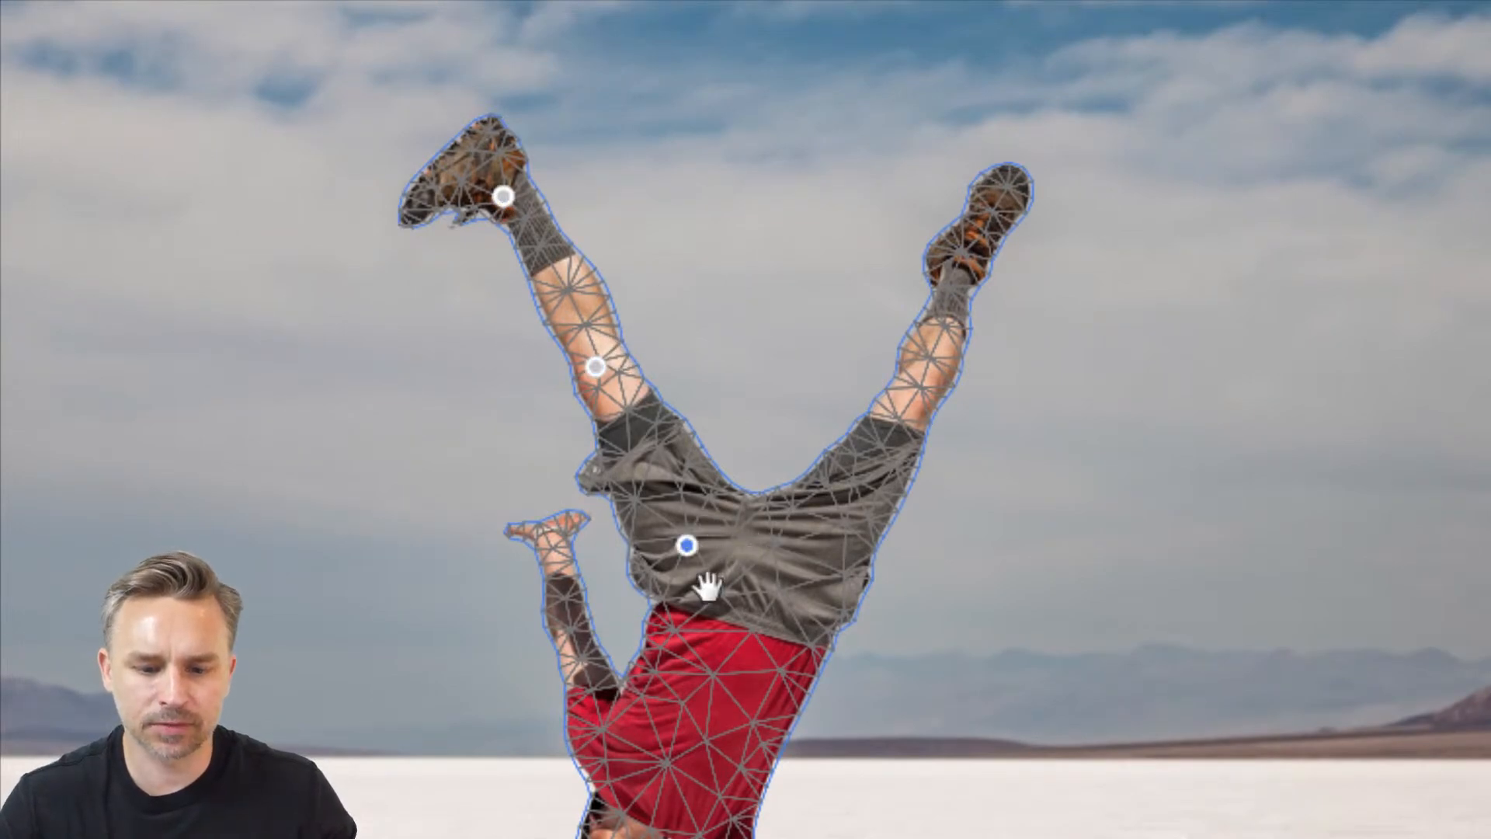
Add warp pins at the planted hand, both sides of the ground shadow, and the supporting arm's shoulder and elbow.
left_click(774, 748)
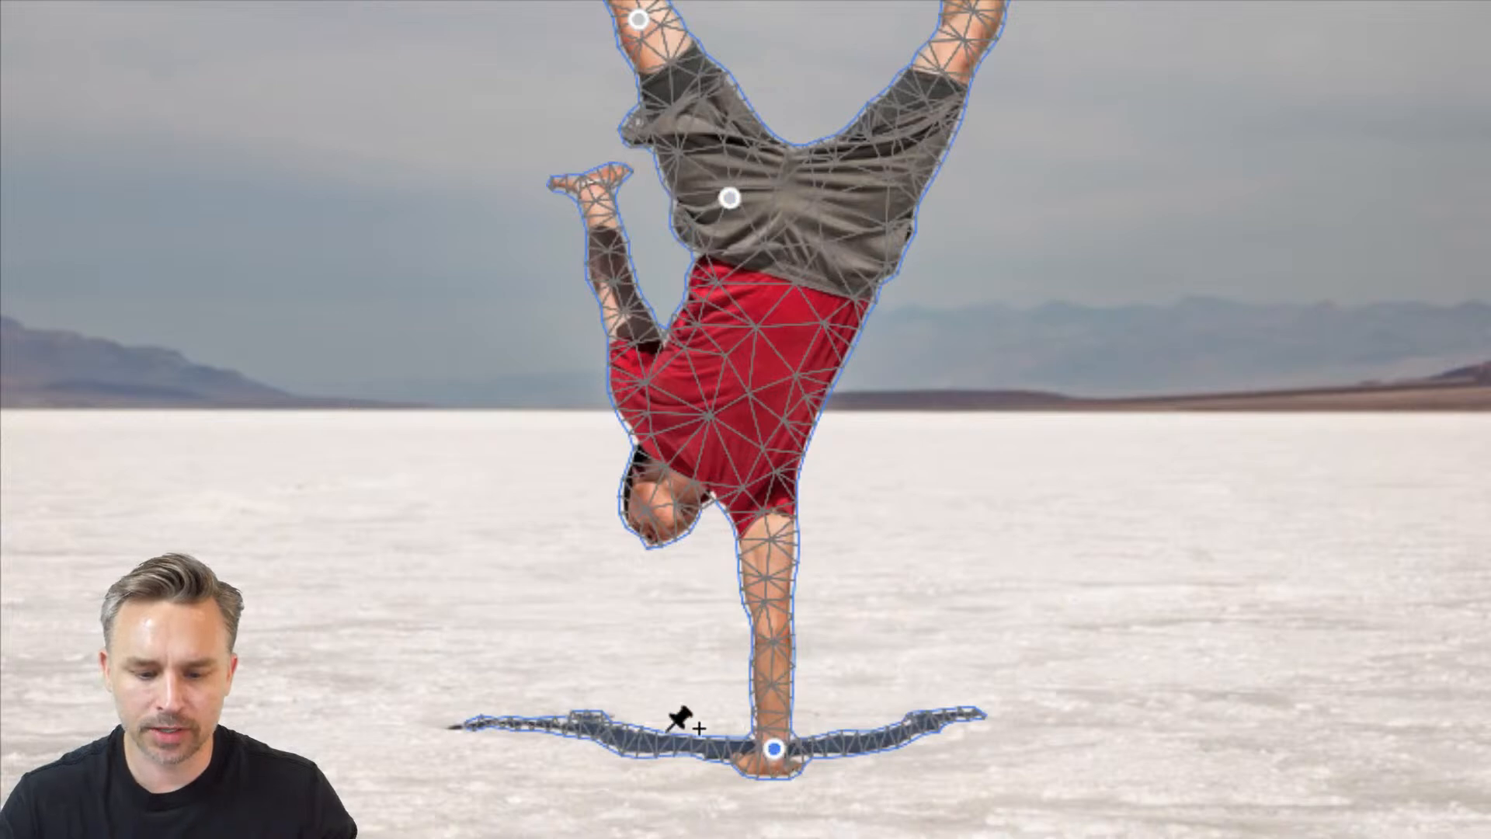
left_click(613, 733)
left_click(913, 727)
left_click(765, 493)
left_click(771, 622)
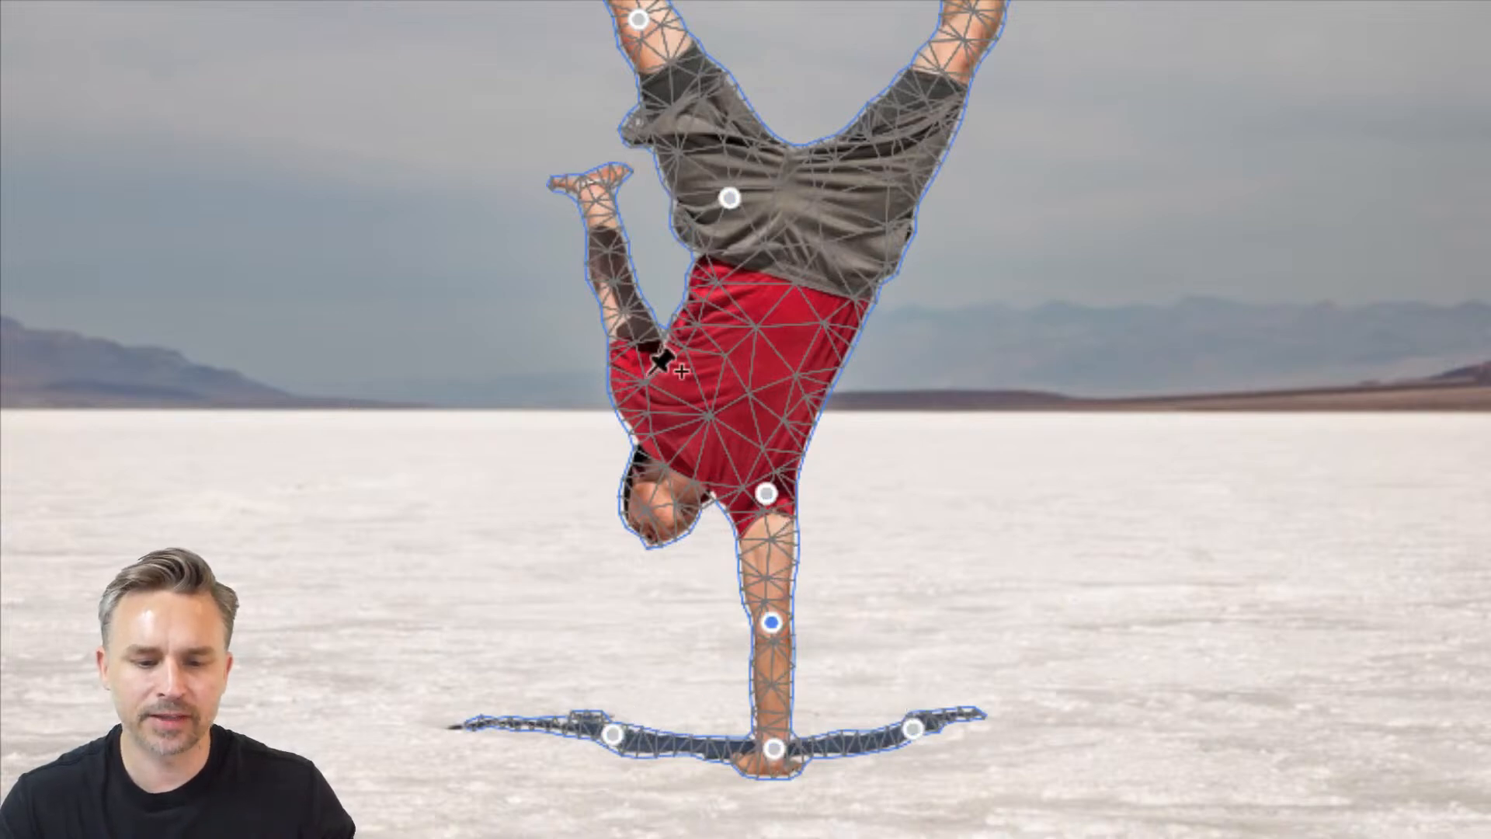
Add warp pins at the free arm's shoulder and hand, and at the other leg's hip, knee and ankle.
left_click(651, 390)
left_click(596, 201)
left_click_drag(783, 198, 676, 466)
left_click(766, 489)
left_click(860, 325)
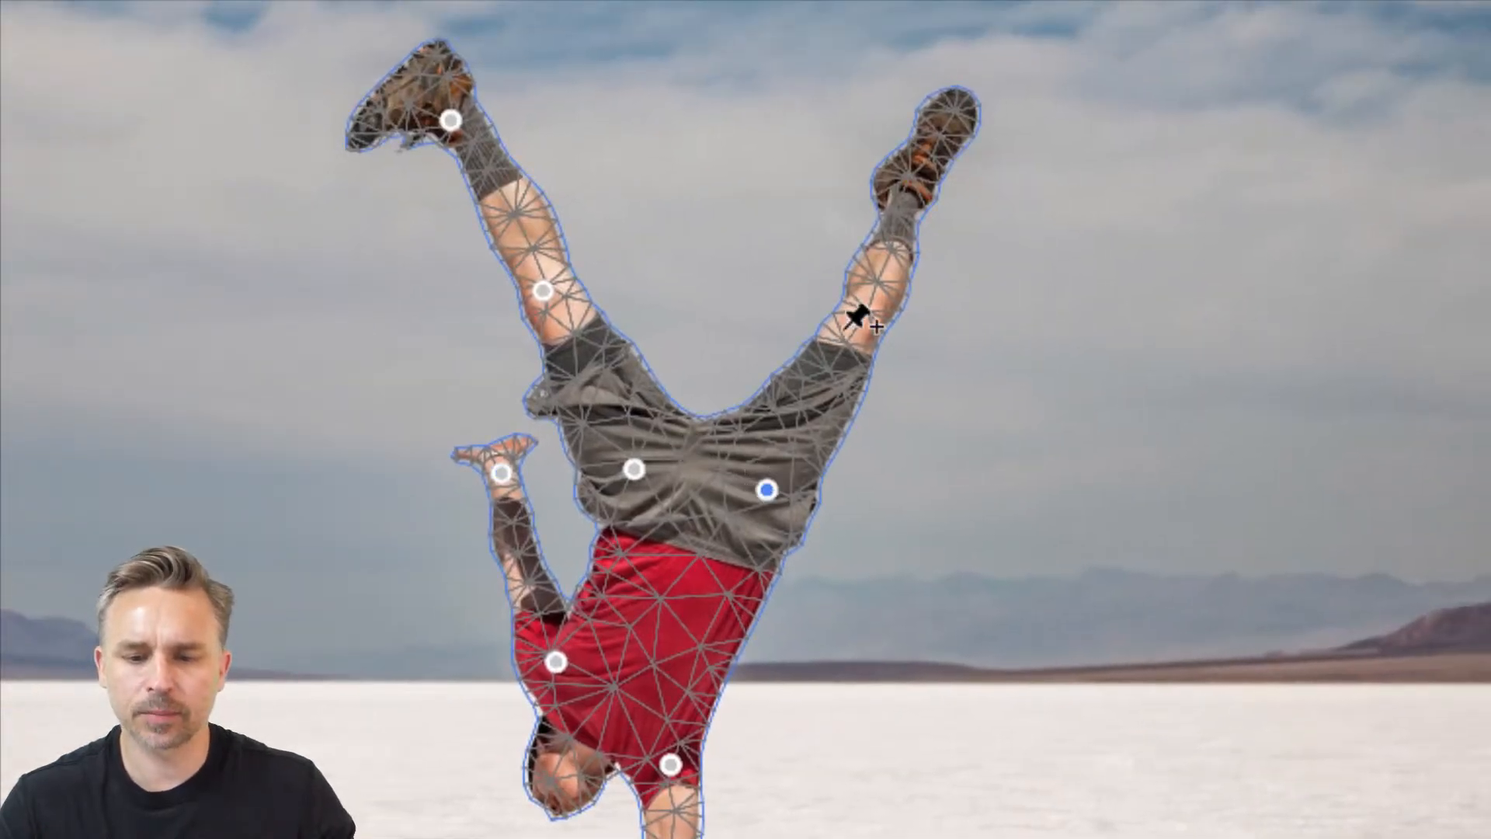
left_click(914, 170)
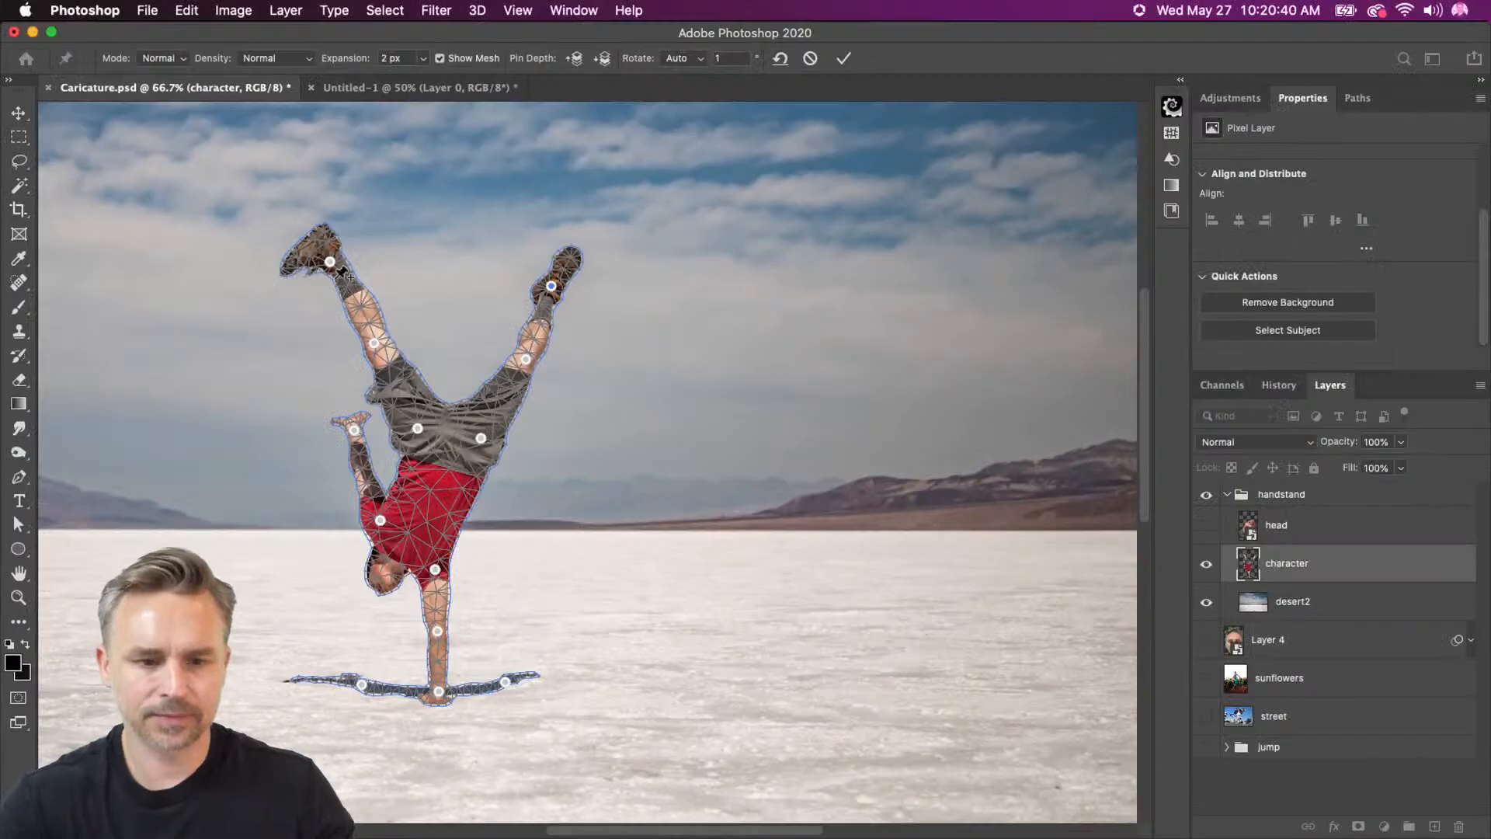
Stretch the leg above the free arm upward by moving its ankle and knee pins.
key("super+1")
left_click_drag(357, 266, 655, 294)
key("super+minus")
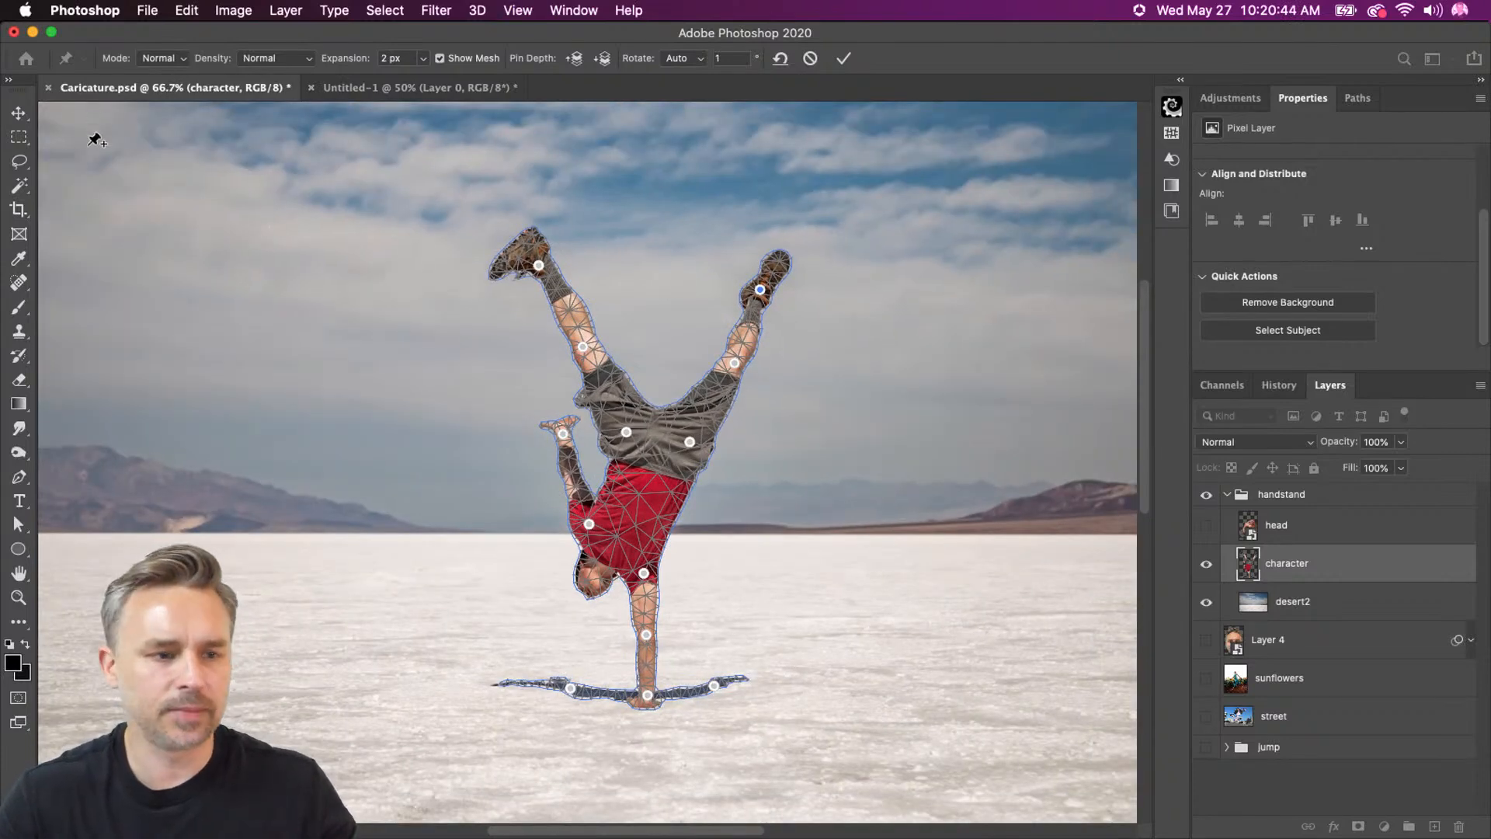
left_click_drag(538, 266, 524, 235)
mouse_move(582, 347)
left_mouse_down()
mouse_move(552, 322)
mouse_move(577, 331)
left_mouse_up()
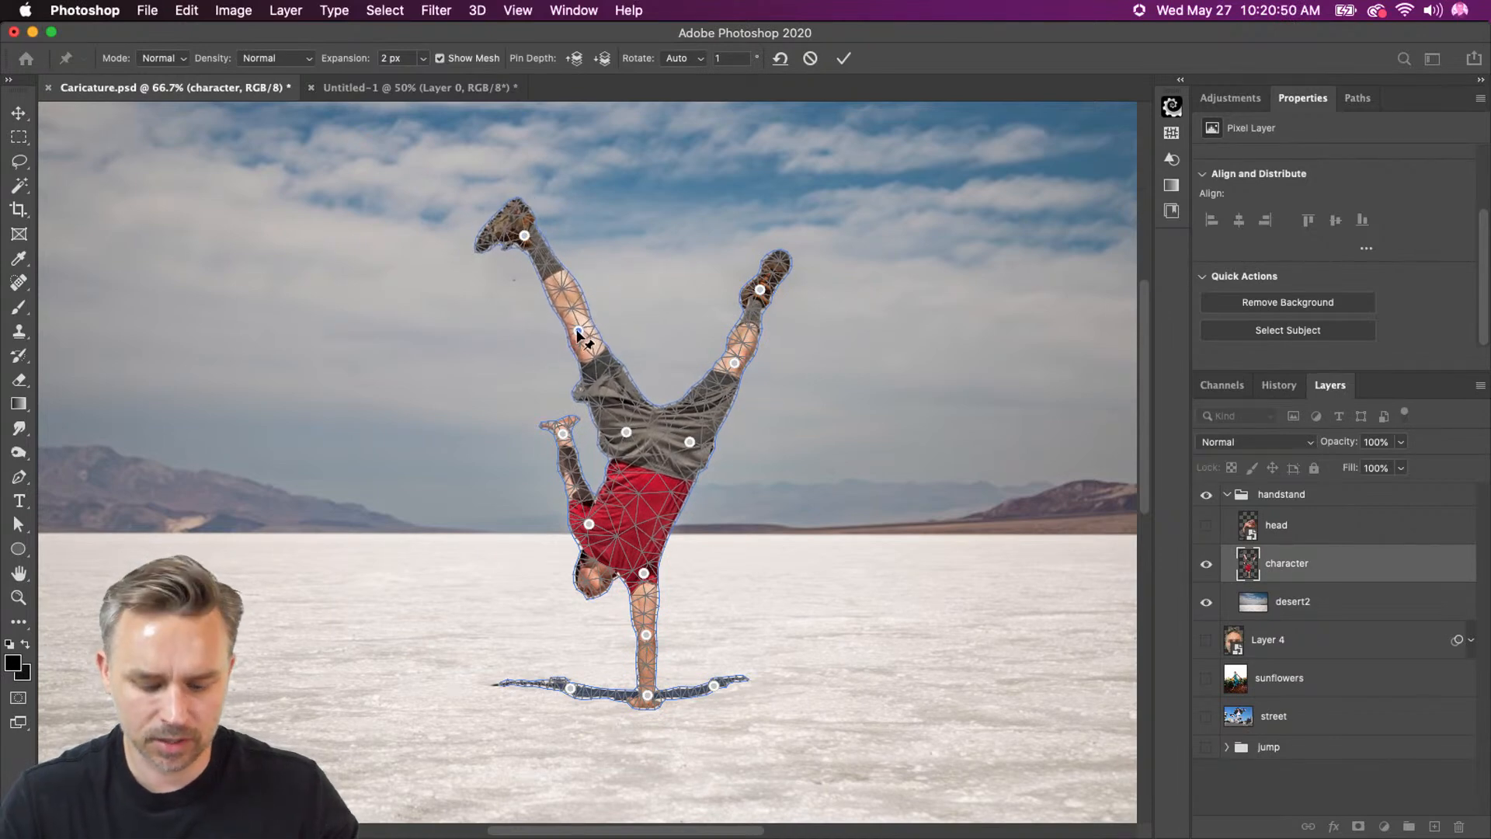
Hide the warp mesh, stretch the other leg up and outward with its pins, and pull the free hand outward.
key("h")
left_click_drag(762, 289, 781, 248)
left_click_drag(734, 362, 750, 357)
left_click_drag(569, 435, 526, 421)
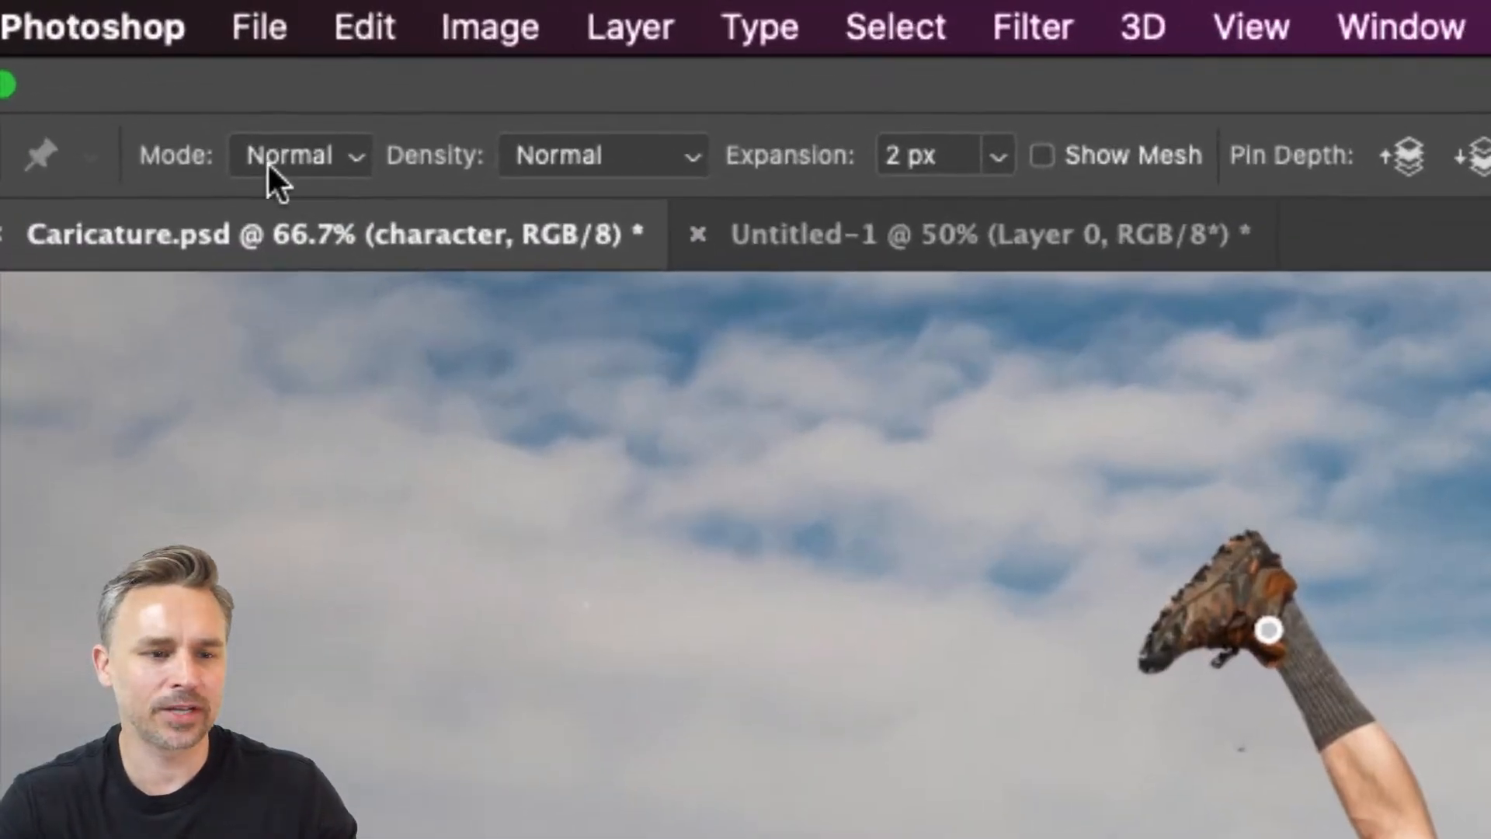
Set the Puppet Warp mode to Distort, stretch the foot above the free arm further, pull that hand slightly inward, and commit the warp.
left_click(264, 157)
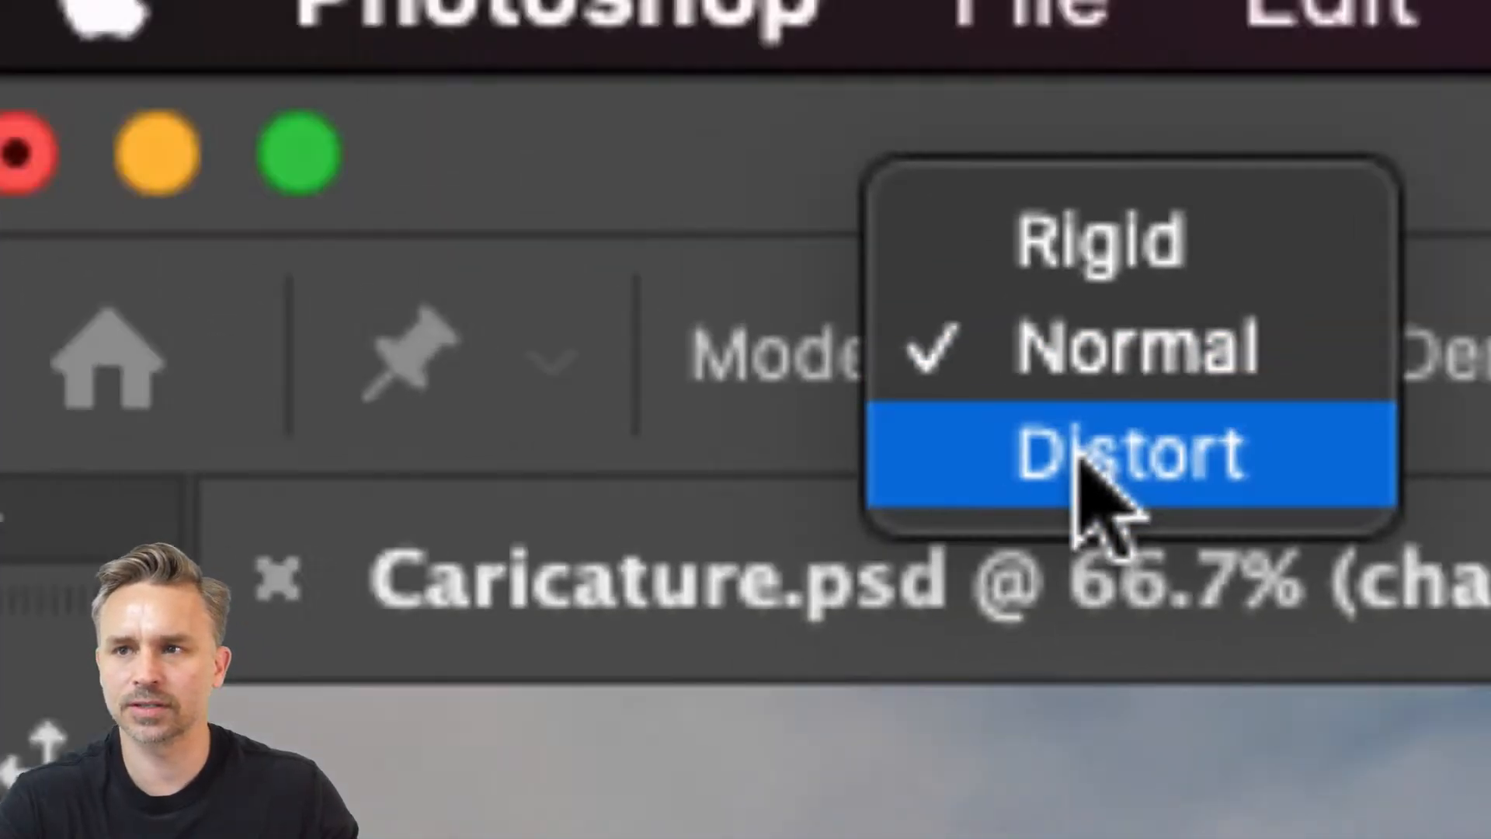
left_click(1088, 462)
mouse_move(525, 235)
left_mouse_down()
mouse_move(428, 216)
mouse_move(534, 237)
mouse_move(513, 209)
left_mouse_up()
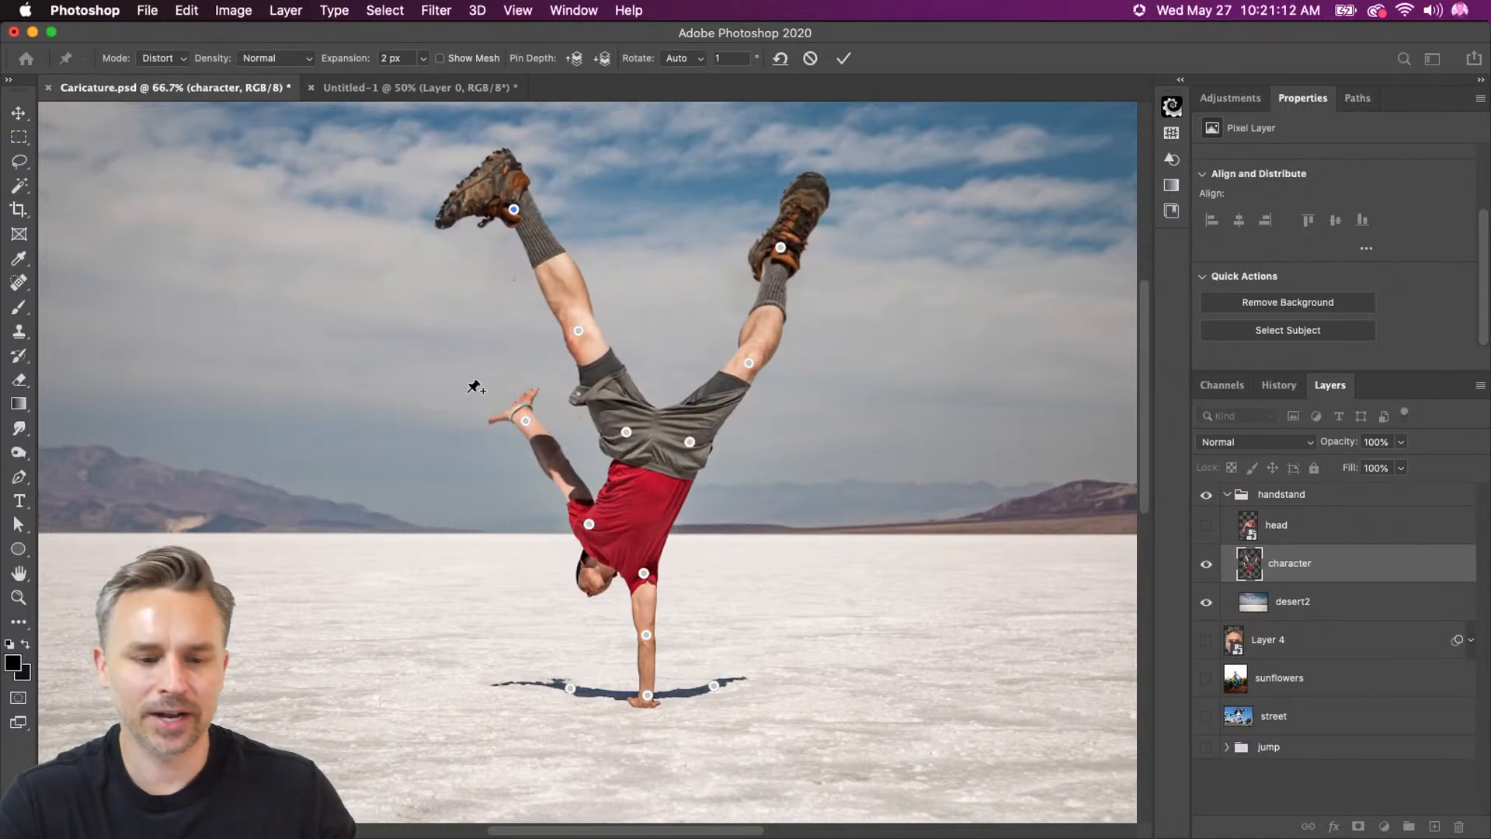
left_click(559, 469)
mouse_move(525, 422)
left_mouse_down()
mouse_move(488, 391)
mouse_move(533, 437)
left_mouse_up()
key("Return")
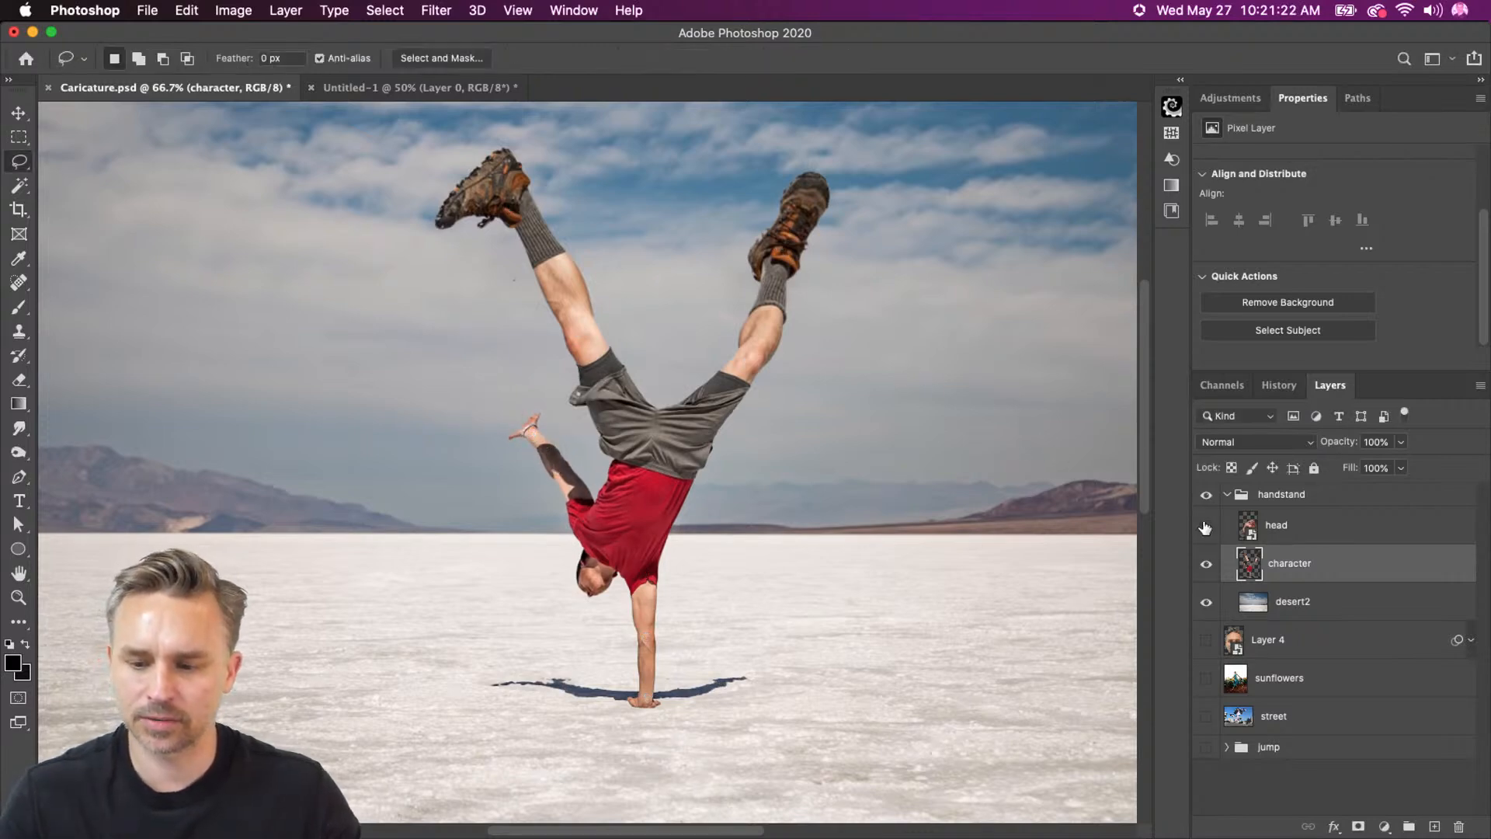
Show the head layer, and make Layer 4 visible at the top of the handstand group.
left_click(1207, 528)
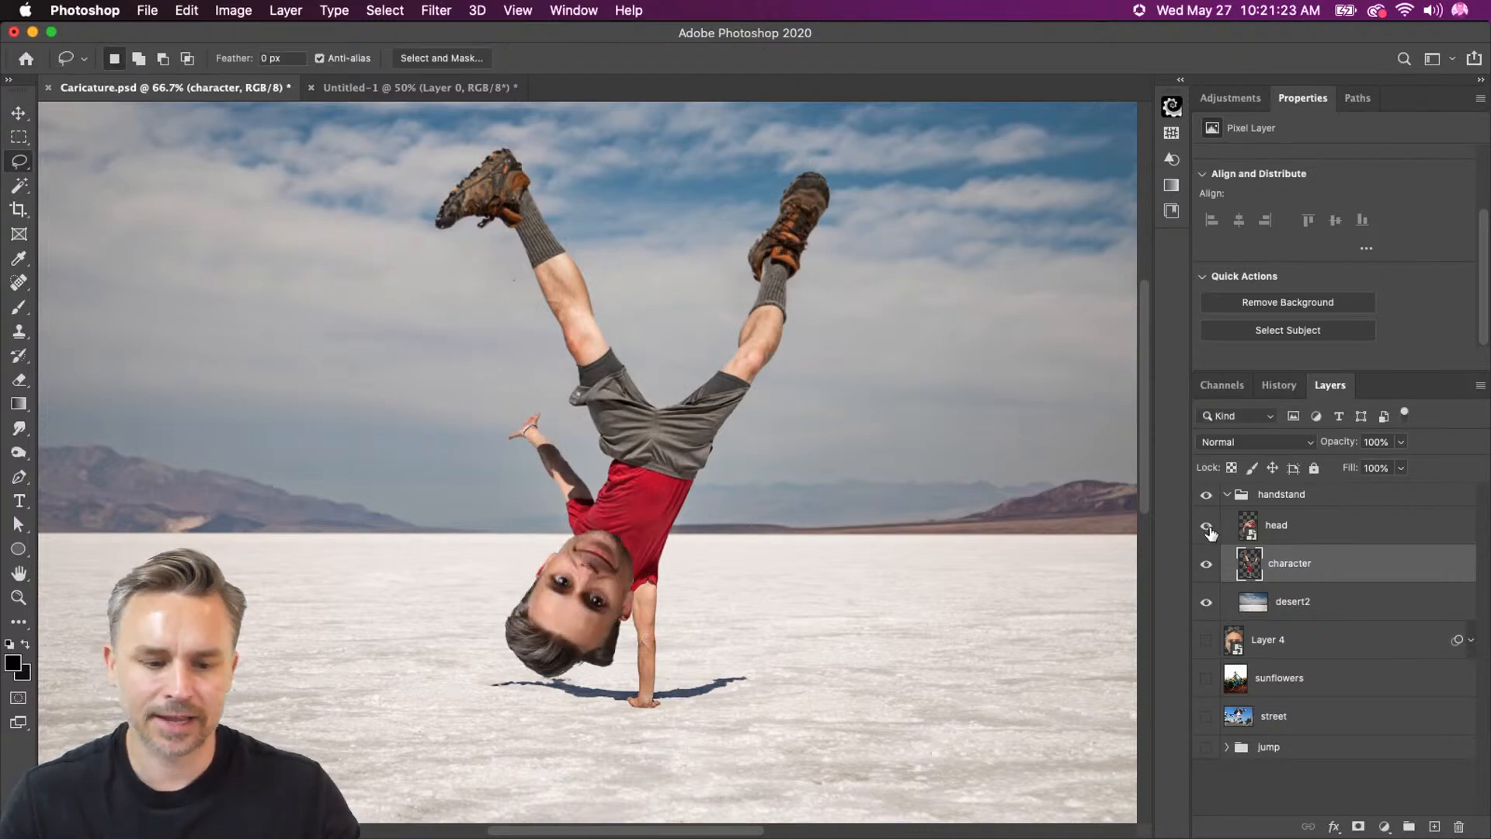
left_click(1305, 520)
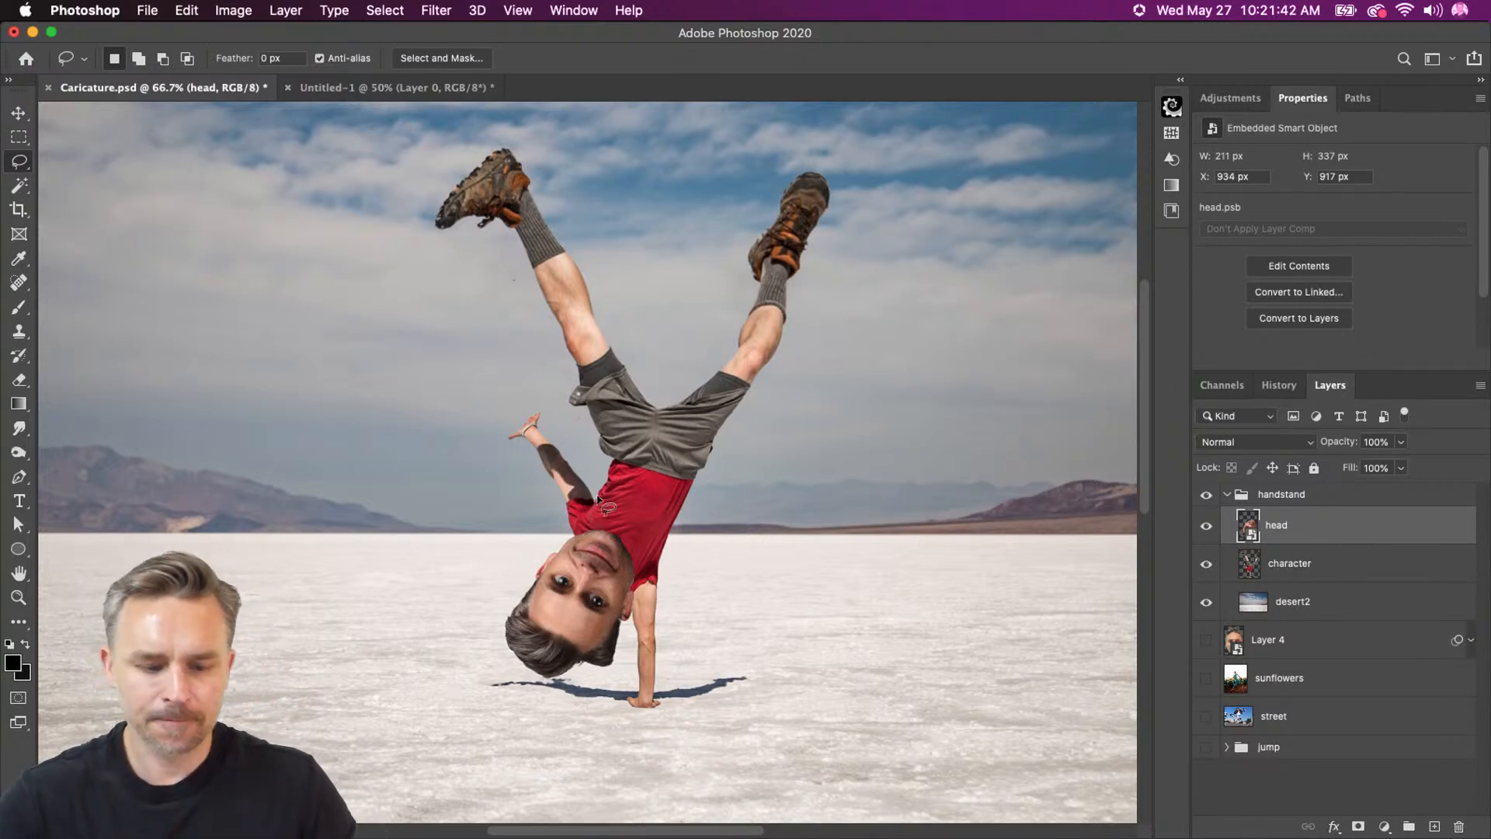
key("super+equal")
key("super+equal")
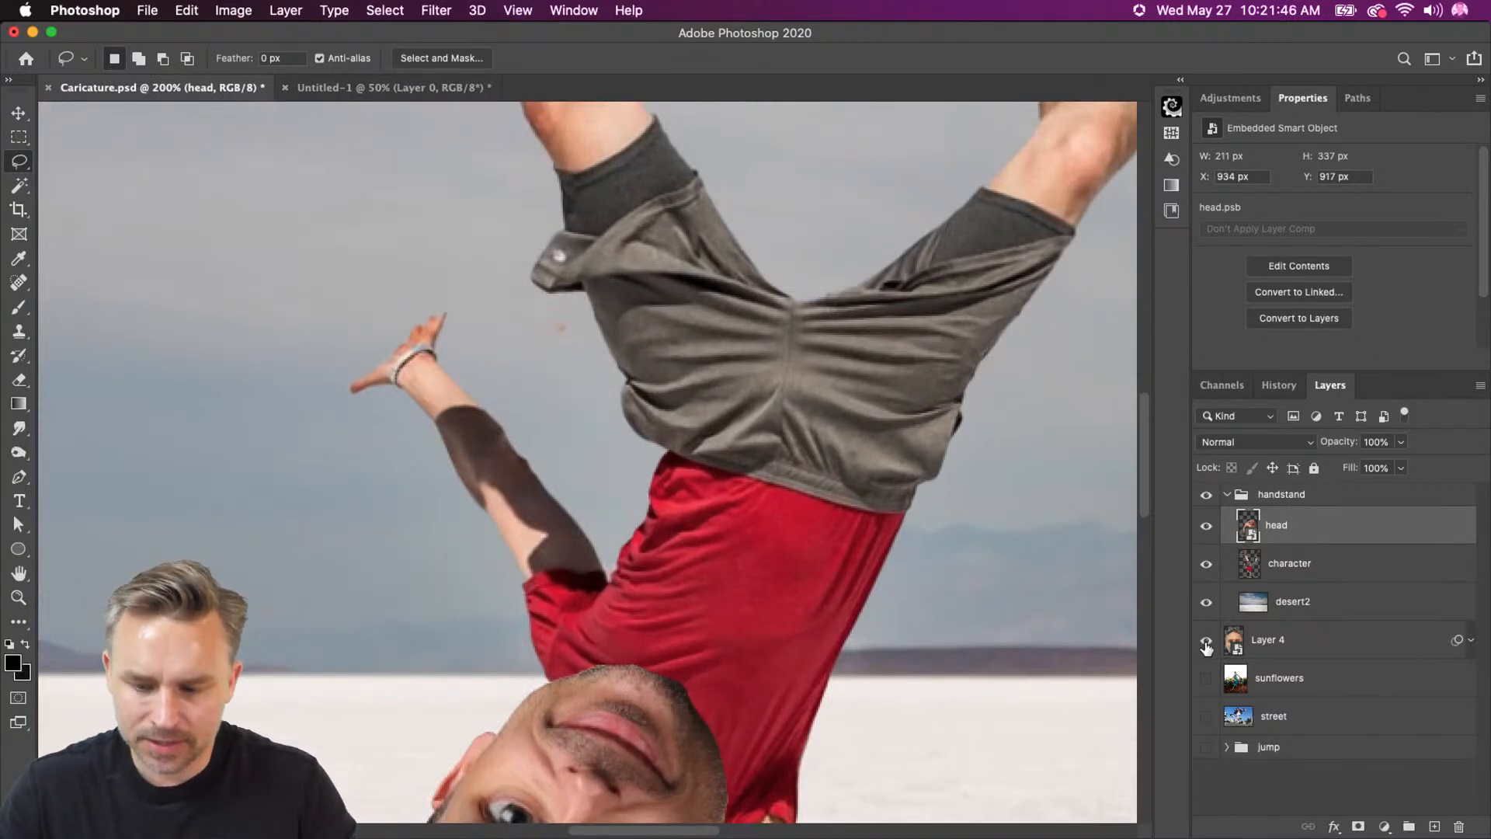
key("super+minus")
key("super+minus")
left_click_drag(1234, 640, 1264, 491)
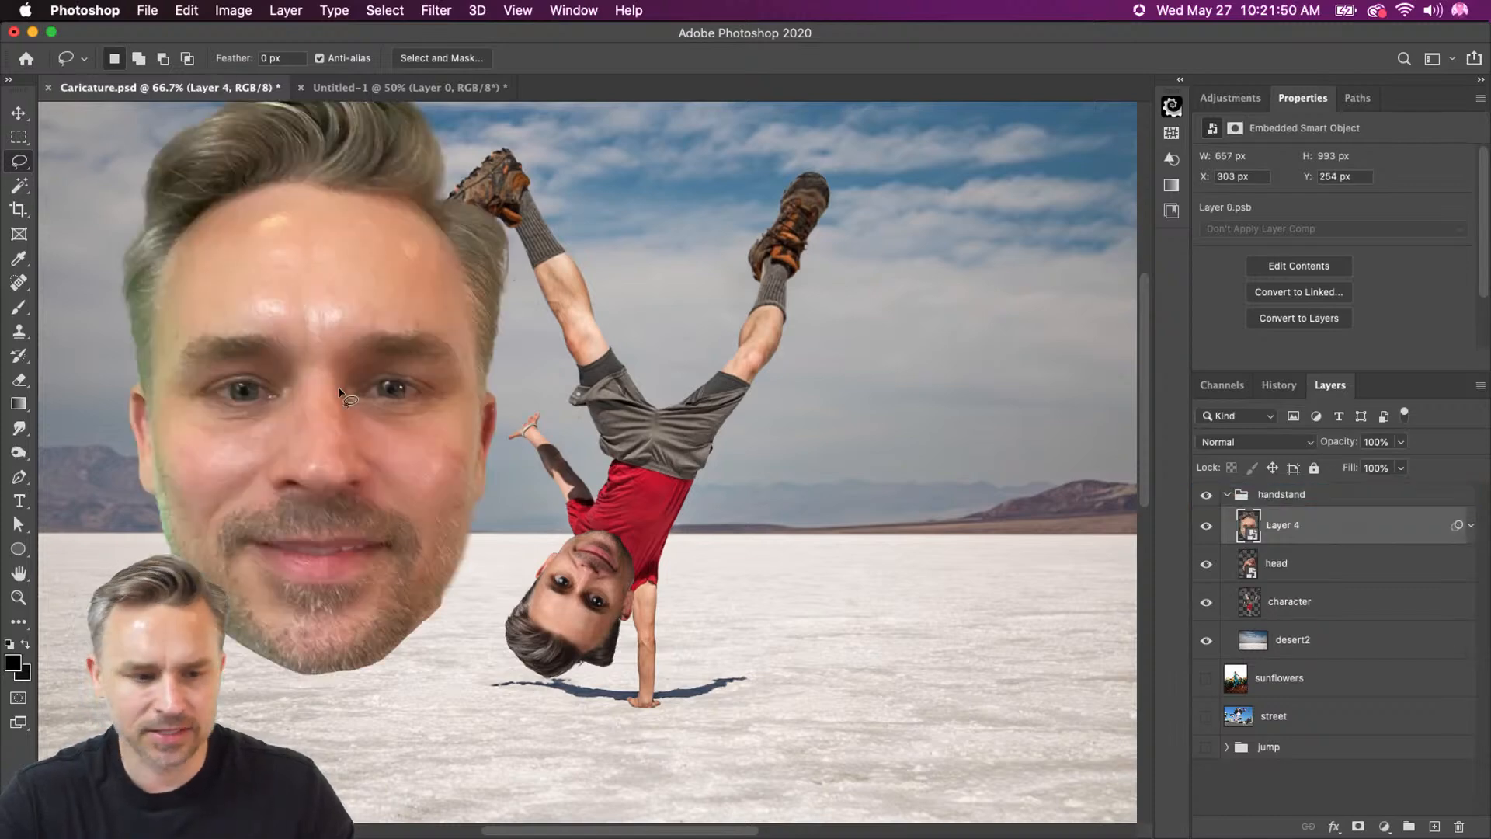
Move the Layer 4 head over the handstand character and scale it to 40%.
left_click(18, 113)
left_click_drag(313, 472, 466, 491)
key("super+t")
key("Return")
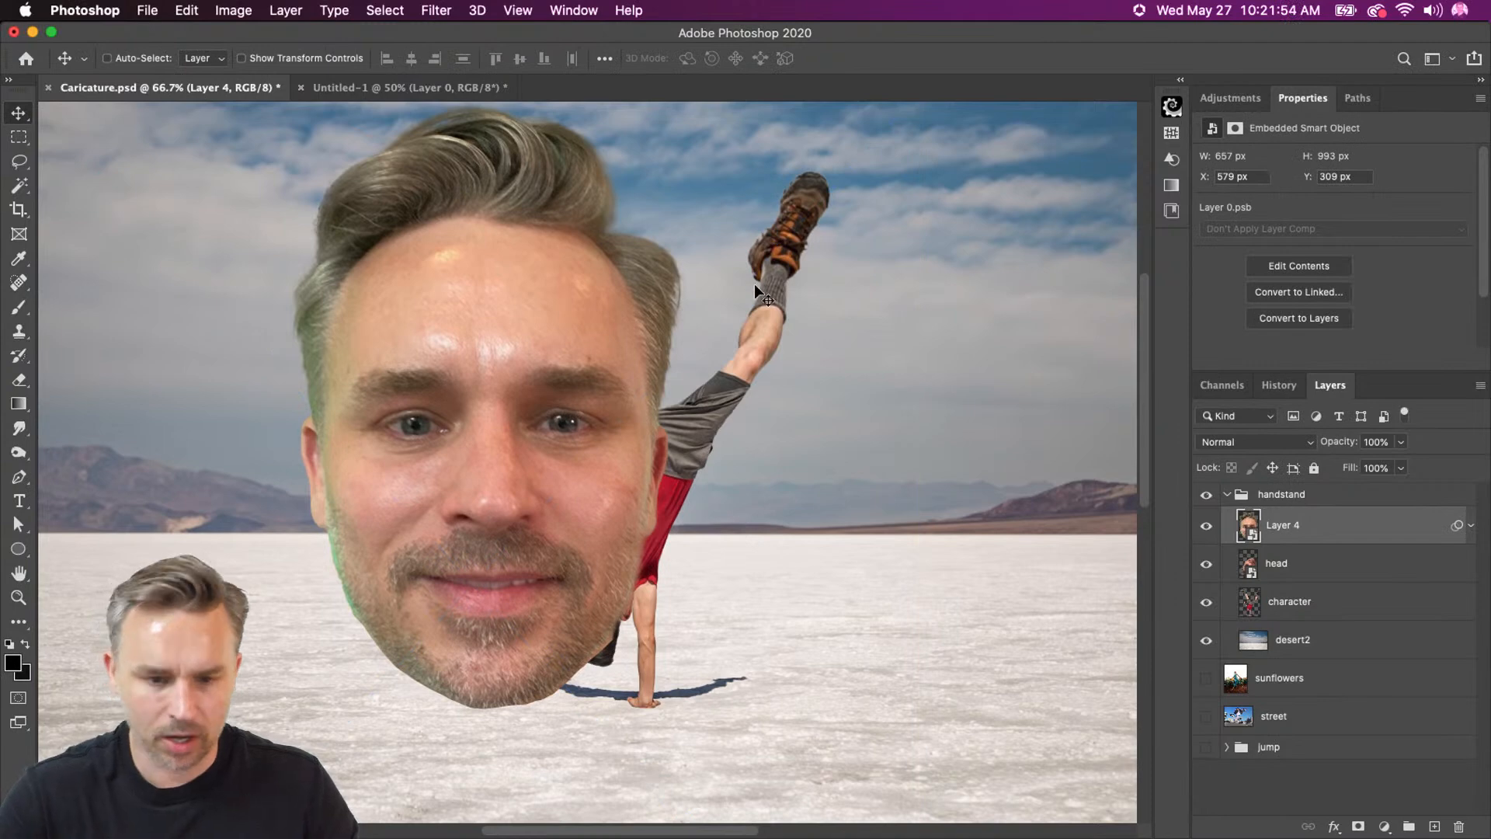
key("super+t")
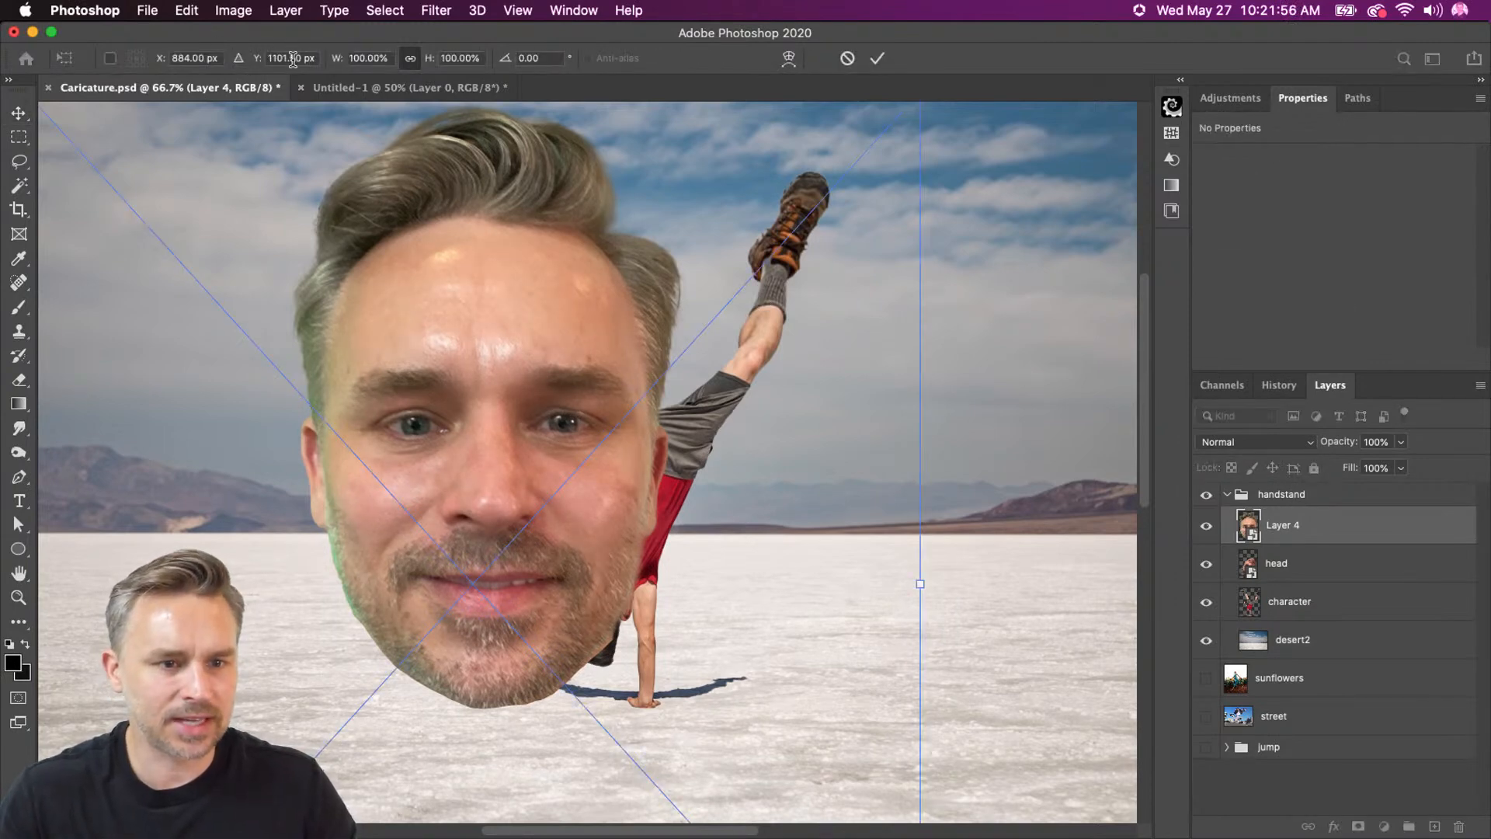
left_click(363, 58)
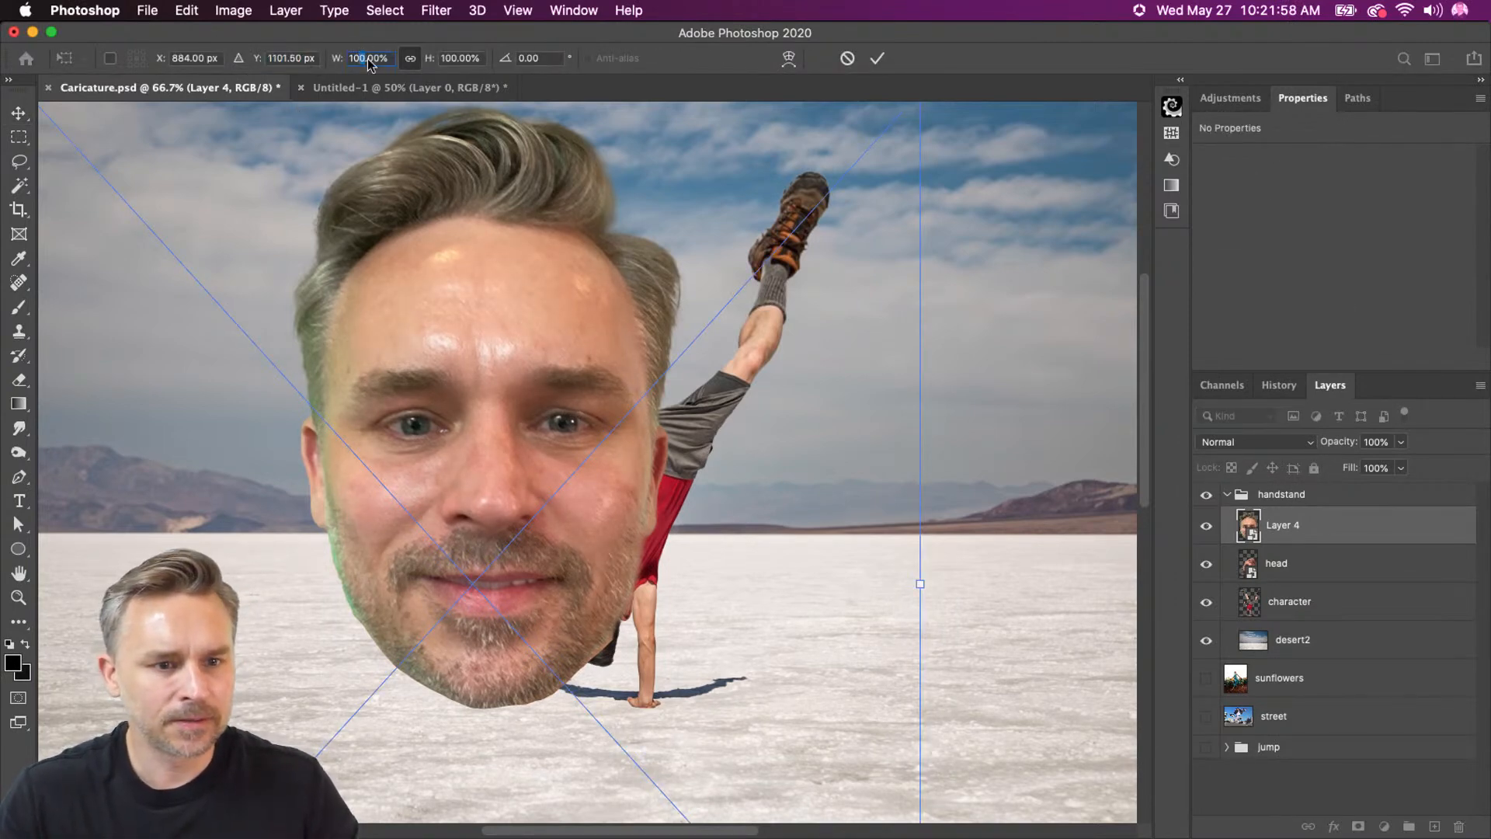
key("super+a")
type("40")
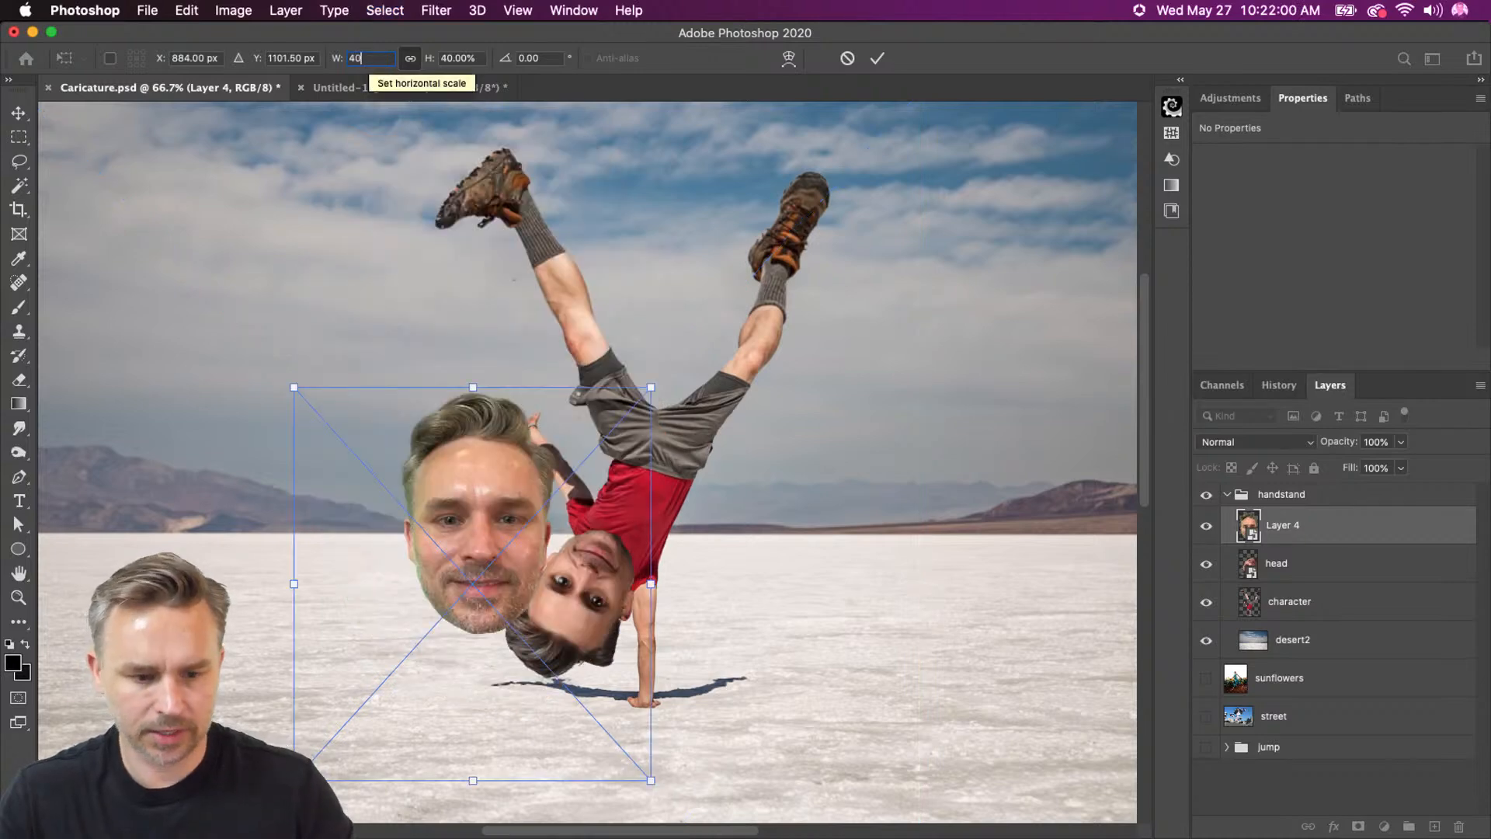
Rotate the Layer 4 head to about -152°, shrink it to cover the character's existing head, commit the transform, and adjust its position.
left_click_drag(316, 371, 411, 821)
left_click_drag(207, 545, 412, 598)
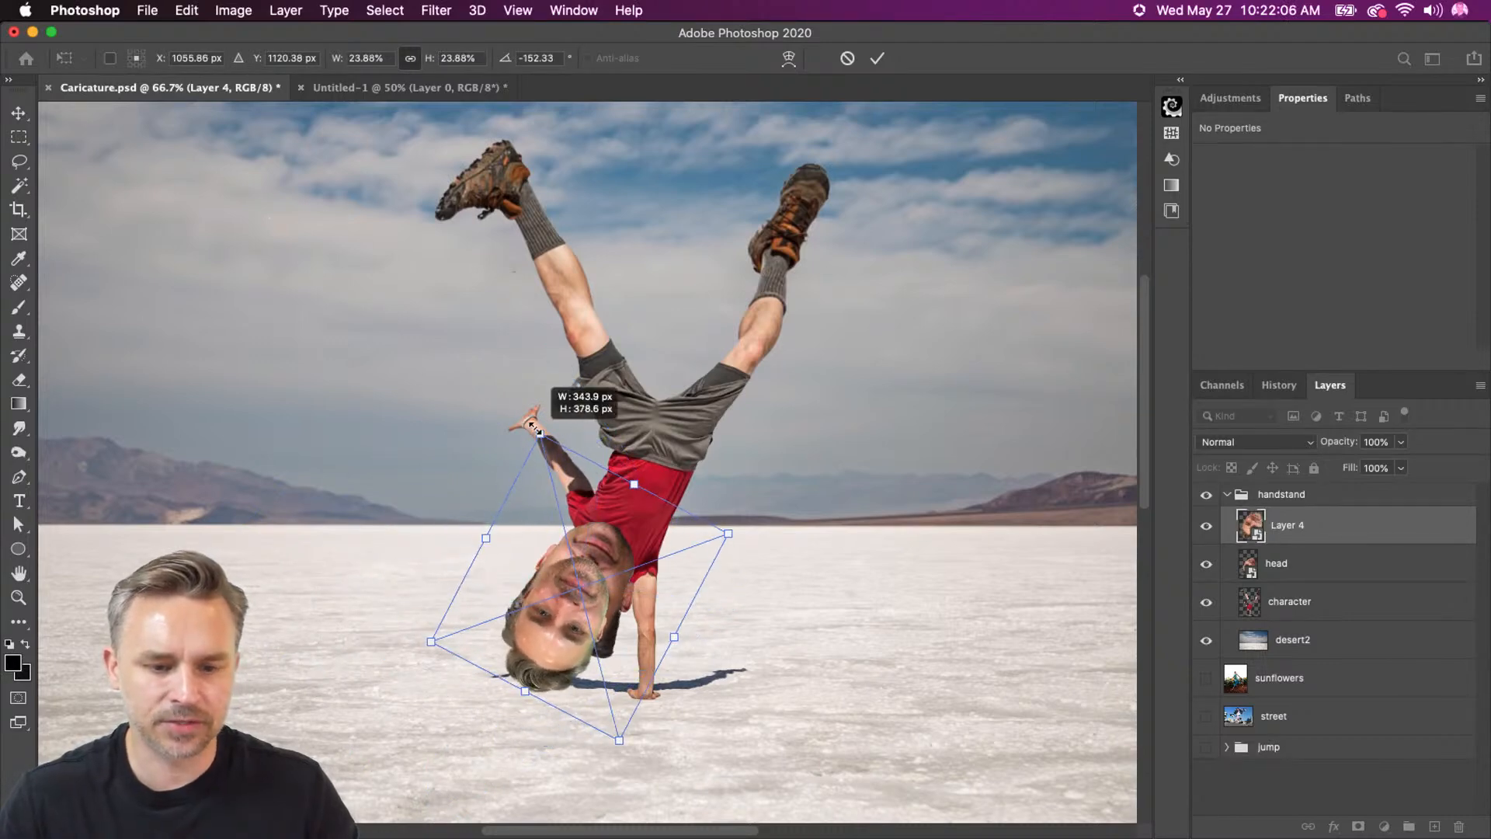
left_click_drag(536, 432, 519, 395)
key("Return")
left_click_drag(533, 623, 560, 608)
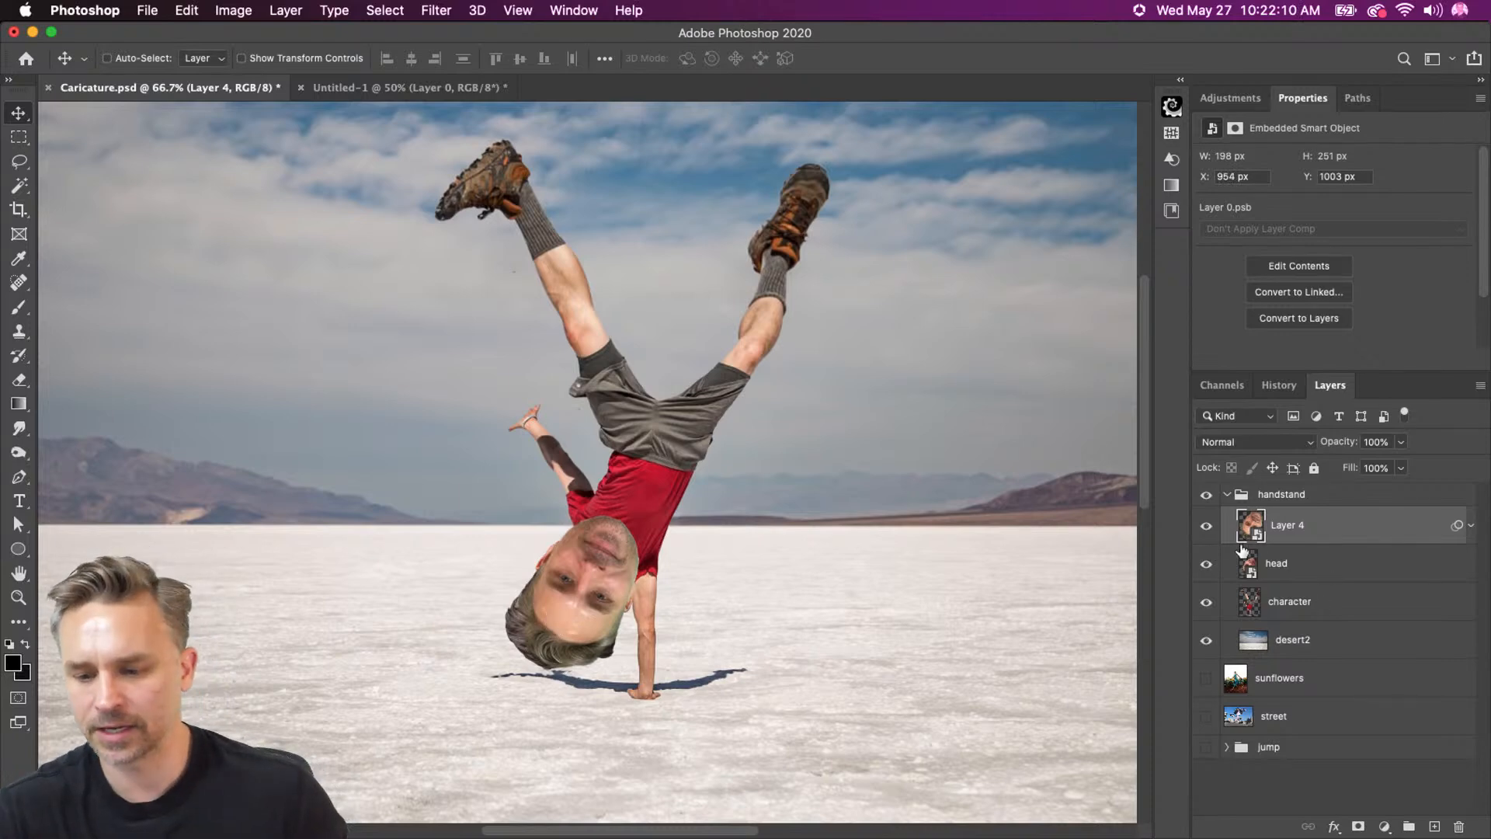
Hide Layer 4 and add a Curves adjustment layer directly above the head layer.
left_click(1206, 525)
left_click(1277, 565)
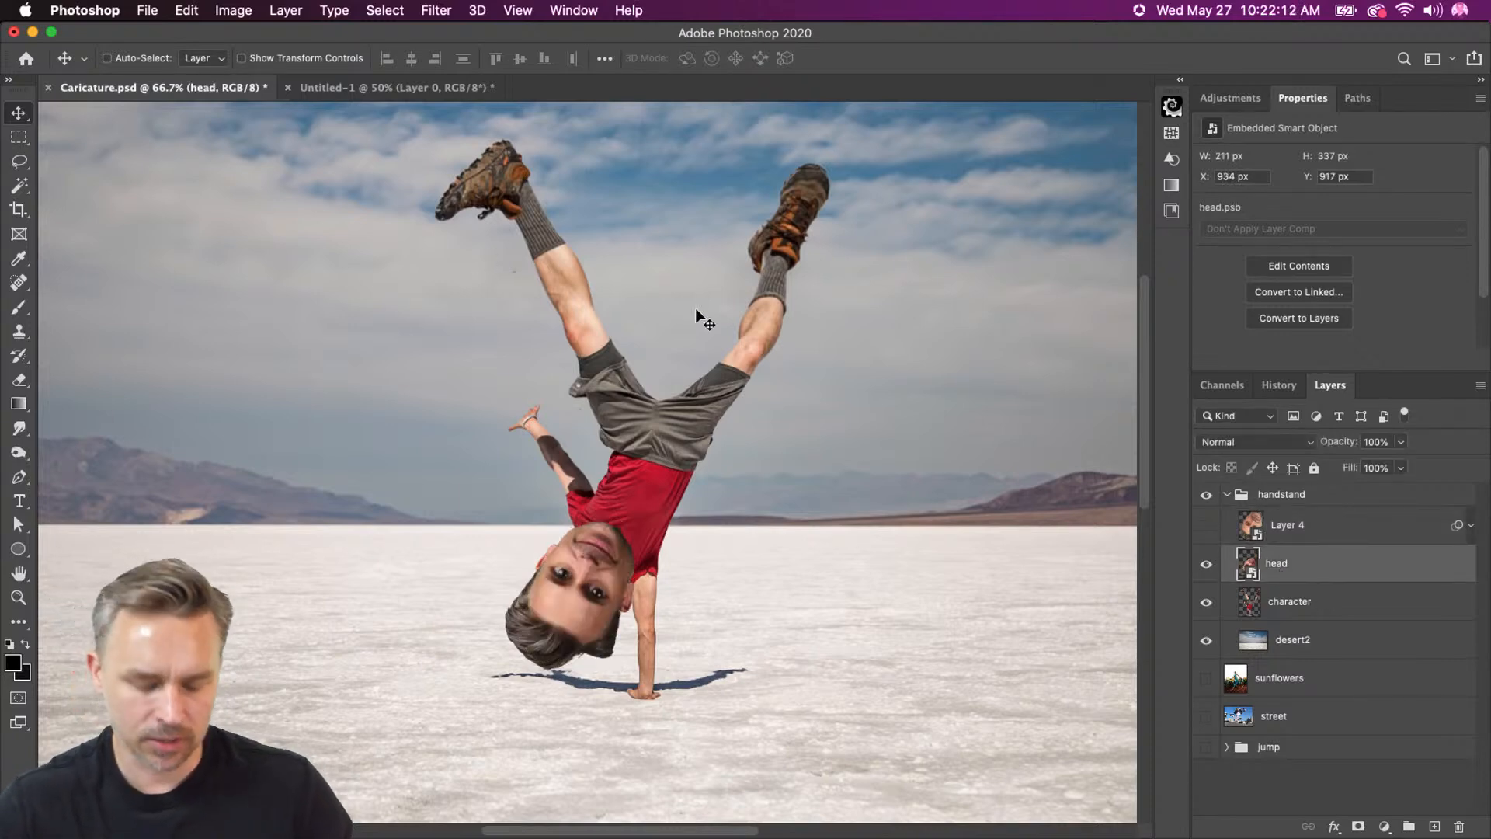
key("super+plus")
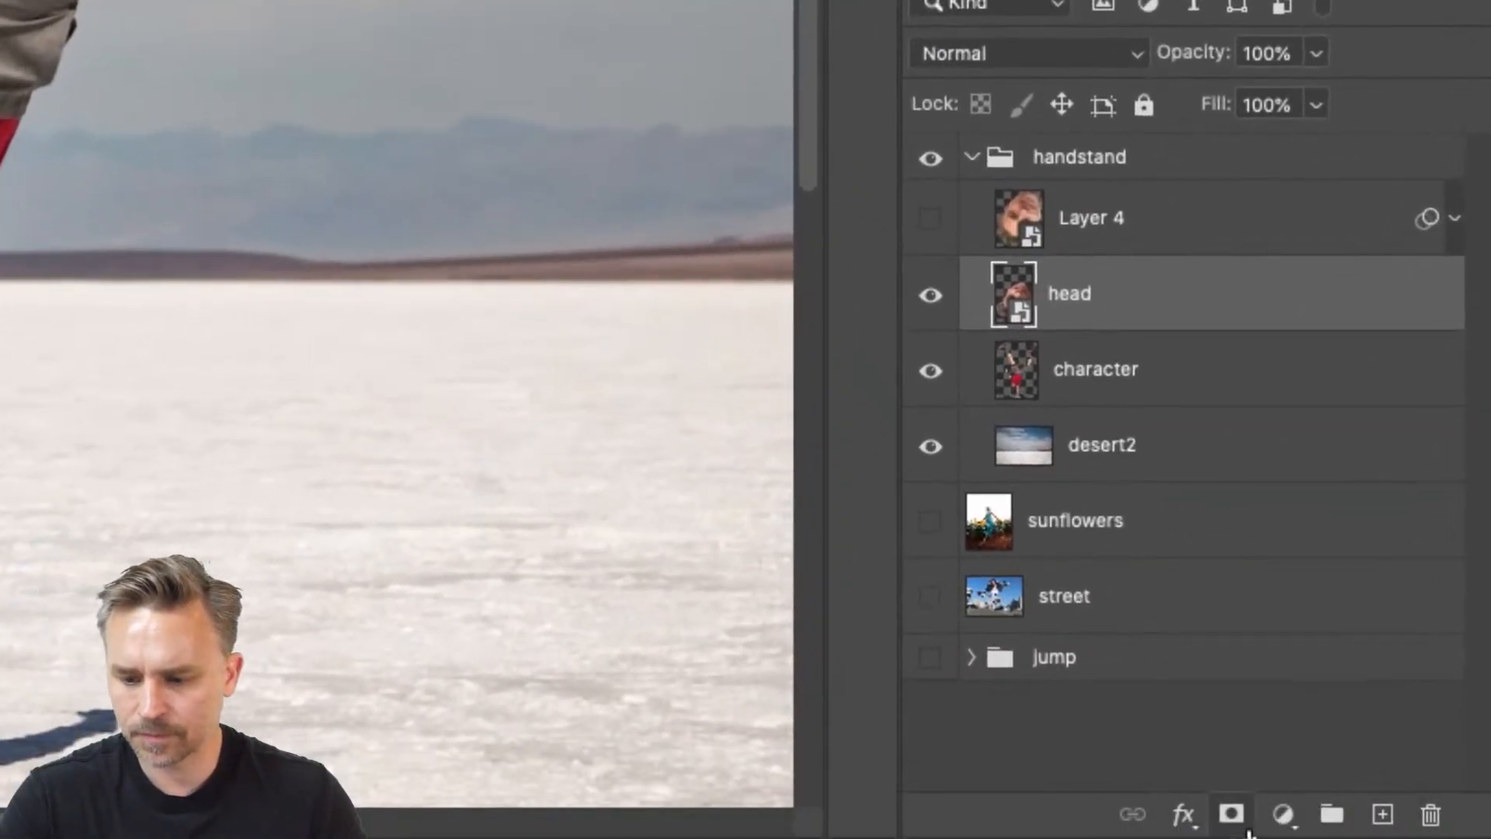
left_click(1282, 813)
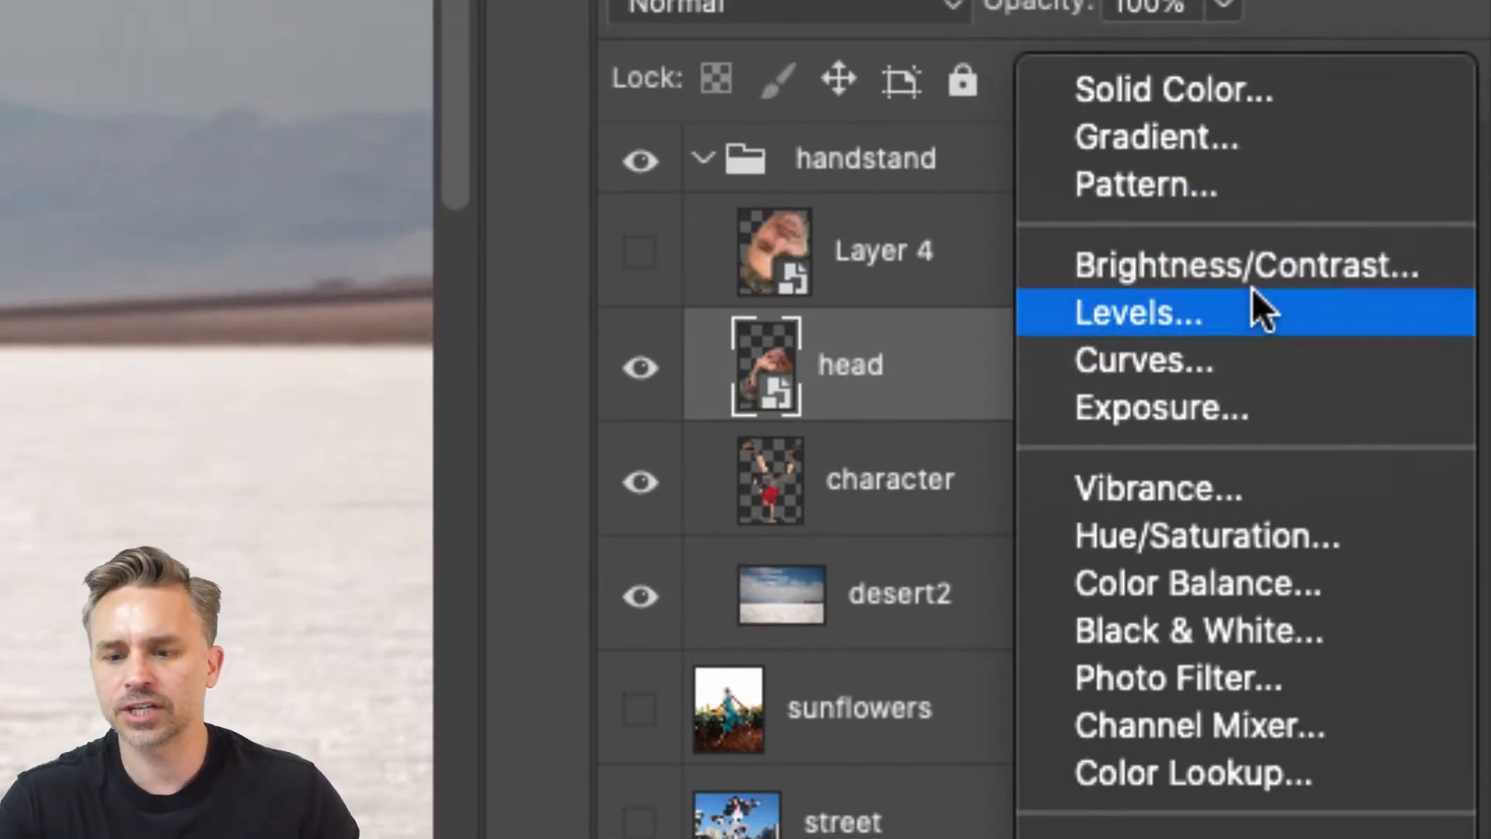
left_click(1214, 352)
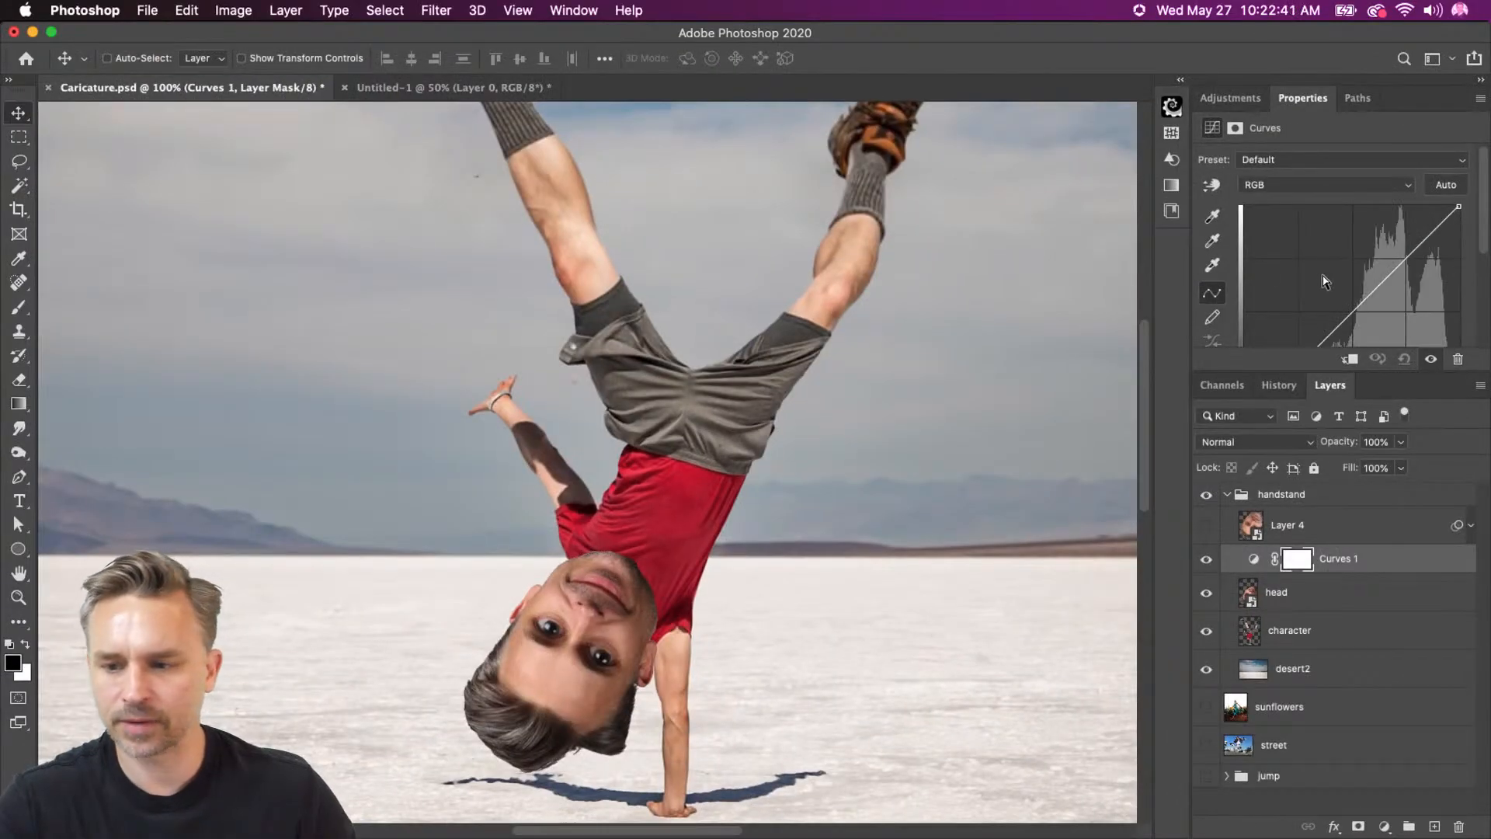
Enlarge the Curves graph and brighten the RGB curve with a point at input 145, output 194, plus a second raised point in the darker tones.
left_click_drag(1312, 98, 885, 158)
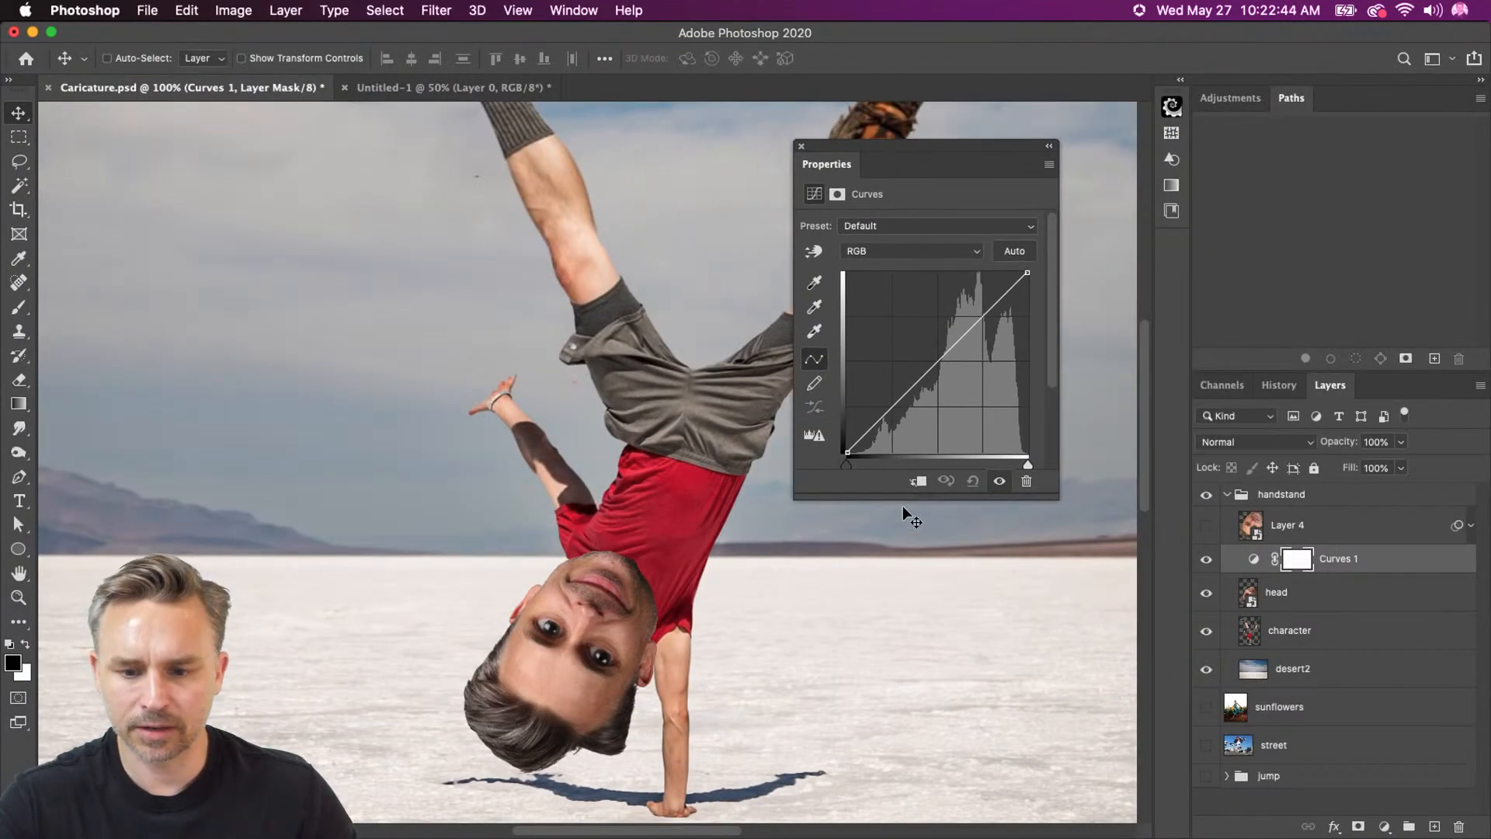
left_click_drag(902, 500, 904, 586)
left_click_drag(974, 325, 973, 318)
left_click(1355, 526)
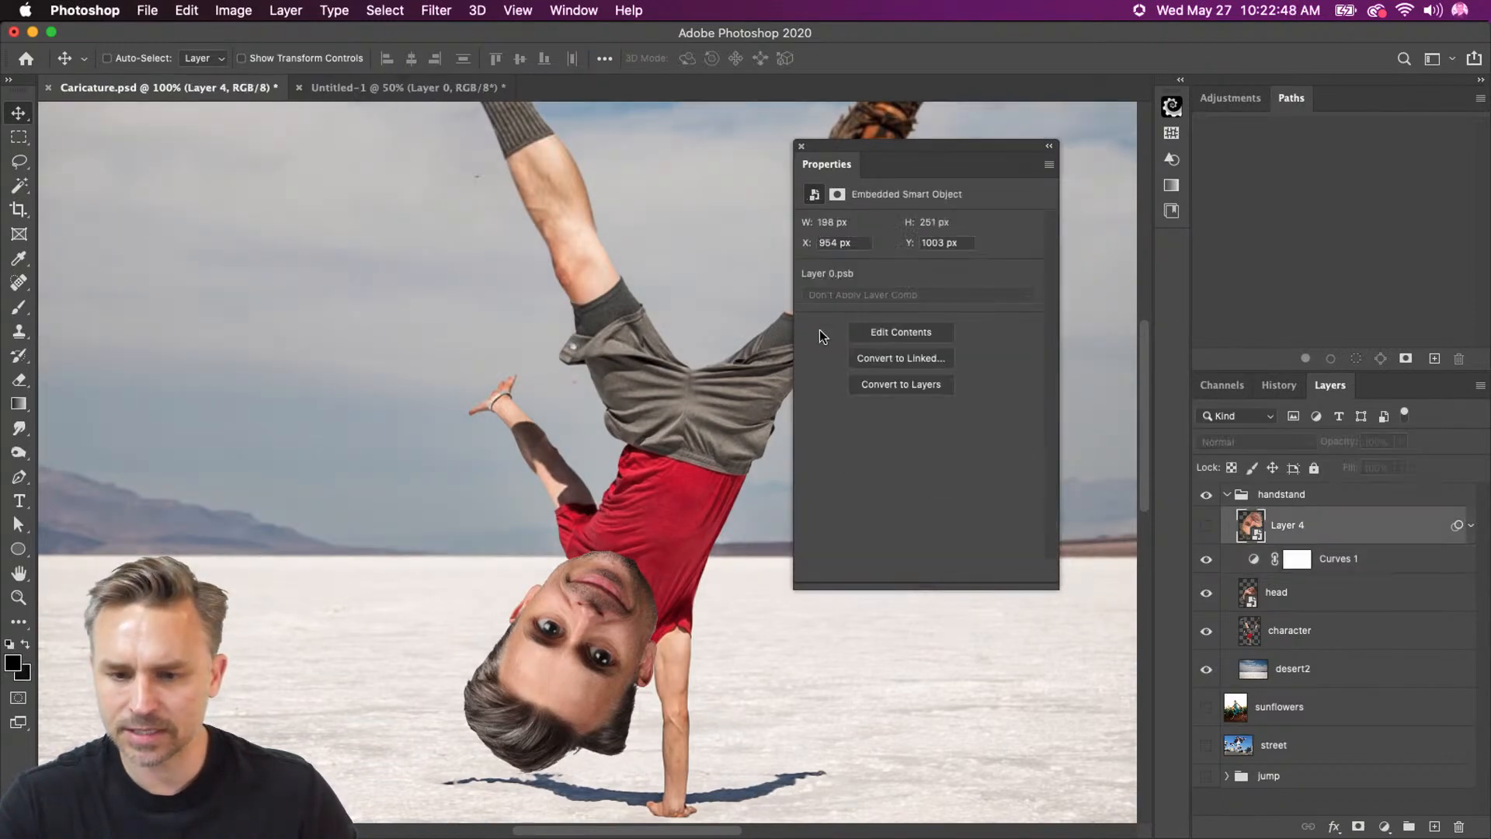
left_click(1296, 559)
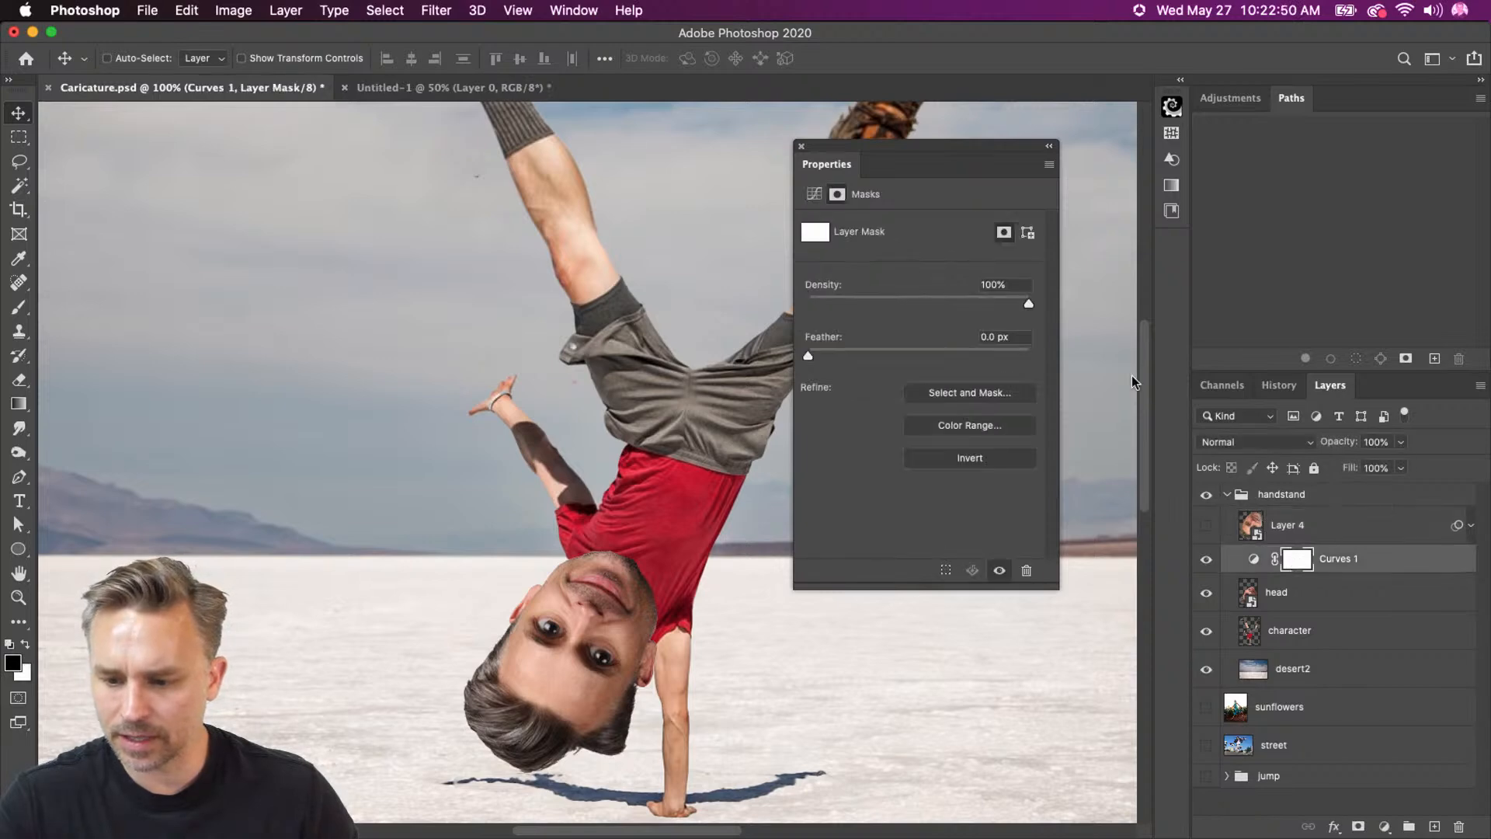
left_click(1252, 560)
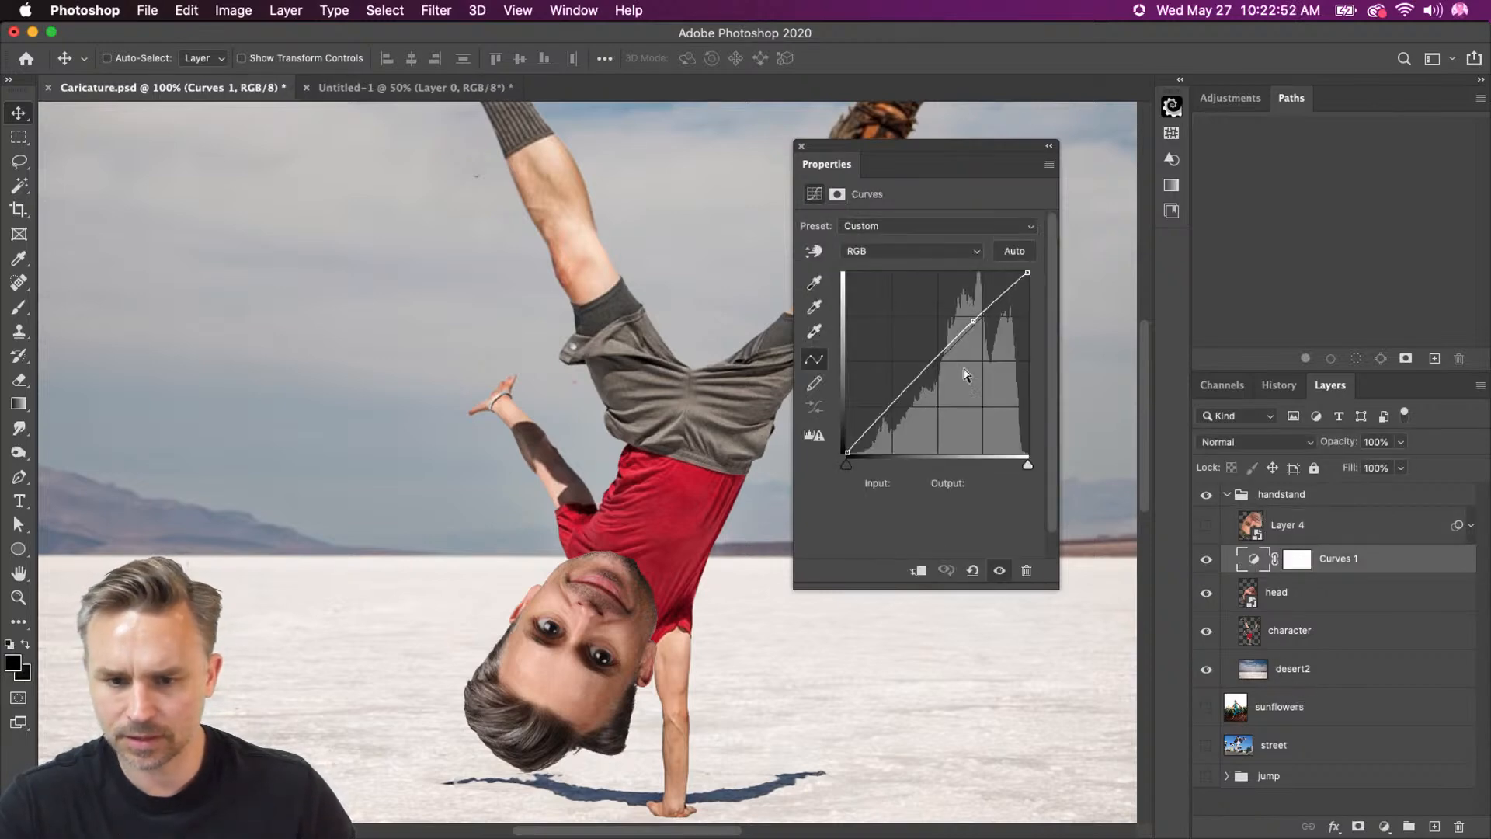
left_click_drag(976, 318, 949, 315)
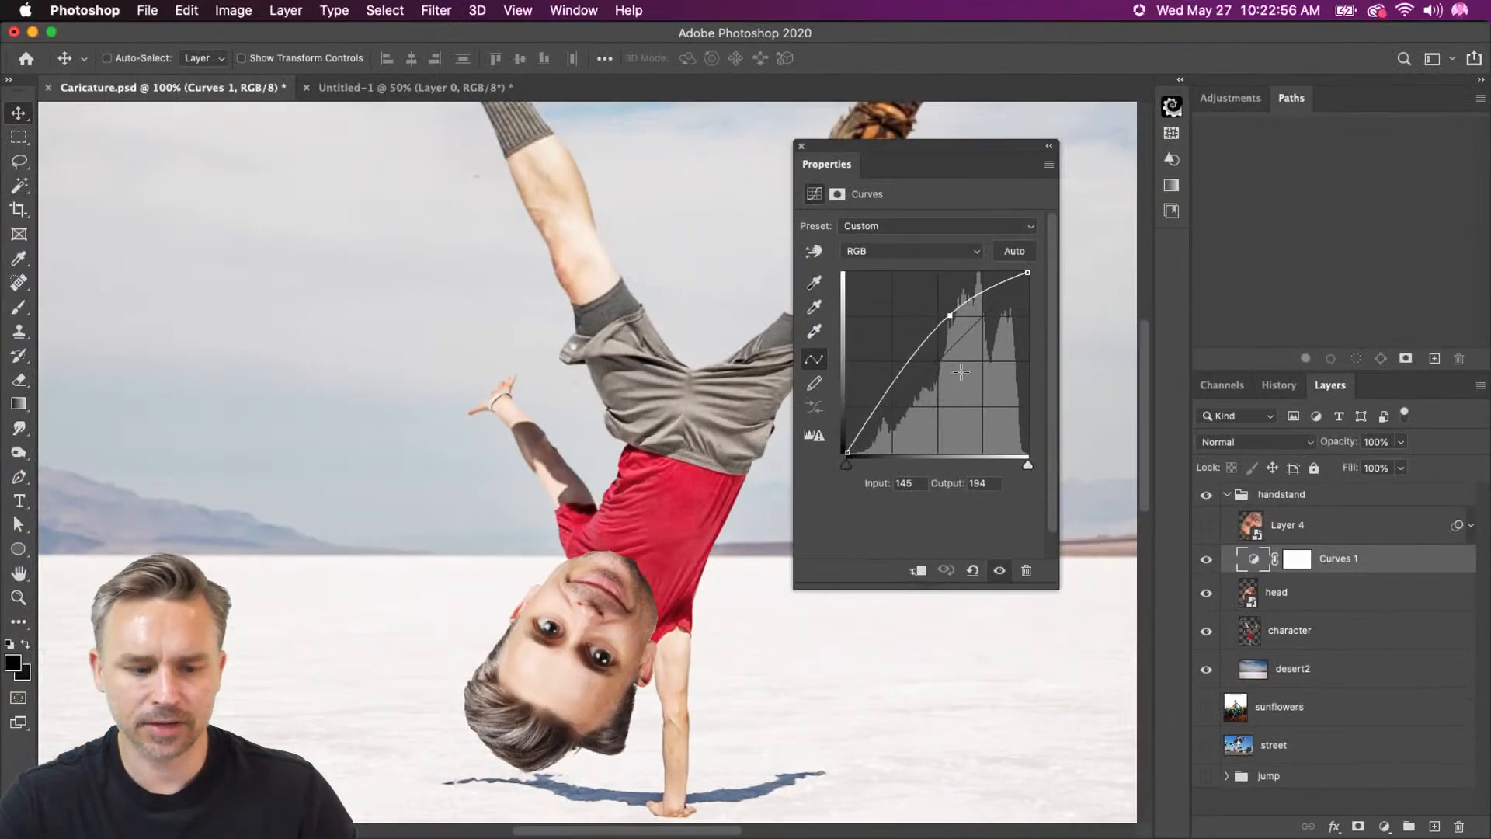
mouse_move(910, 363)
left_mouse_down()
mouse_move(910, 382)
mouse_move(897, 368)
left_mouse_up()
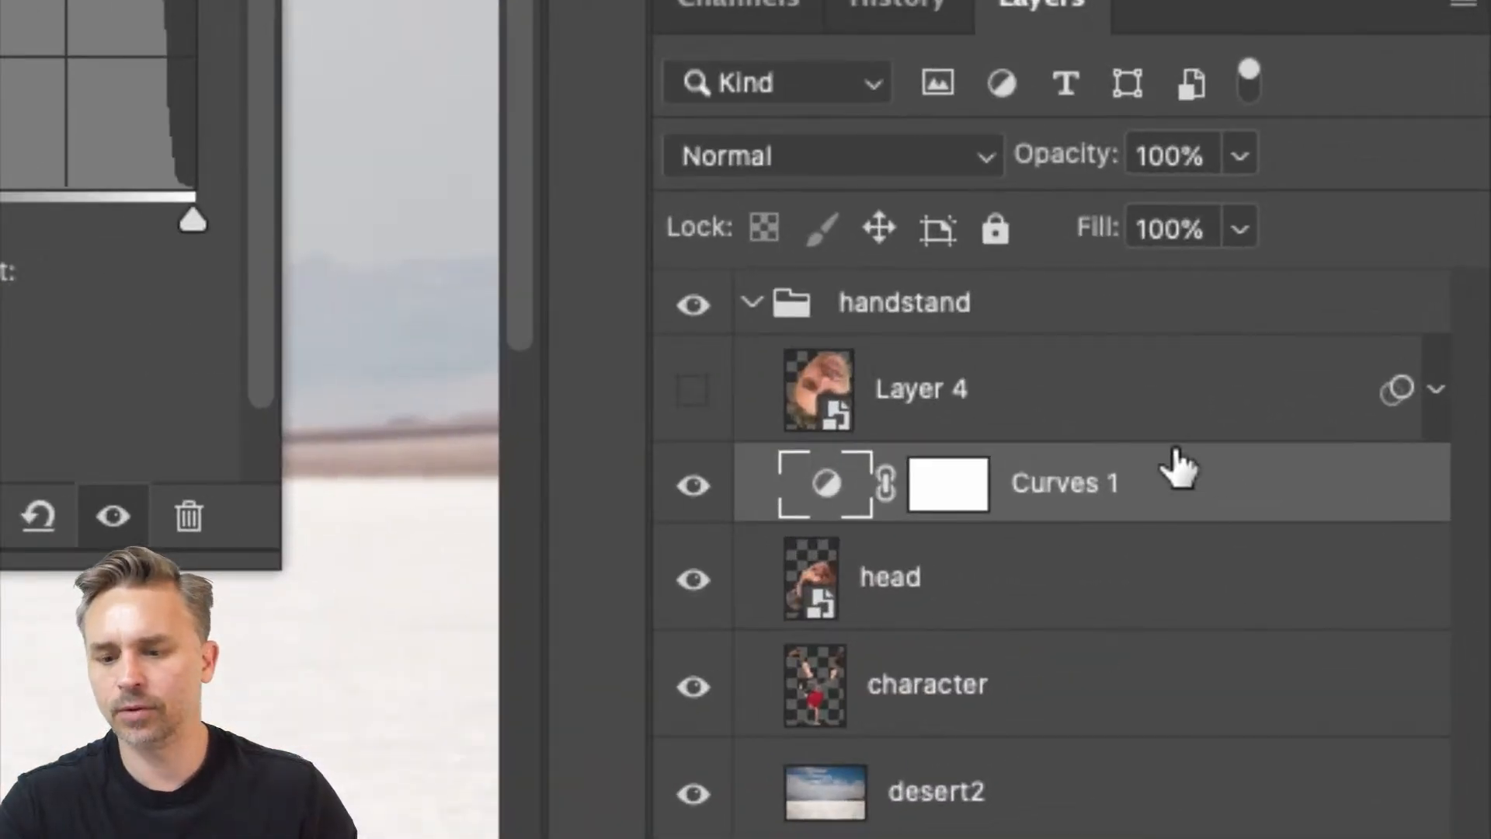
Clip the Curves adjustment to the head layer and compare the head with and without the adjustment.
right_click(1197, 469)
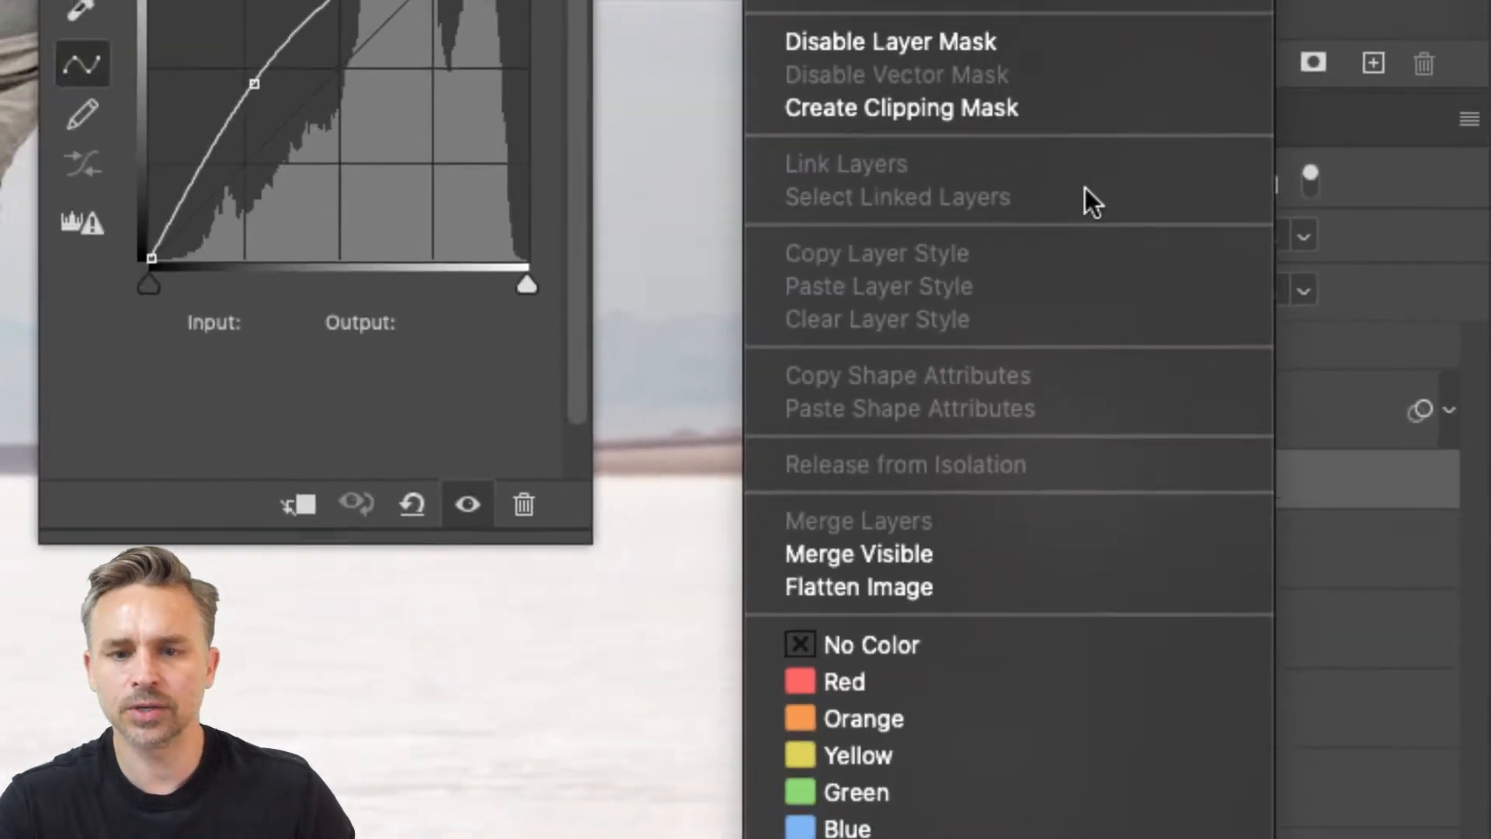
left_click(1079, 100)
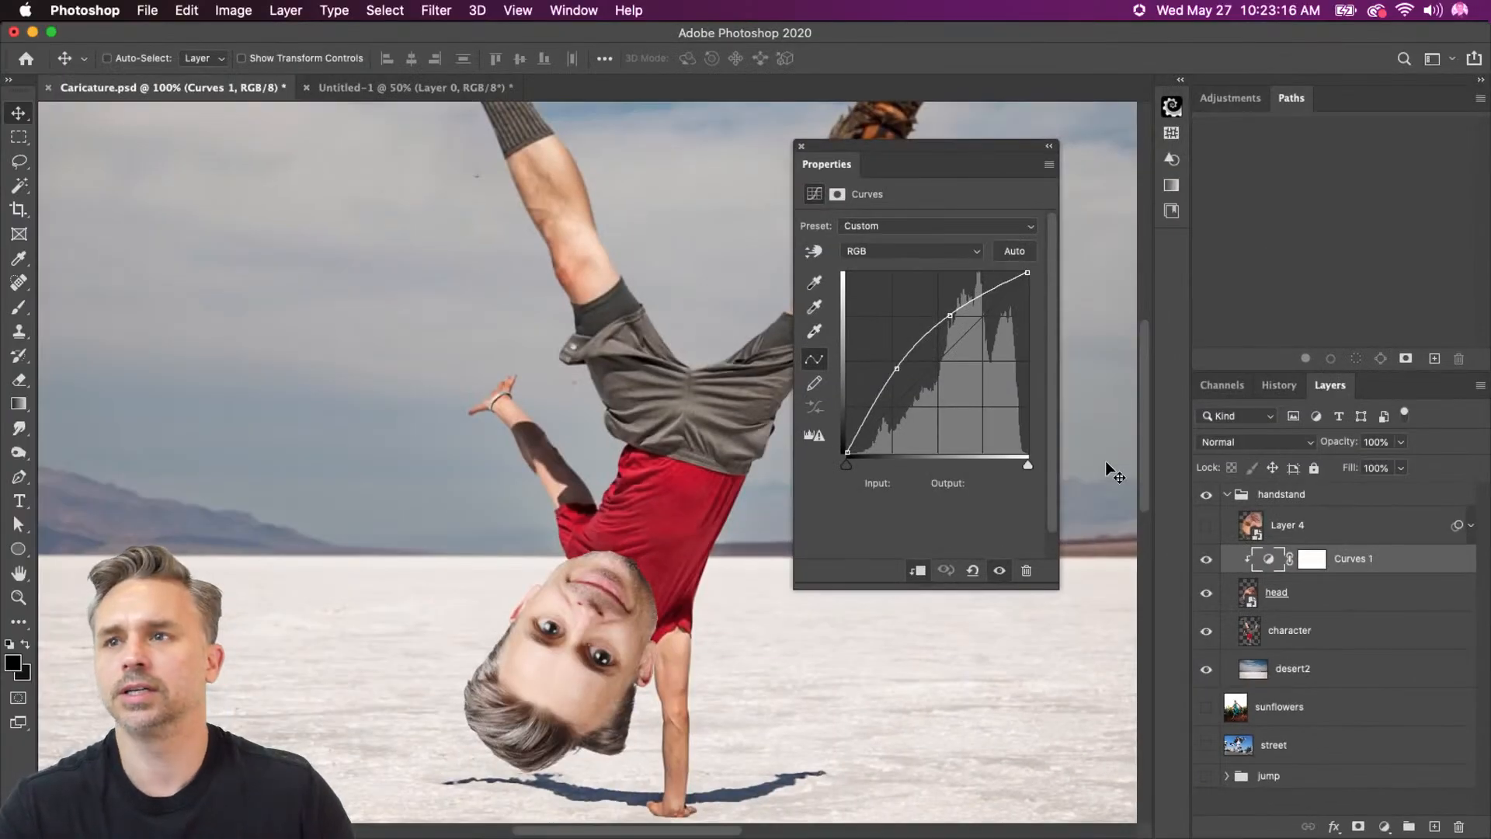
left_click(1205, 560)
left_click(1205, 559)
left_click(1205, 559)
left_click(1206, 559)
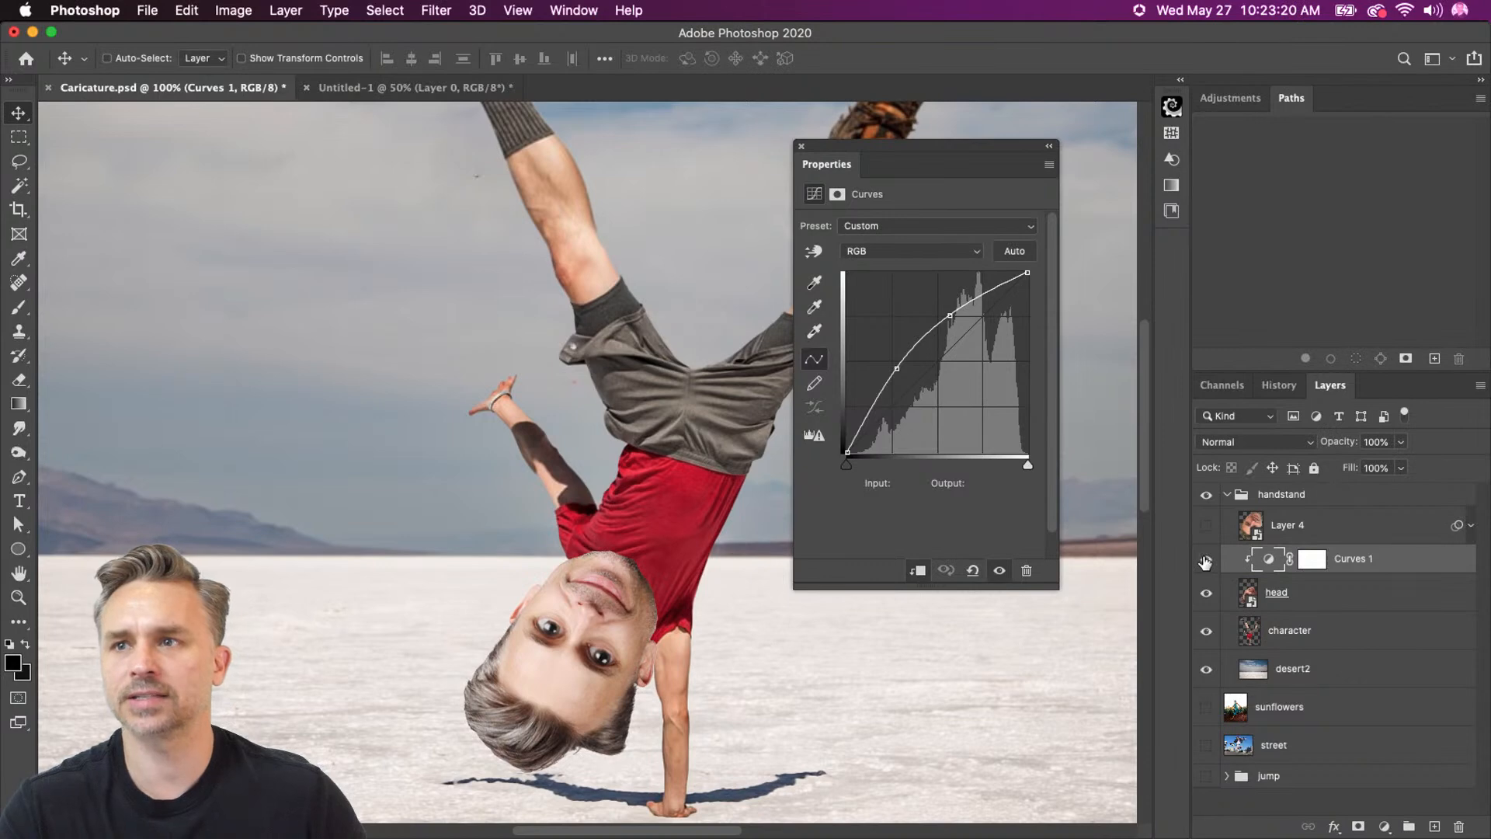
Lower both Curves points slightly to soften the head's brightening, and dock the curve settings again.
left_click_drag(897, 368, 907, 373)
left_click_drag(949, 315, 948, 322)
left_click_drag(810, 167, 1243, 108)
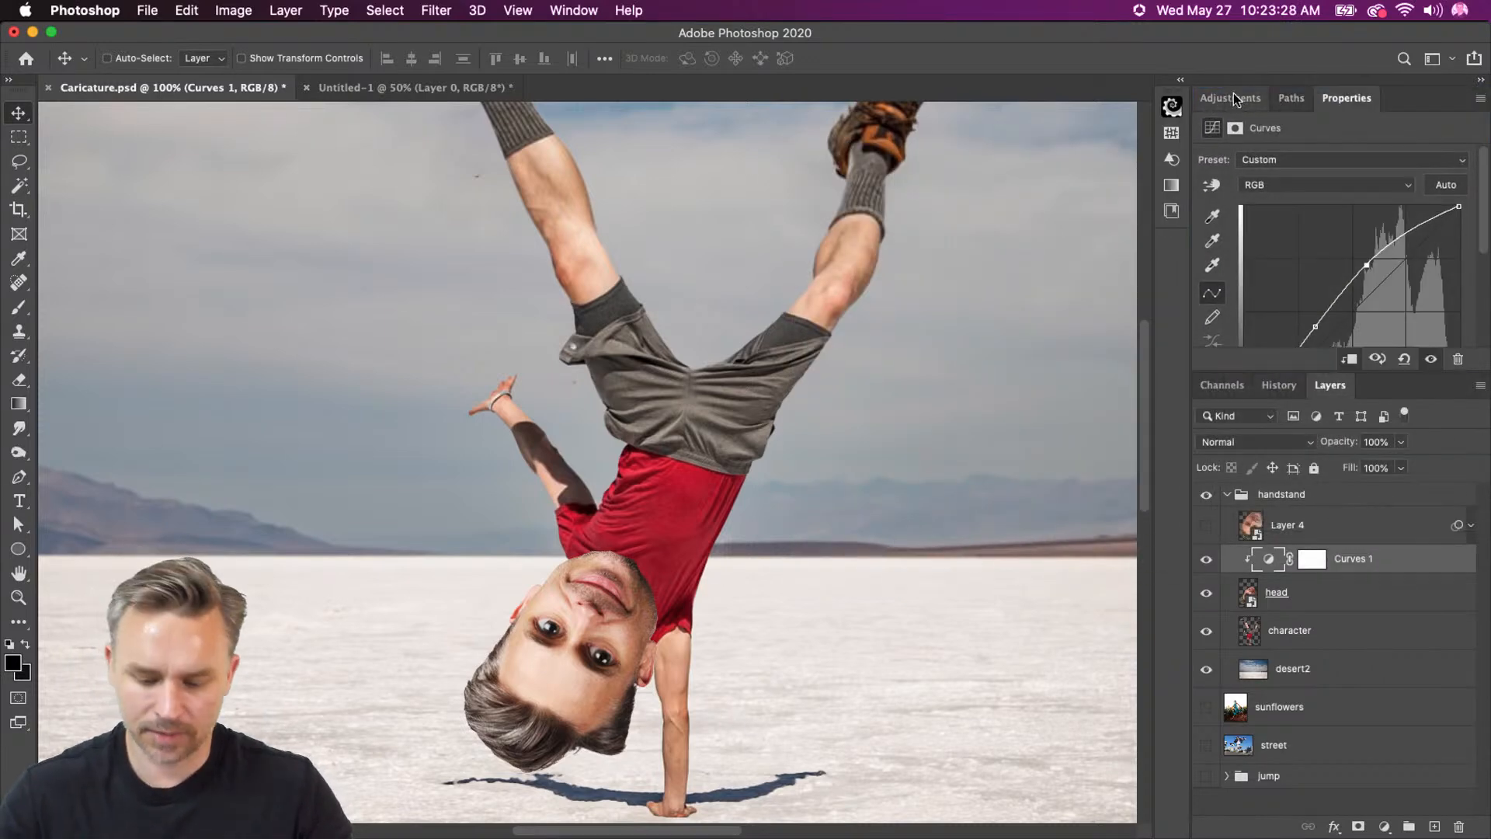
key("super+minus")
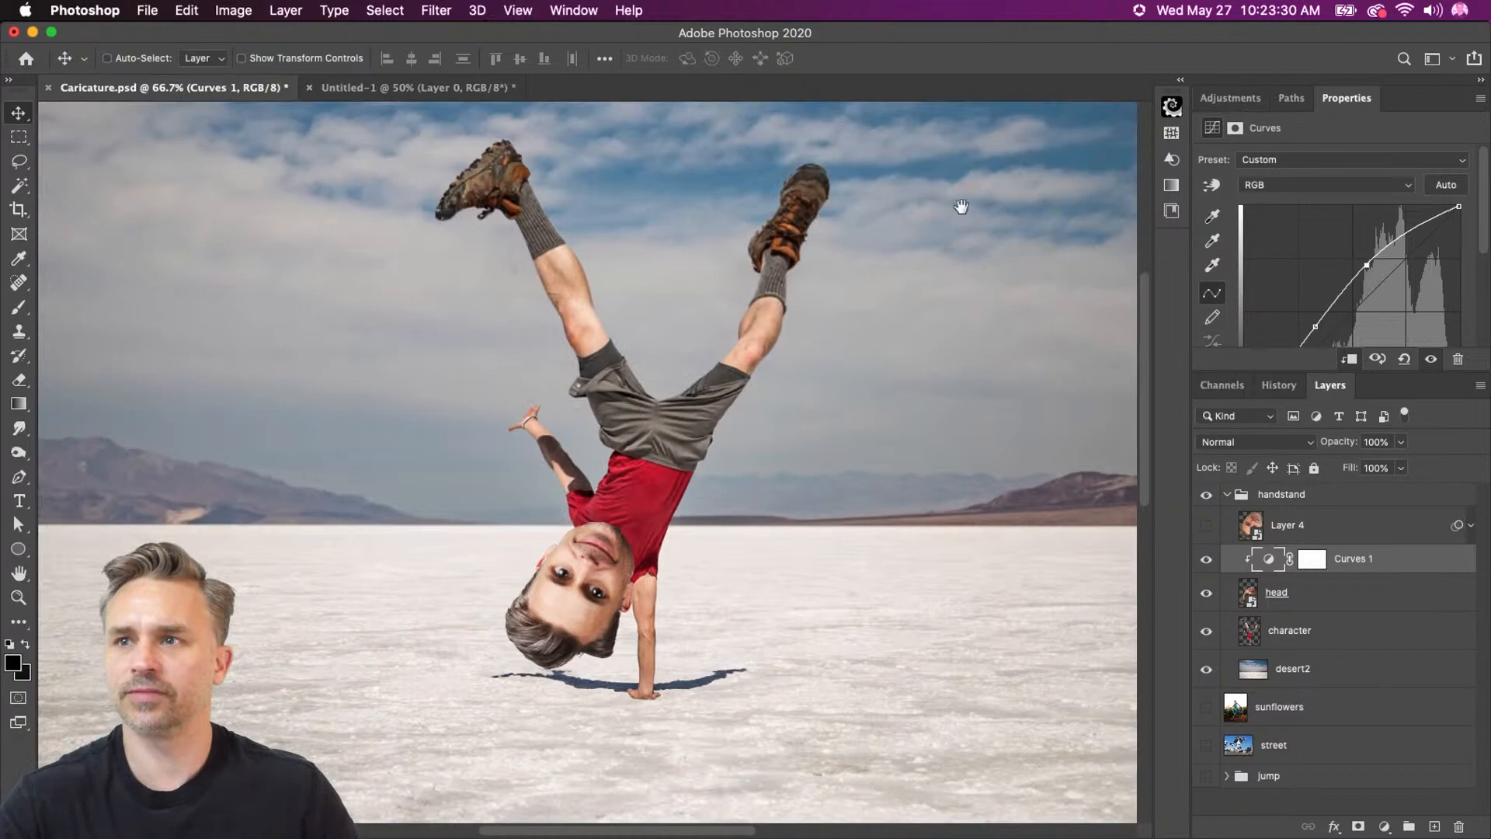
left_click_drag(516, 383, 531, 423)
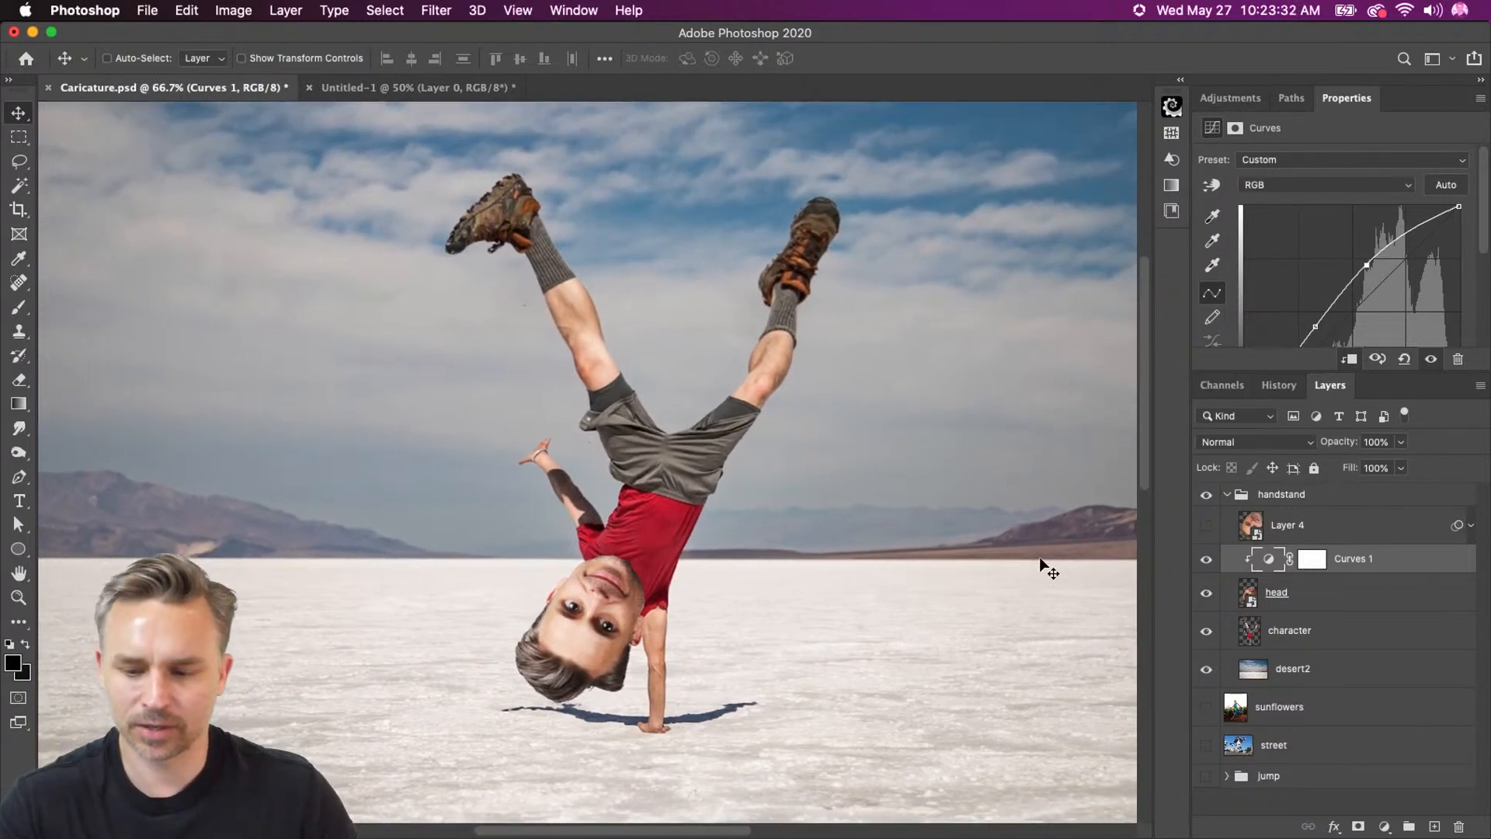
left_click(1273, 630)
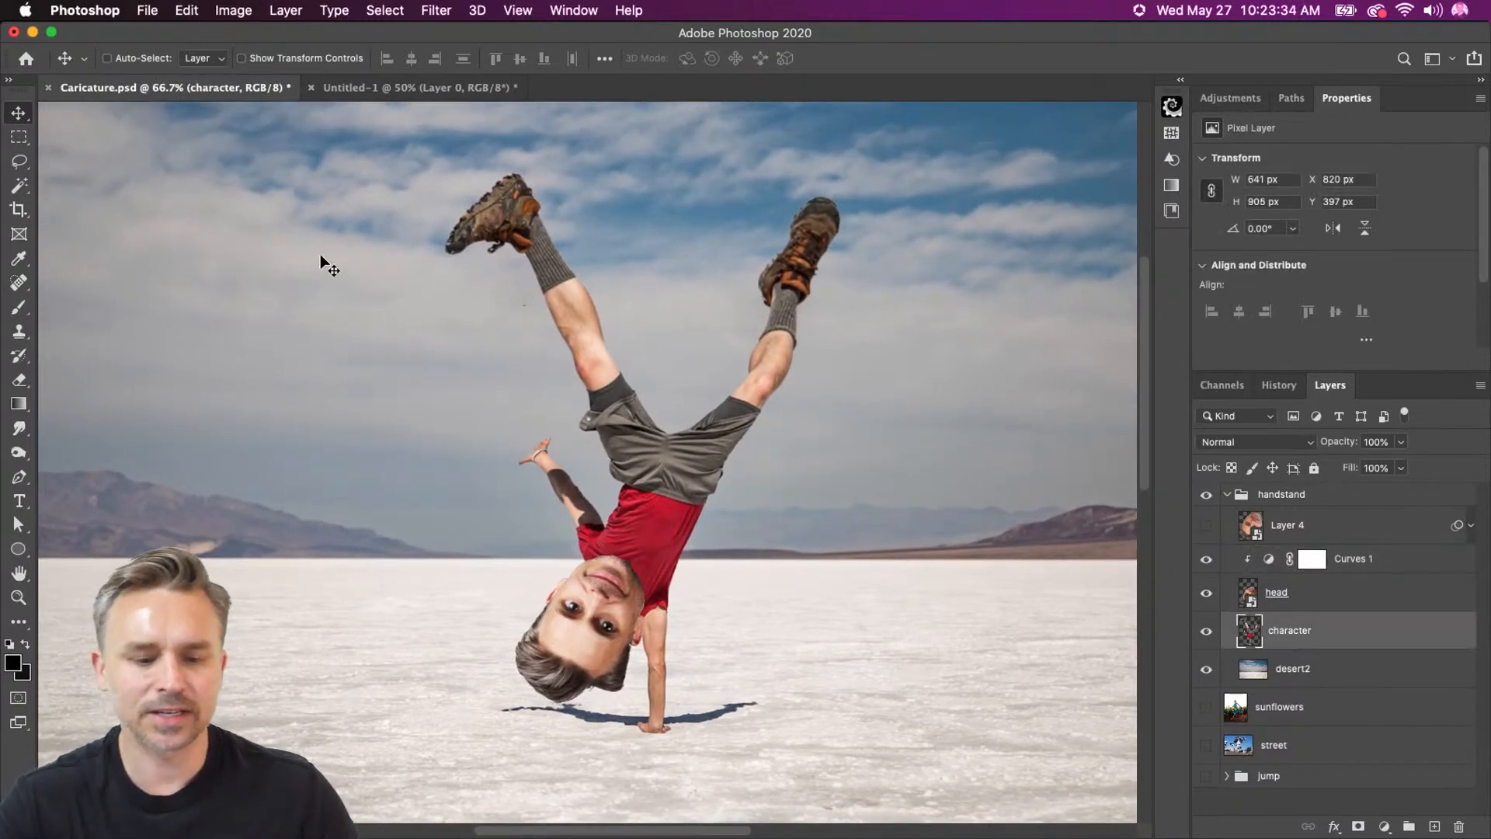
left_click(418, 10)
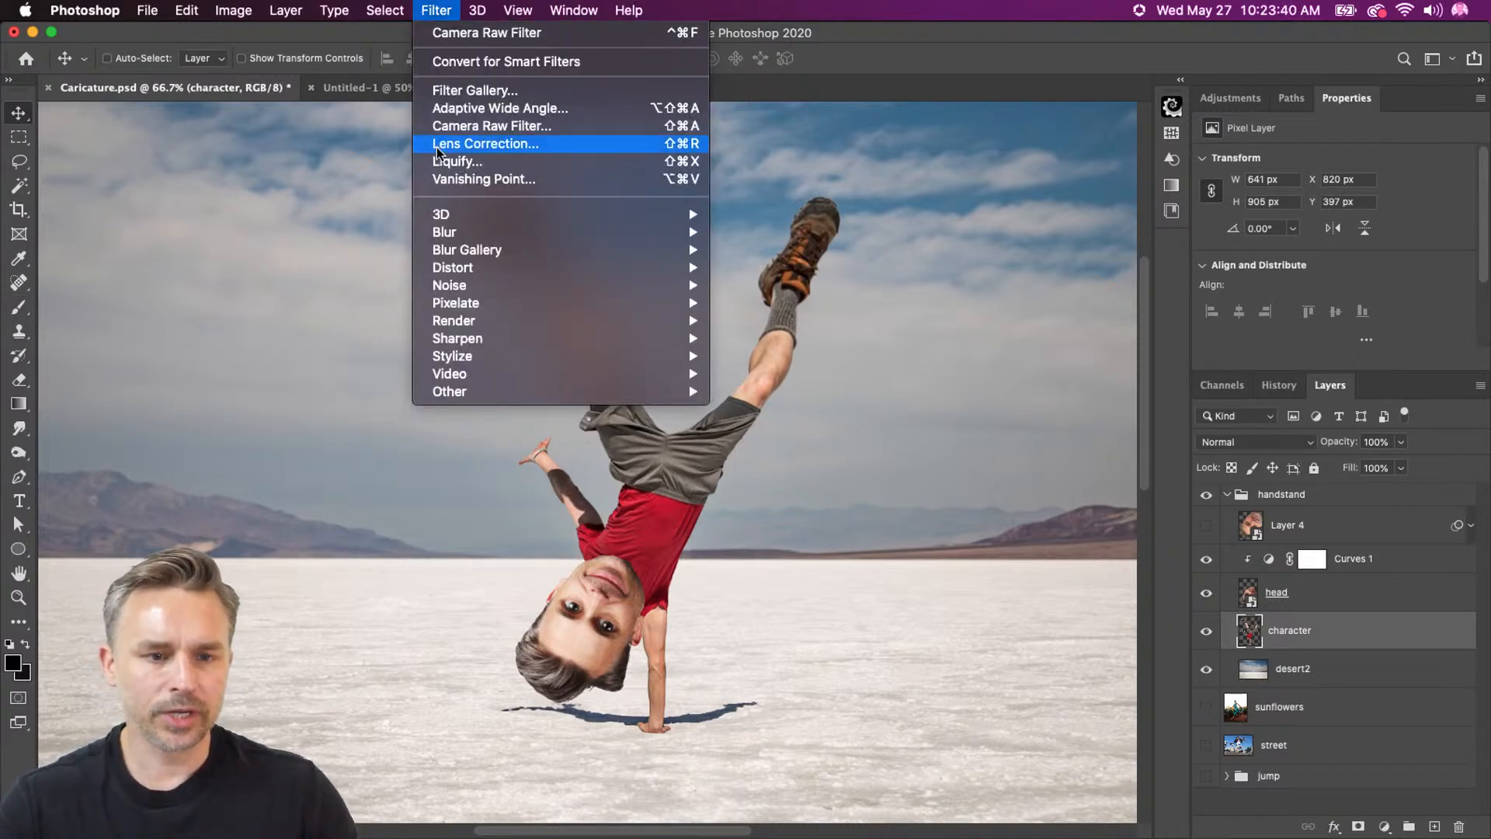
left_click(476, 9)
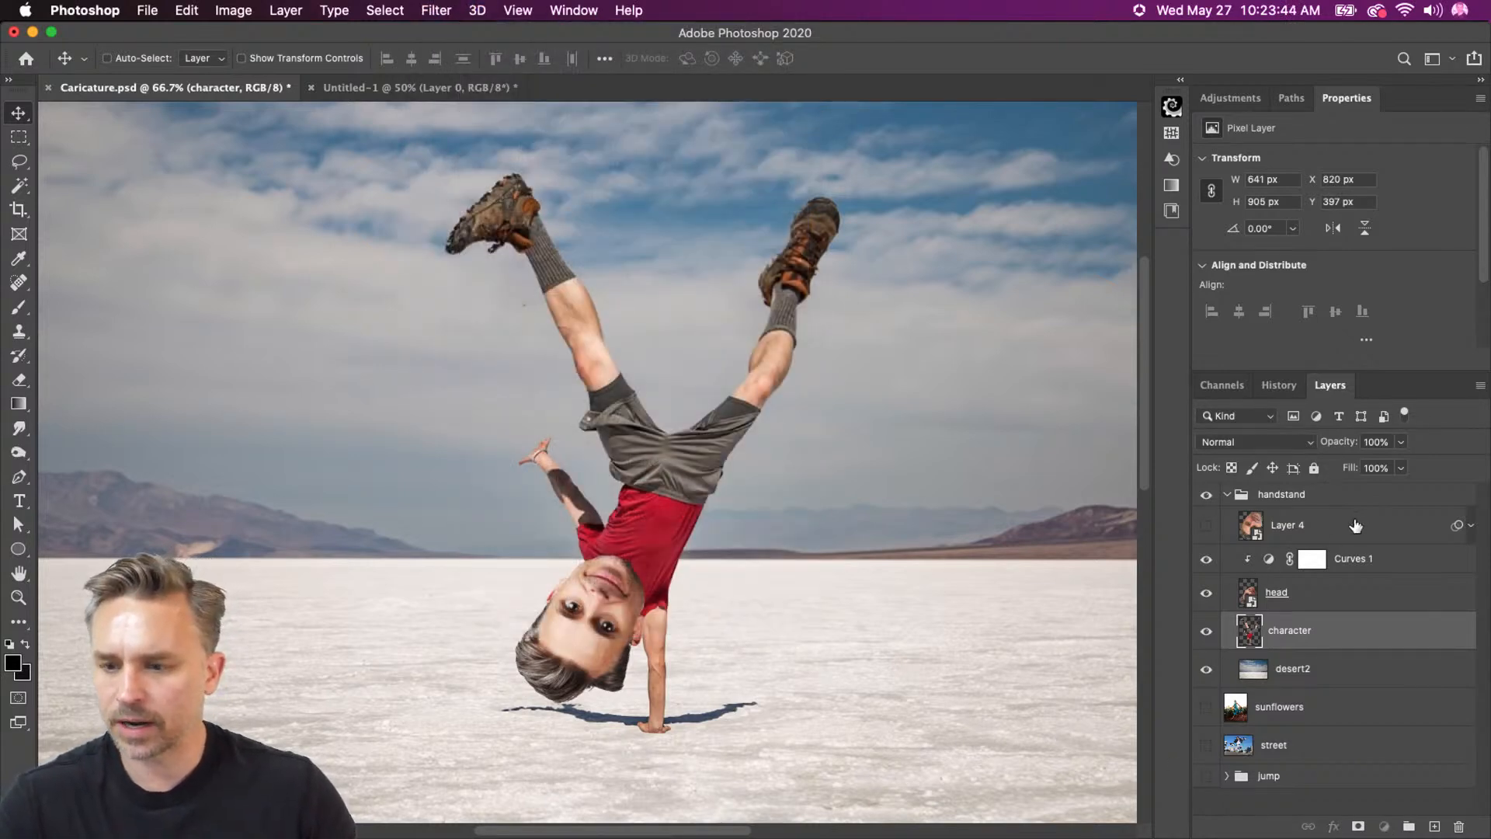
Add a Color Lookup adjustment layer and move it out above the handstand group.
left_click(1355, 528)
left_click(1384, 826)
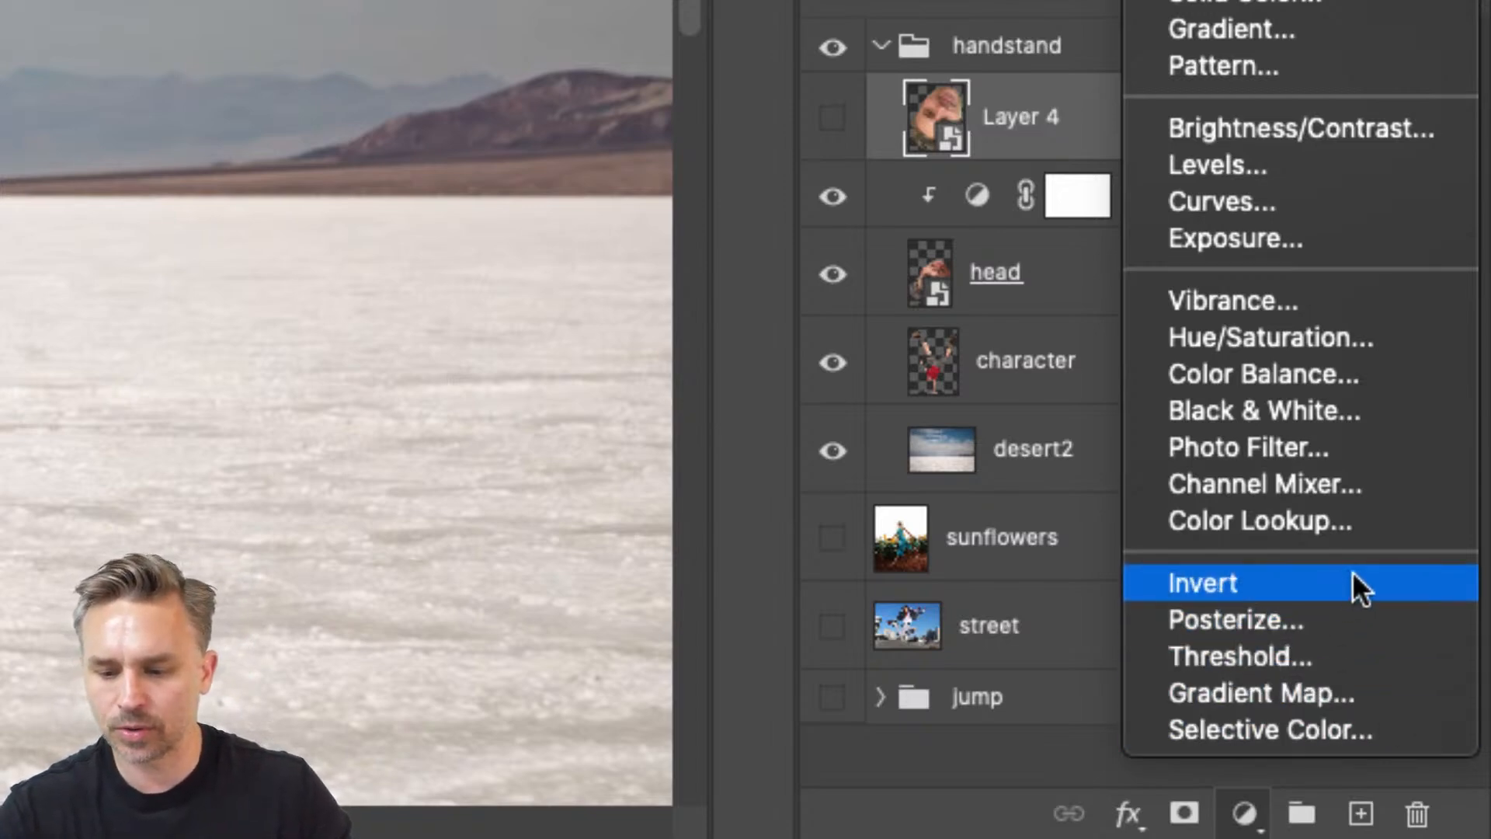
left_click(1433, 533)
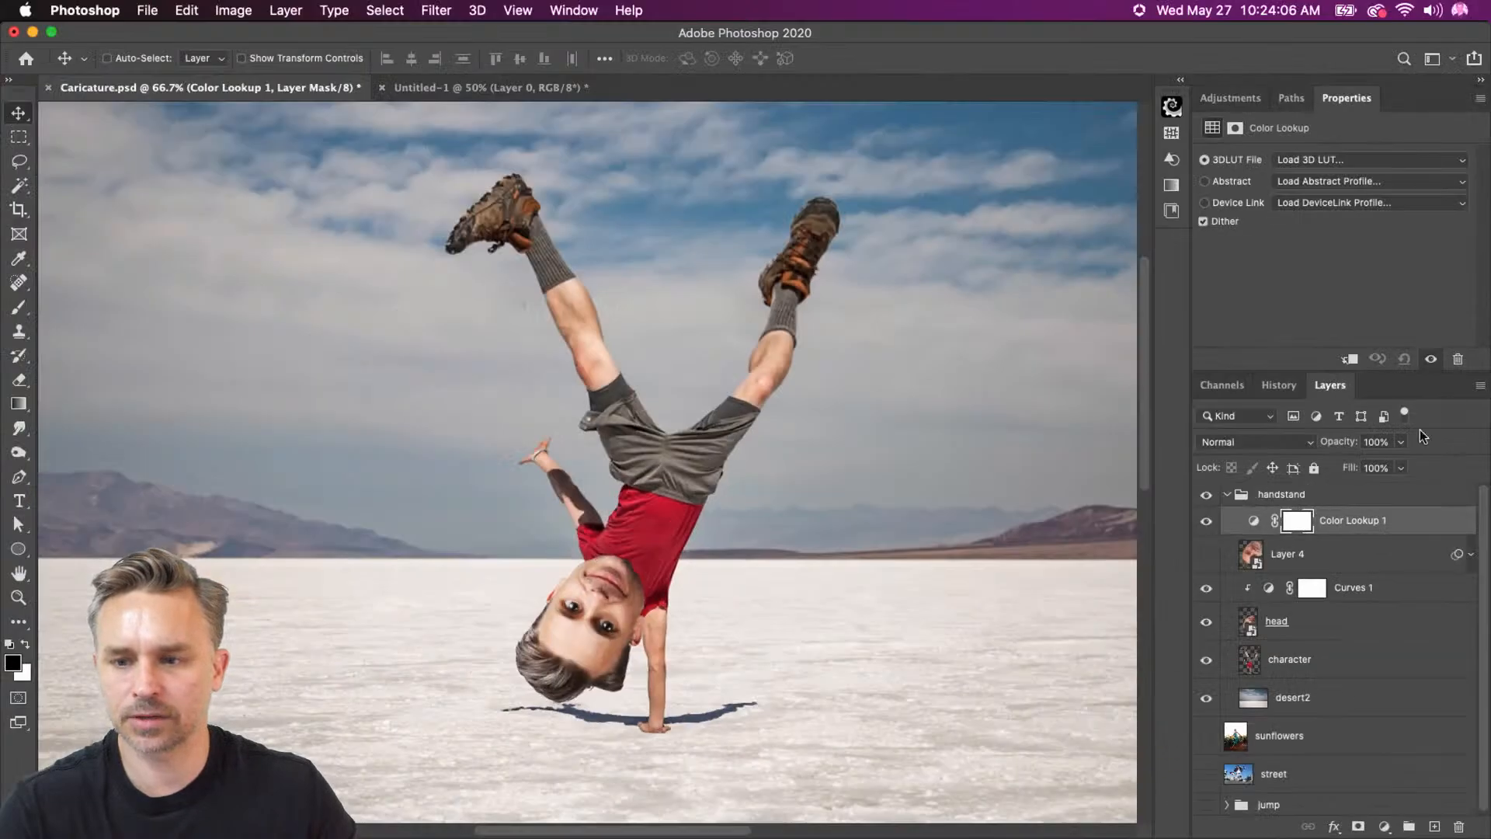
left_click_drag(1343, 531, 1351, 490)
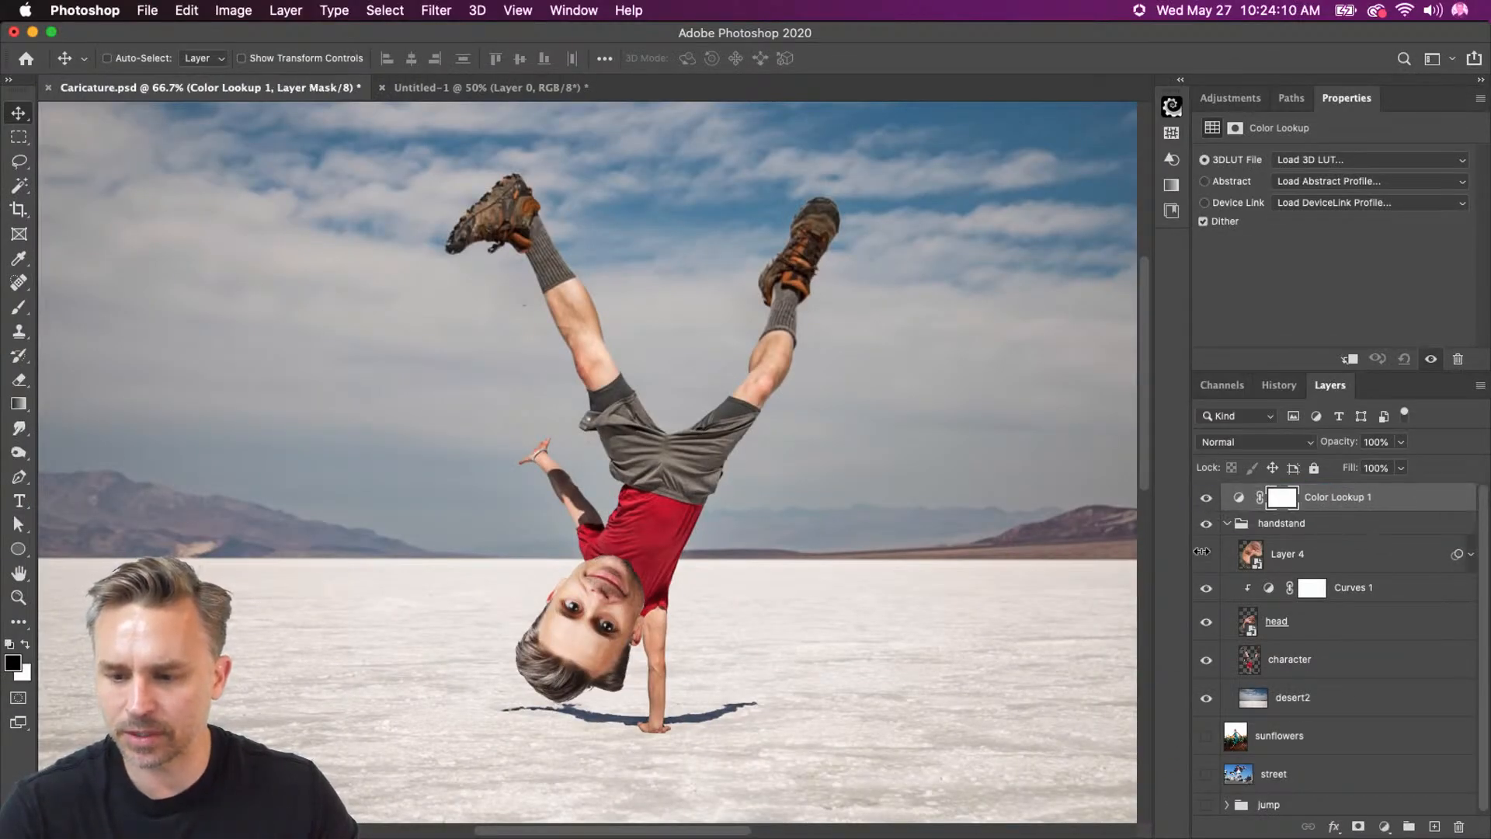
Try the 2Strip.look 3D LUT, and set the Color Lookup to FallColors.look instead.
left_click(1302, 161)
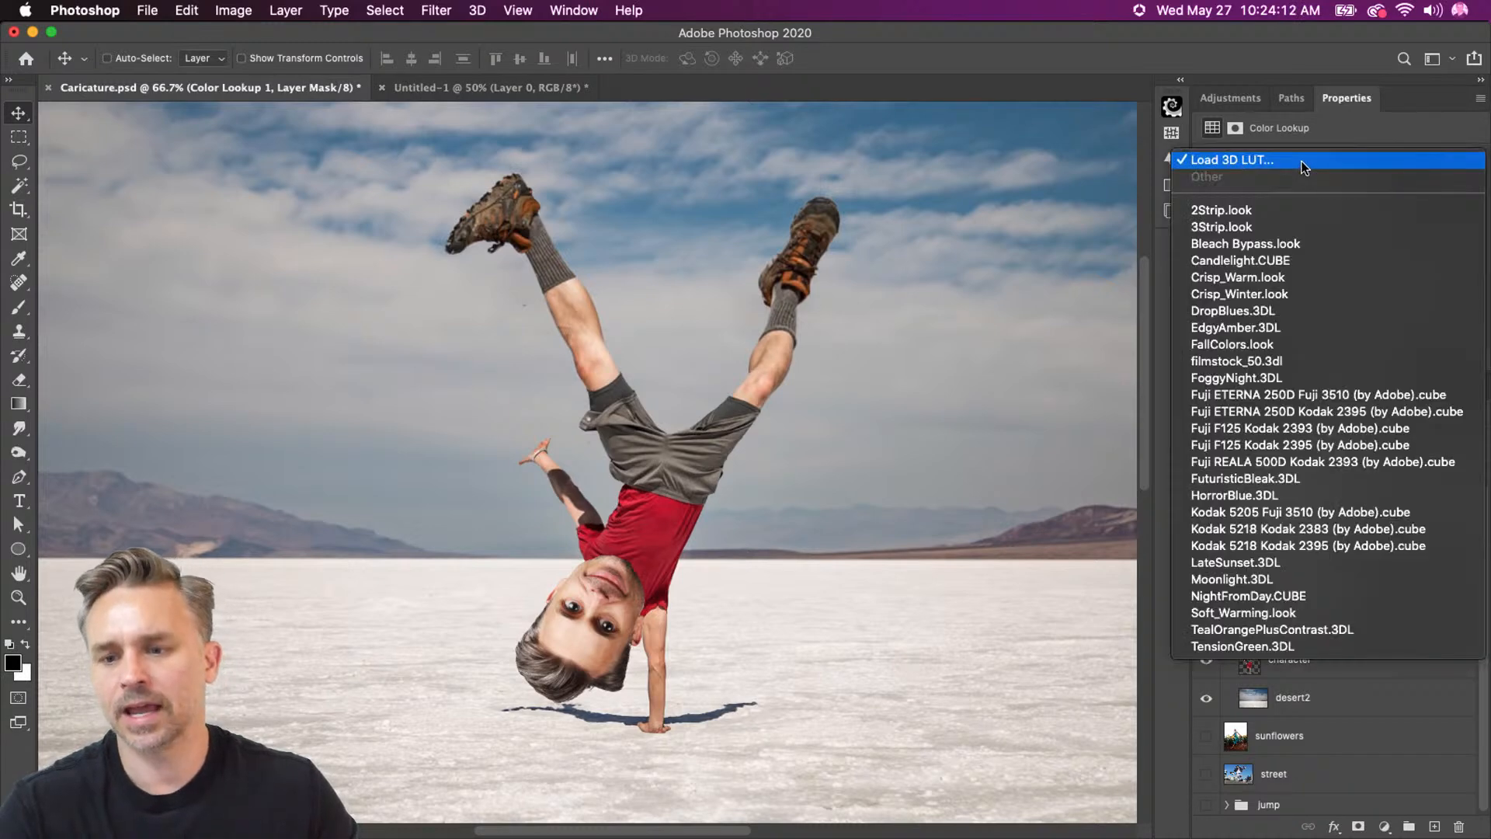
left_click(1298, 208)
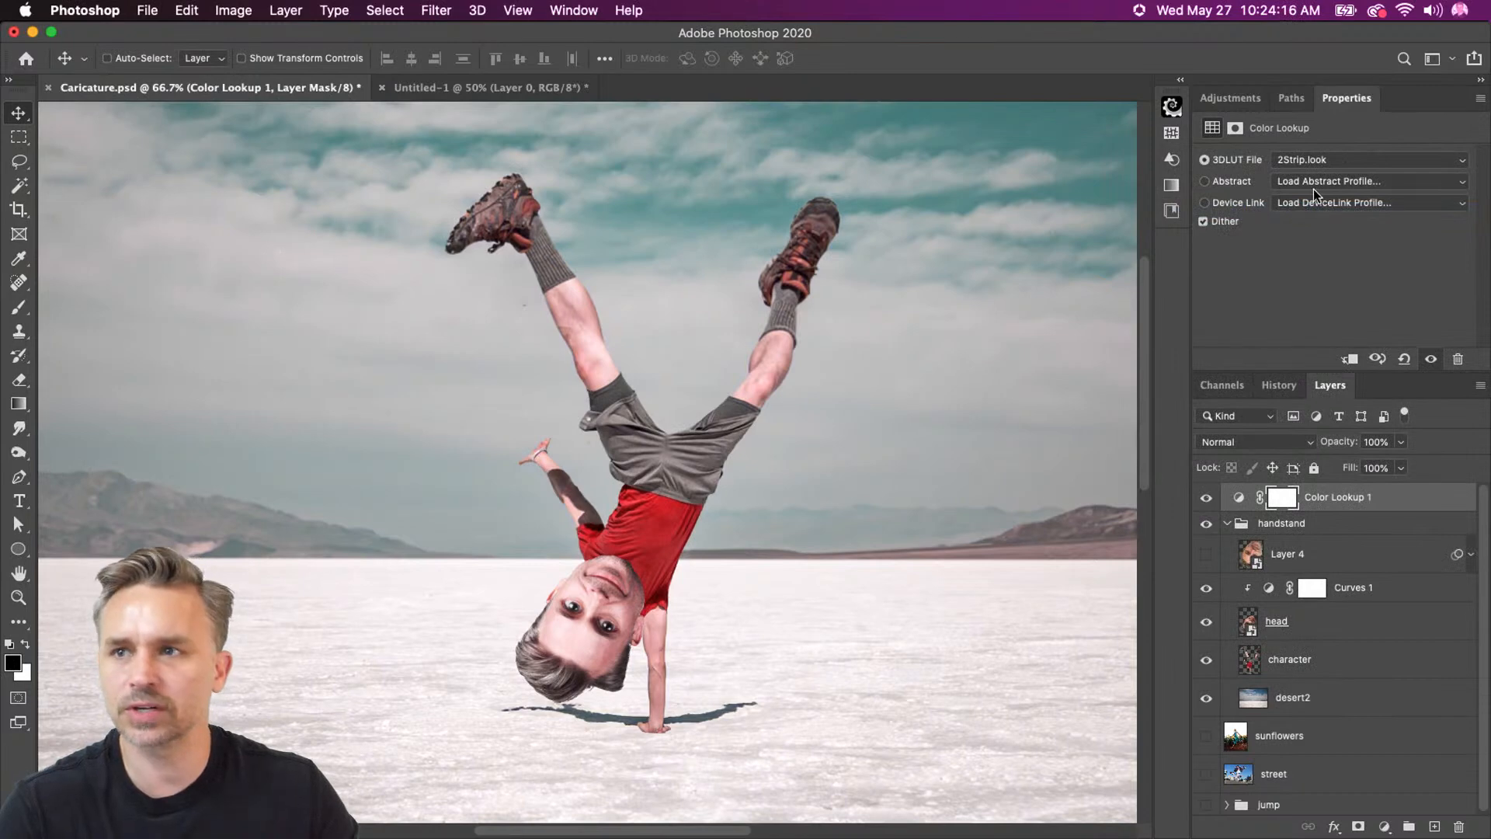
left_click(1334, 162)
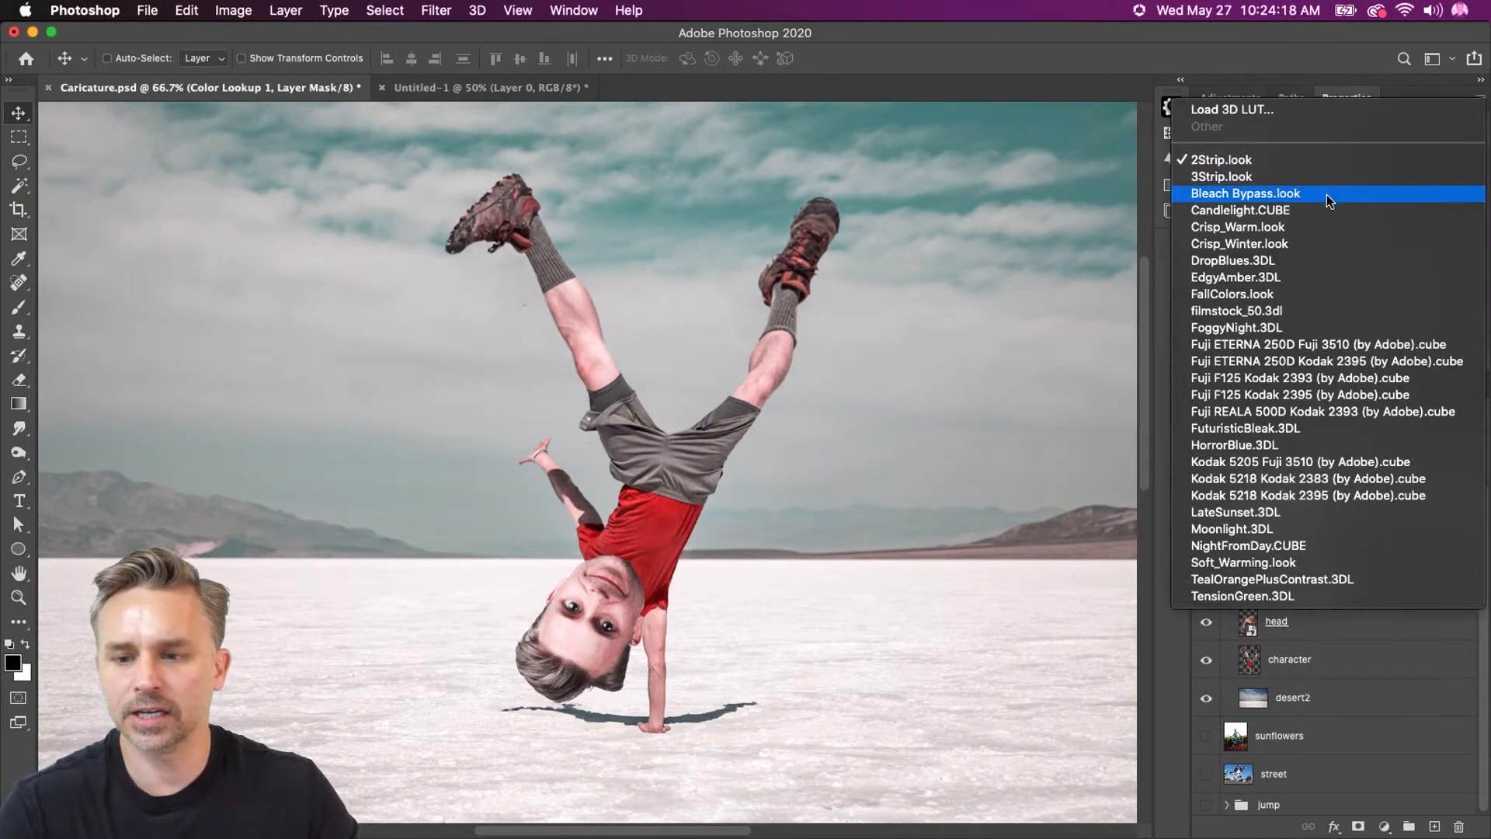
left_click(1305, 294)
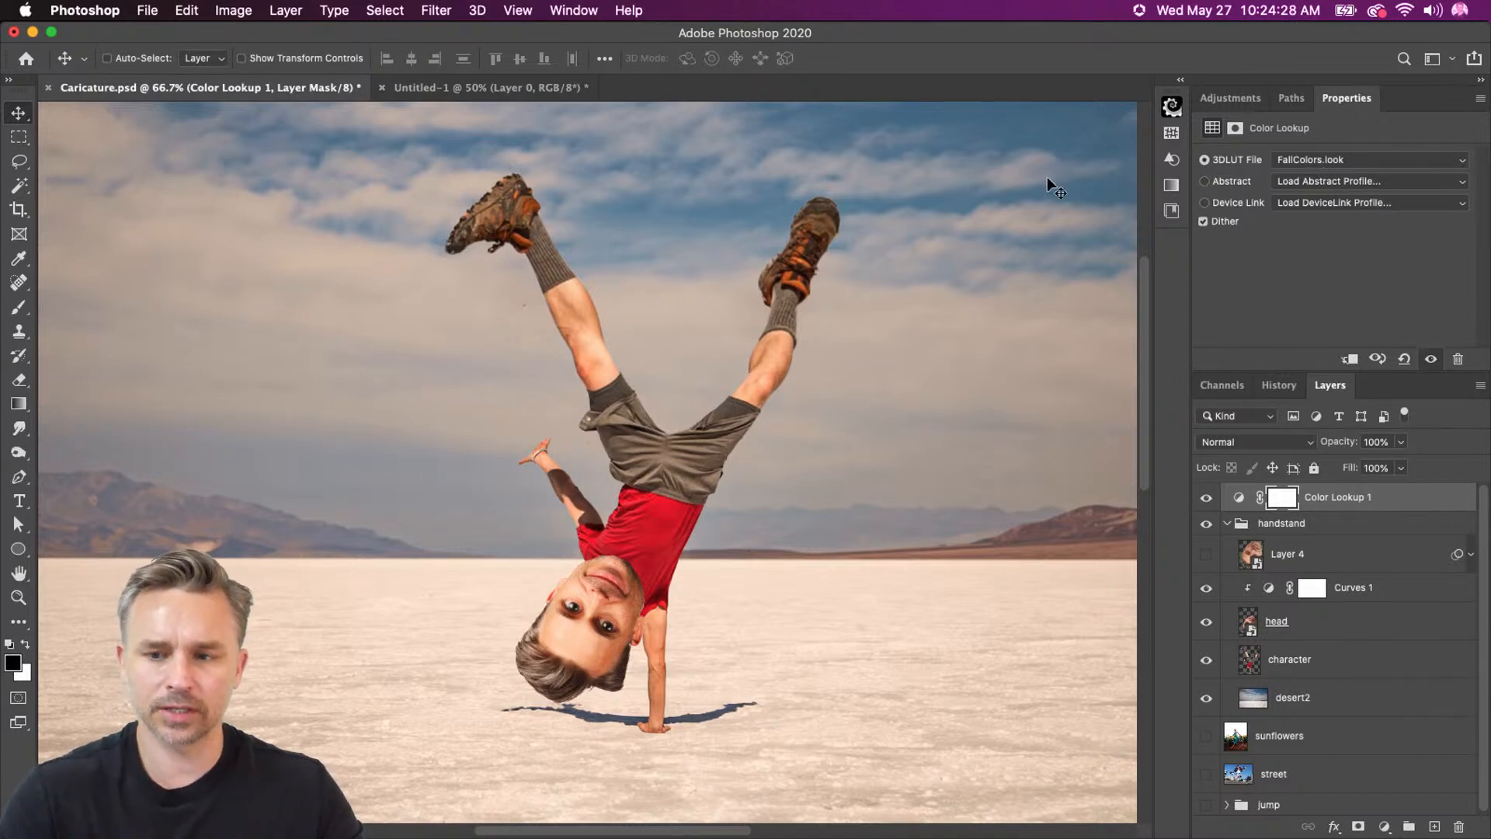
Crop the canvas to a nearly square area of about 1104 x 1101 px around the handstand character.
key("super+minus")
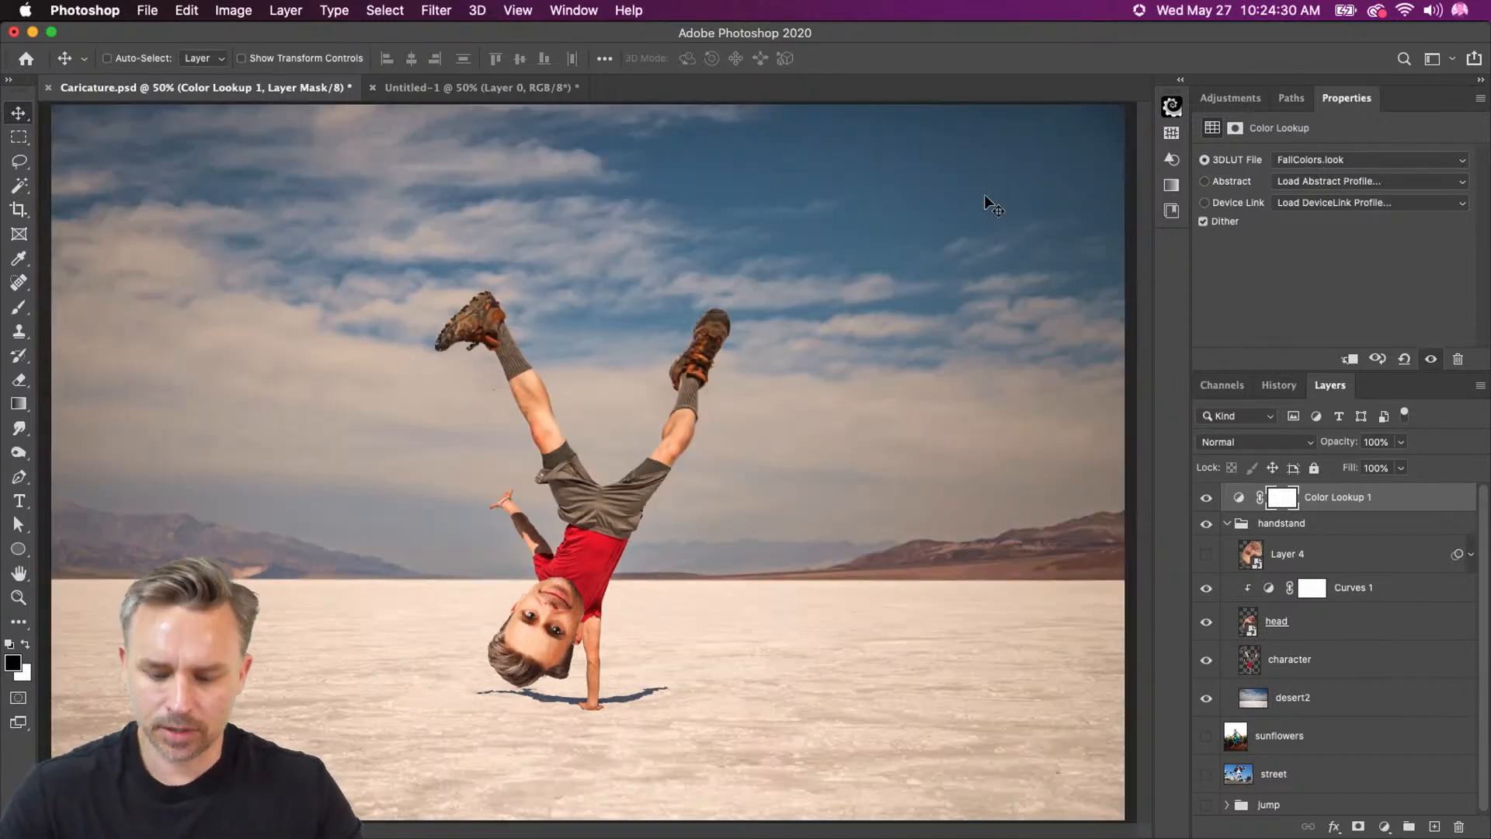
key("super+minus")
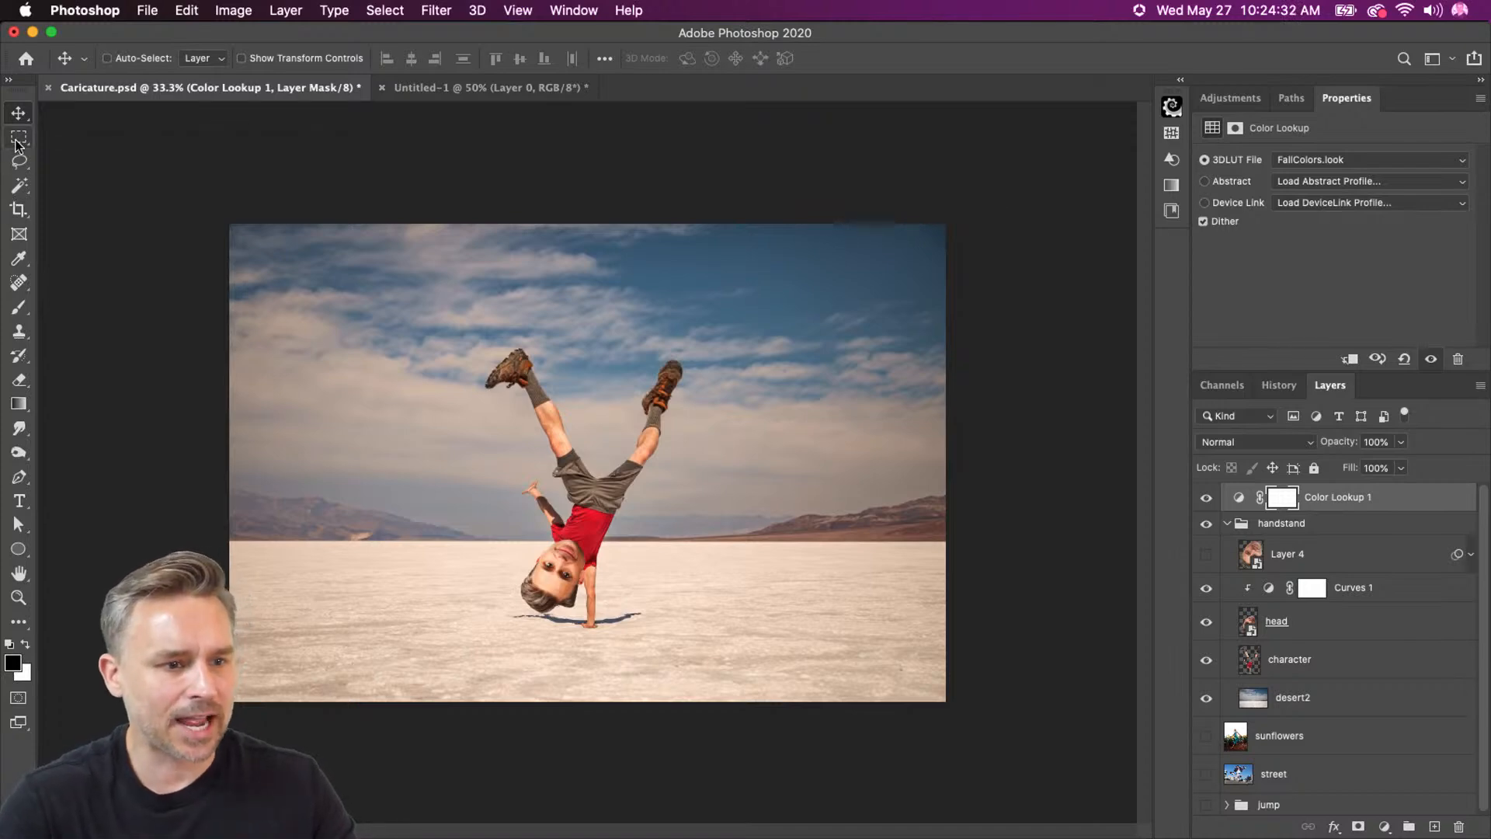
left_click(19, 210)
left_click_drag(411, 292, 753, 655)
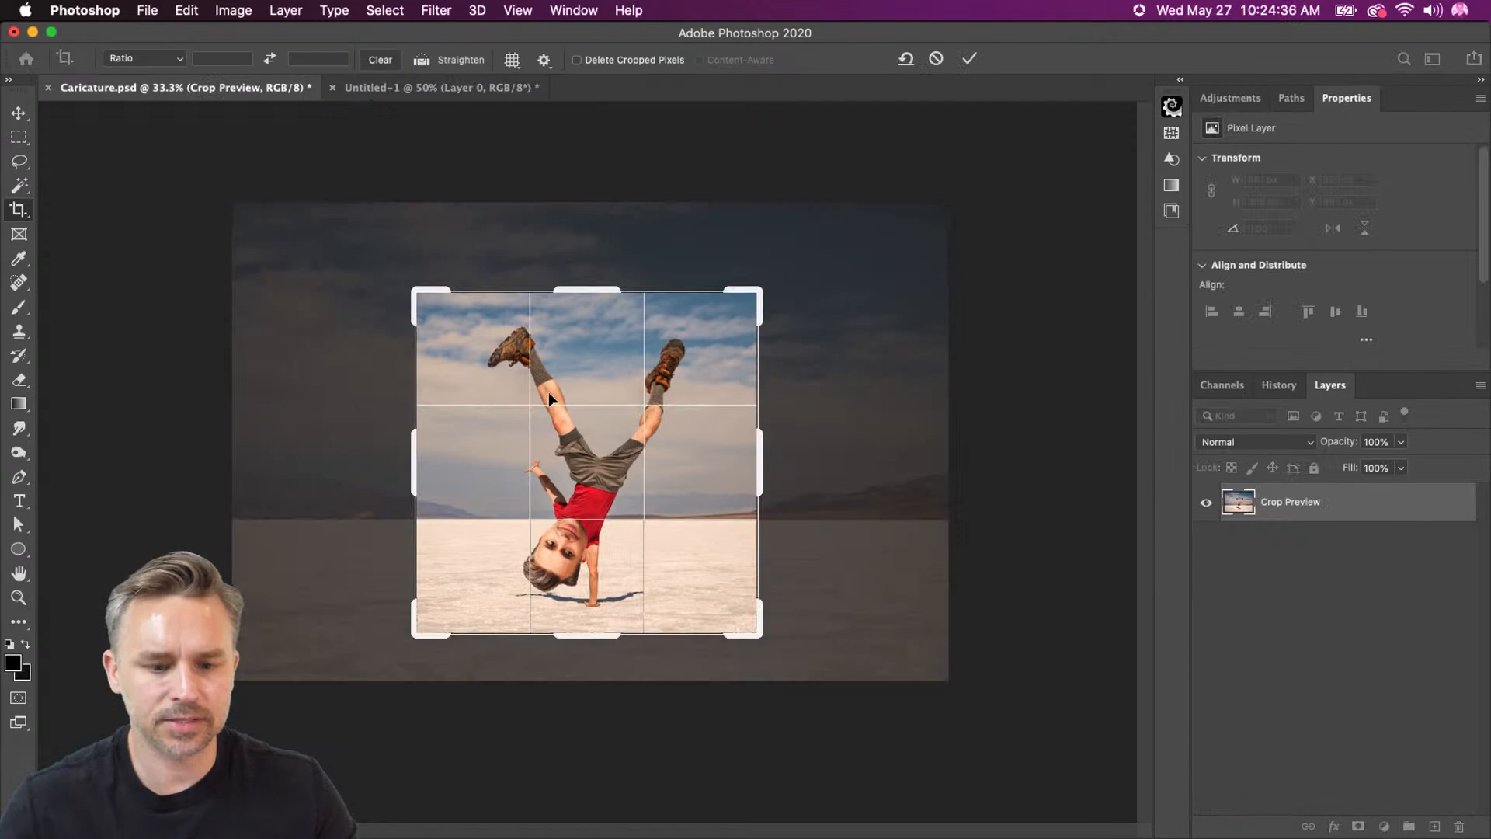
key("Return")
Set up an Export As of the cropped caricature in JPG format.
left_click(148, 10)
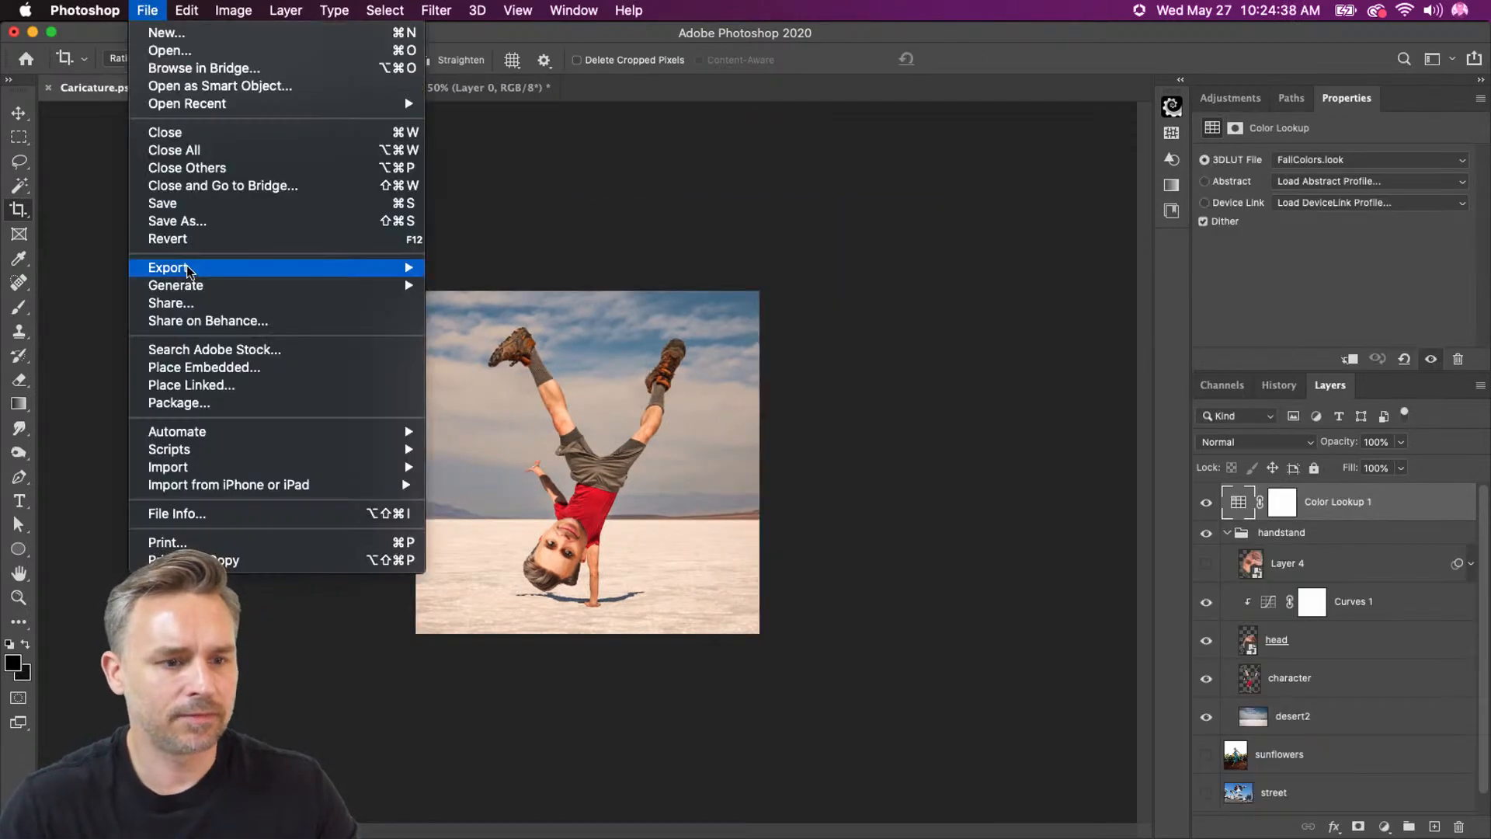
mouse_move(188, 271)
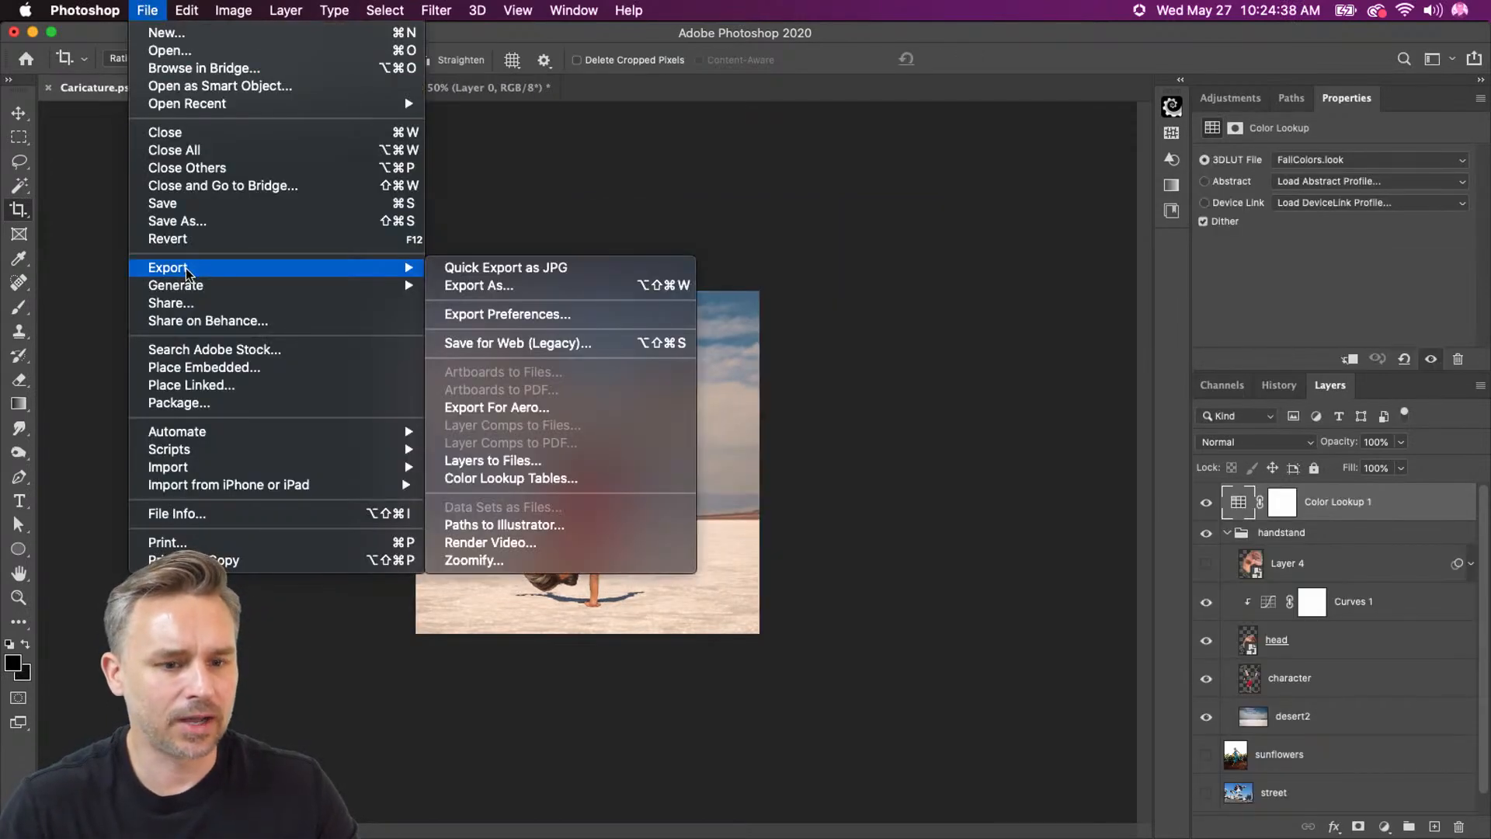
left_click(511, 287)
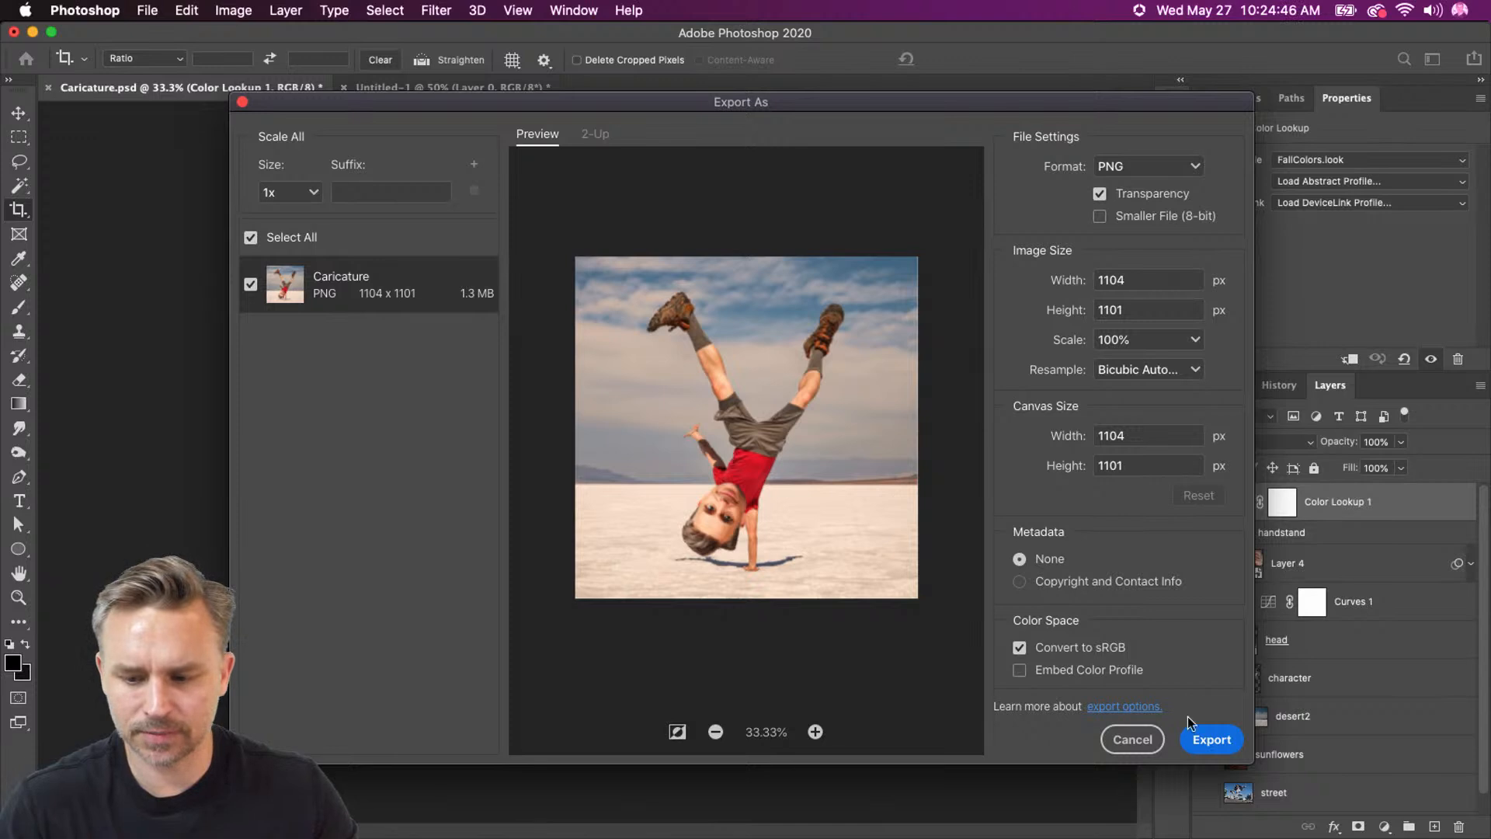
left_click(1108, 164)
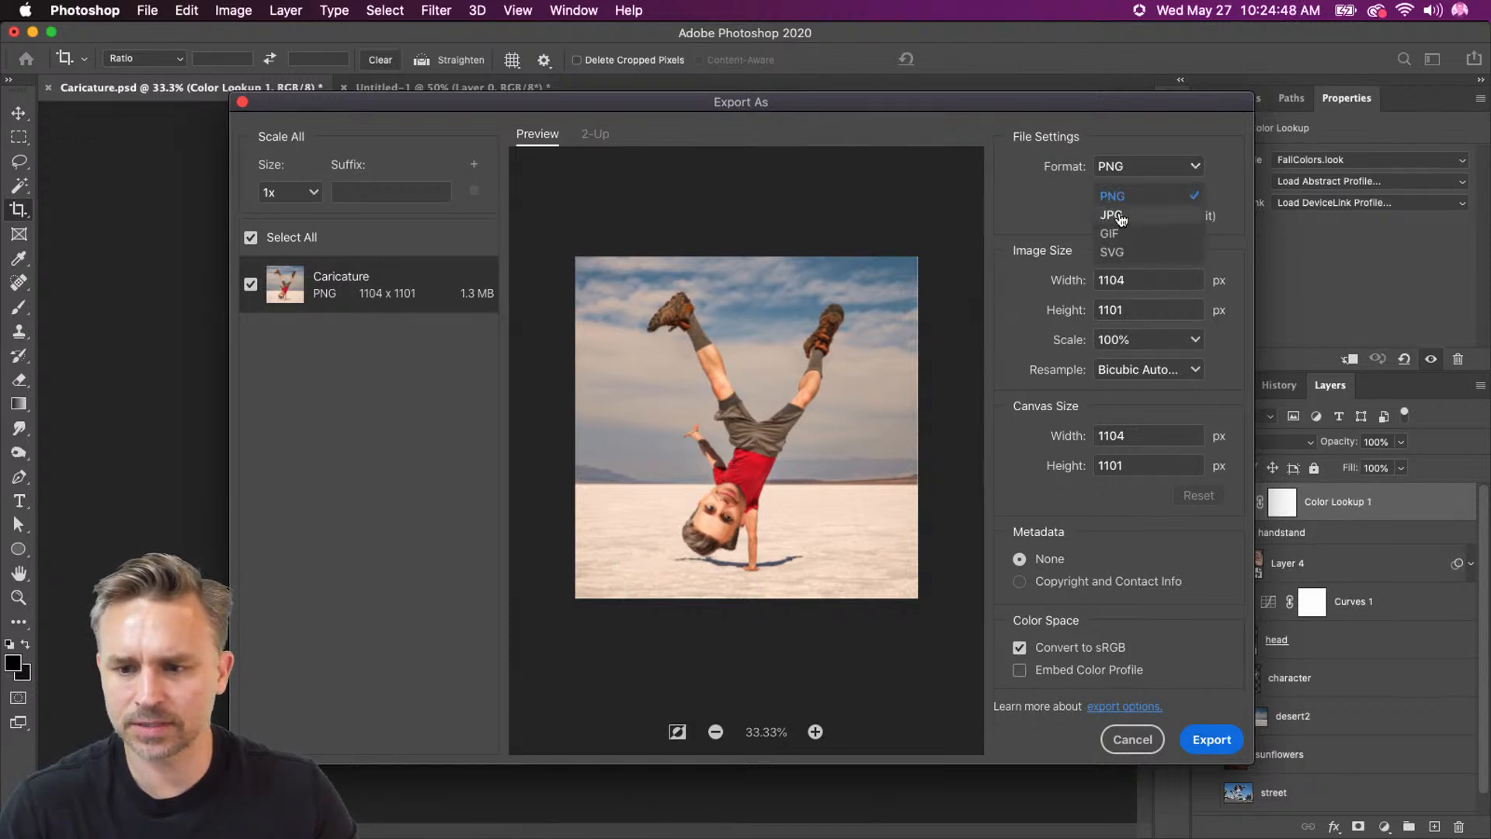
left_click(1115, 208)
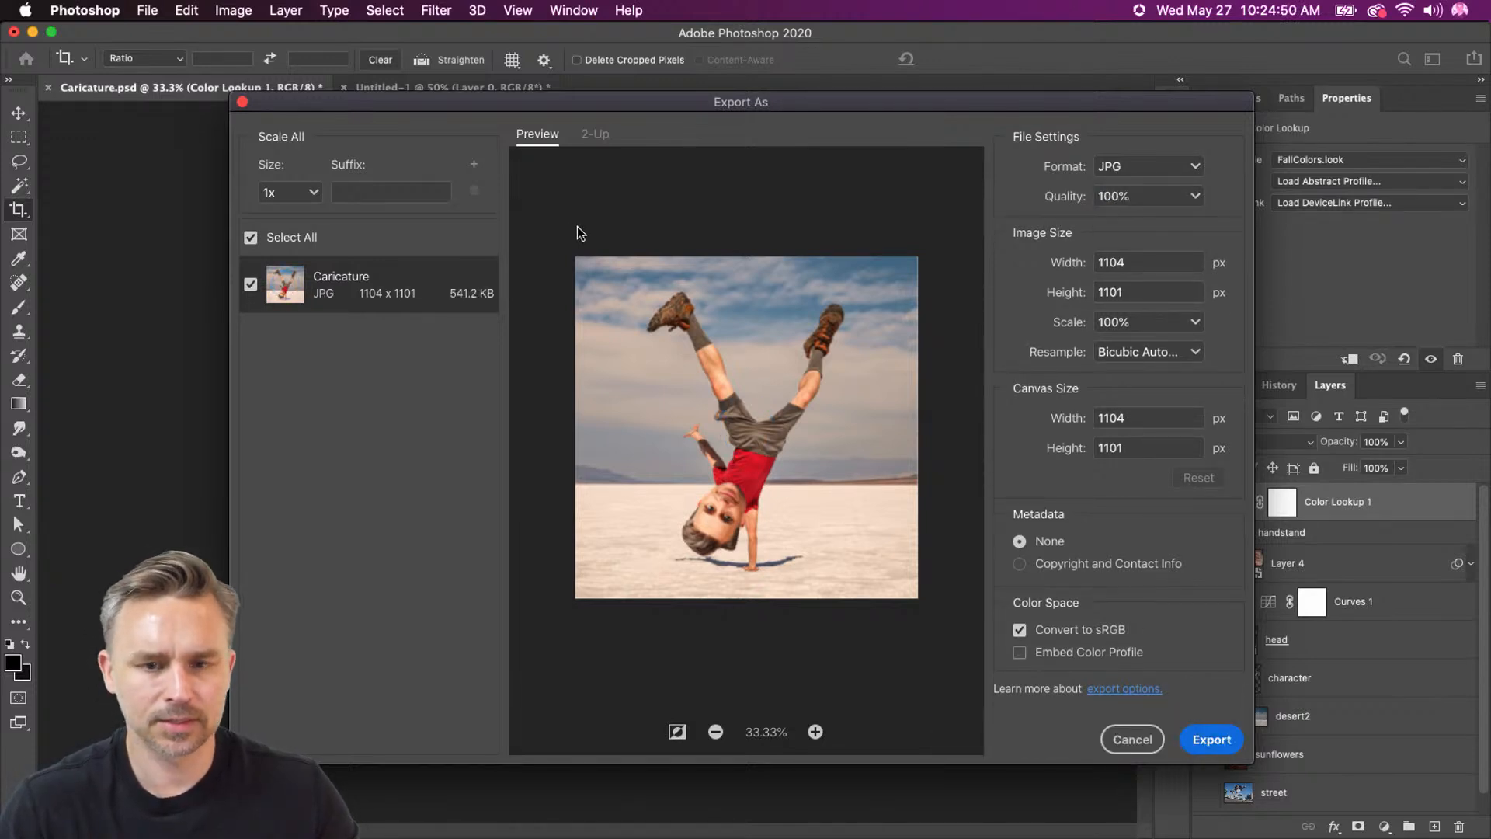
Export the image to the Desktop, adding the artist's first name in front of the file name Caricature.jpg.
left_click(1210, 739)
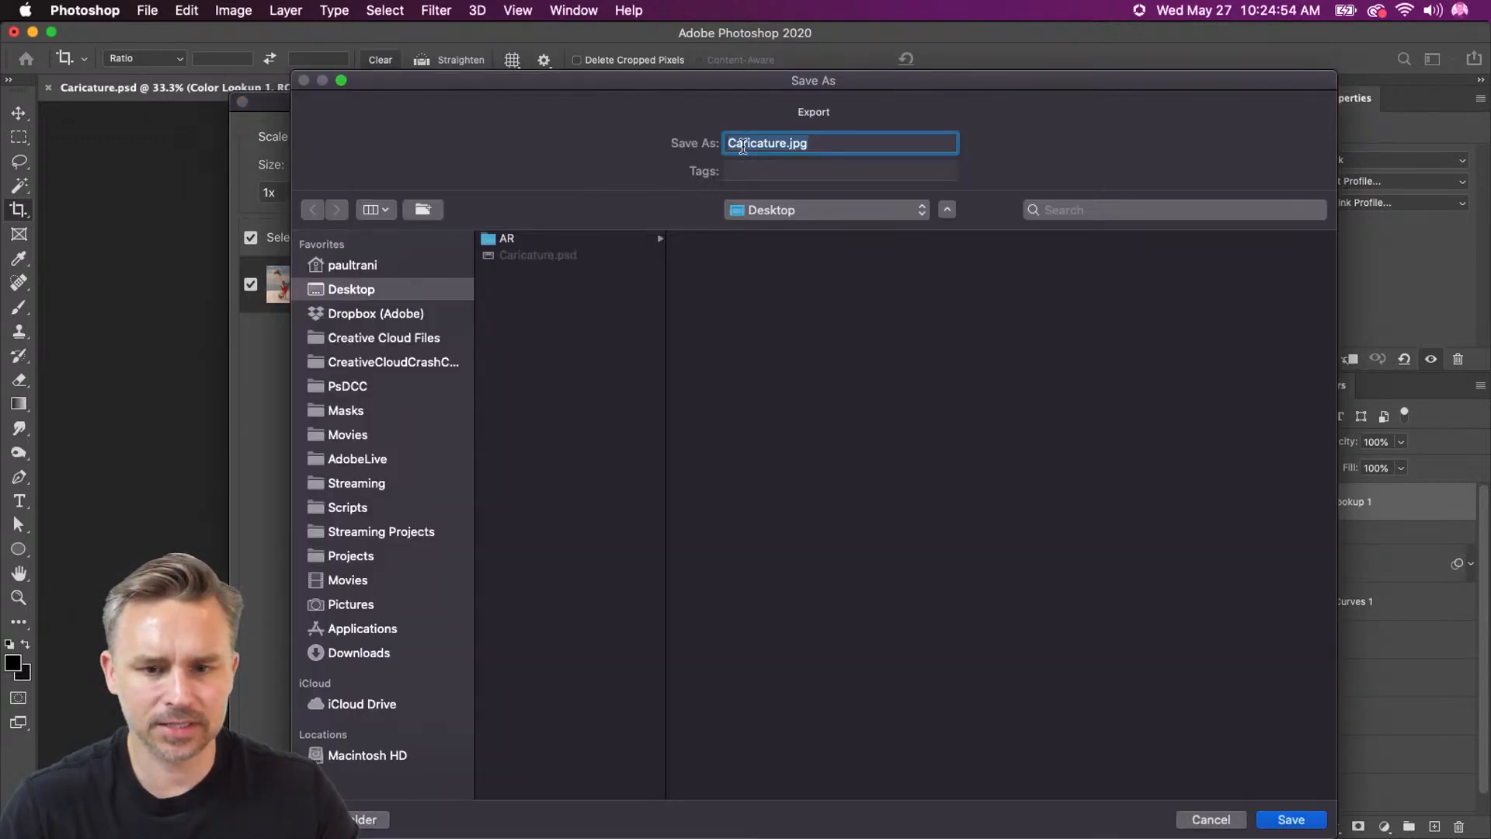
left_click(739, 146)
type("Fall")
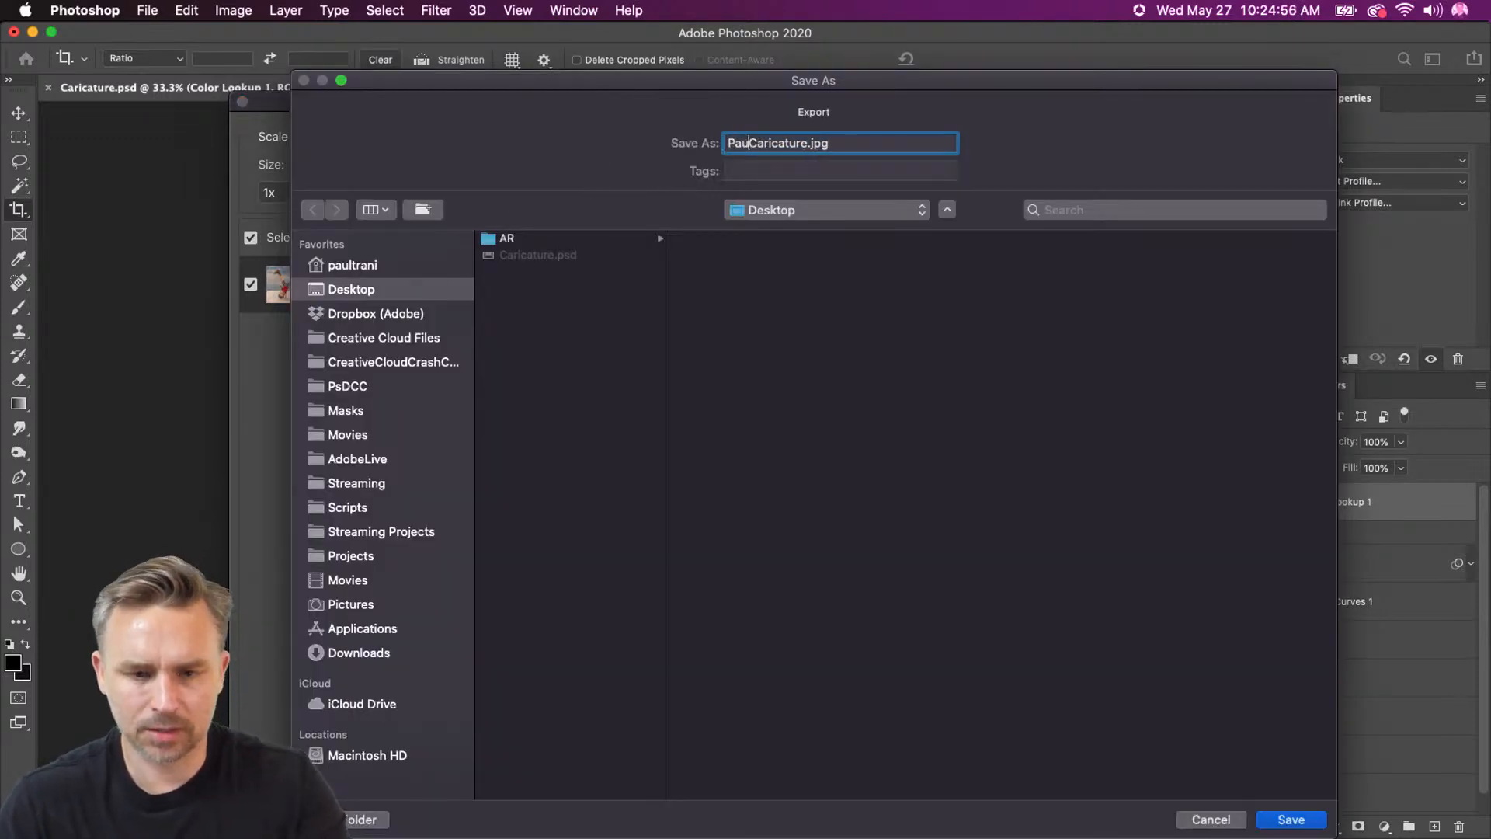
key("Return")
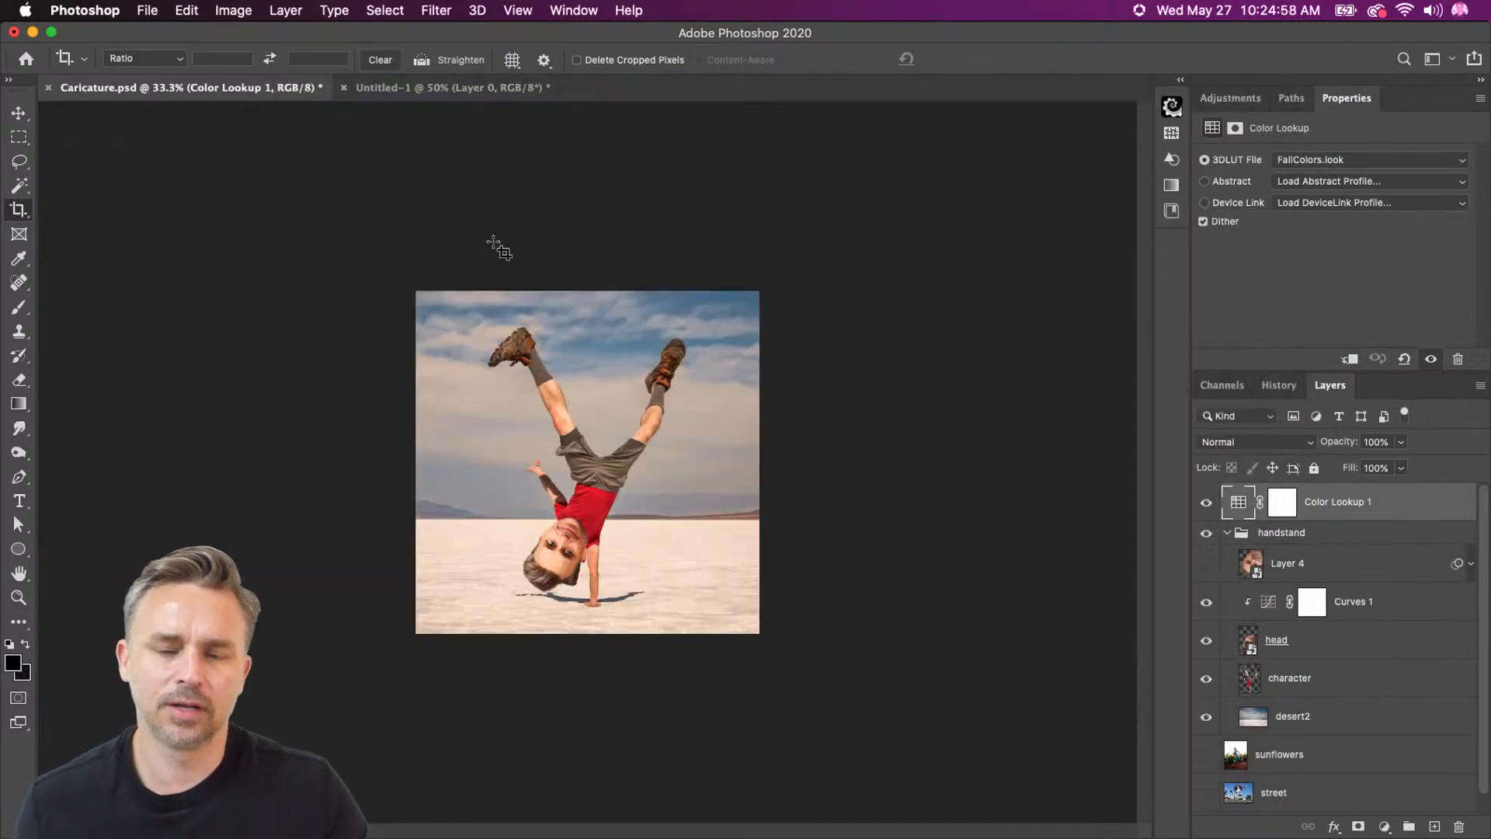
Minimize Photoshop, switch to Discord, and open the current-challenge channel of the Adobe Photoshop server.
left_click(33, 32)
left_click(879, 329)
mouse_move(1015, 835)
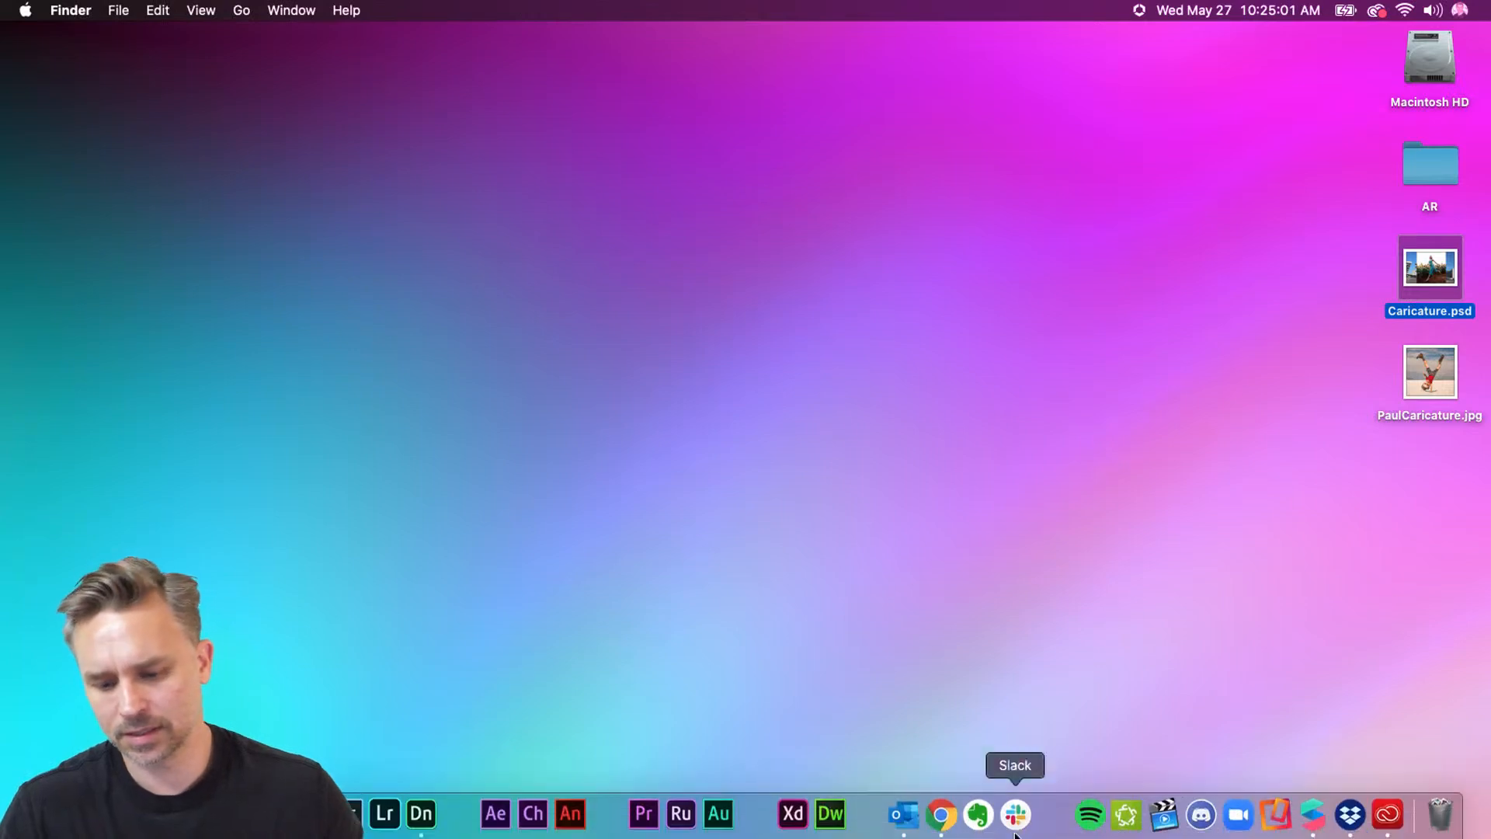
left_click(1196, 815)
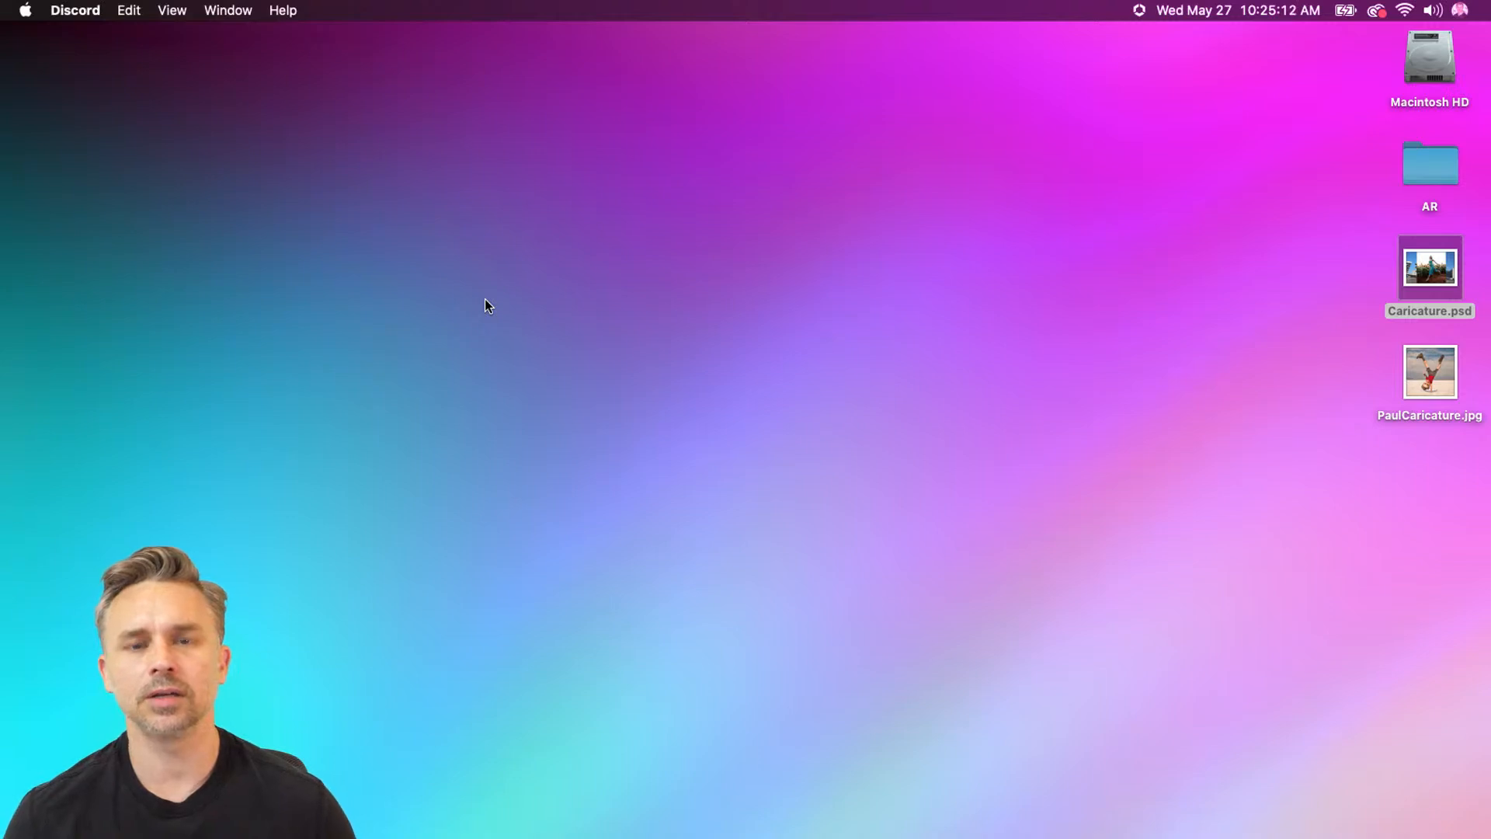
mouse_move(385, 837)
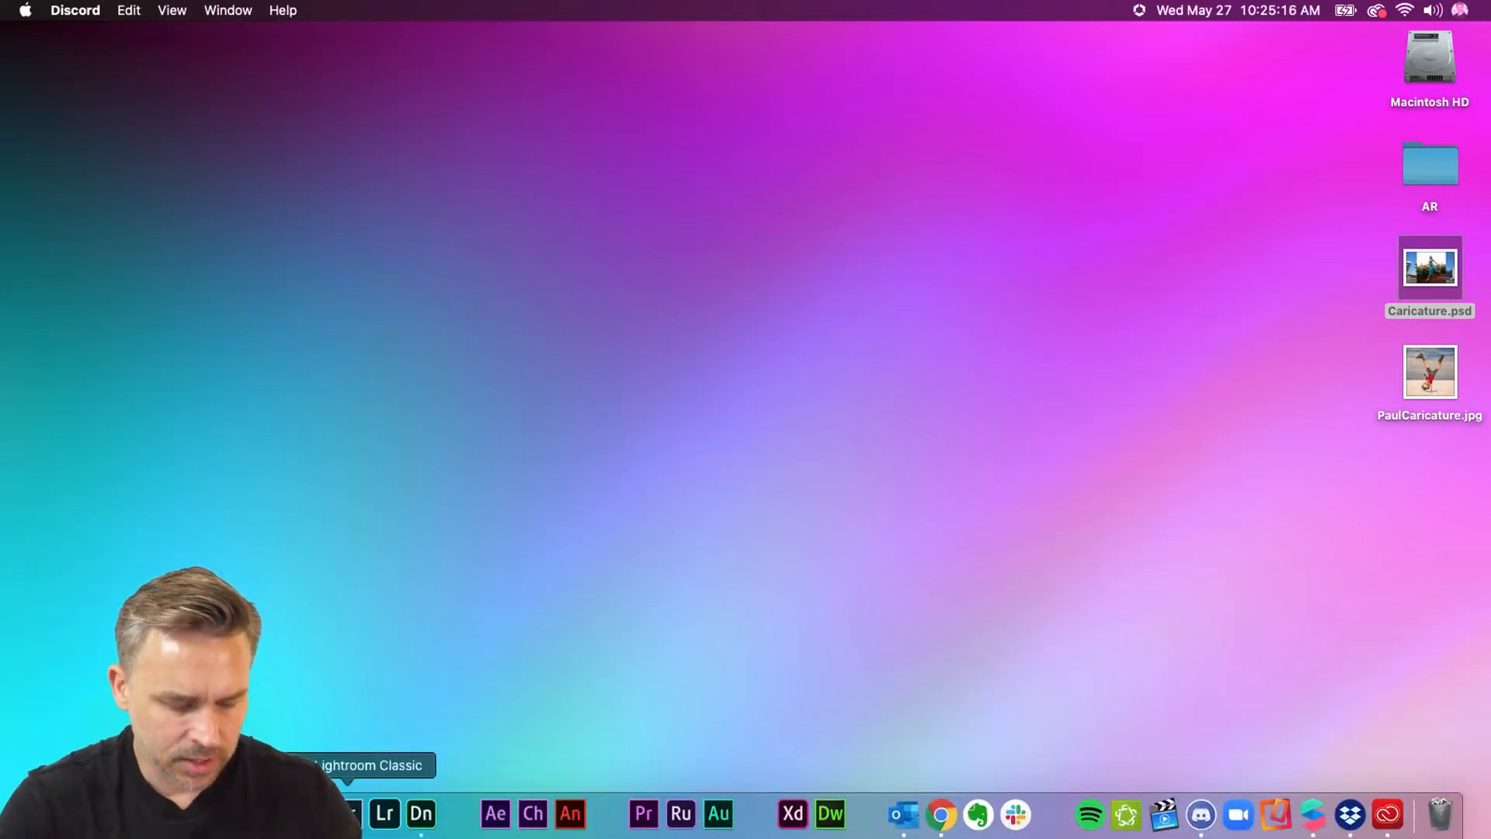
left_click(1201, 813)
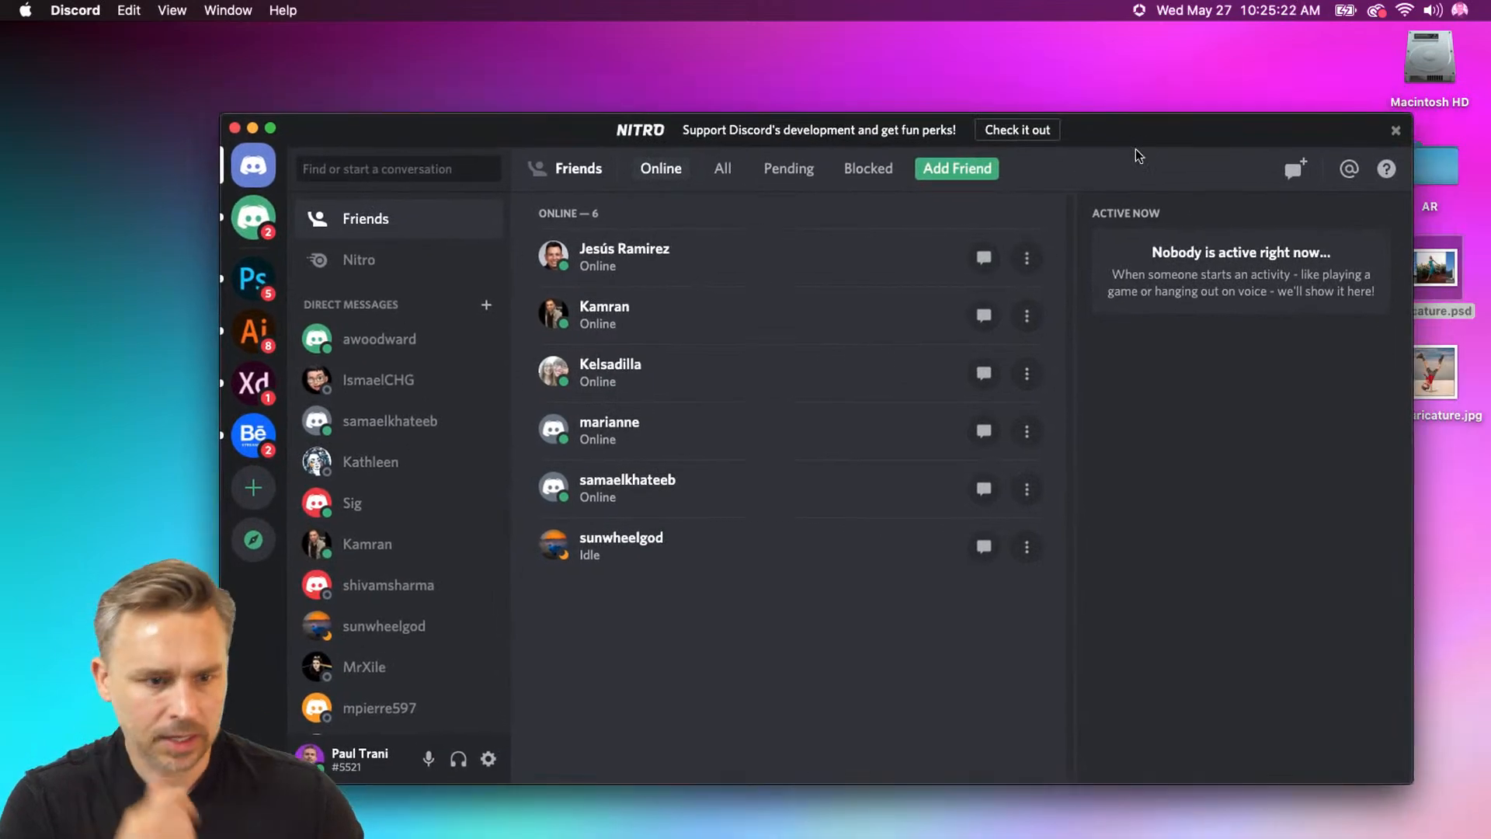
left_click(253, 277)
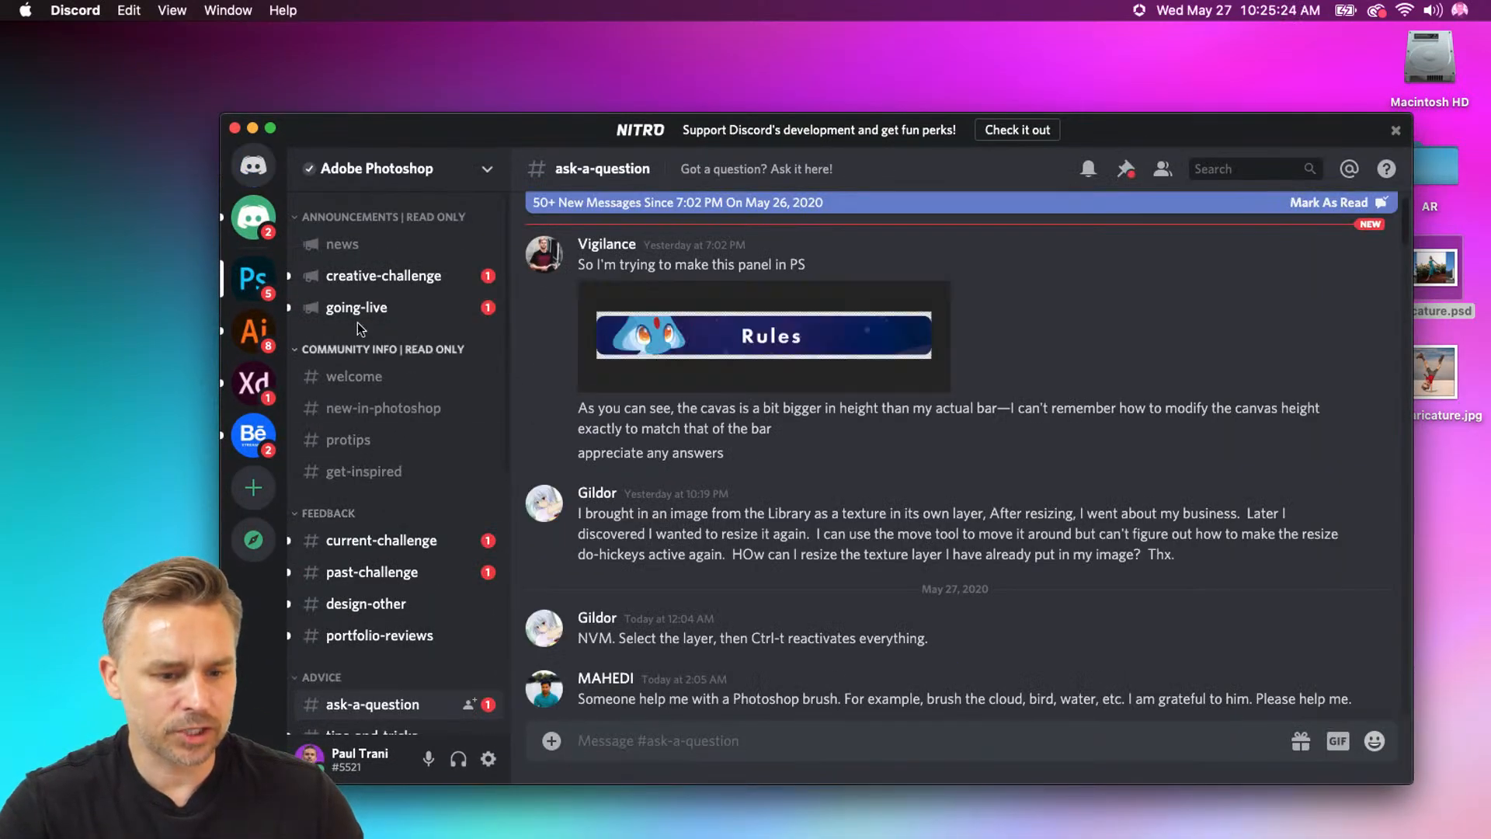
left_click(361, 278)
left_click(365, 541)
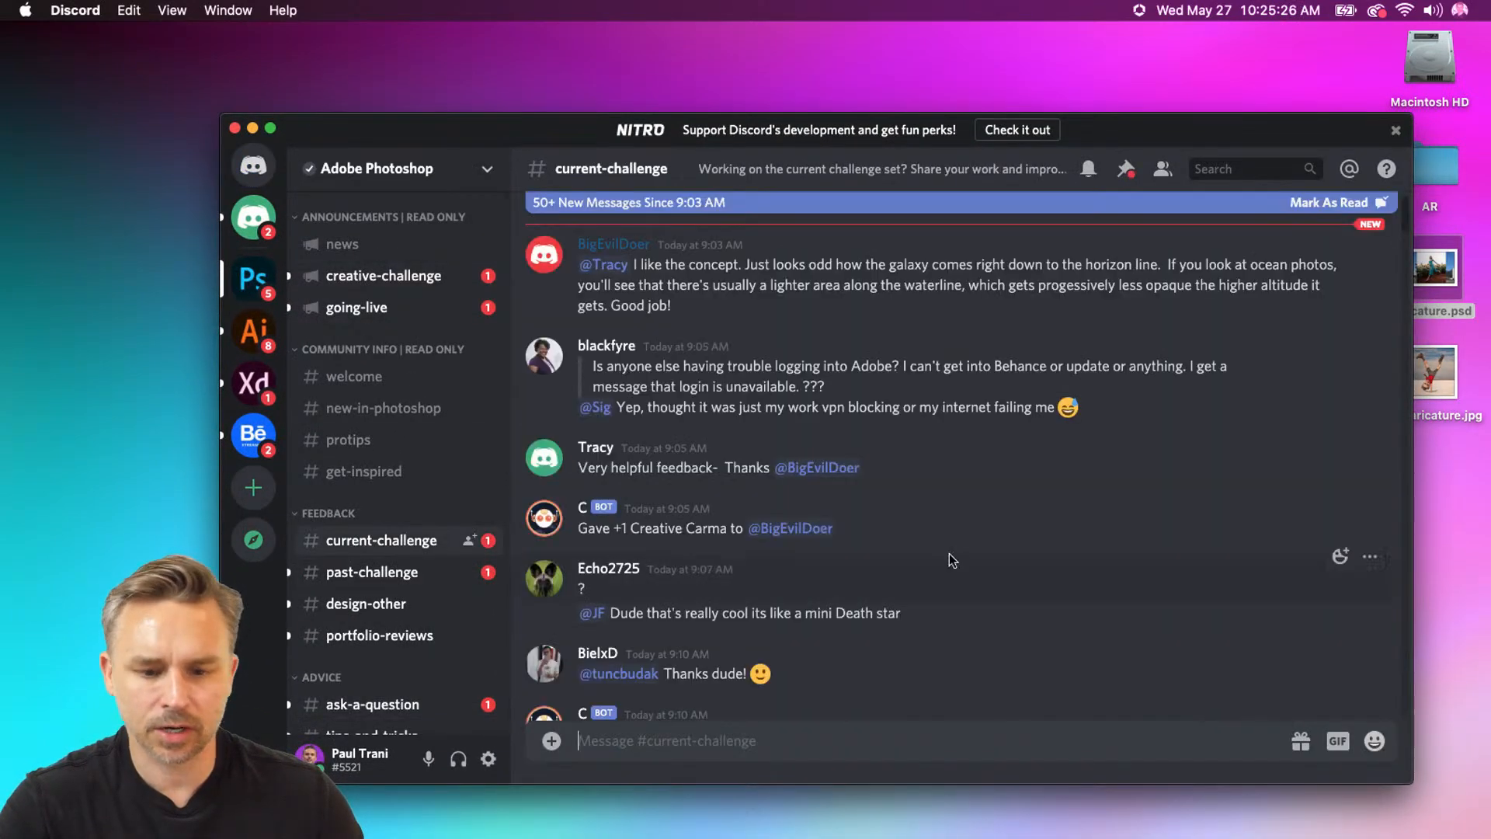
Upload the exported caricature JPG from the desktop to current-challenge with the comment "My quick attempt to make a fun caricature. Good?".
left_click_drag(1435, 371, 799, 656)
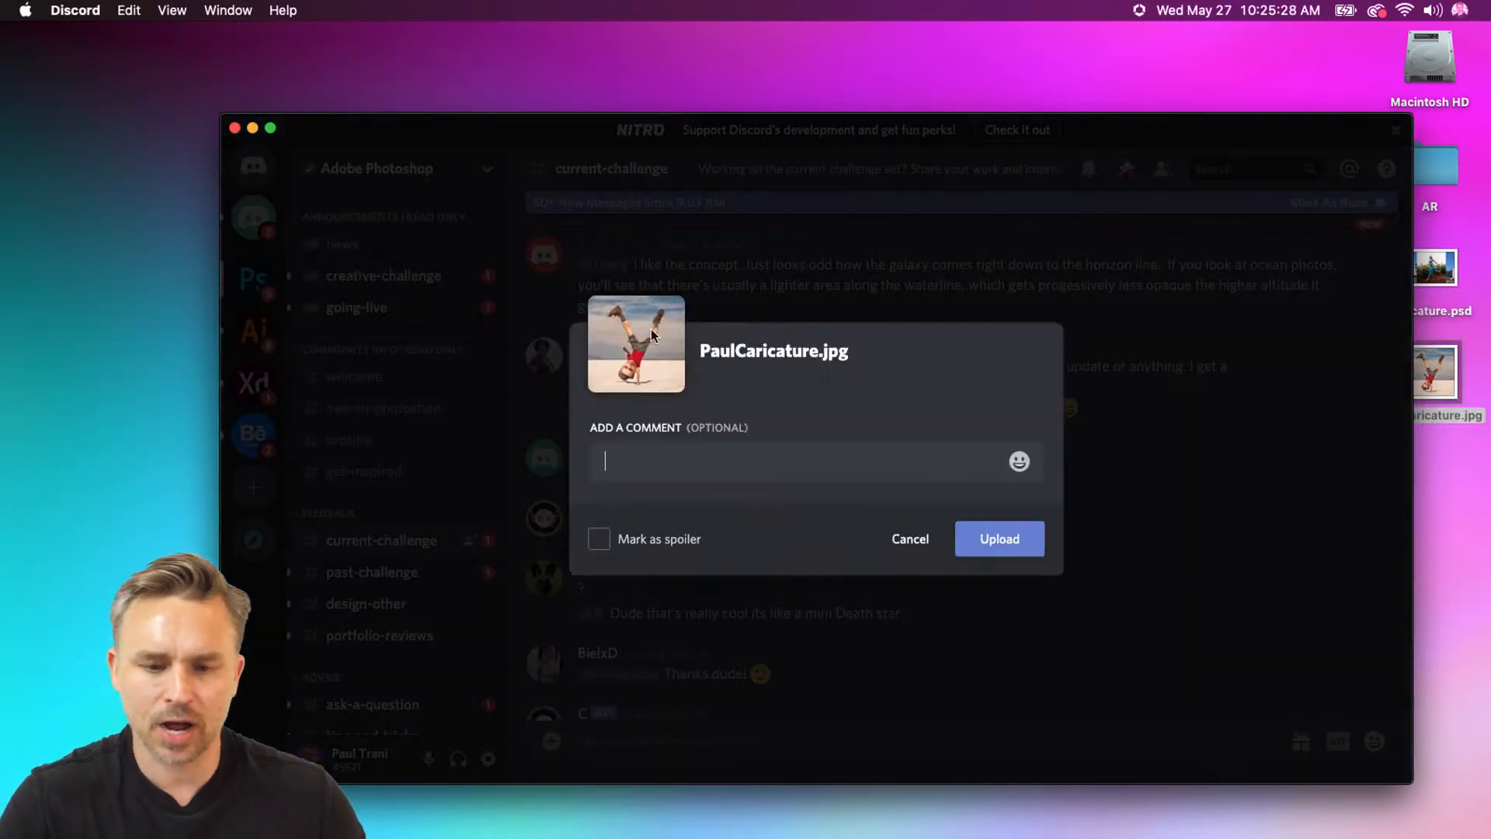
type("My quick attempt to make a fun caraicature. Good!")
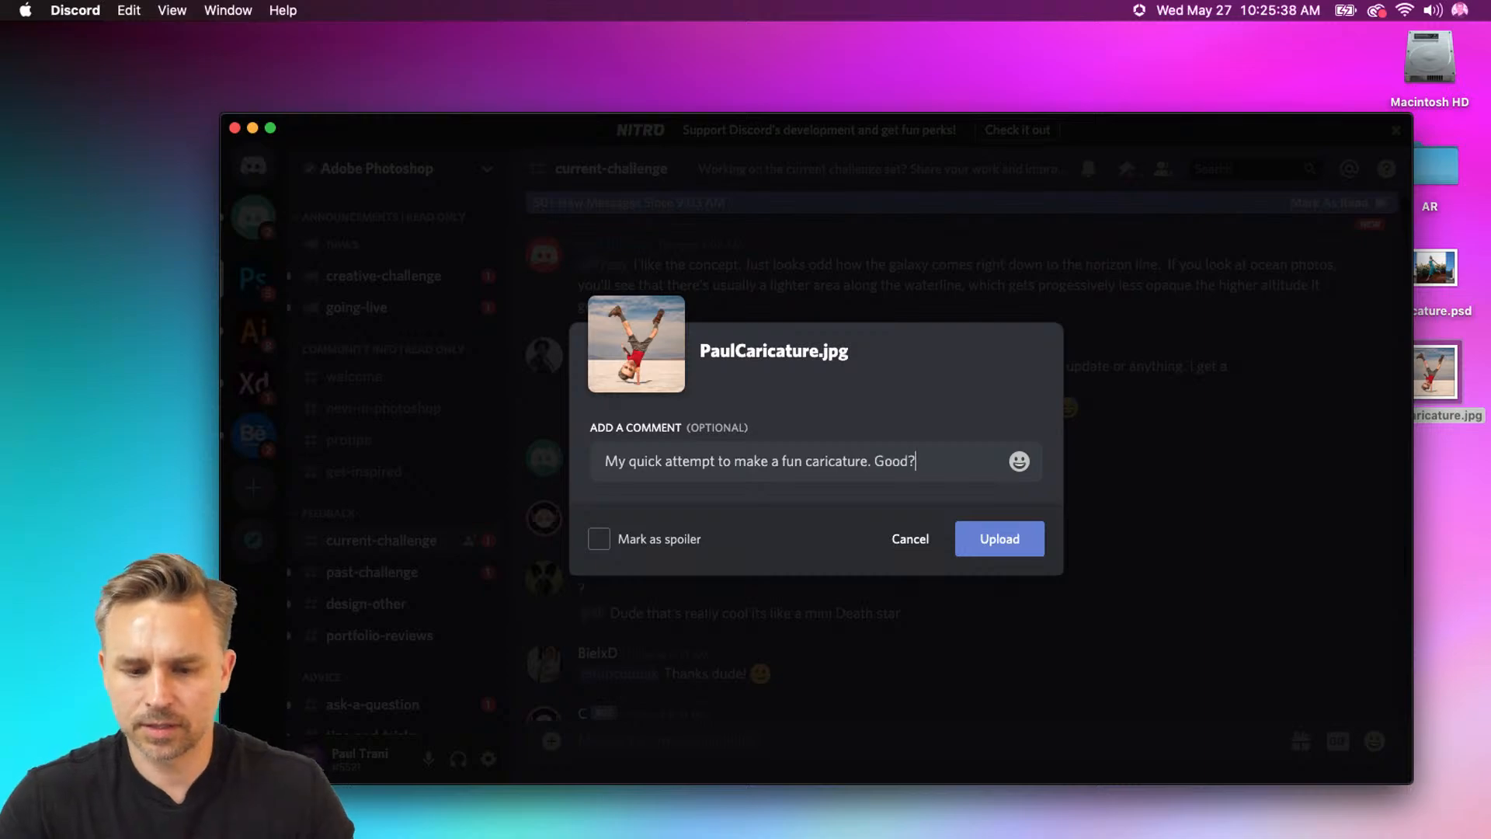
left_click(973, 529)
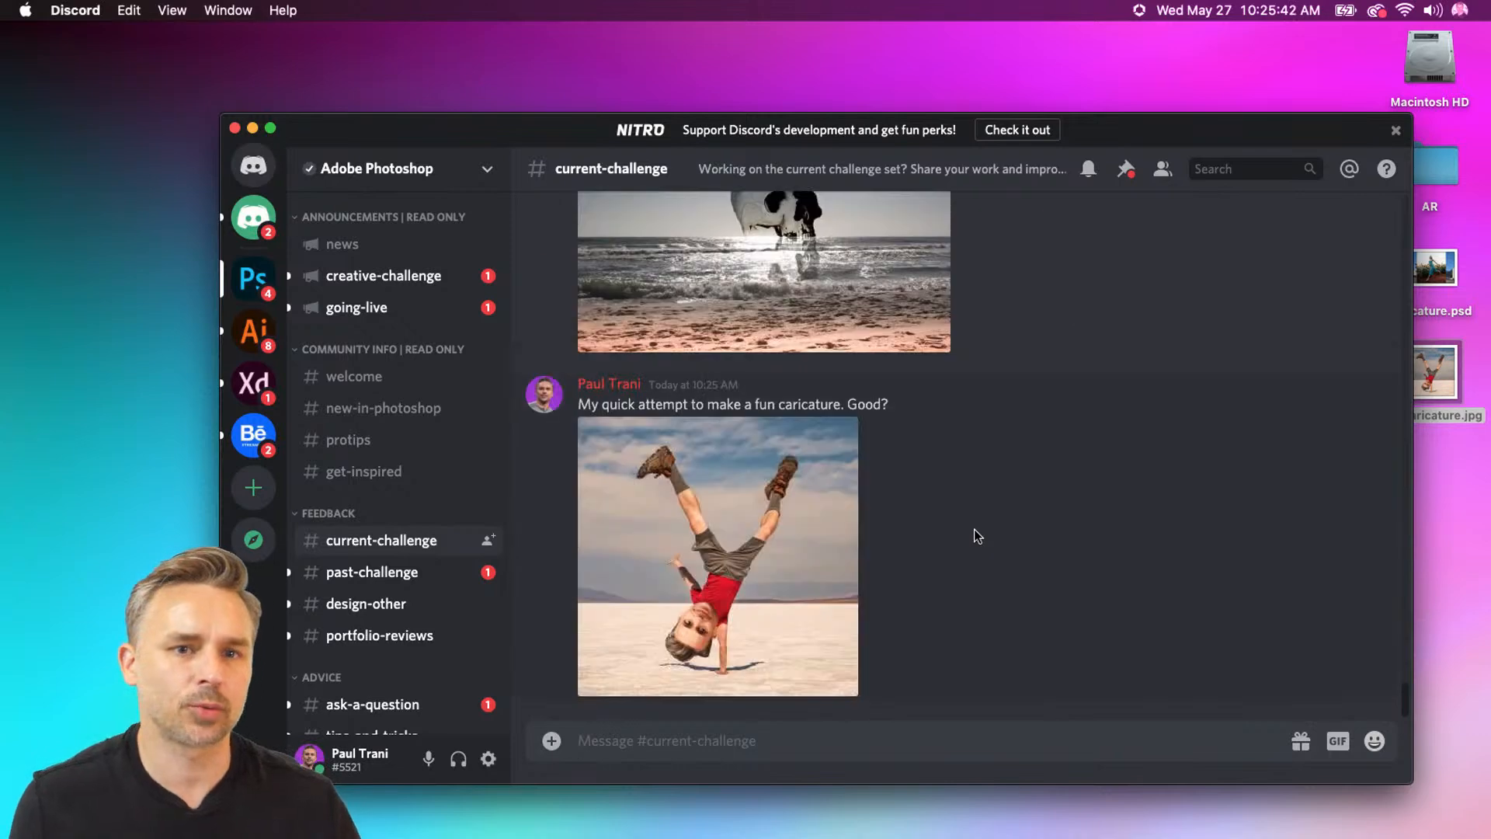
Look through the earlier posts in the current-challenge channel, and minimize the Discord window.
scroll(1007, 632, "up", 10)
scroll(1005, 632, "up", 15)
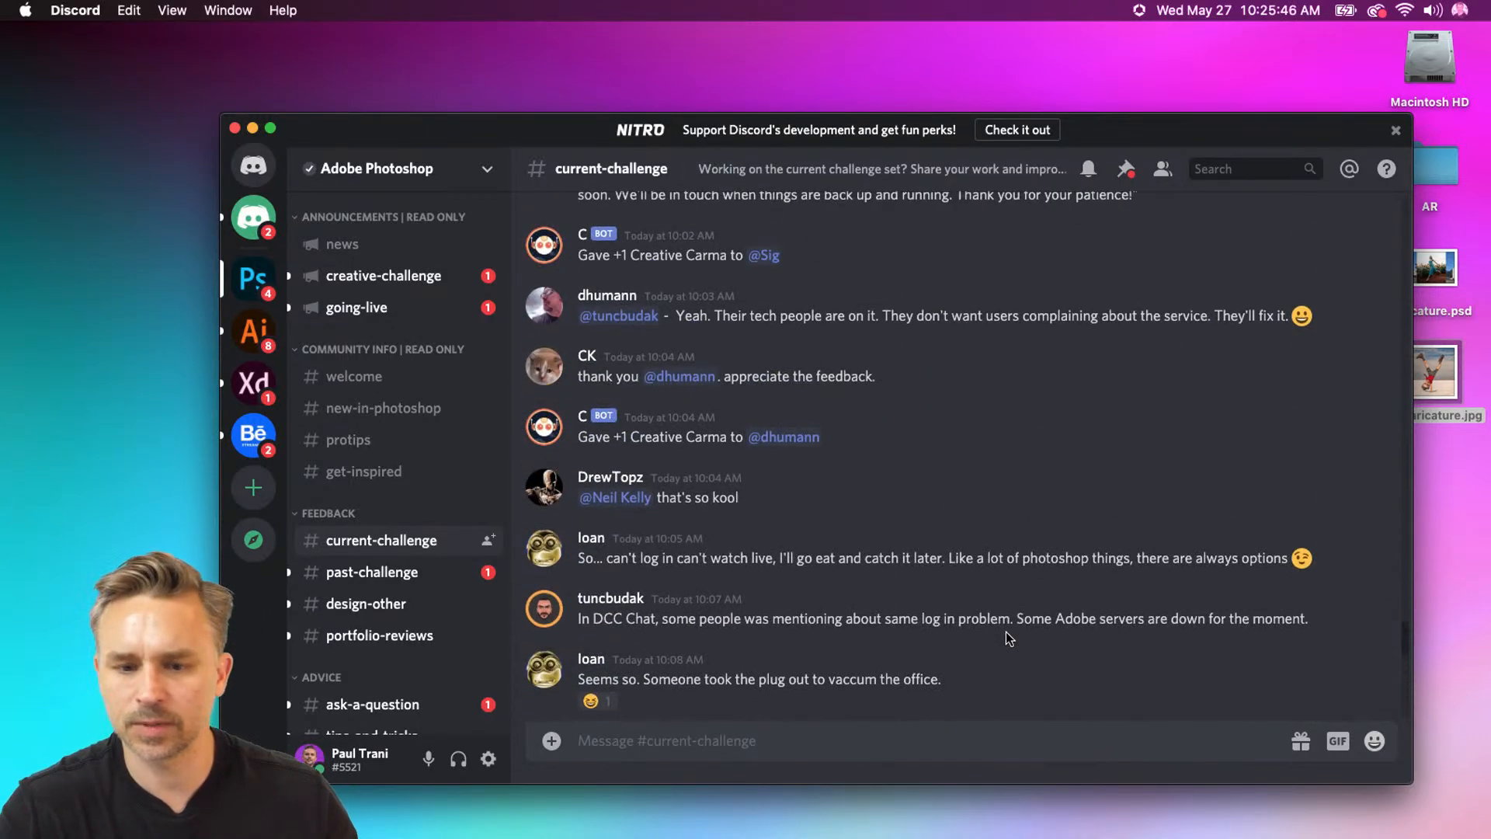
scroll(1005, 631, "down", 5)
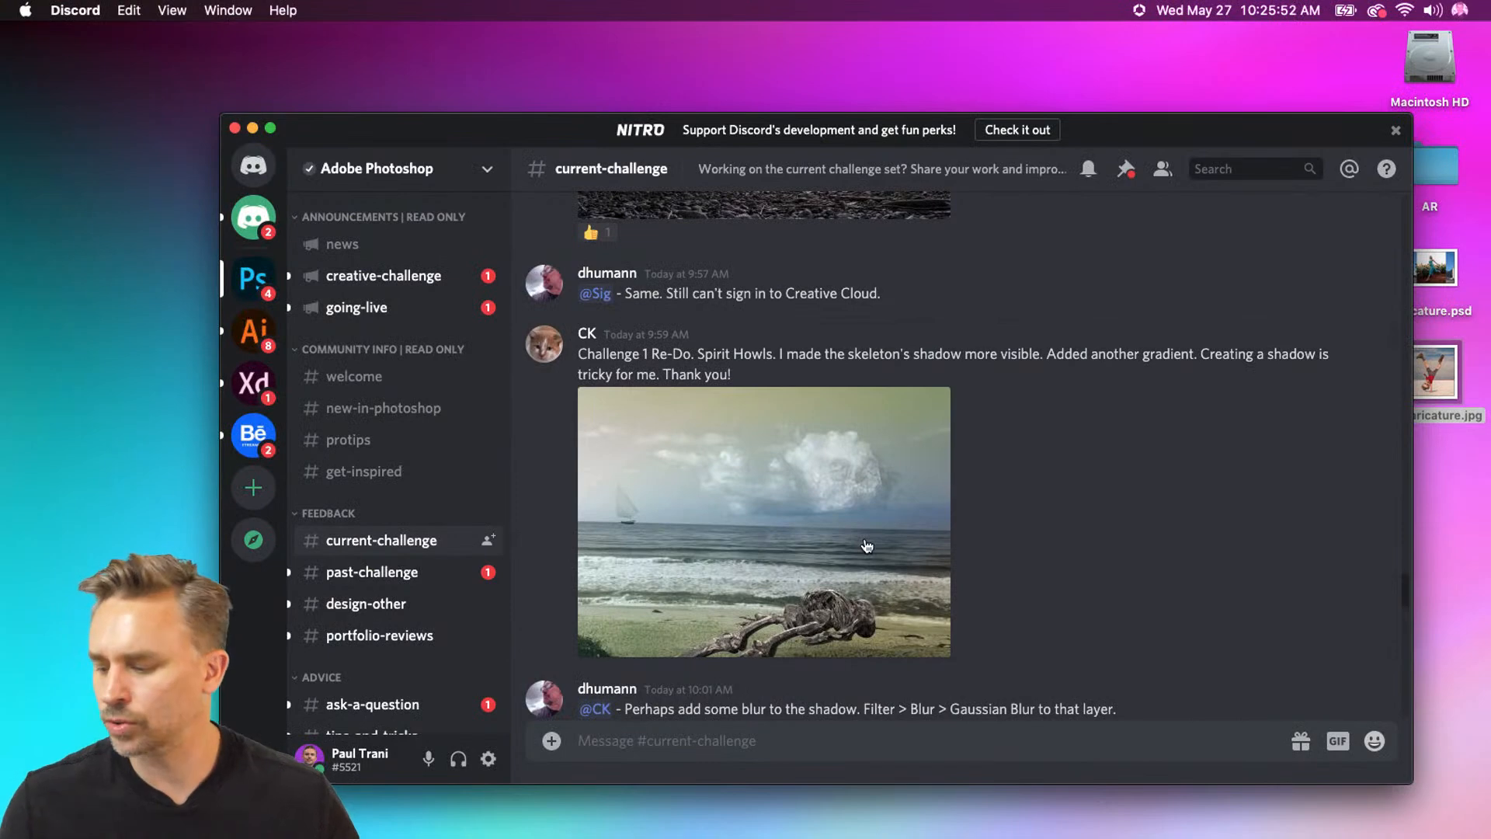
left_click(253, 129)
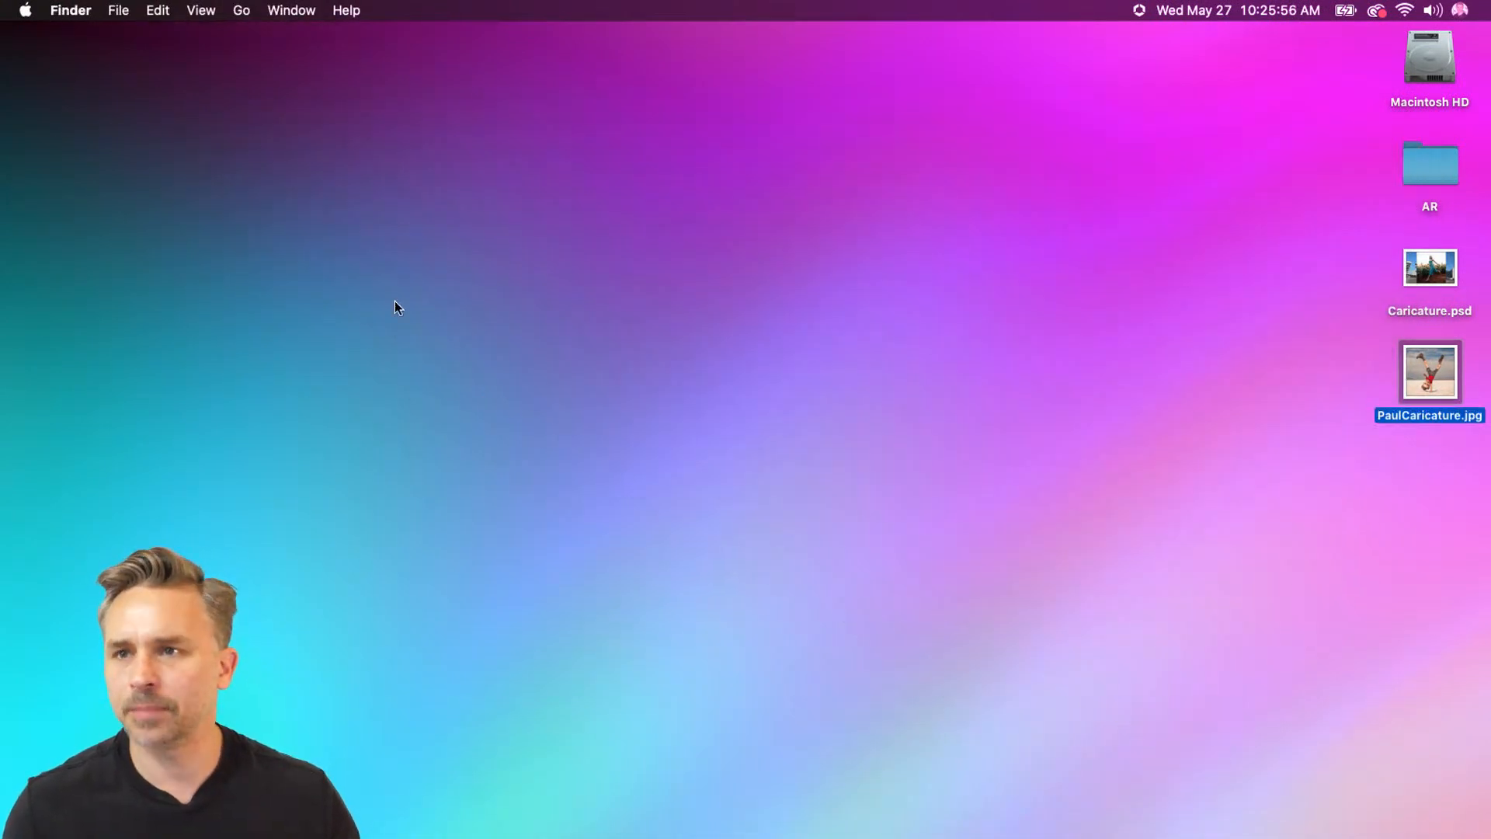